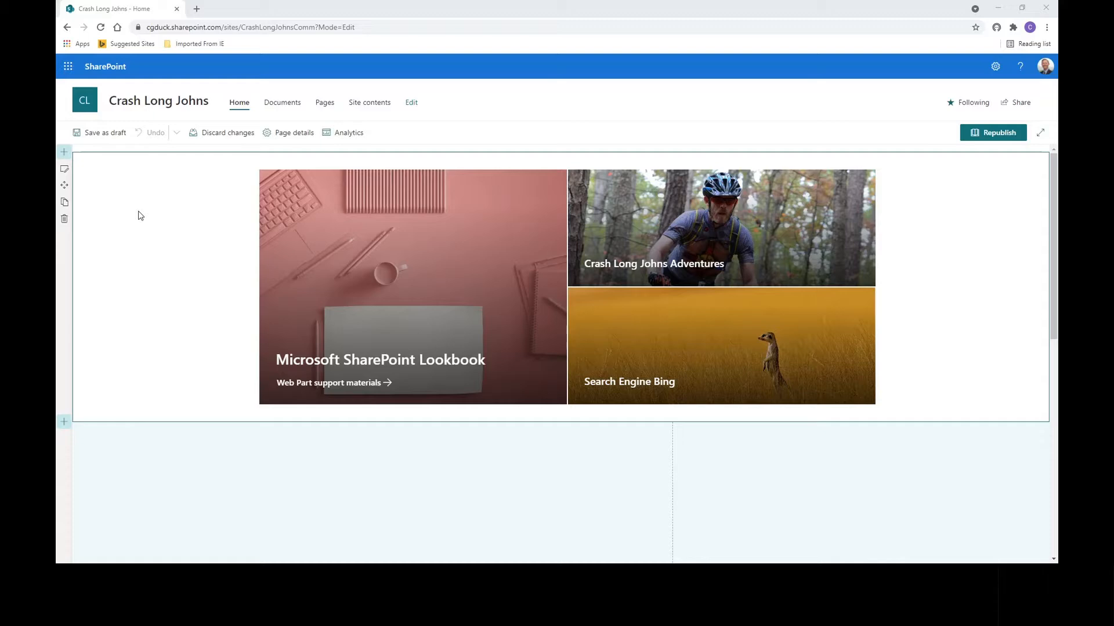
pyautogui.moveTo(565, 161)
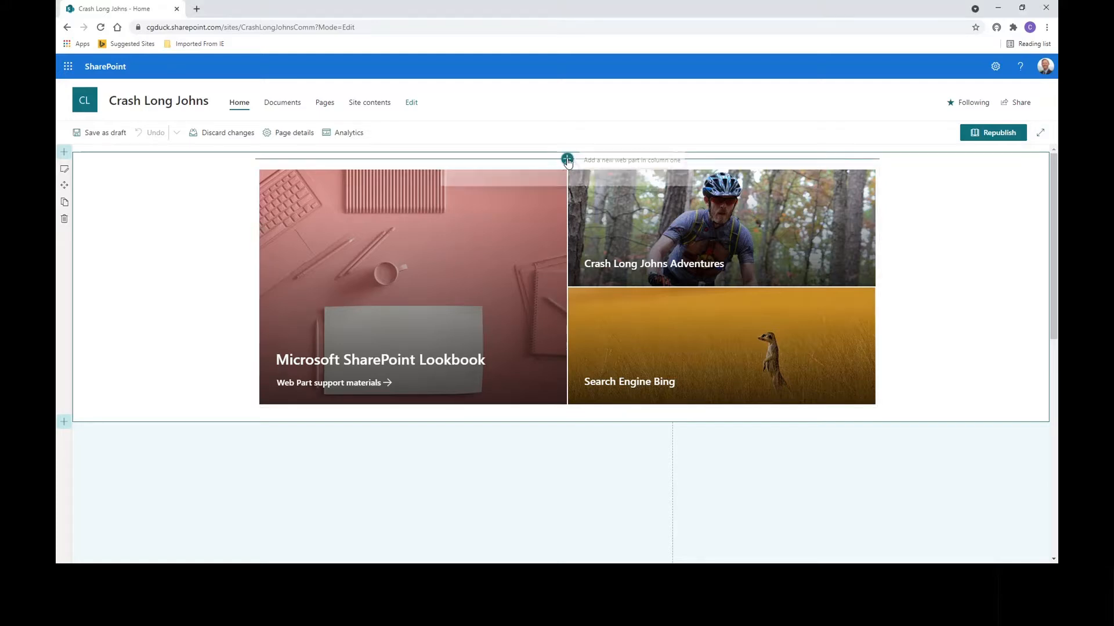
pyautogui.click(567, 160)
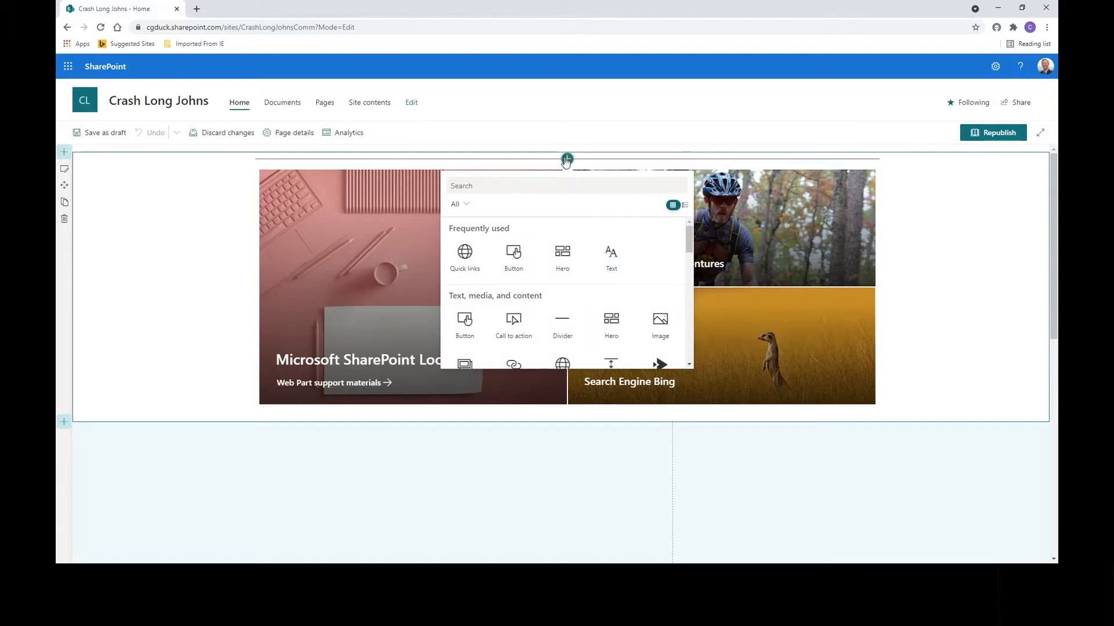
pyautogui.click(207, 218)
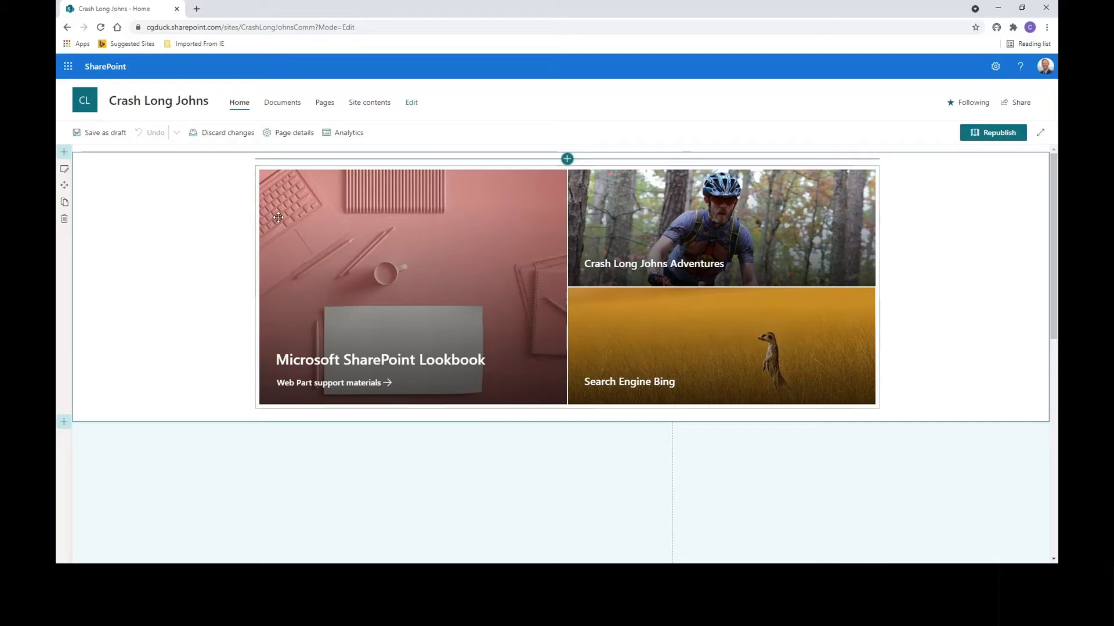
# Try the Layers layout option on the Hero web part and switch it back to Tiles
pyautogui.moveTo(280, 211)
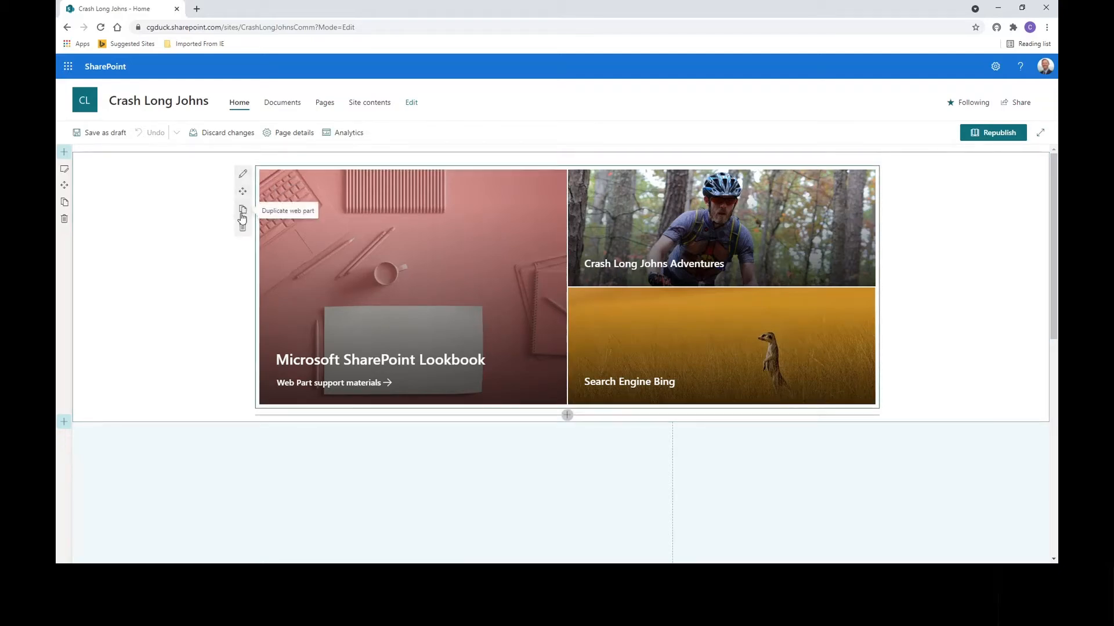
pyautogui.click(242, 173)
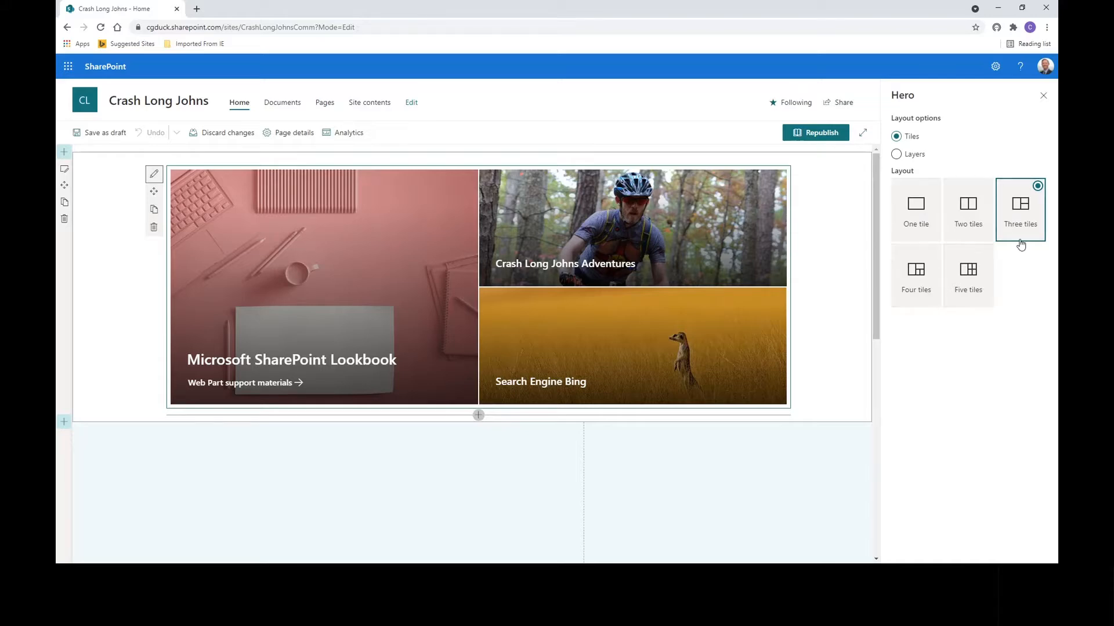
pyautogui.click(896, 154)
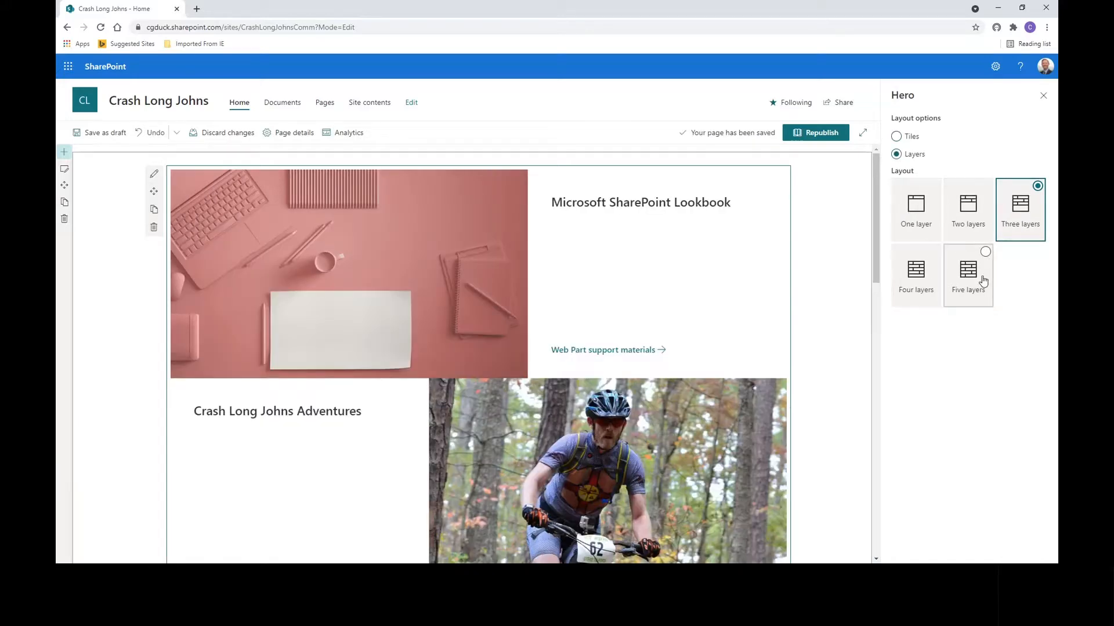
pyautogui.click(897, 137)
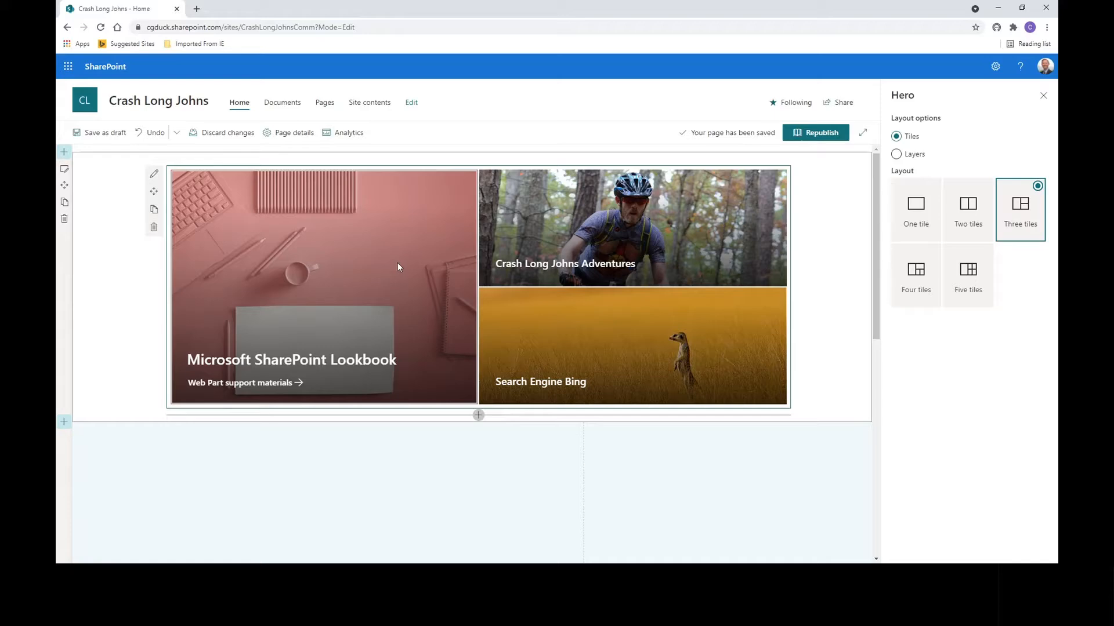
# Examine the Microsoft SharePoint Lookbook tile's link, title display, background image and call-to-action settings
pyautogui.click(346, 260)
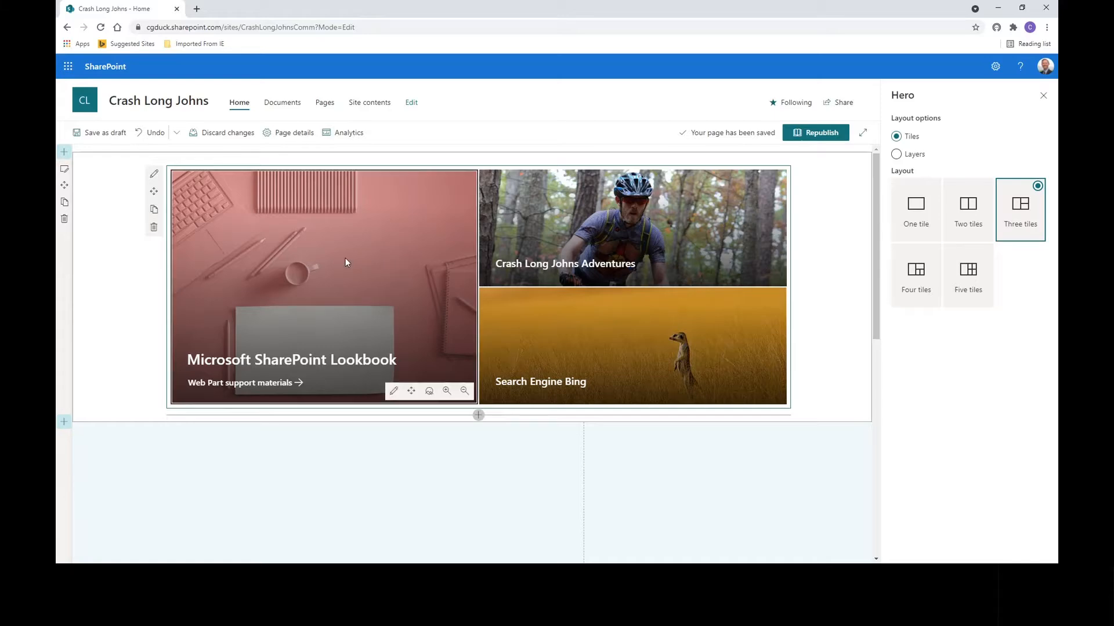
pyautogui.click(394, 392)
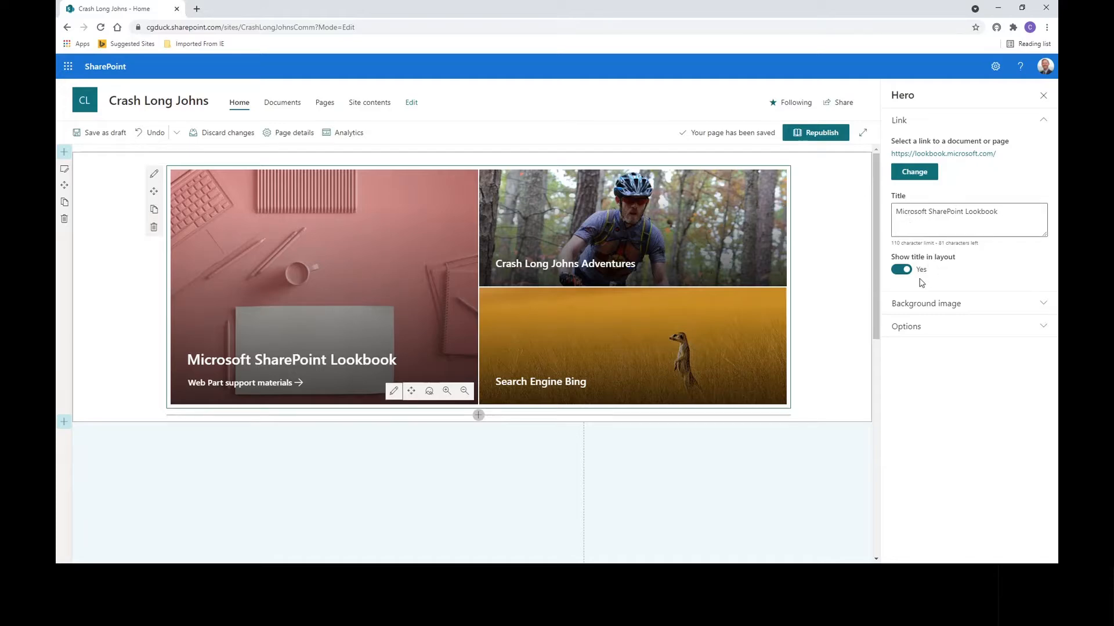
pyautogui.click(901, 271)
pyautogui.click(901, 272)
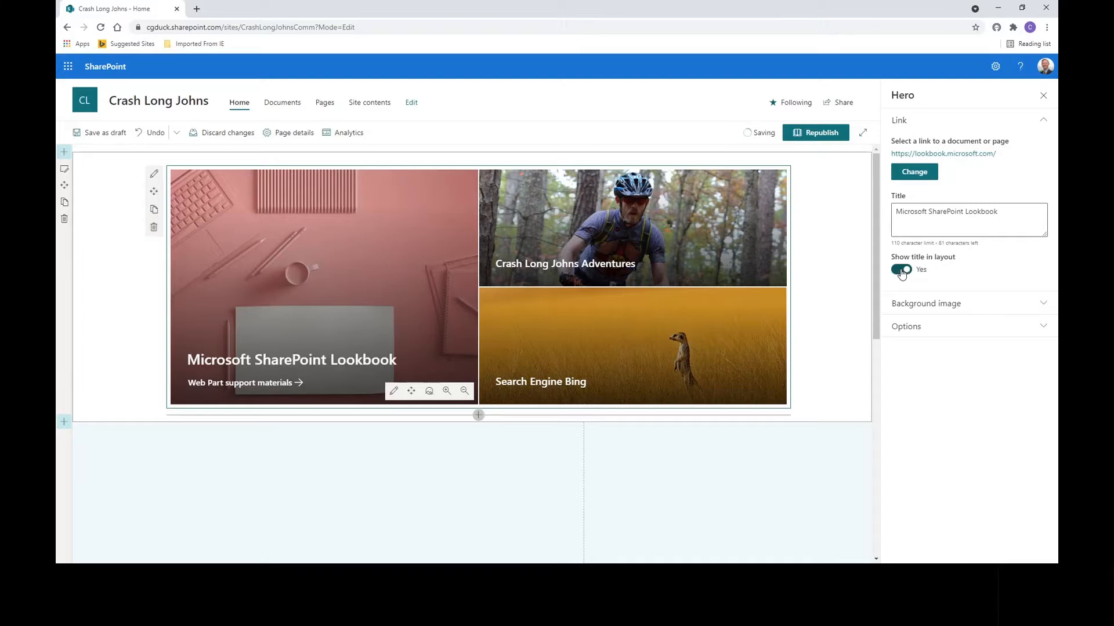
pyautogui.click(1043, 308)
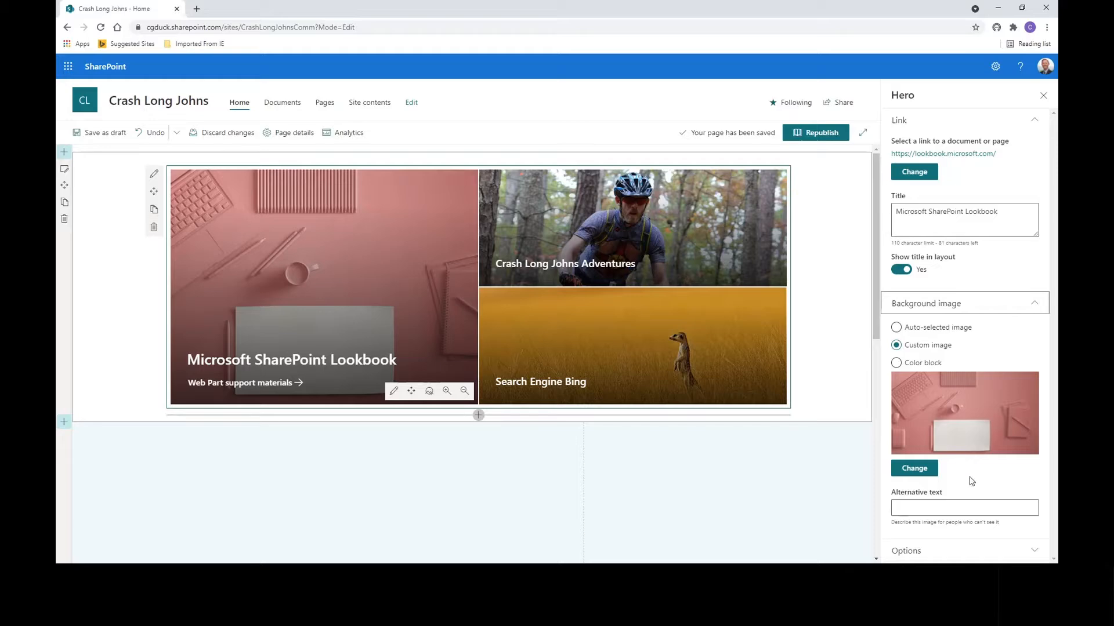
pyautogui.click(1042, 553)
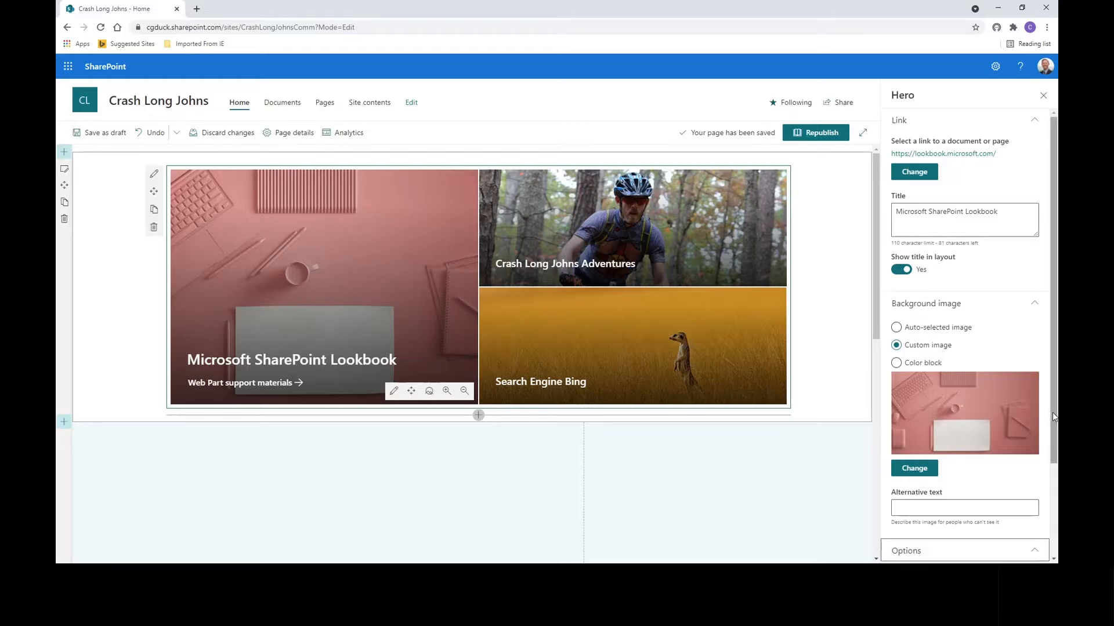
pyautogui.scroll(-2, 1036, 534)
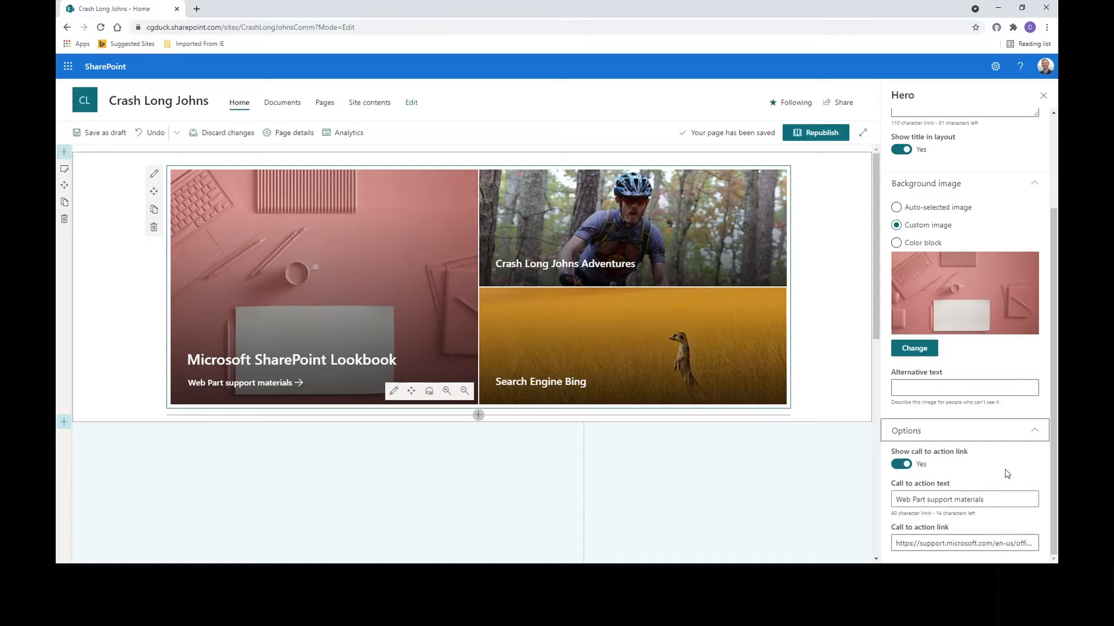
pyautogui.moveTo(1055, 268); pyautogui.dragTo(1058, 172)
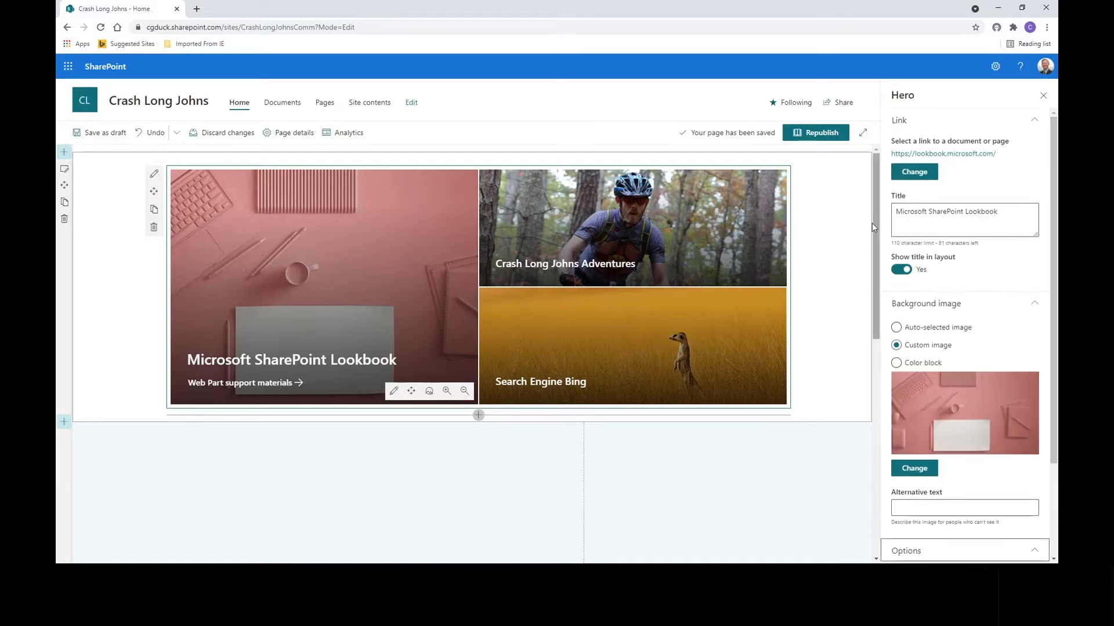
# Examine the link, title and background image settings of the Crash Long Johns Adventures and Search Engine Bing tiles
pyautogui.click(705, 218)
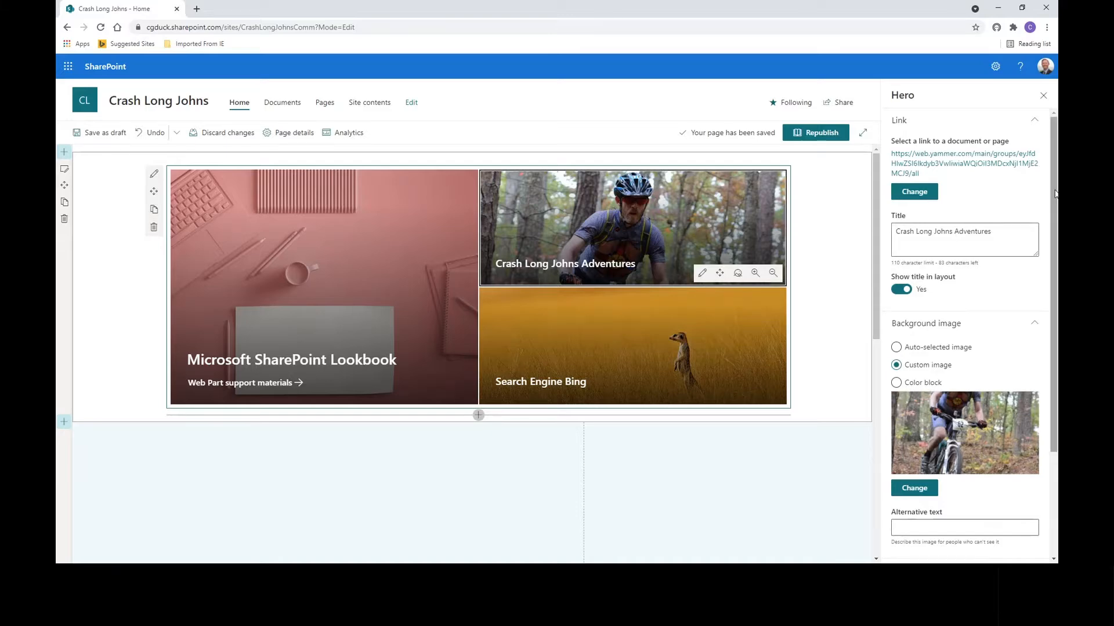
pyautogui.moveTo(1052, 191)
pyautogui.mouseDown()
pyautogui.moveTo(1036, 320)
pyautogui.moveTo(1052, 170)
pyautogui.mouseUp()
pyautogui.click(619, 337)
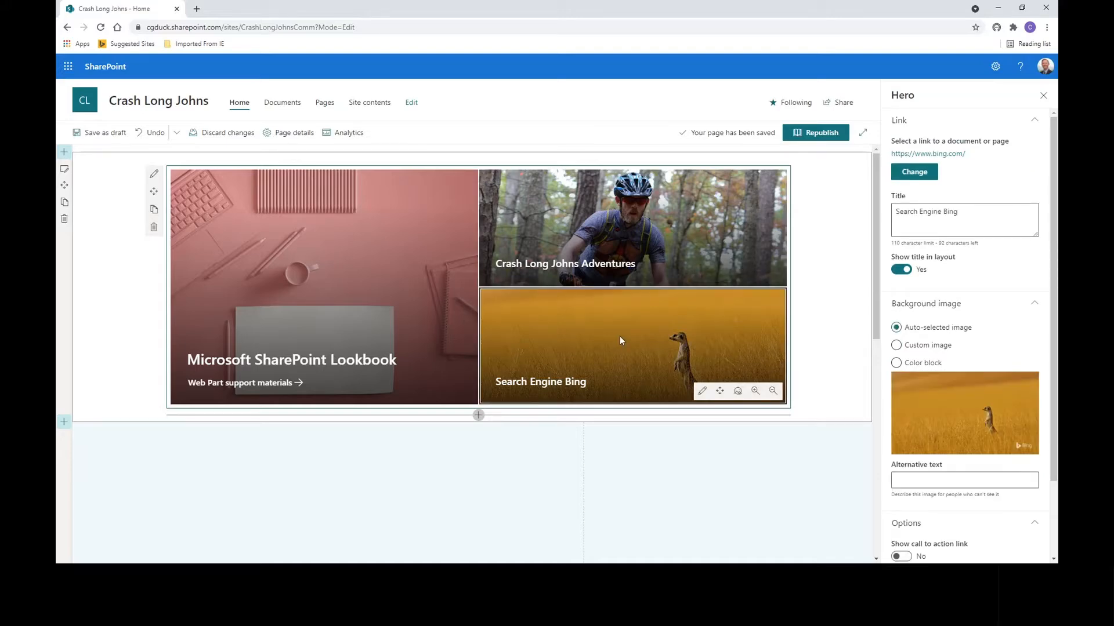
pyautogui.moveTo(1050, 279)
pyautogui.mouseDown()
pyautogui.moveTo(1051, 369)
pyautogui.moveTo(1051, 270)
pyautogui.mouseUp()
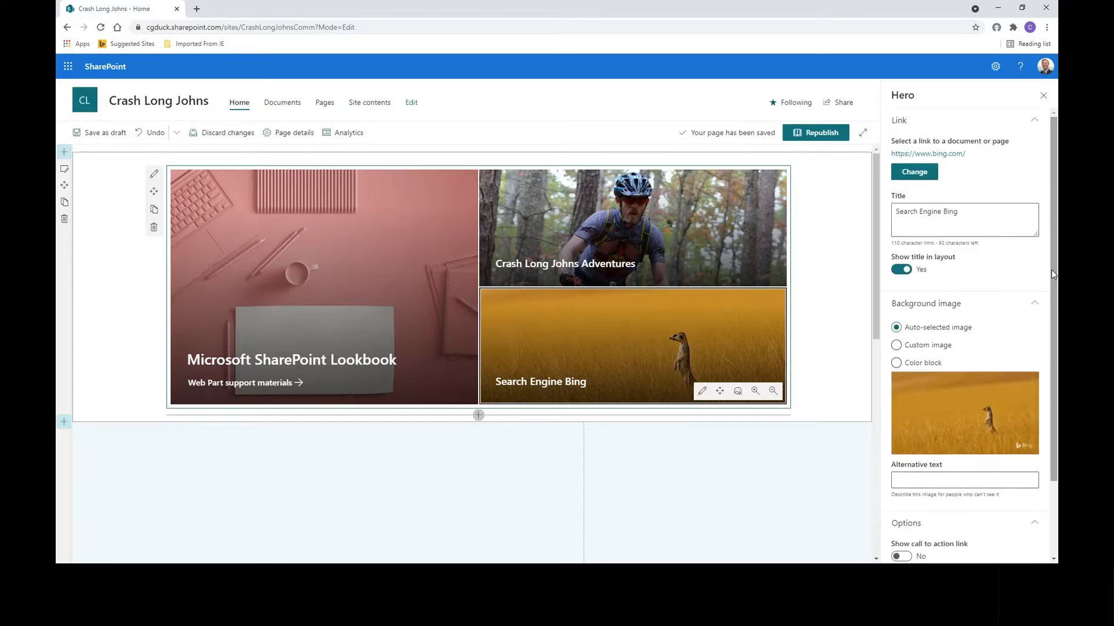
# Change the Hero web part's layout to Four tiles
pyautogui.click(1043, 97)
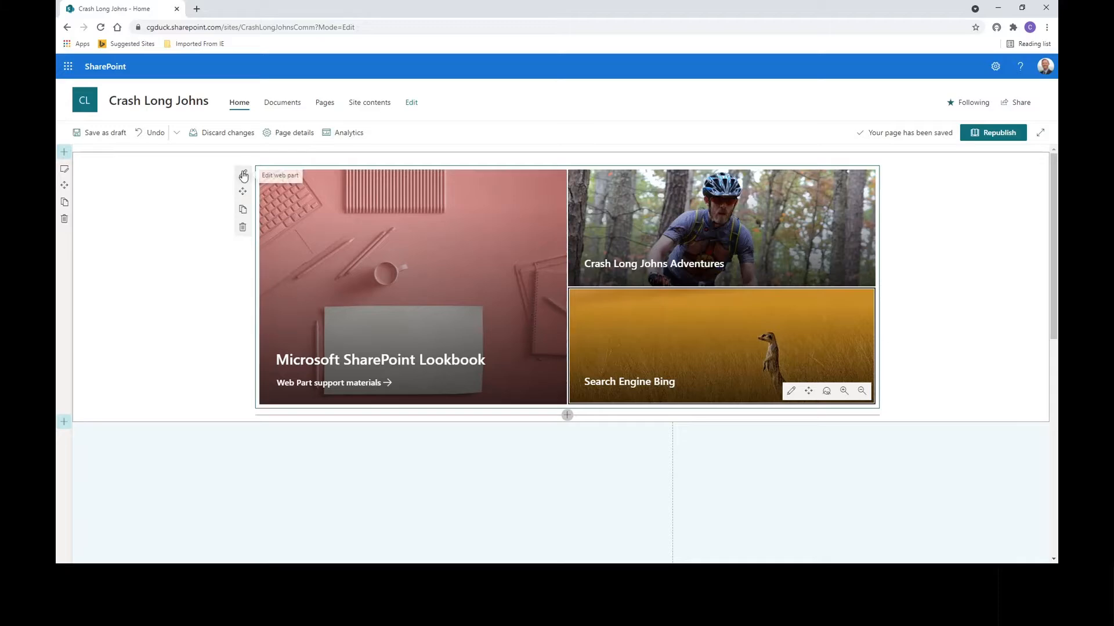
pyautogui.click(243, 175)
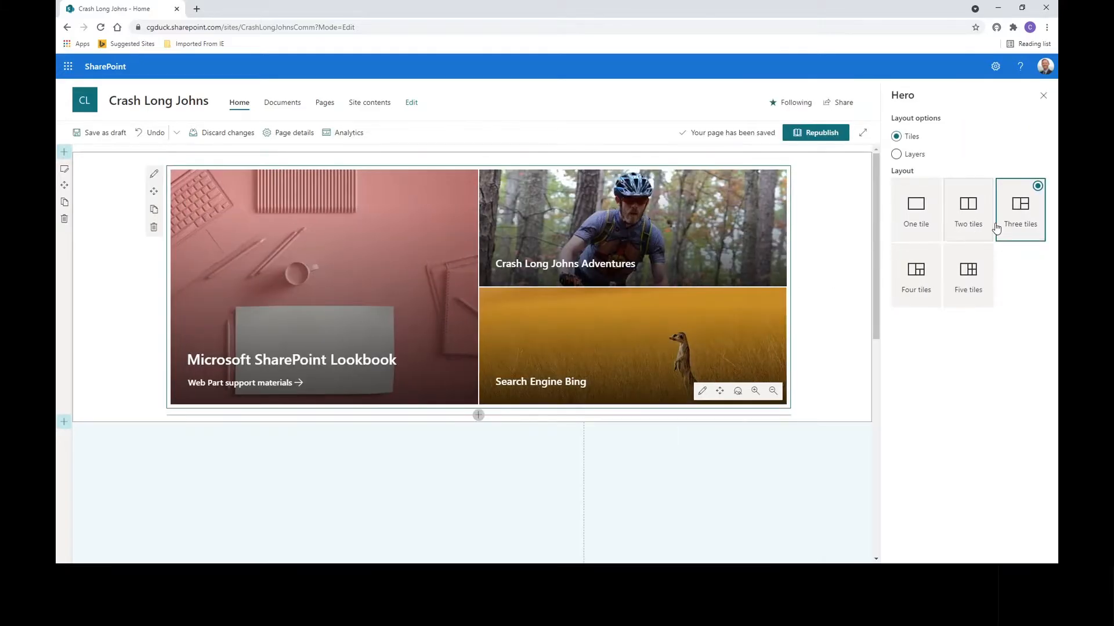
pyautogui.click(933, 255)
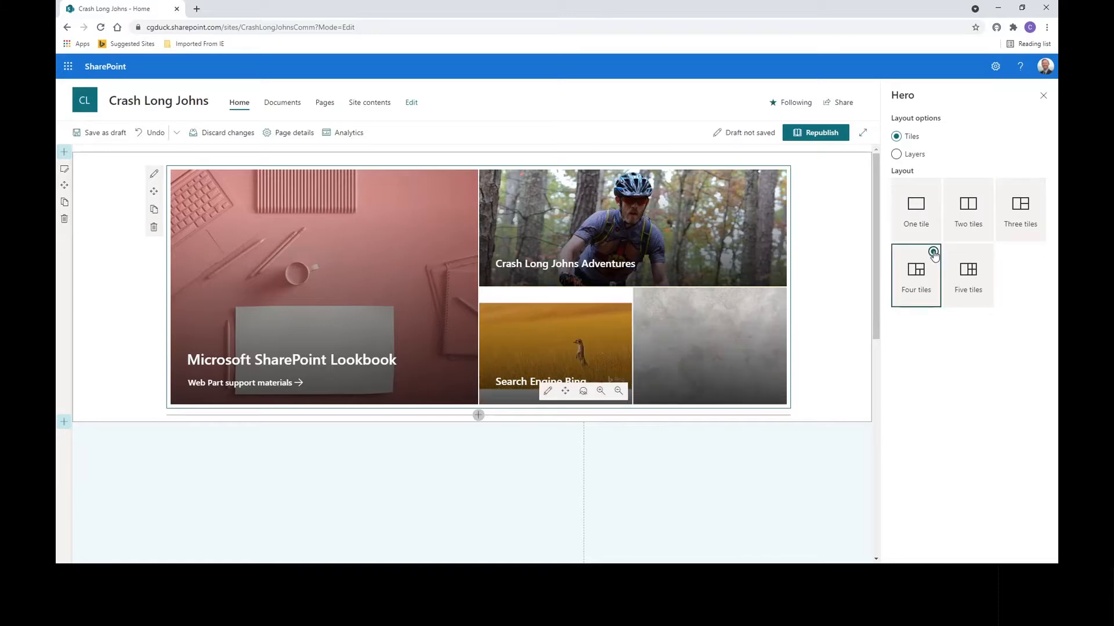
pyautogui.click(691, 331)
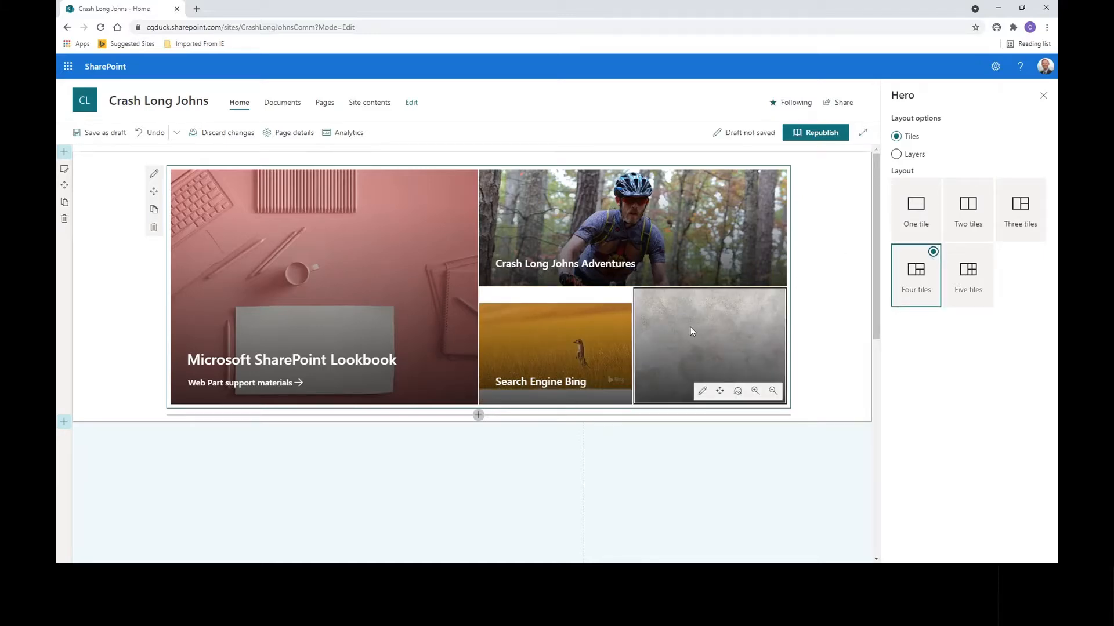
pyautogui.click(702, 393)
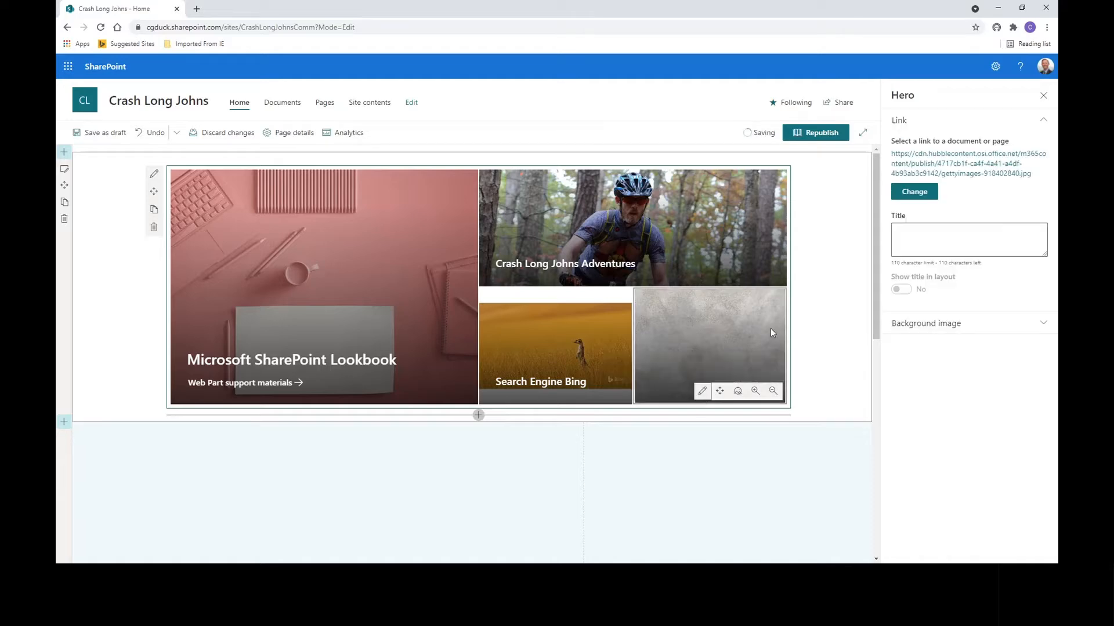
pyautogui.click(919, 195)
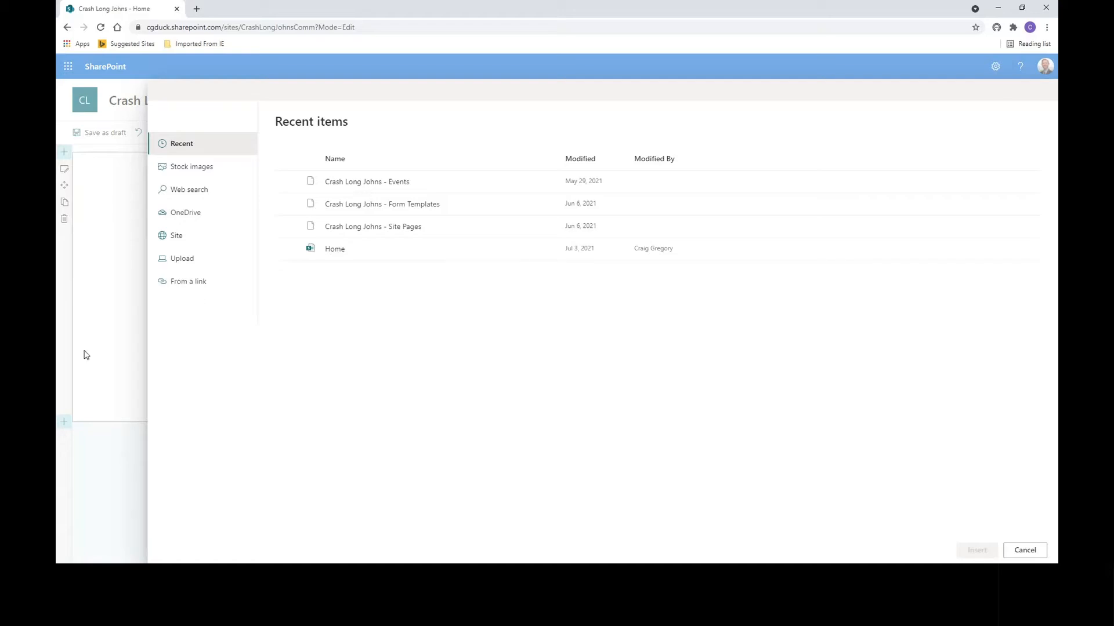
pyautogui.click(174, 283)
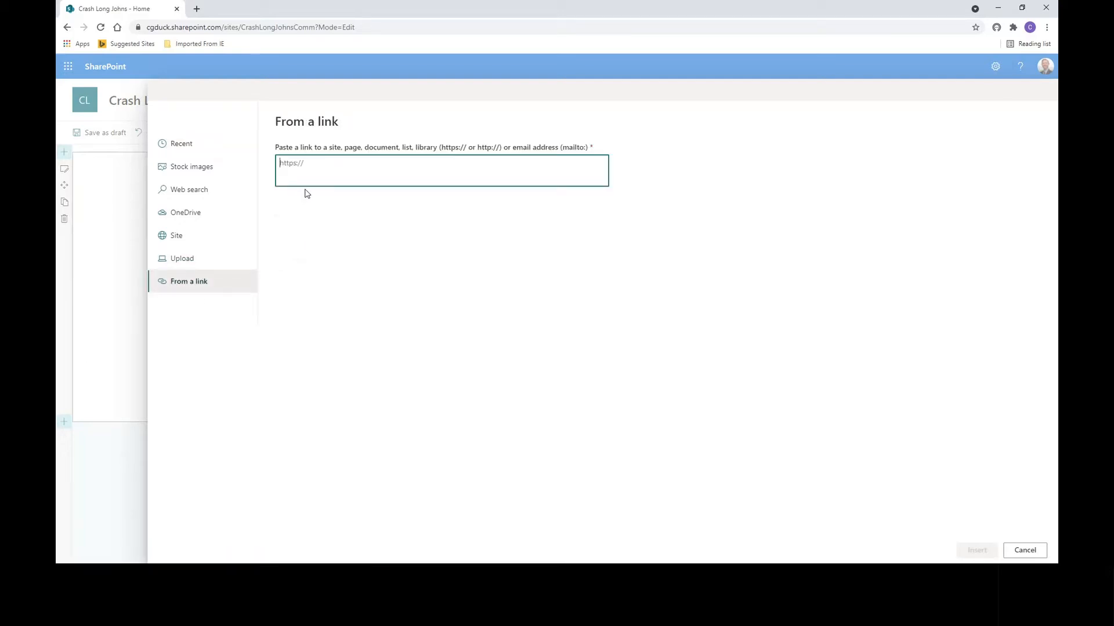
pyautogui.write('https://www.youtube.com/channel/UC4XQ-CULd9wifAiN7UulXtQ')
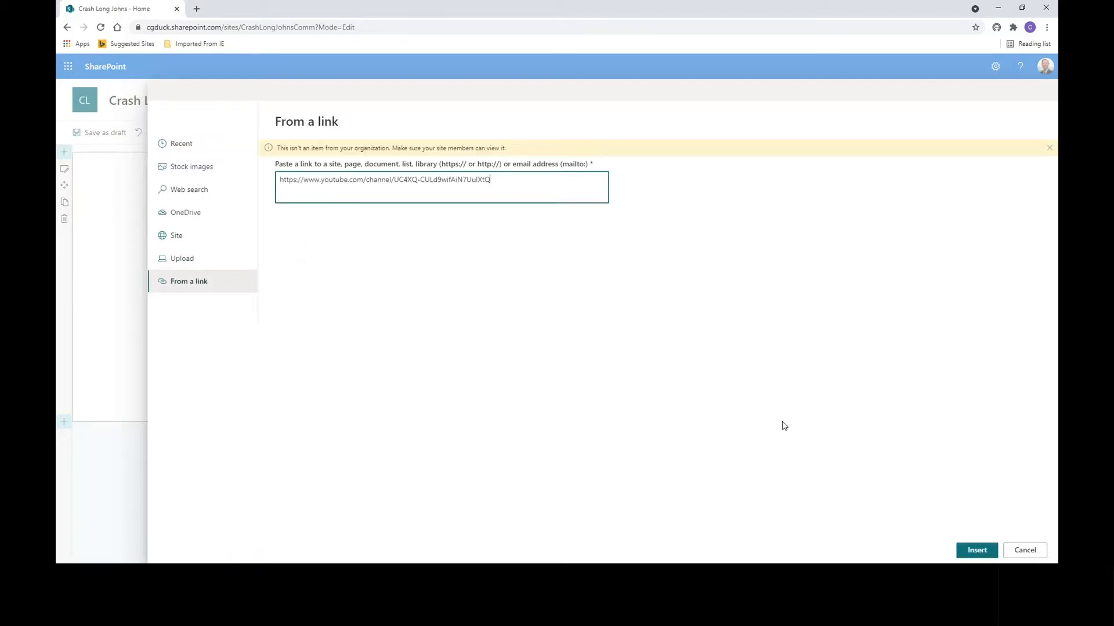
pyautogui.click(976, 551)
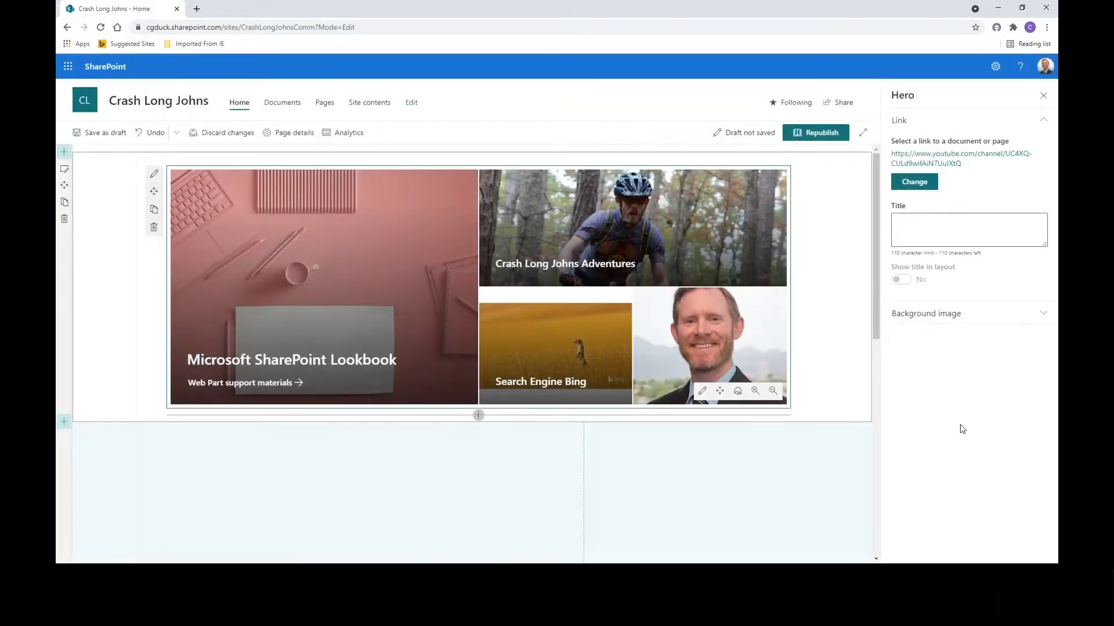
# Give the fourth tile a custom background from a stock image search for "video", using the child filming with a camera and microphone
pyautogui.click(1044, 317)
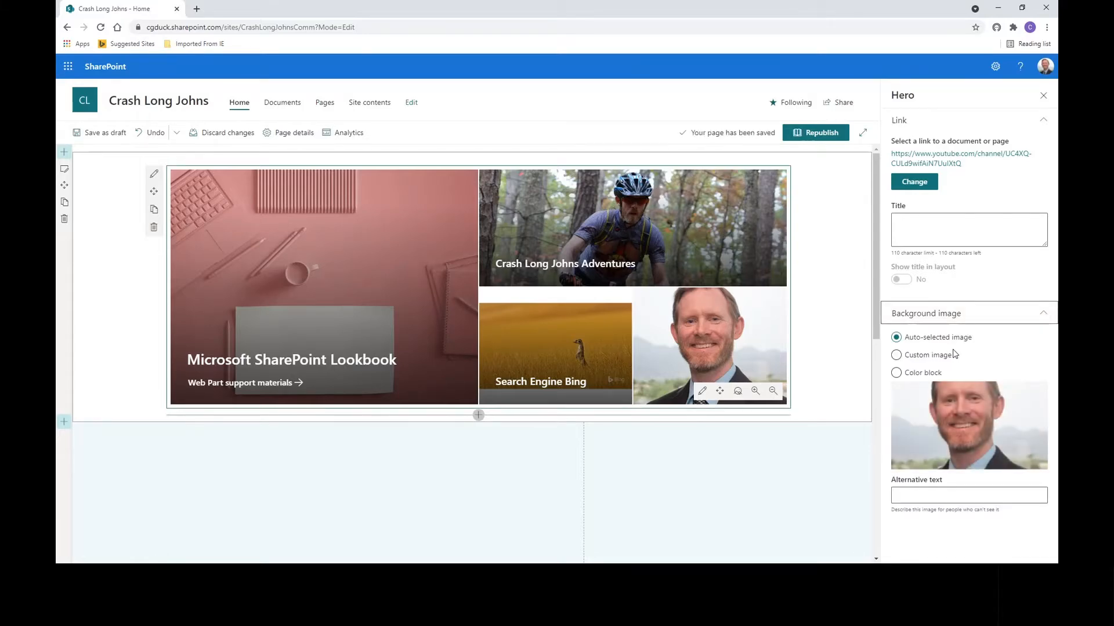
pyautogui.click(897, 356)
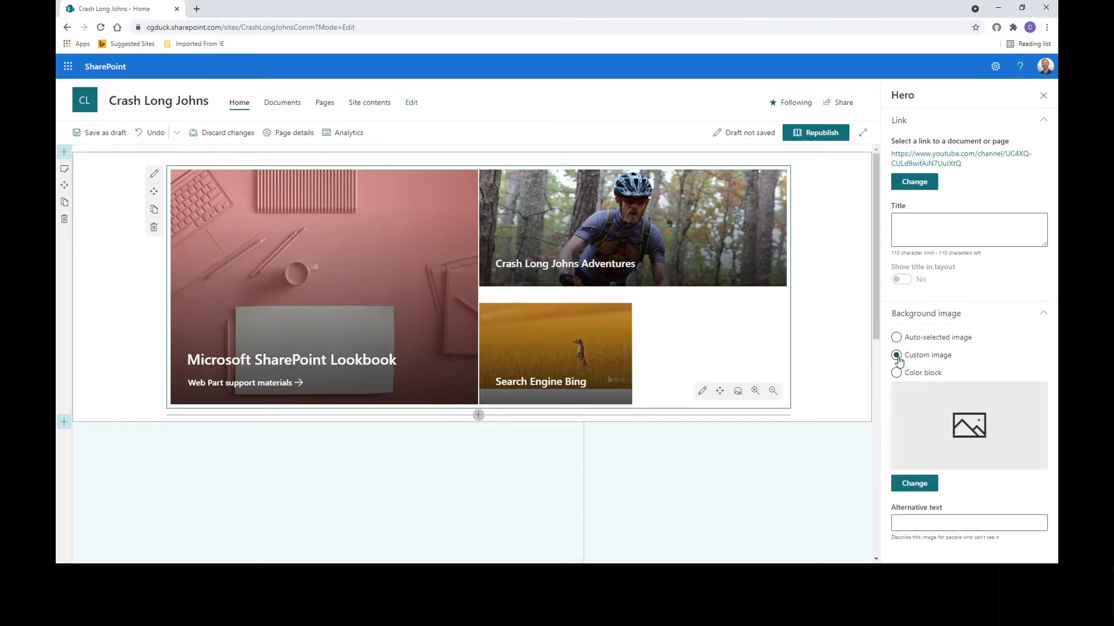
pyautogui.click(922, 488)
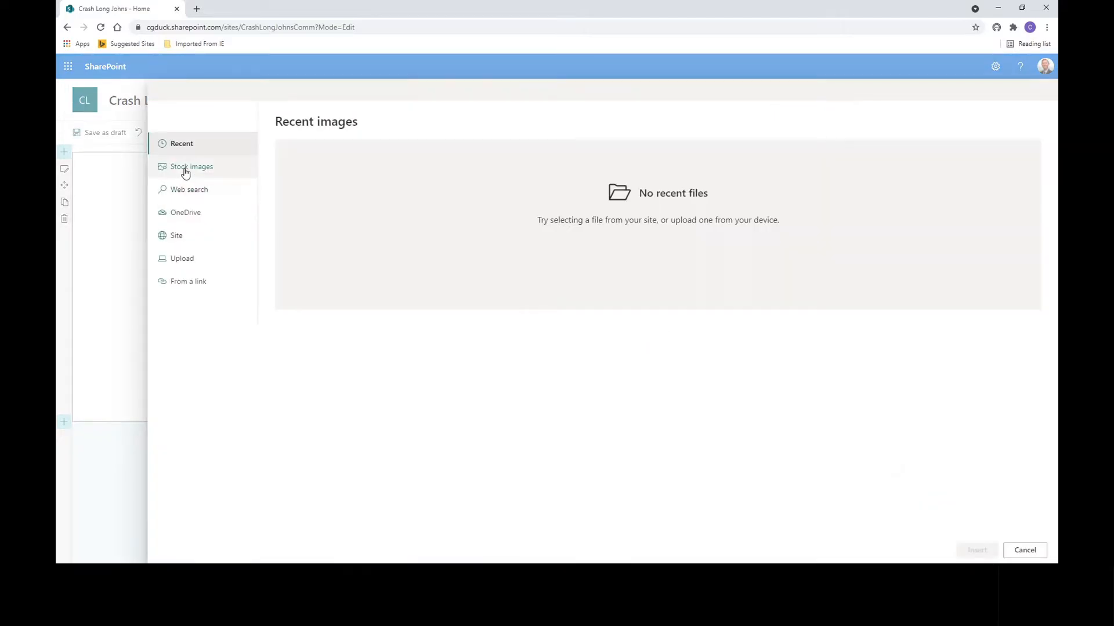
pyautogui.click(184, 169)
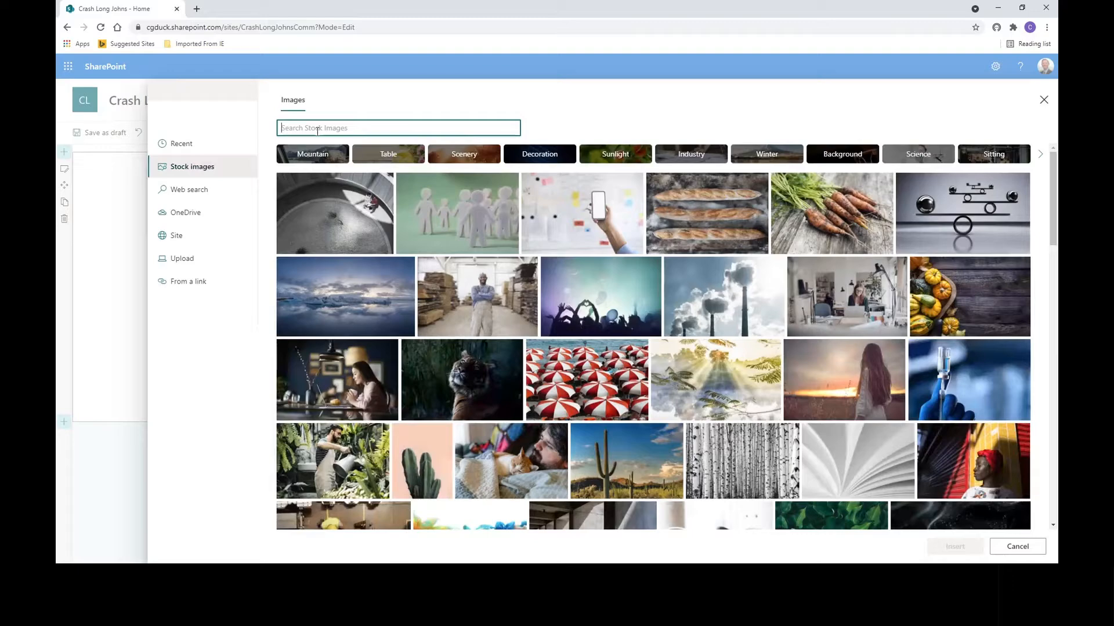
pyautogui.write('video')
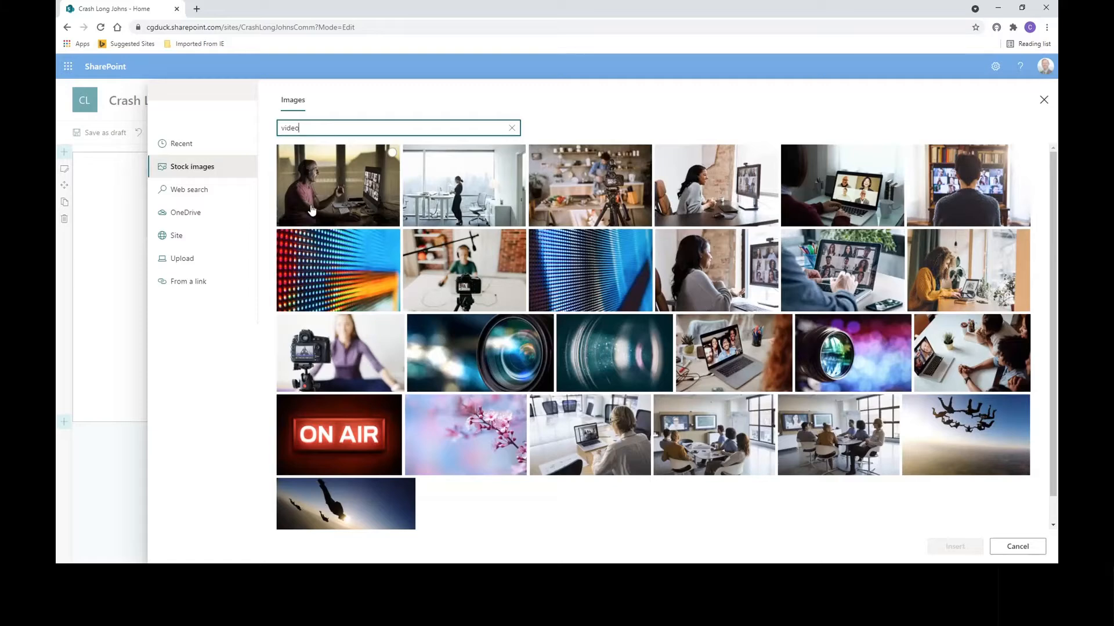
pyautogui.click(513, 259)
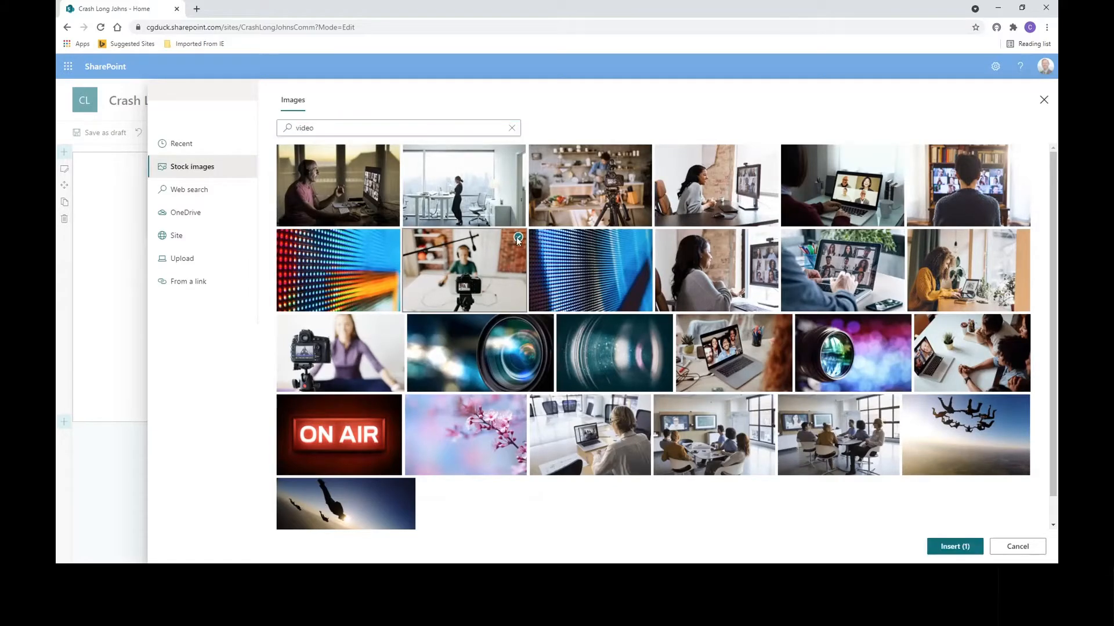
pyautogui.click(954, 547)
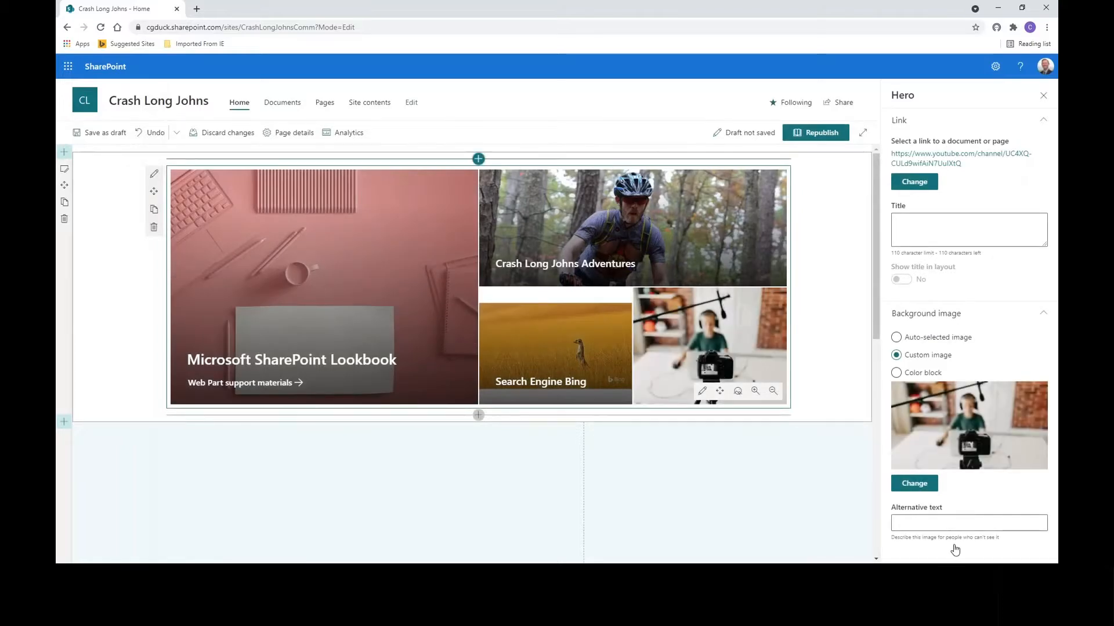
# Title the fourth Hero tile "Crash Long Johns Youtube Channel" and republish the home page
pyautogui.click(935, 225)
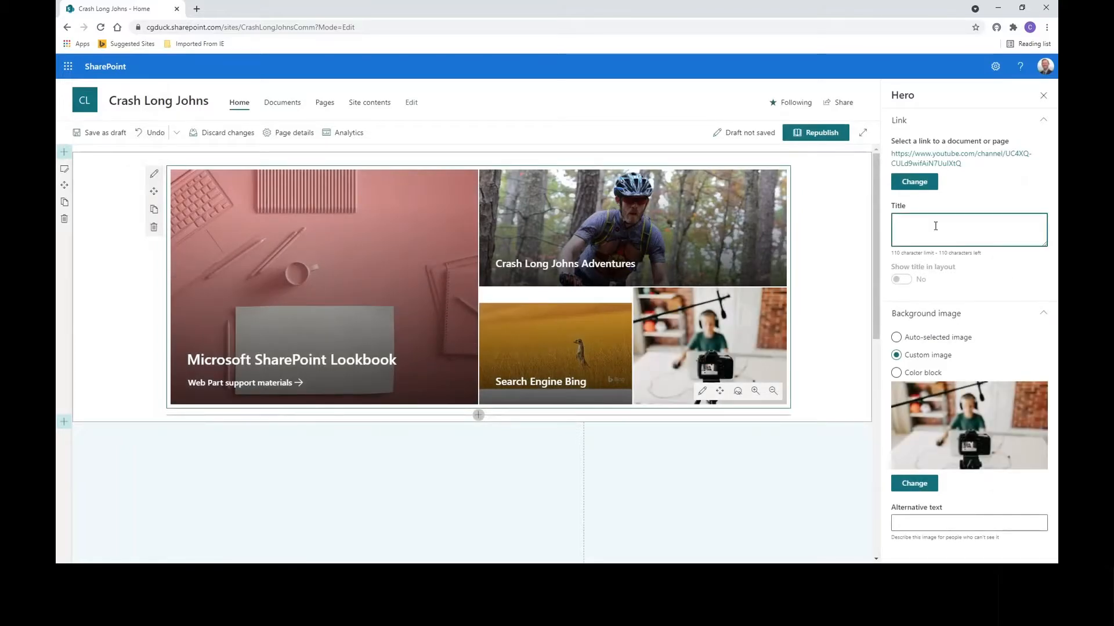
pyautogui.write('Crash L')
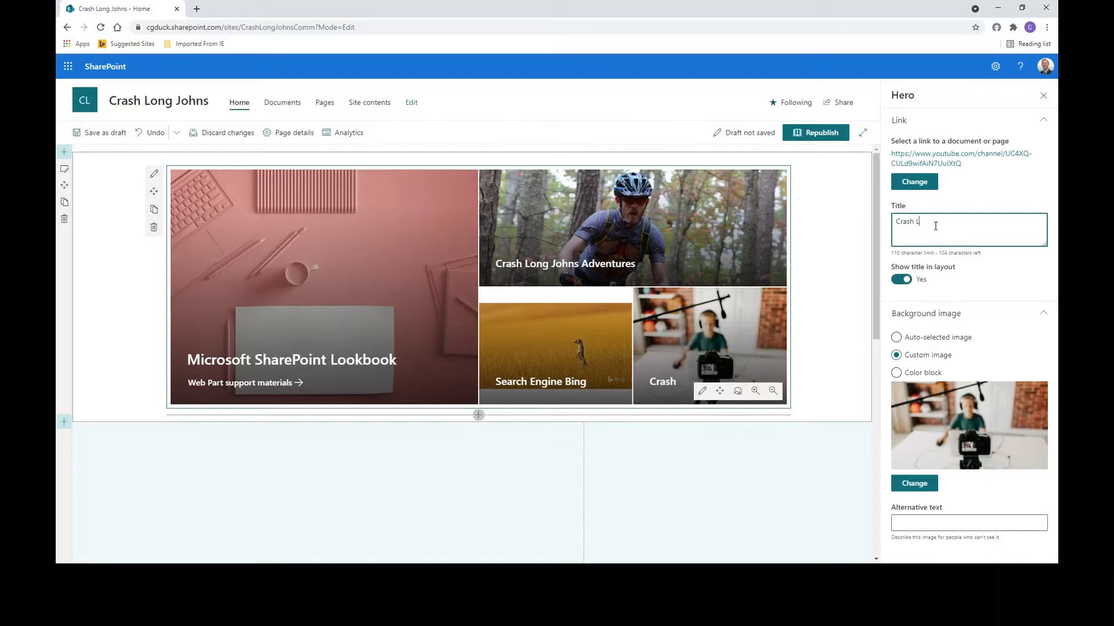
pyautogui.write('ong Johns Youtube Channel')
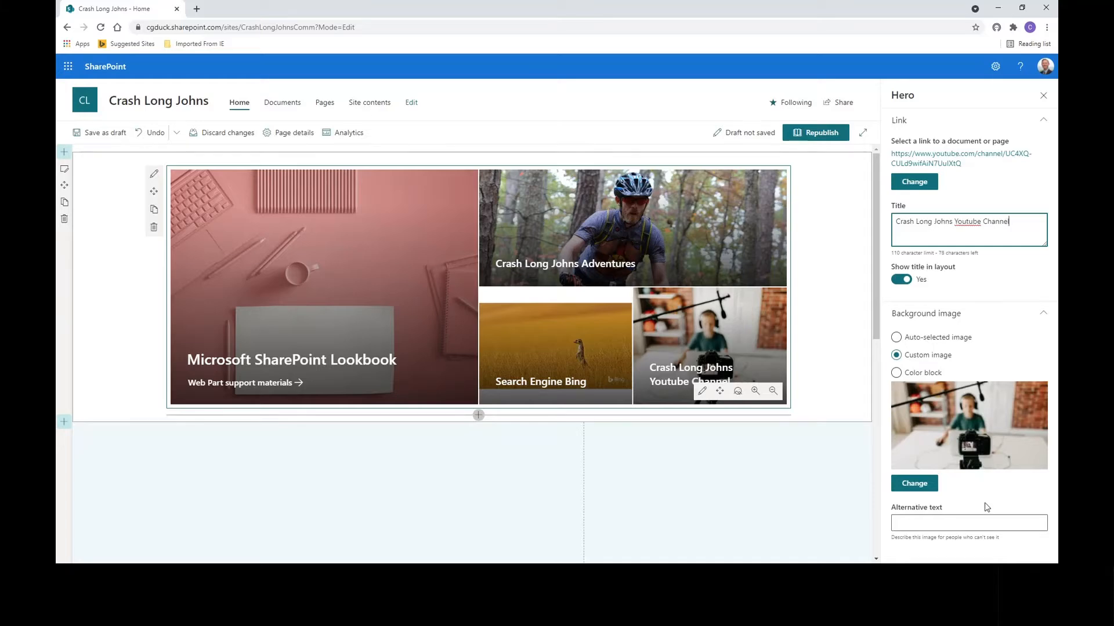
pyautogui.click(1044, 96)
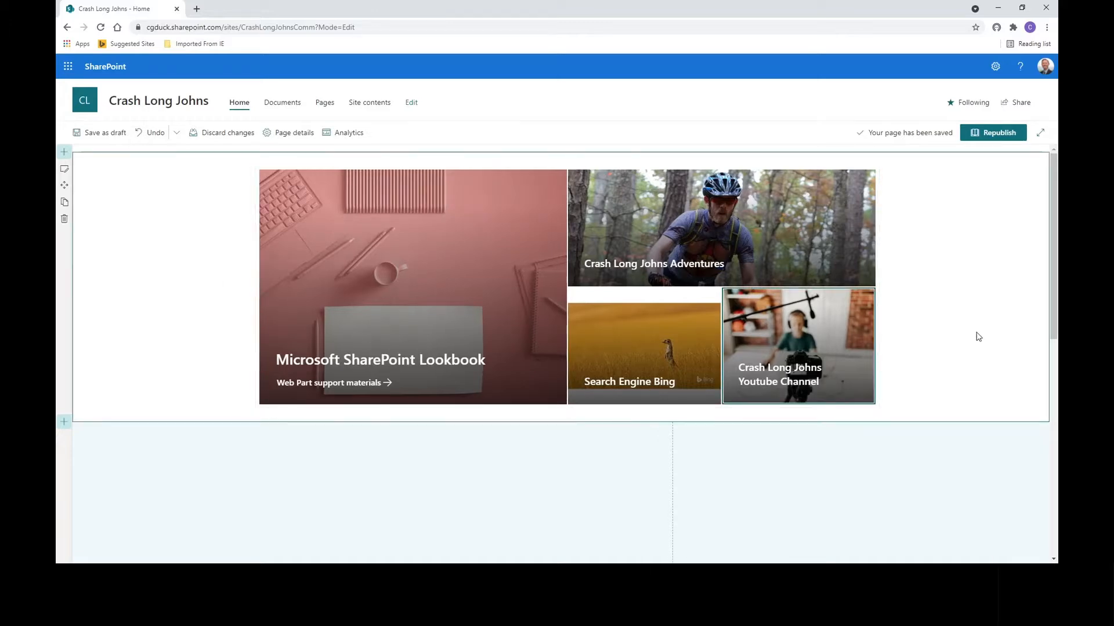
pyautogui.click(996, 134)
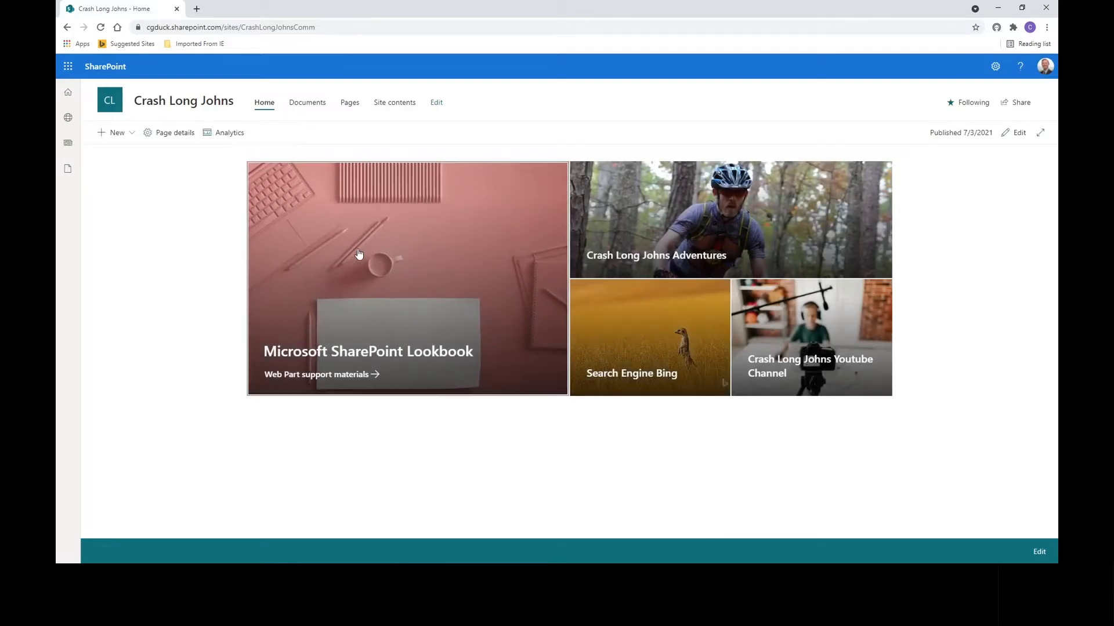
# Test the Microsoft SharePoint Lookbook tile and its Web Part support materials link, returning to the home page each time
pyautogui.click(389, 264)
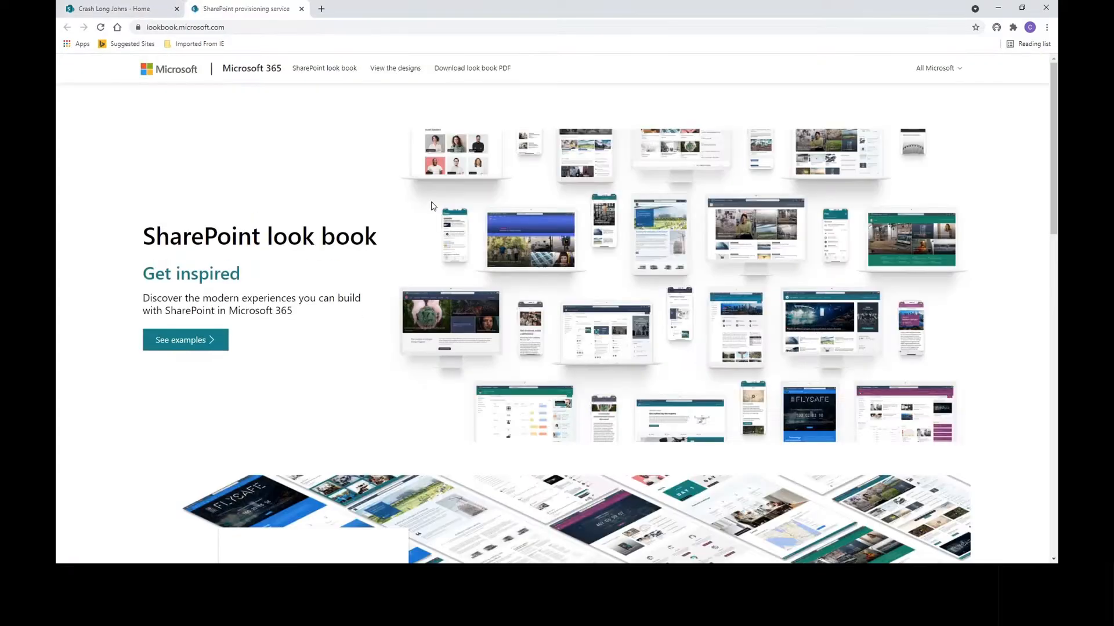
pyautogui.click(301, 9)
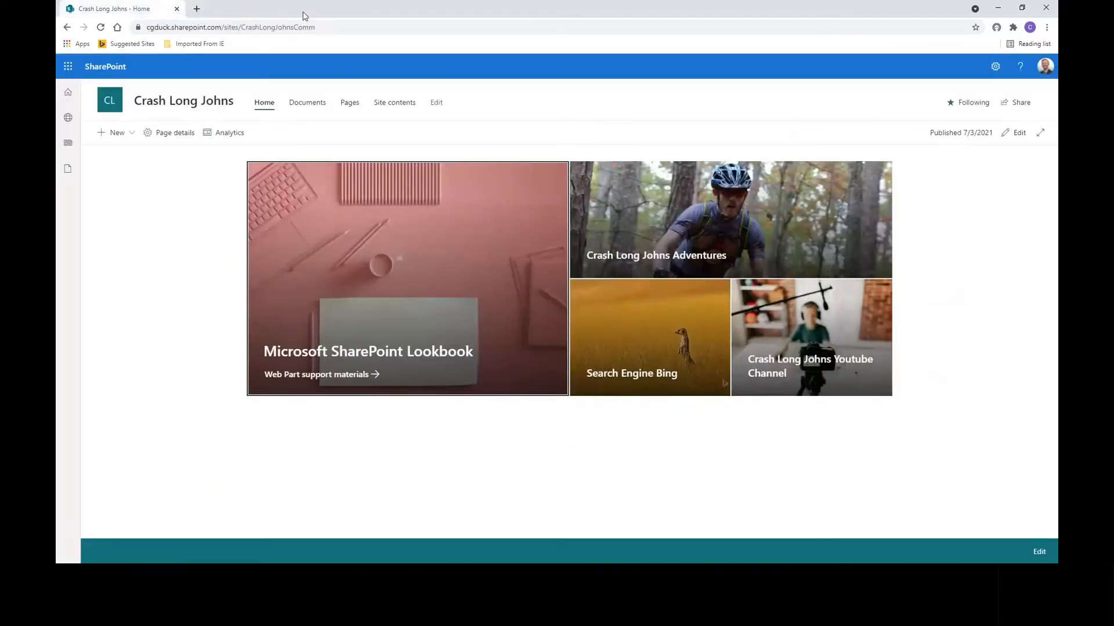
pyautogui.click(332, 378)
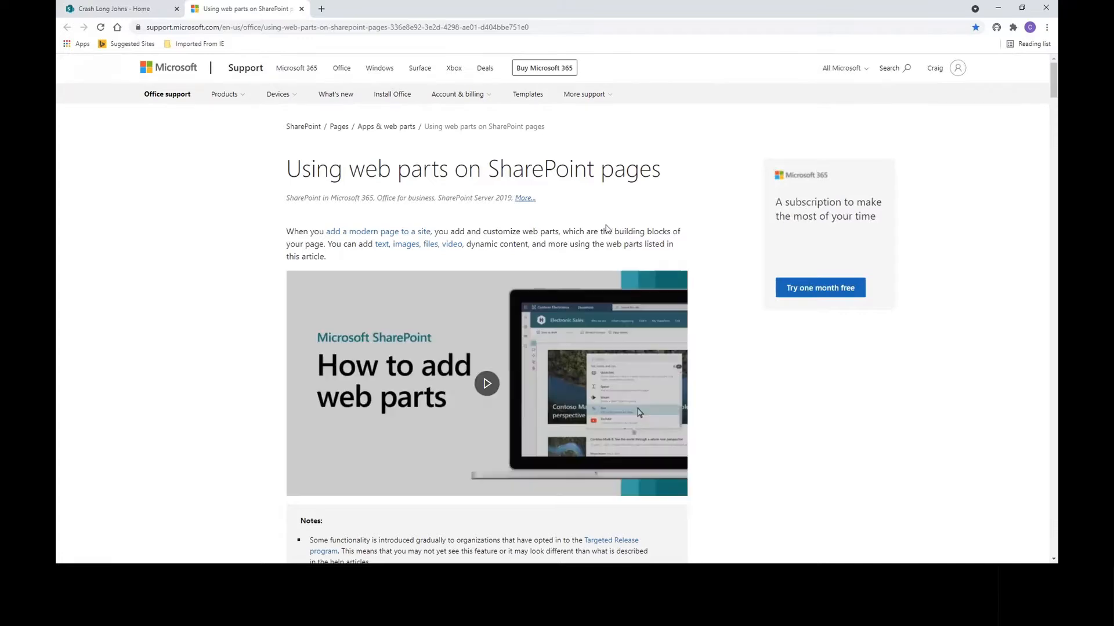
pyautogui.click(302, 9)
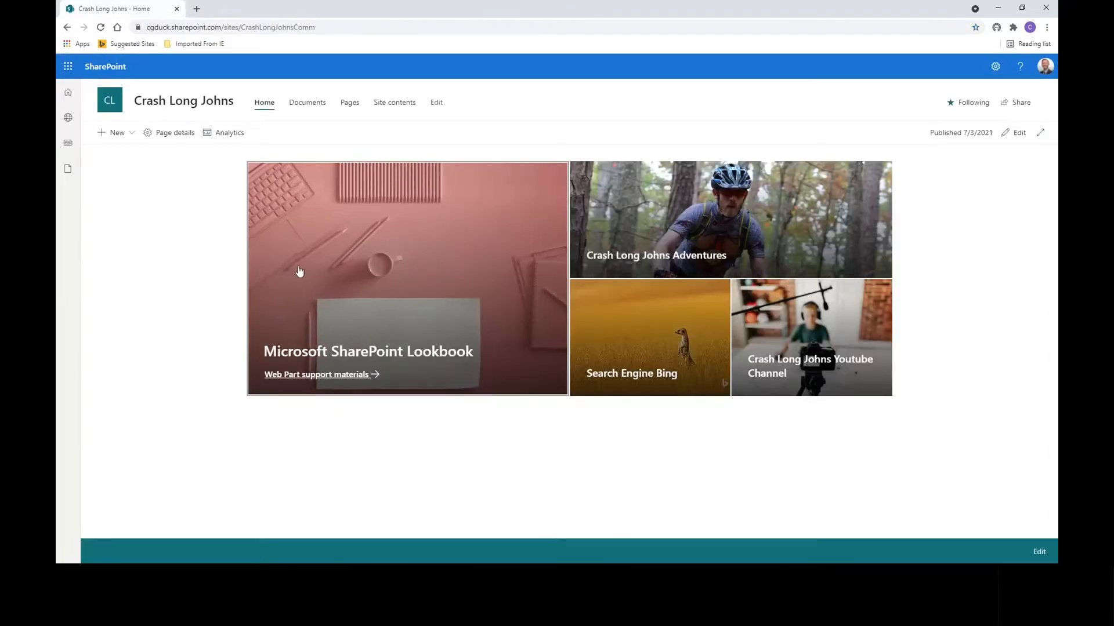
# Test the Crash Long Johns Adventures, Search Engine Bing and Crash Long Johns Youtube Channel tile links, returning to the home page after each
pyautogui.click(751, 228)
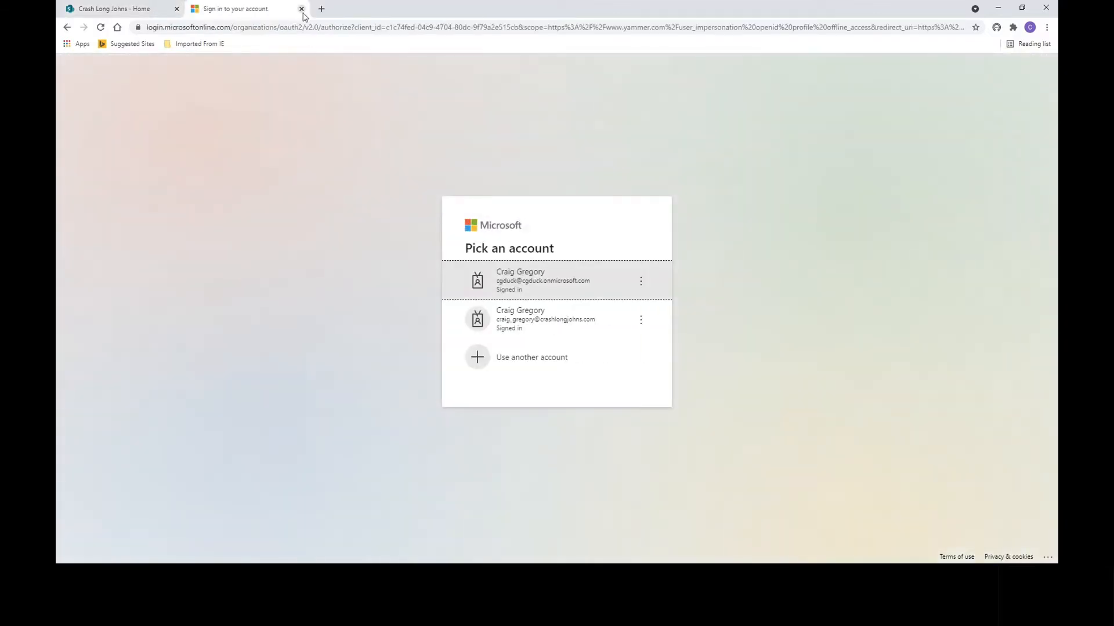
pyautogui.click(301, 9)
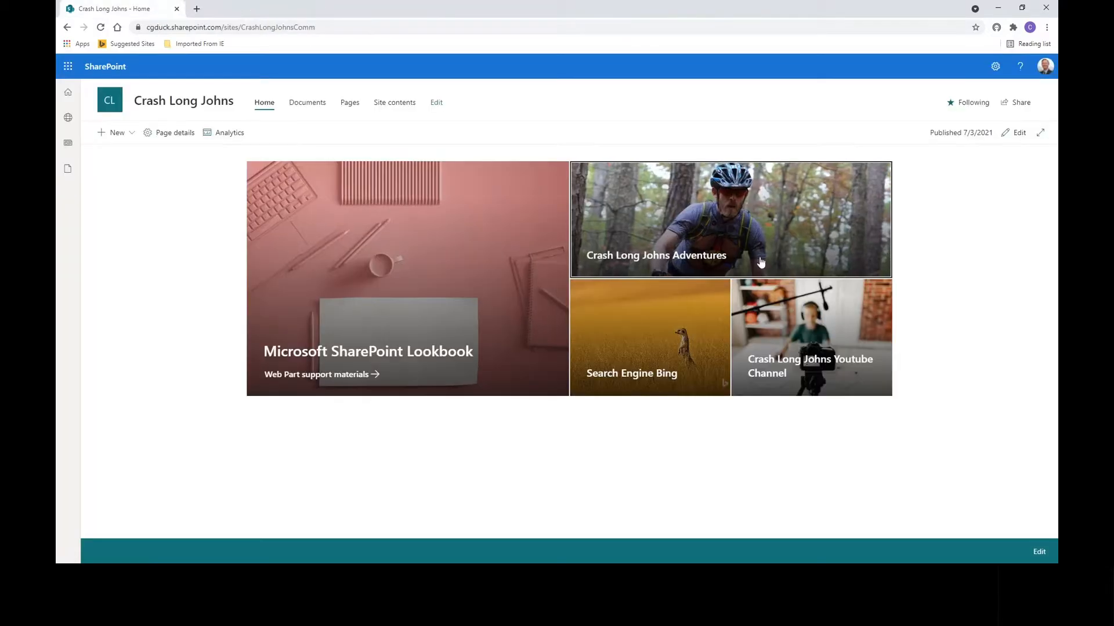
pyautogui.click(654, 344)
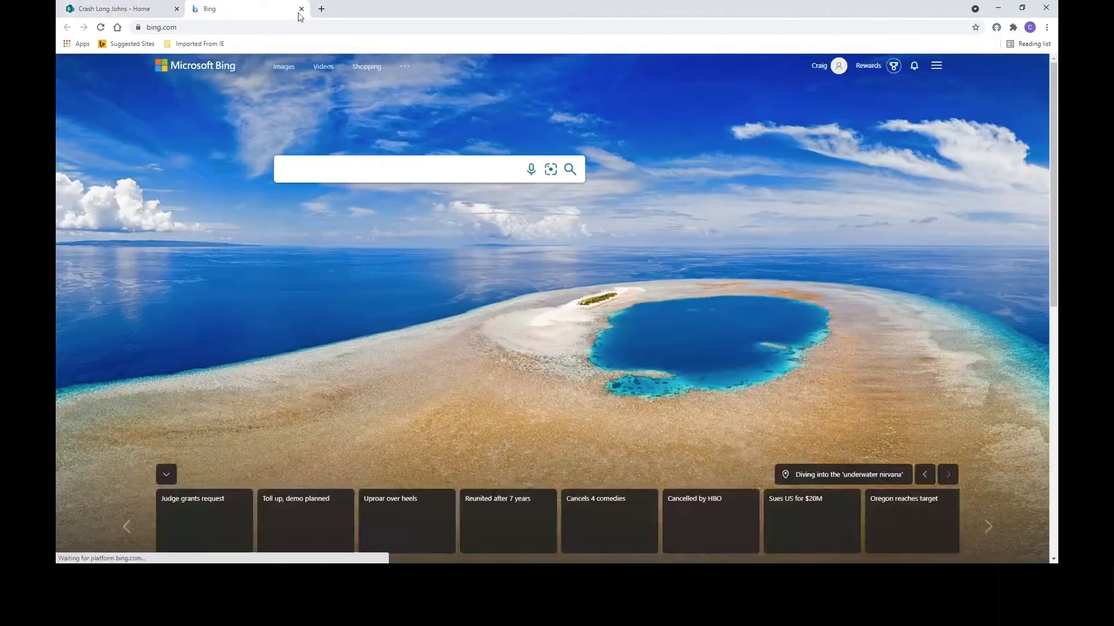
pyautogui.click(301, 9)
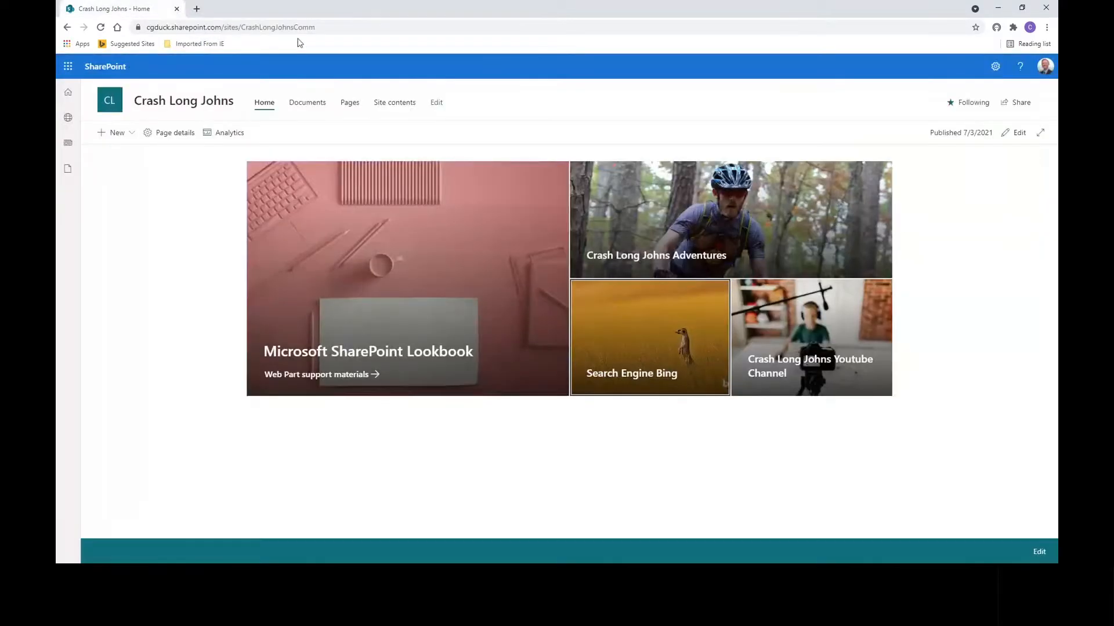
pyautogui.click(826, 340)
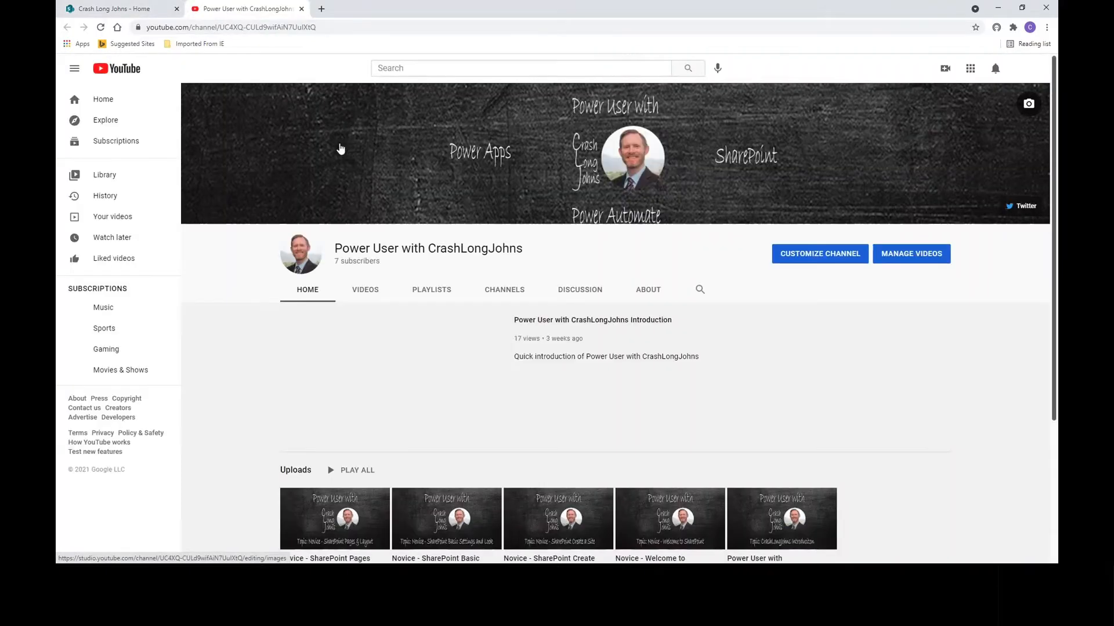
pyautogui.click(301, 8)
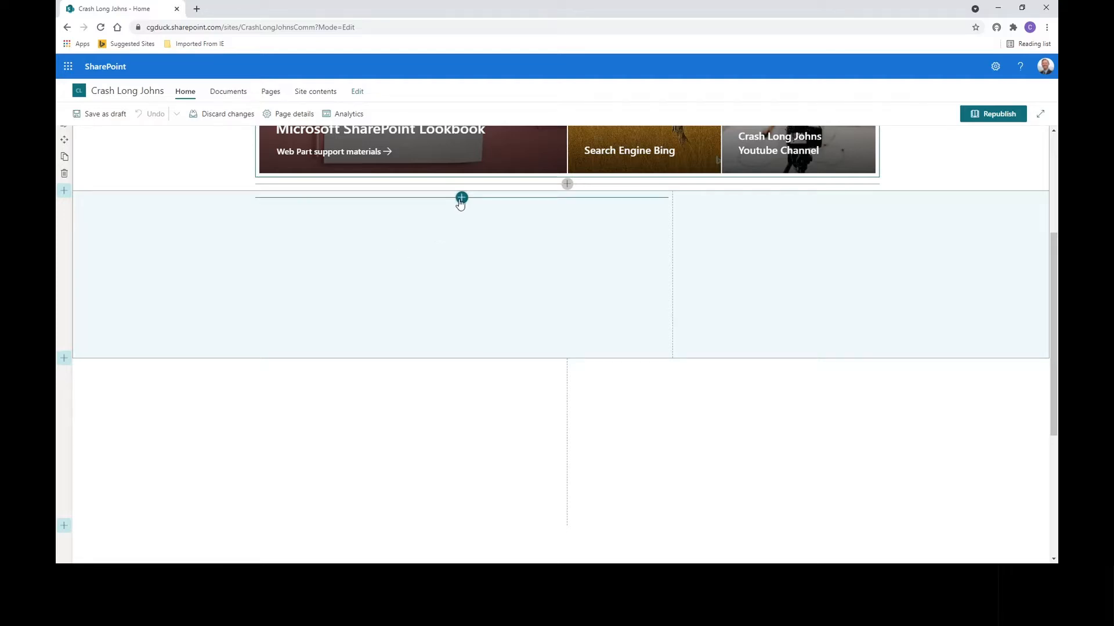
# Add a Text web part to the wider column below the Hero and review its style, alignment and list options
pyautogui.click(461, 198)
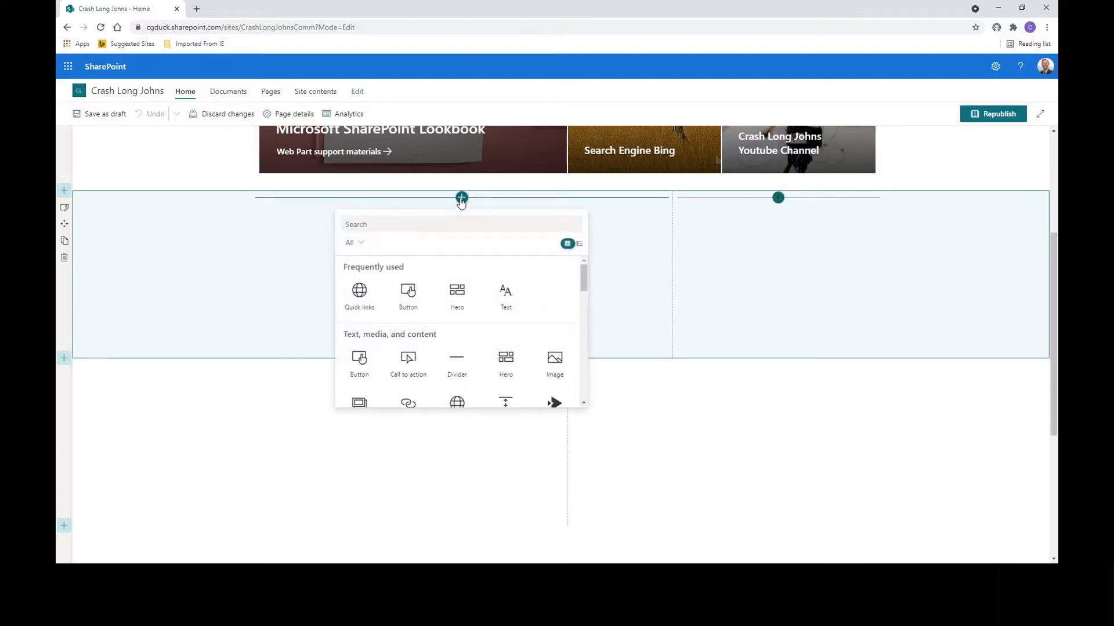
pyautogui.click(508, 298)
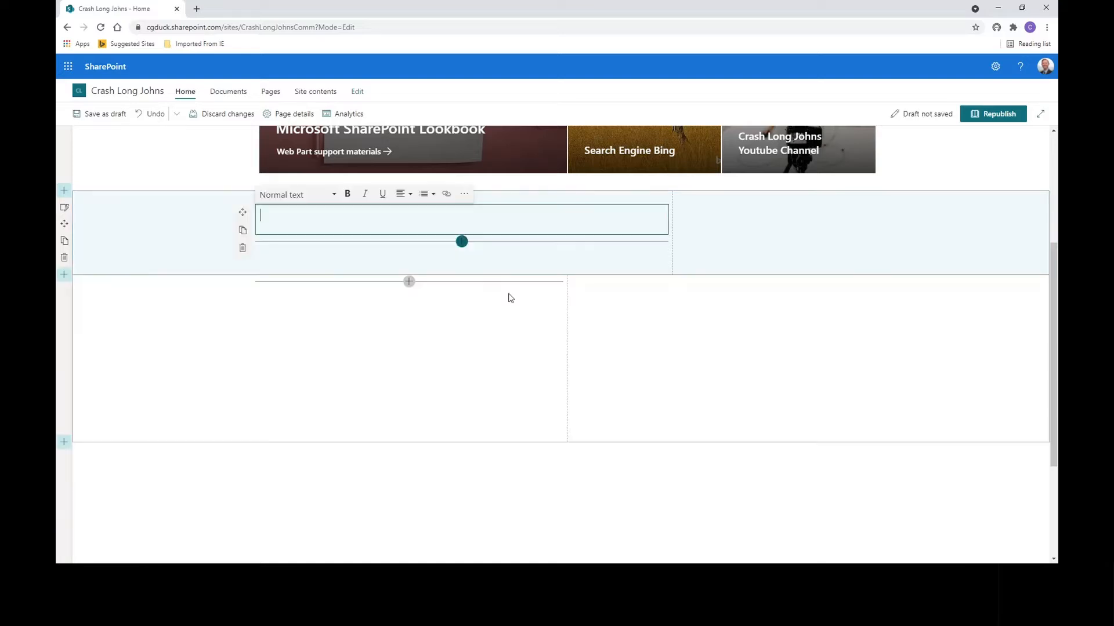
pyautogui.click(334, 195)
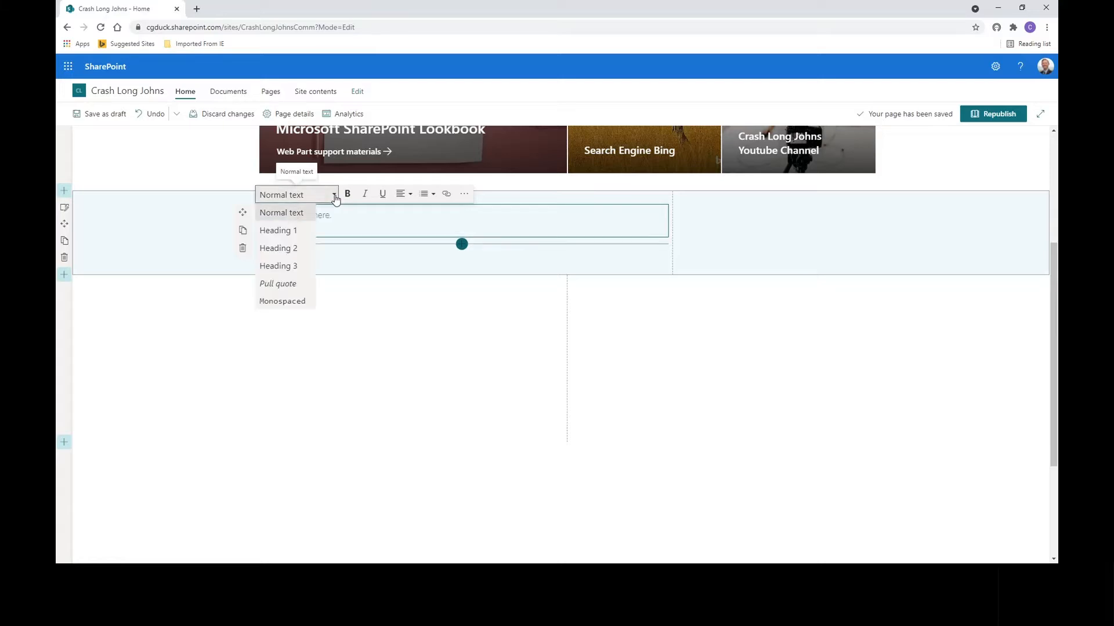
pyautogui.click(335, 196)
pyautogui.click(334, 196)
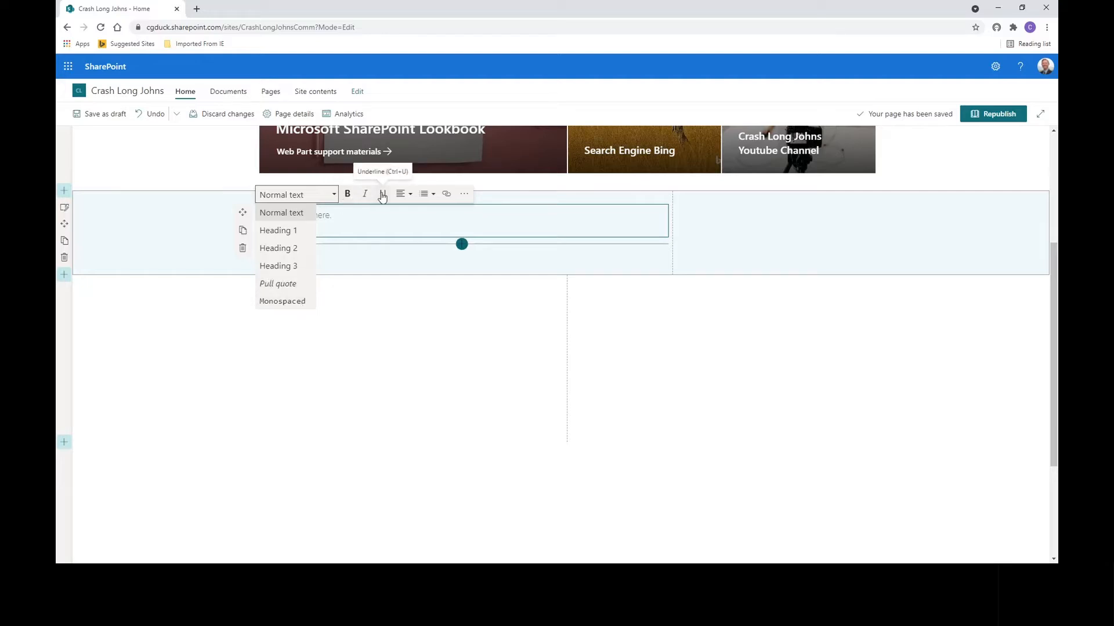
pyautogui.click(407, 196)
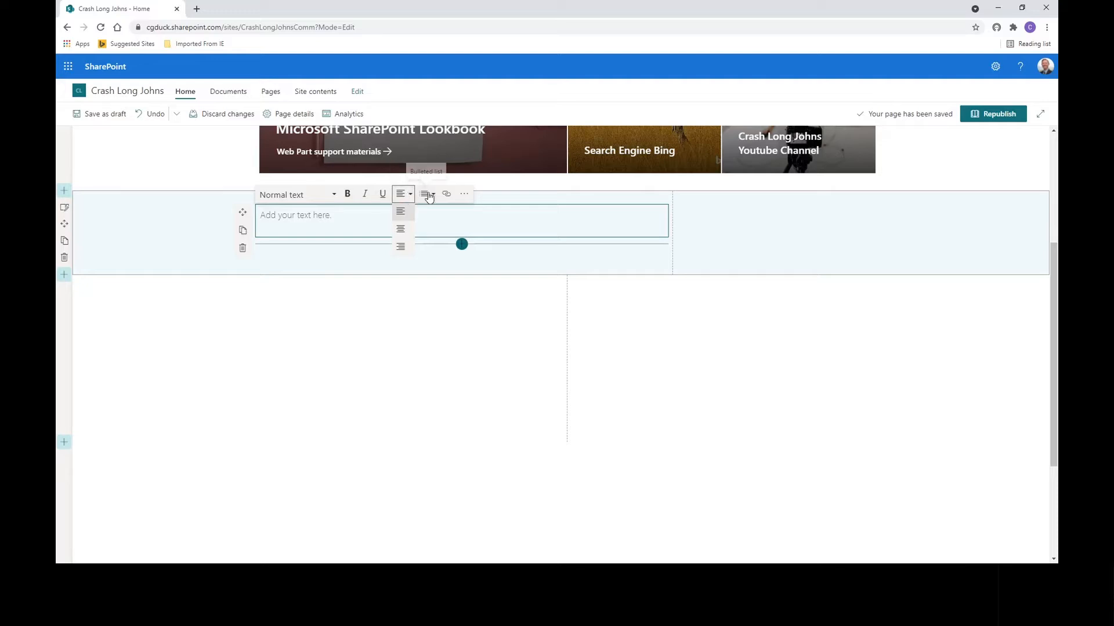
pyautogui.click(428, 194)
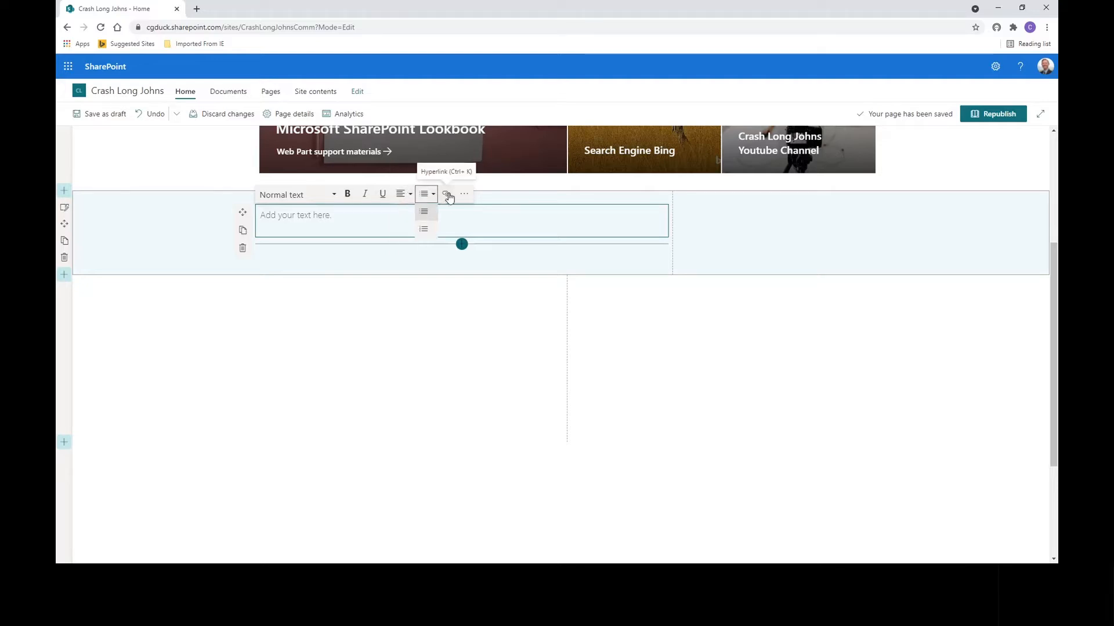
# Open the full text and table formatting options and fill the Text web part with a Lorem ipsum paragraph ending "Dictumst quisque sagittis purus sit."
pyautogui.click(464, 194)
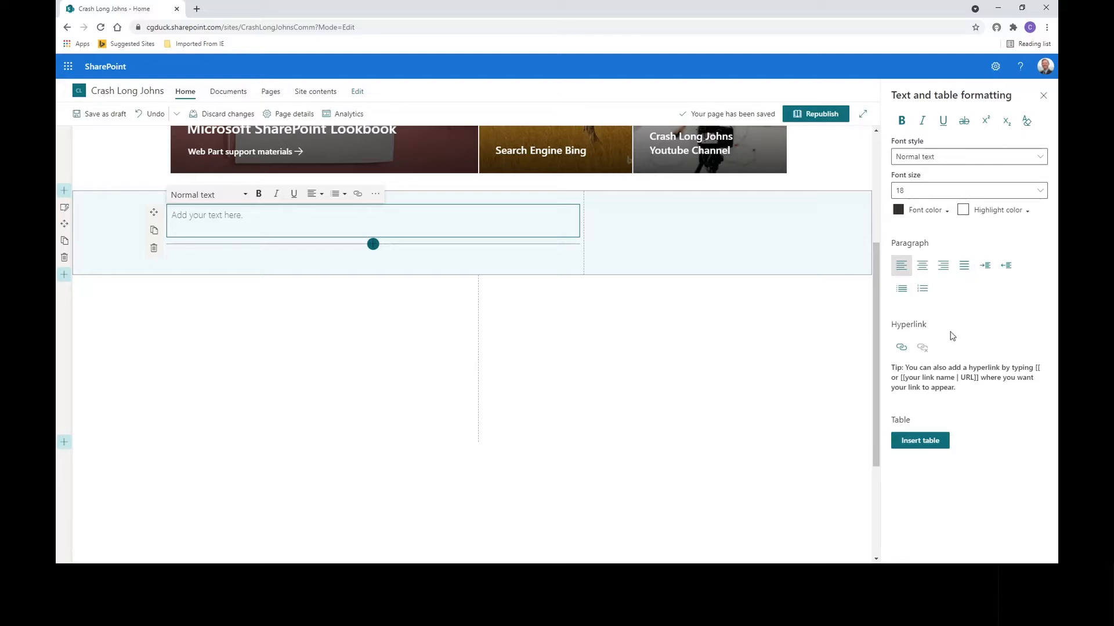
pyautogui.click(253, 212)
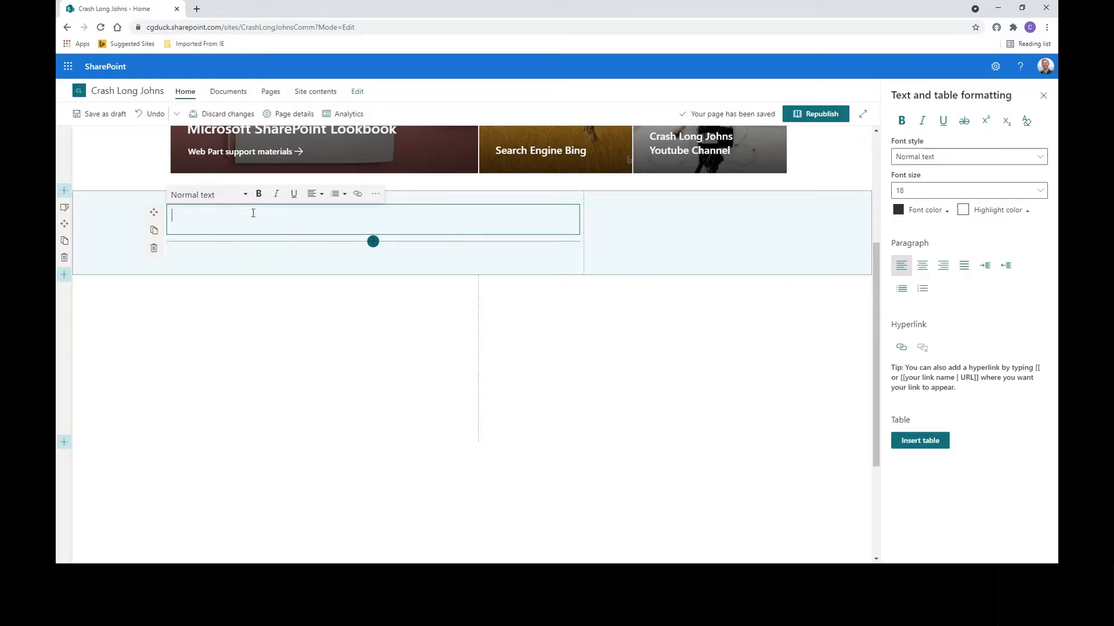
pyautogui.write('Lorem ipsum dolor sit amet, consectetur adipiscing elit, sed do eiusmod tempor incididunt ut labore et dolore magna aliqua. Cursus eget nunc scelerisque viverra. In dictum non consectetur a erat nam at. Adipiscing vitae proin sagittis nisl rhoncus. Dui ut ornare lectus sit amet. Consequat nisl vel pretium lectus quam id leo in vitae. Sed sed risus pretium quam vulputate. At lectus urna duis convallis convallis tellus. Placerat orci nulla pellentesque dignissim. A cras semper auctor neque. Pellentesque massa placerat duis ultricies lacus sed turpis tincidunt id. Sodales ut etiam sit amet nisl purus in mollis nunc. Pellentesque habitant morbi tristique senectus et netus et malesuada. Sem viverra aliquet eget sit amet tellus cras adipiscing. Vestibulum mattis ullamcorper velit sed. Dui ut ornare lectus sit amet est. Turpis egestas maecenas pharetra convallis posuere morbi leo. In dictum non consectetur a erat nam at lectus. Aliquet lectus proin nibh nisl condimentum id venenatis a. Dictumst quisque sagittis purus sit.')
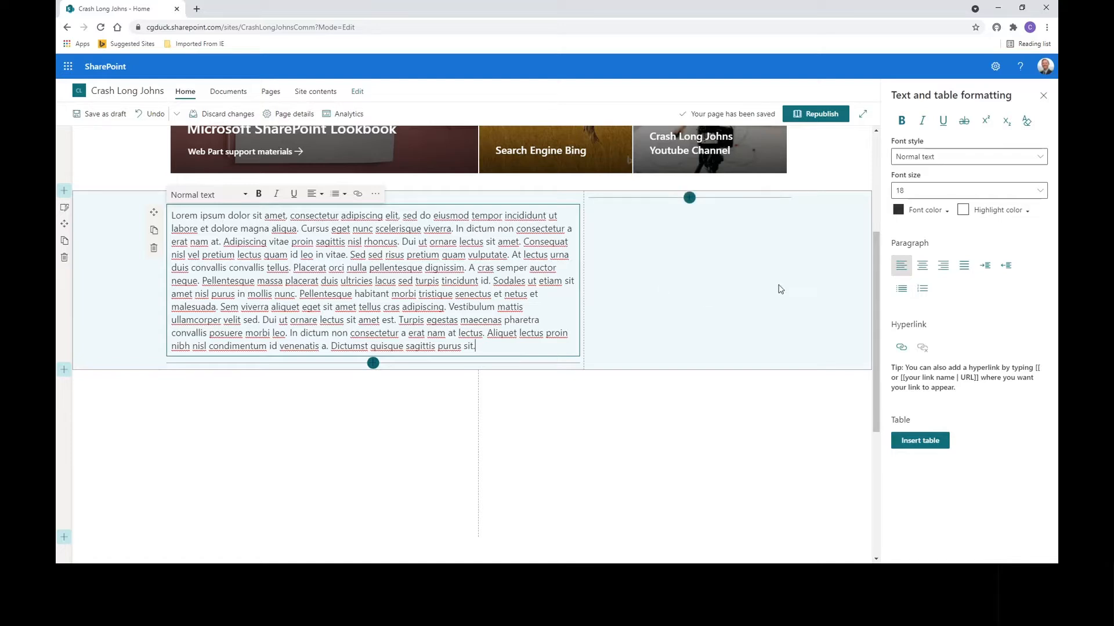
# Try the Heading 1, Heading 2, Heading 3, Pull quote and Monospaced font styles on the paragraph, and return it to Normal text
pyautogui.click(1039, 157)
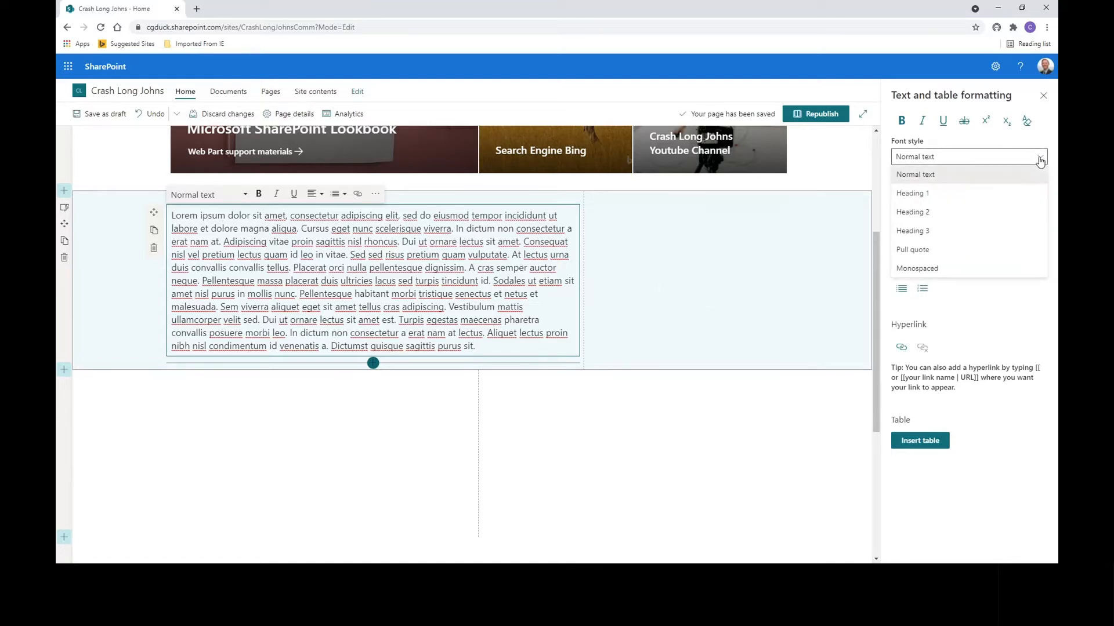
pyautogui.click(920, 195)
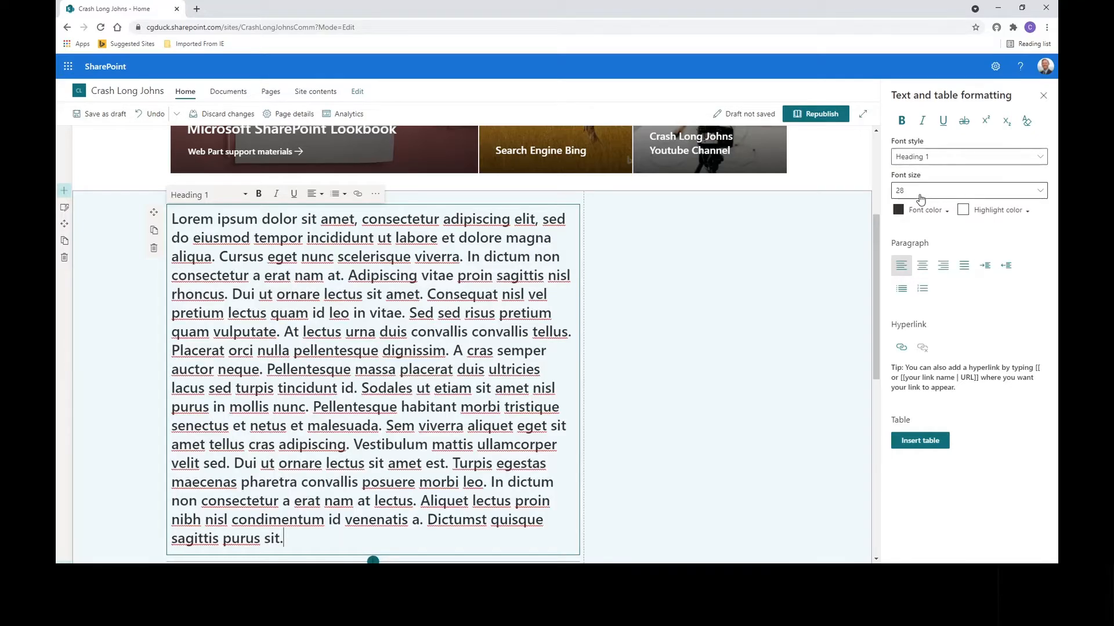
pyautogui.click(1042, 159)
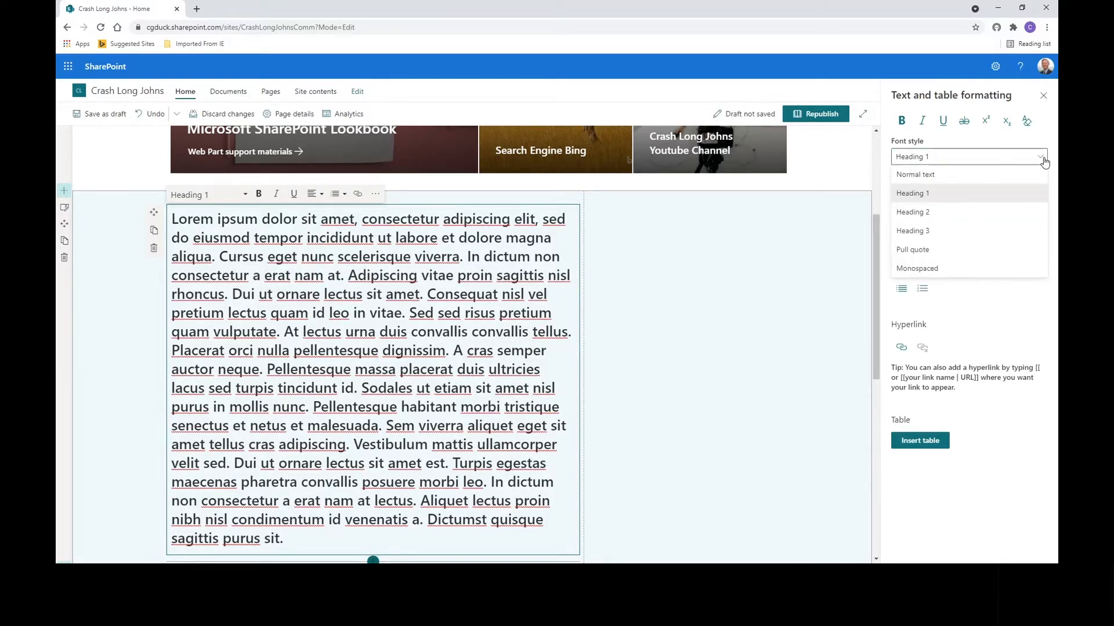
pyautogui.click(951, 211)
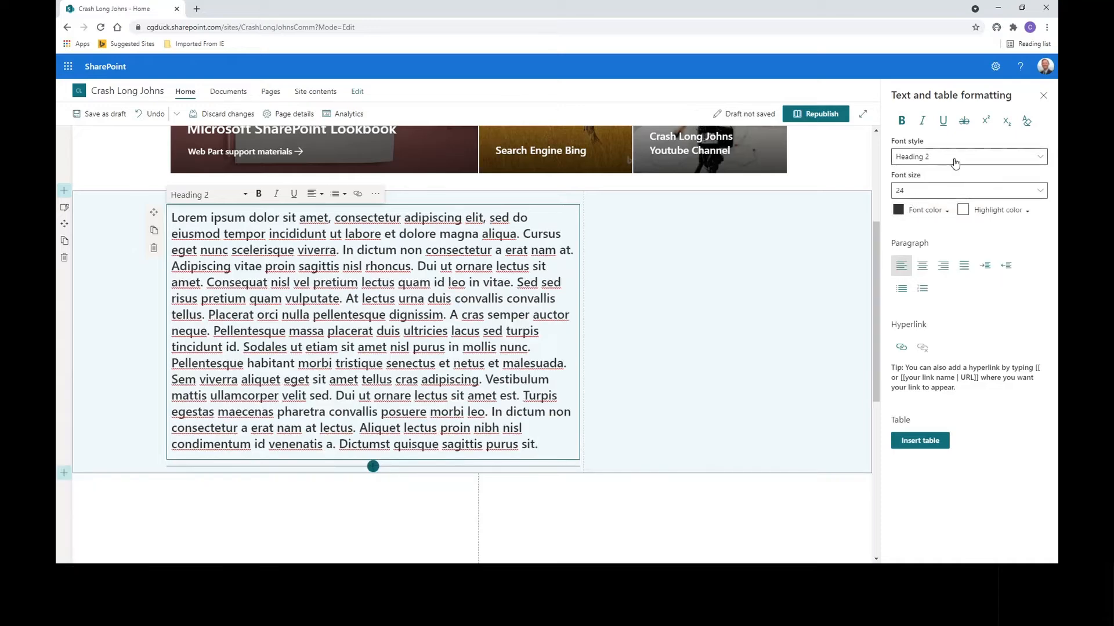
pyautogui.click(956, 162)
pyautogui.click(920, 230)
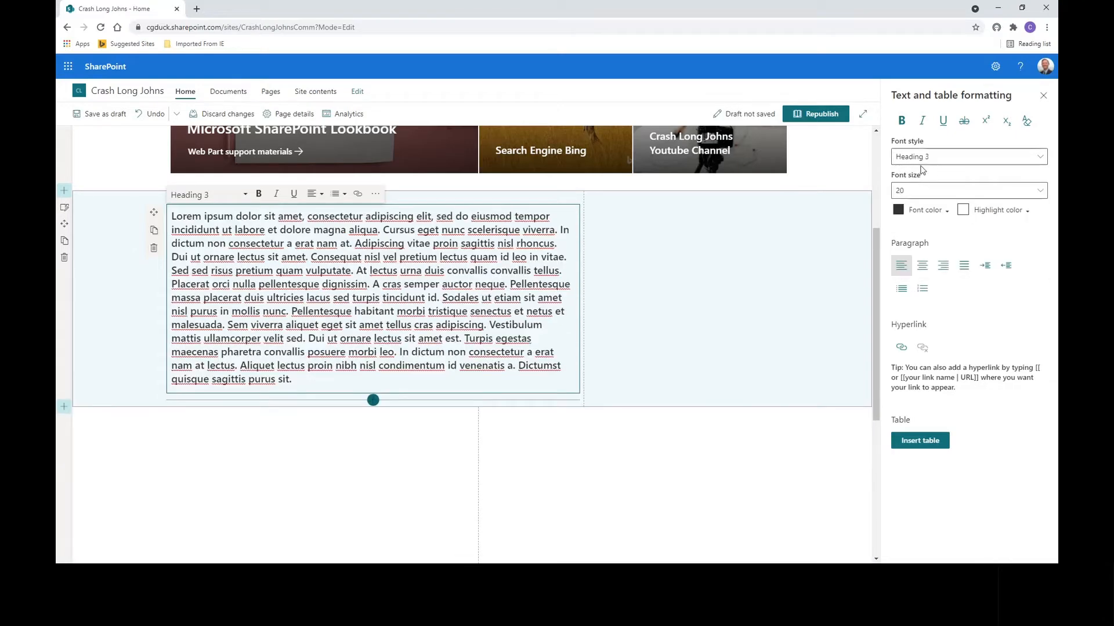
pyautogui.click(922, 160)
pyautogui.click(909, 246)
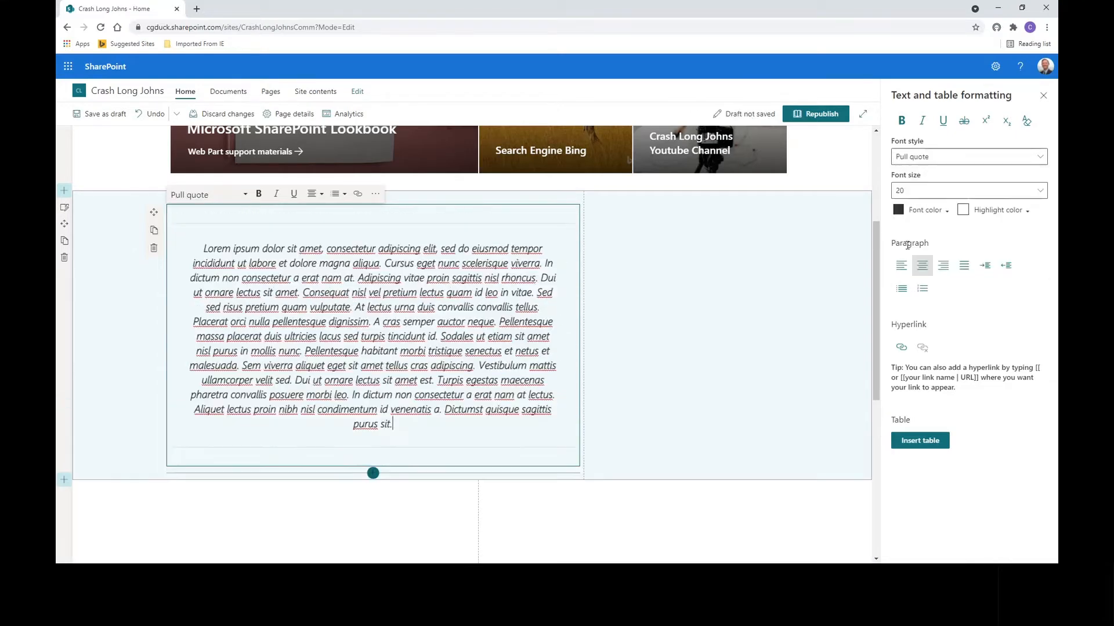
pyautogui.click(927, 157)
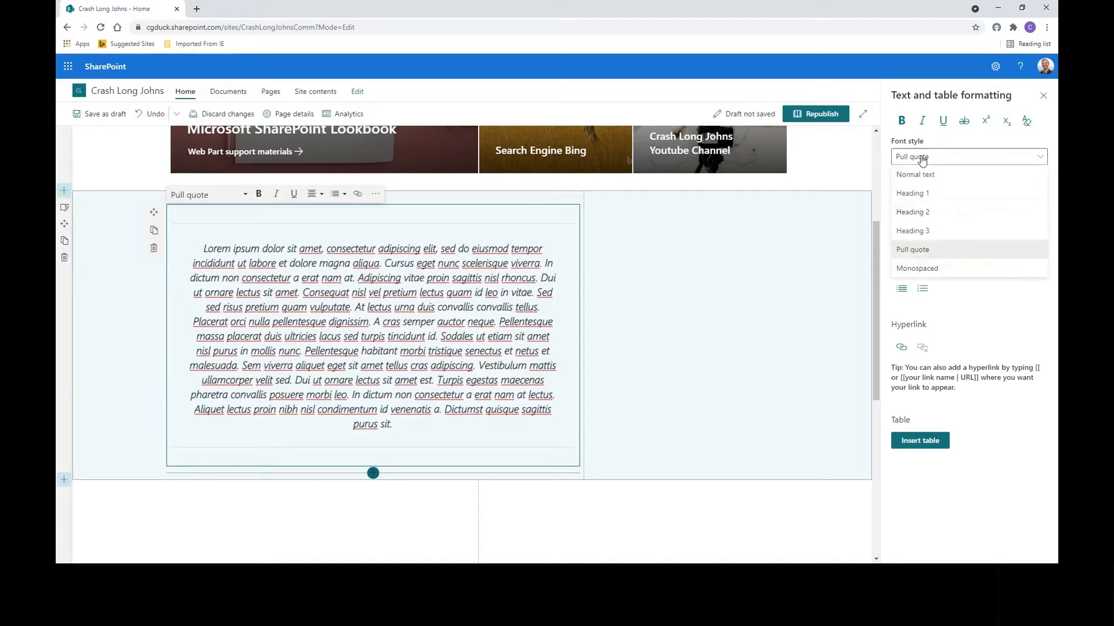
pyautogui.click(915, 268)
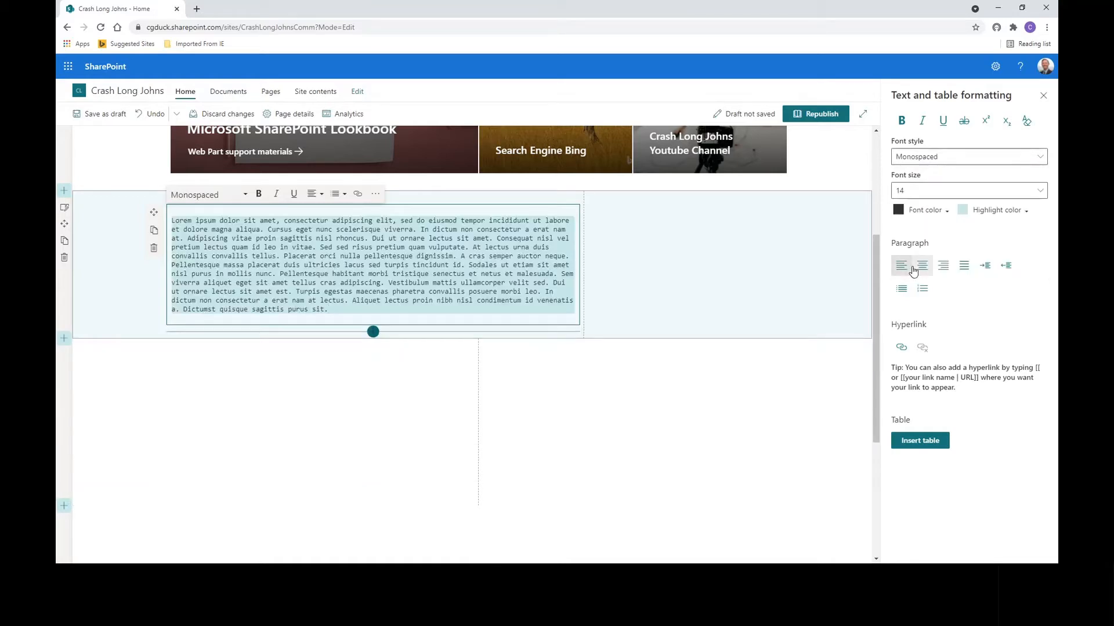
pyautogui.click(926, 158)
pyautogui.click(916, 174)
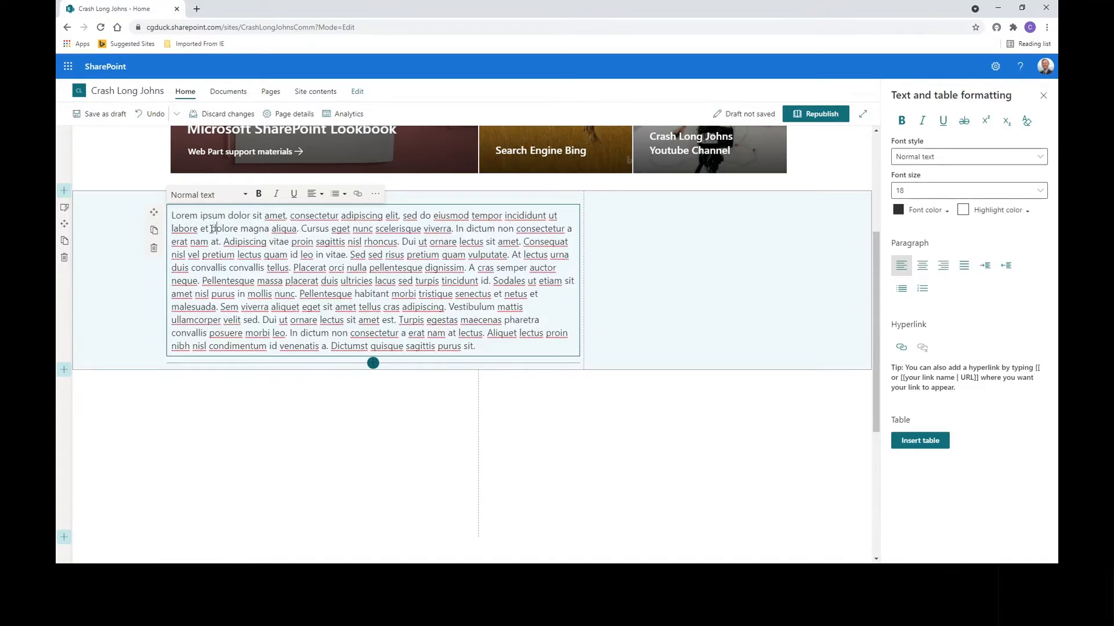
# Apply the Heading 1 font style with the opening words "Lorem ipsum dolor sit amet" selected
pyautogui.moveTo(173, 215); pyautogui.dragTo(286, 214)
pyautogui.click(926, 156)
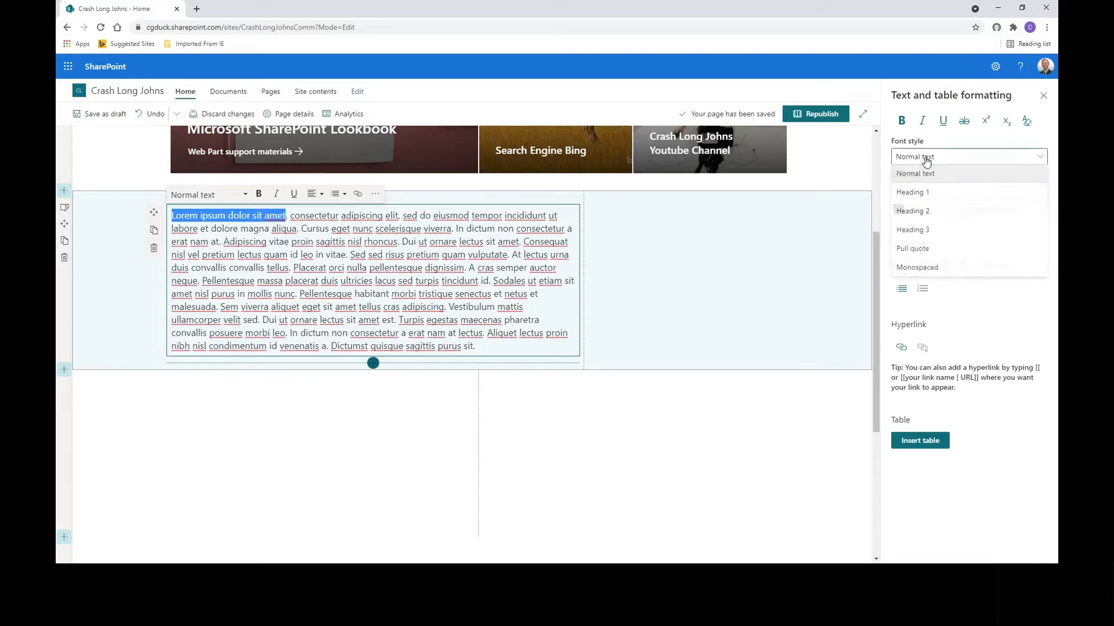
pyautogui.click(918, 199)
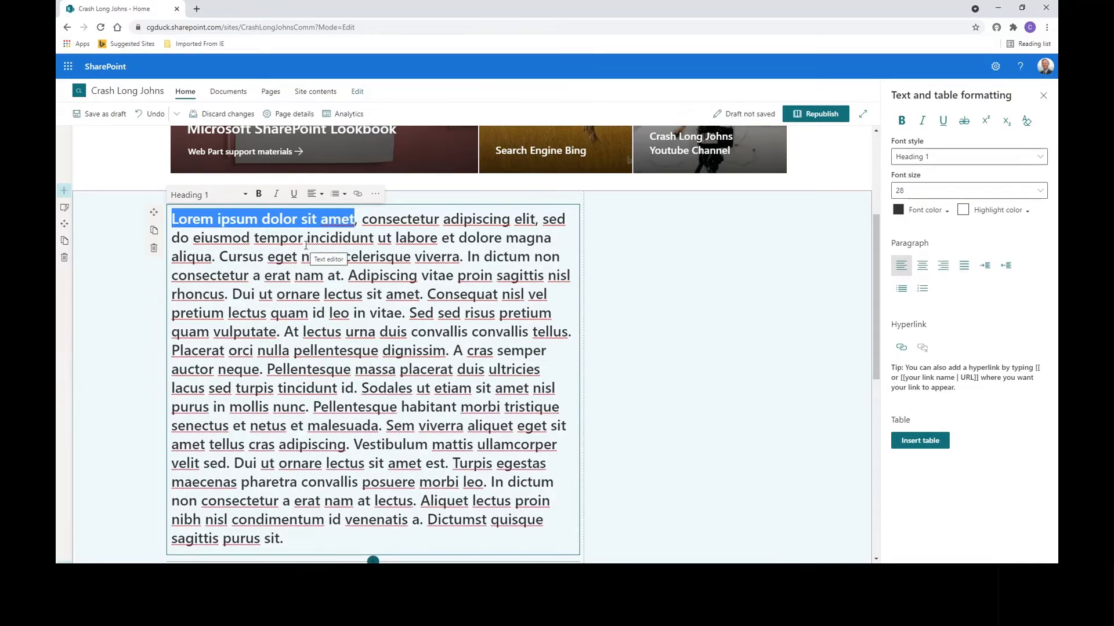
# Separate the opening words "Lorem ipsum dolor sit amet" onto their own line and apply the Normal text style to the remaining paragraph
pyautogui.click(355, 220)
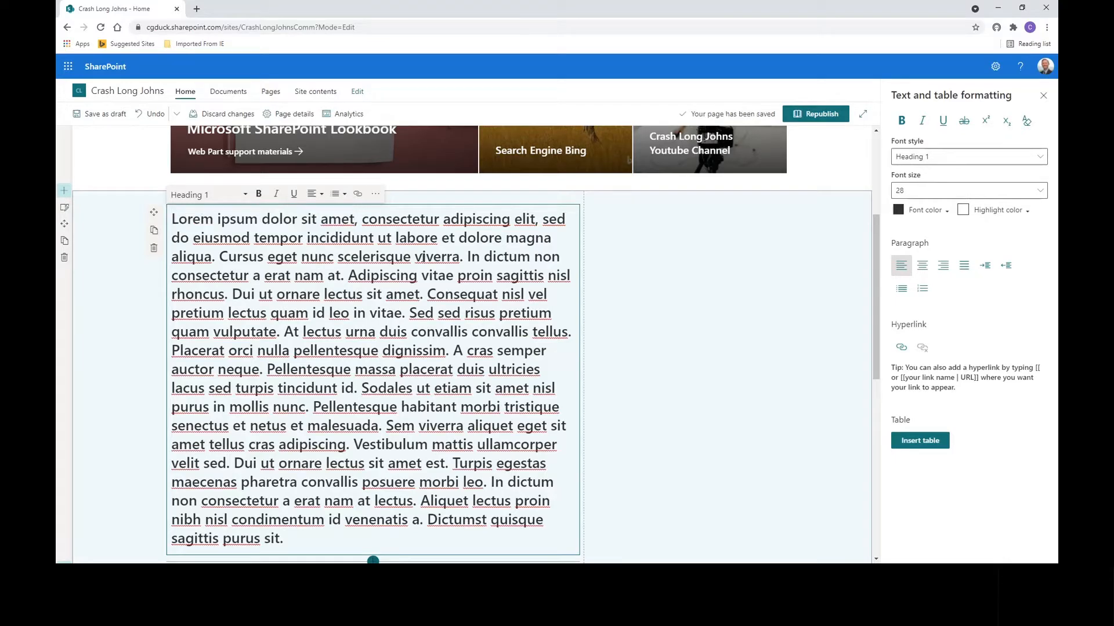
pyautogui.press('Return')
pyautogui.press('Return')
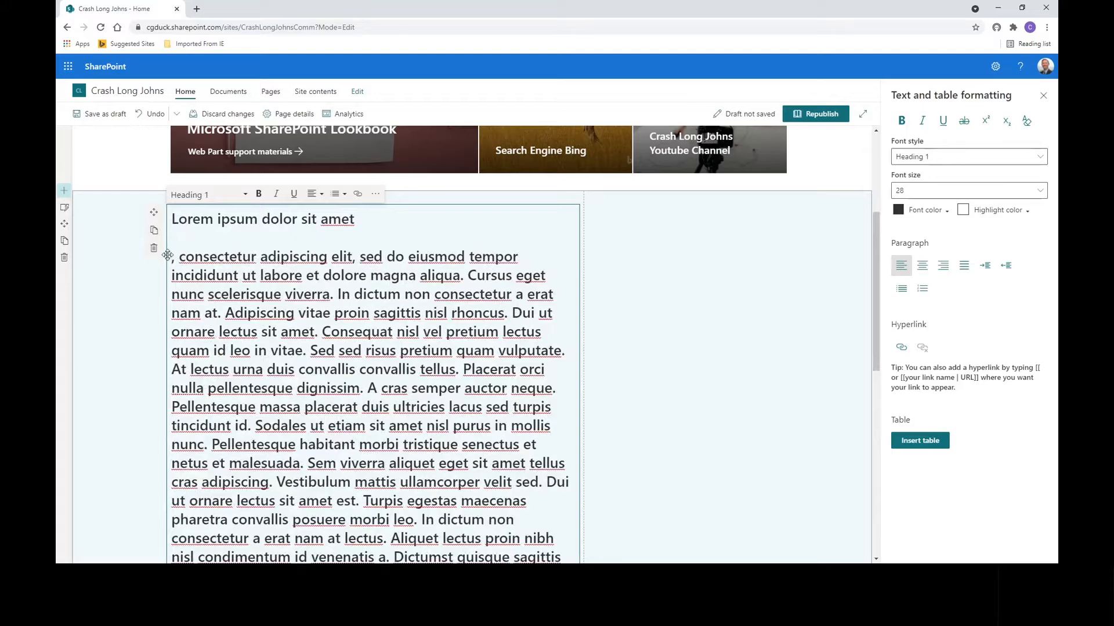
pyautogui.moveTo(171, 257); pyautogui.dragTo(374, 559)
pyautogui.click(909, 161)
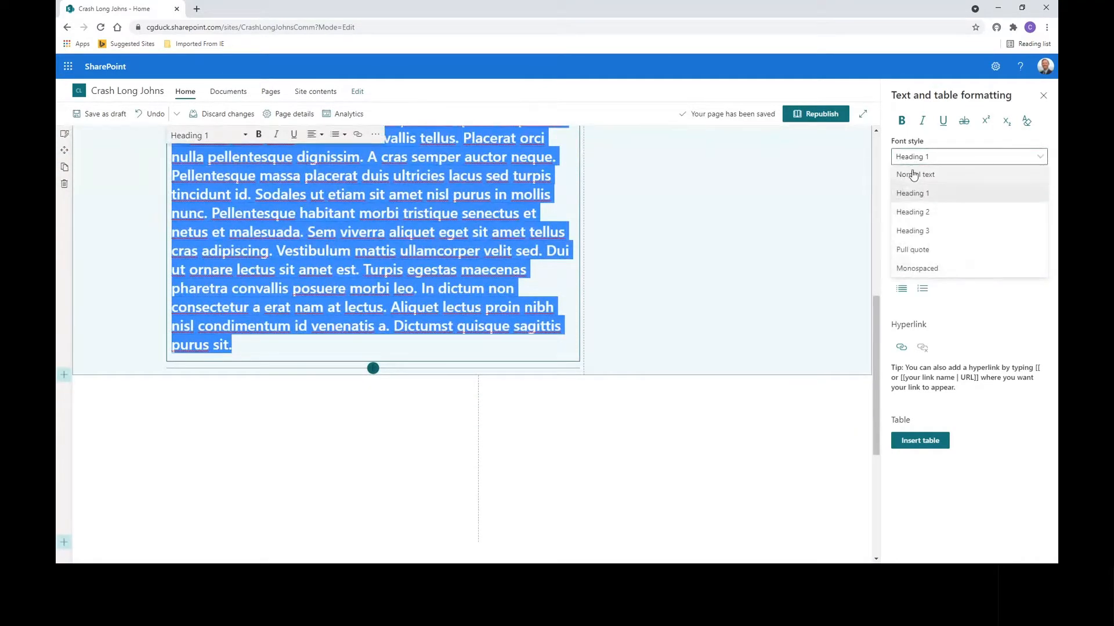
pyautogui.click(912, 261)
pyautogui.scroll(3, 405, 245)
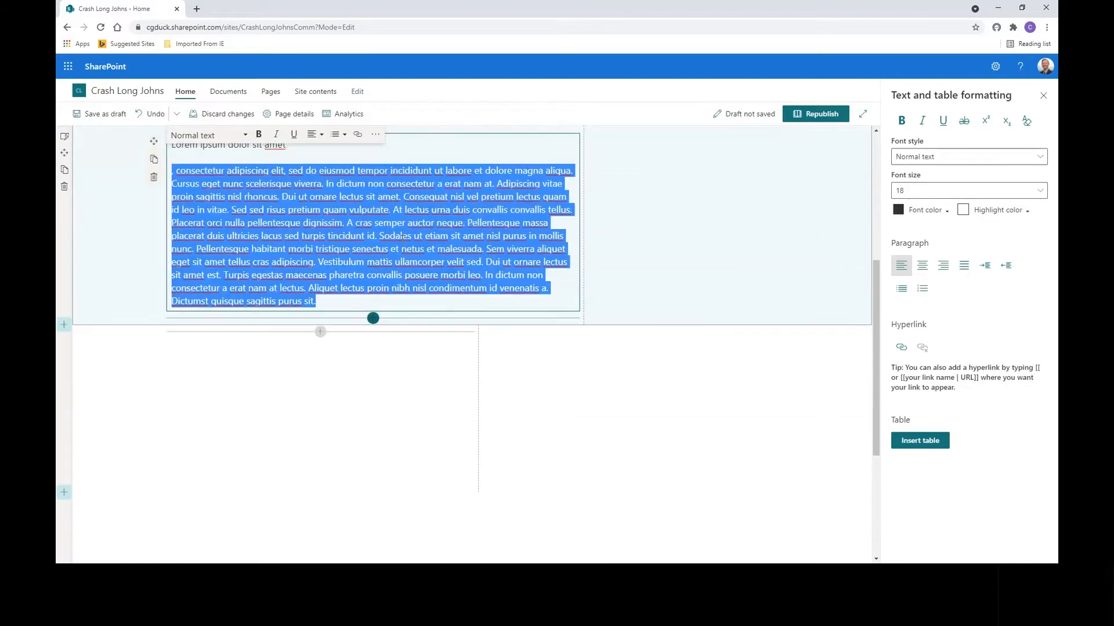
# Try the Heading 1 font style on the opening line "Lorem ipsum dolor sit amet" and return it to Normal text
pyautogui.click(174, 206)
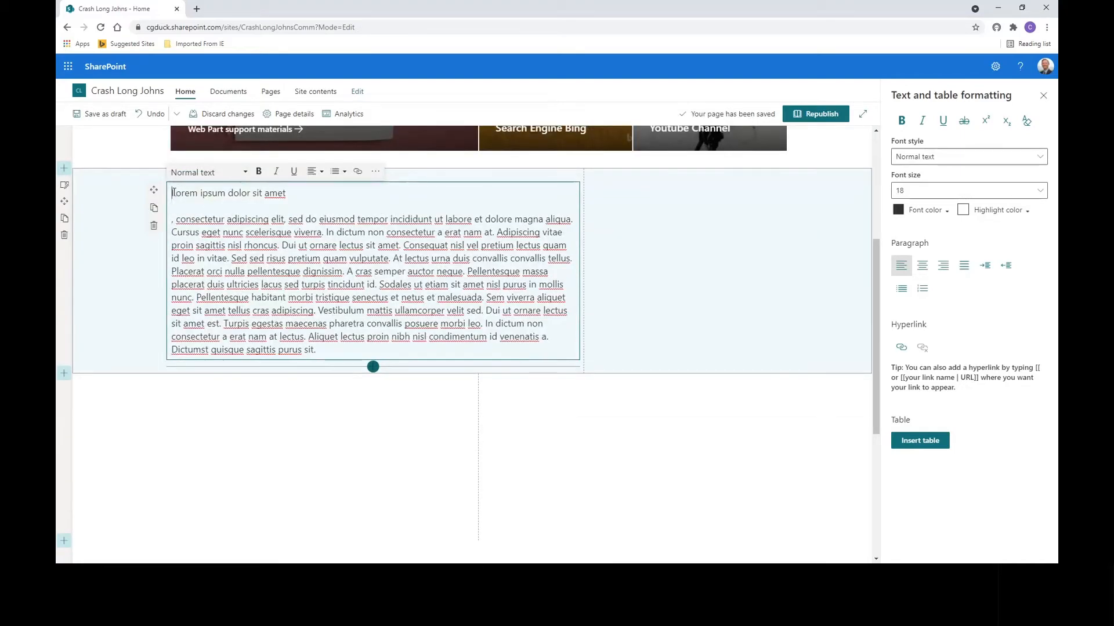
pyautogui.moveTo(174, 193); pyautogui.dragTo(388, 187)
pyautogui.click(919, 161)
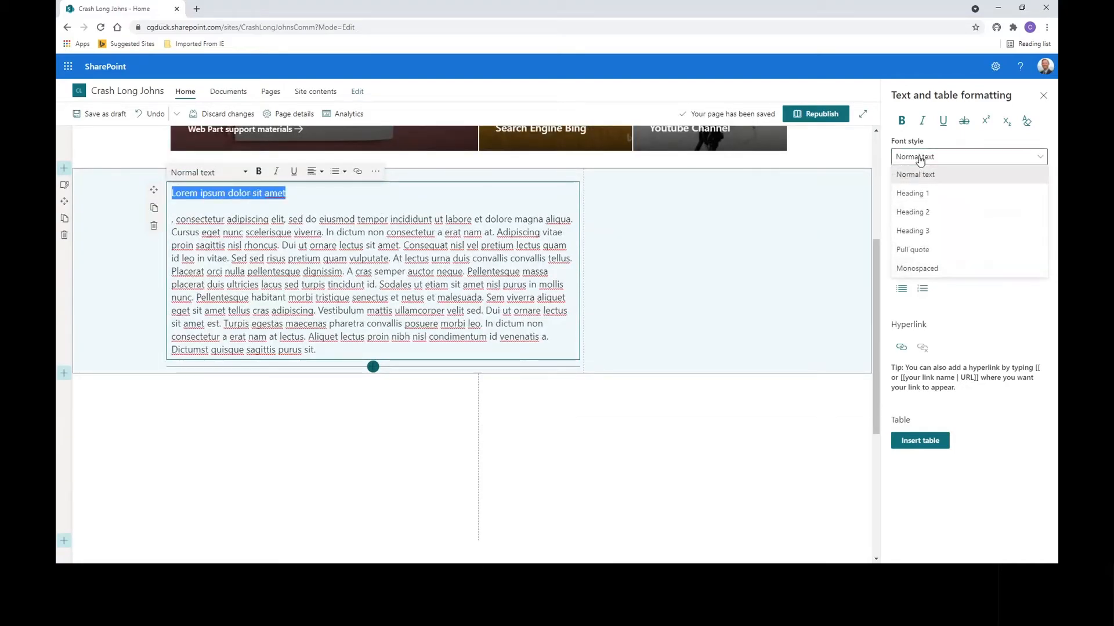
pyautogui.click(915, 199)
pyautogui.click(913, 161)
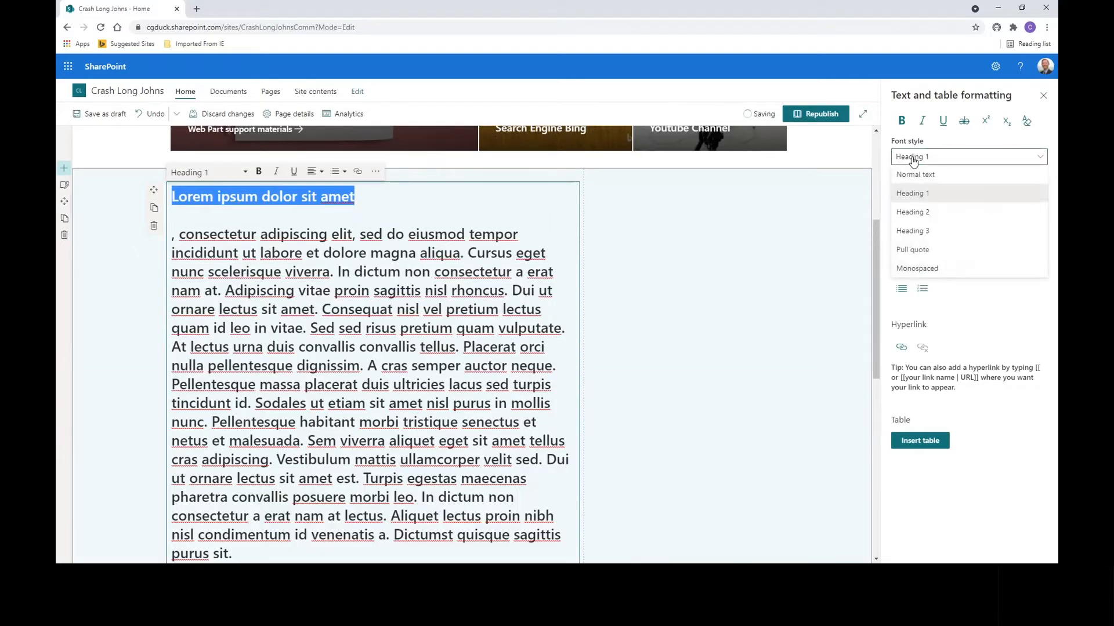
pyautogui.click(915, 175)
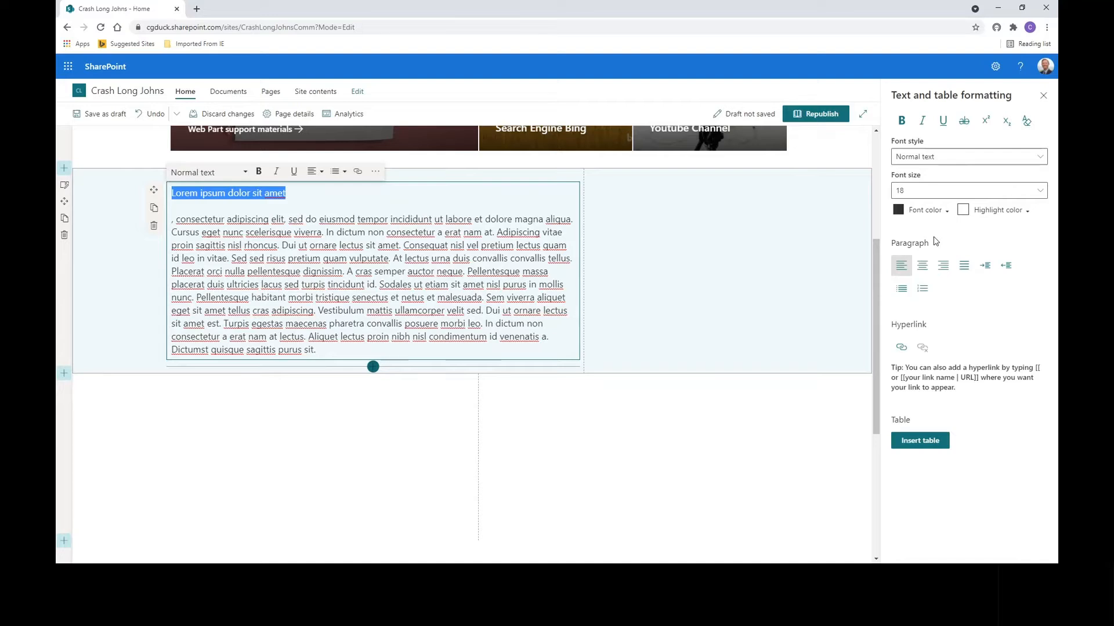
# Make the passage running from "adipiscing elit" to "Cursus eget nunc scelerisque" bold
pyautogui.click(244, 232)
pyautogui.moveTo(224, 217); pyautogui.dragTo(307, 233)
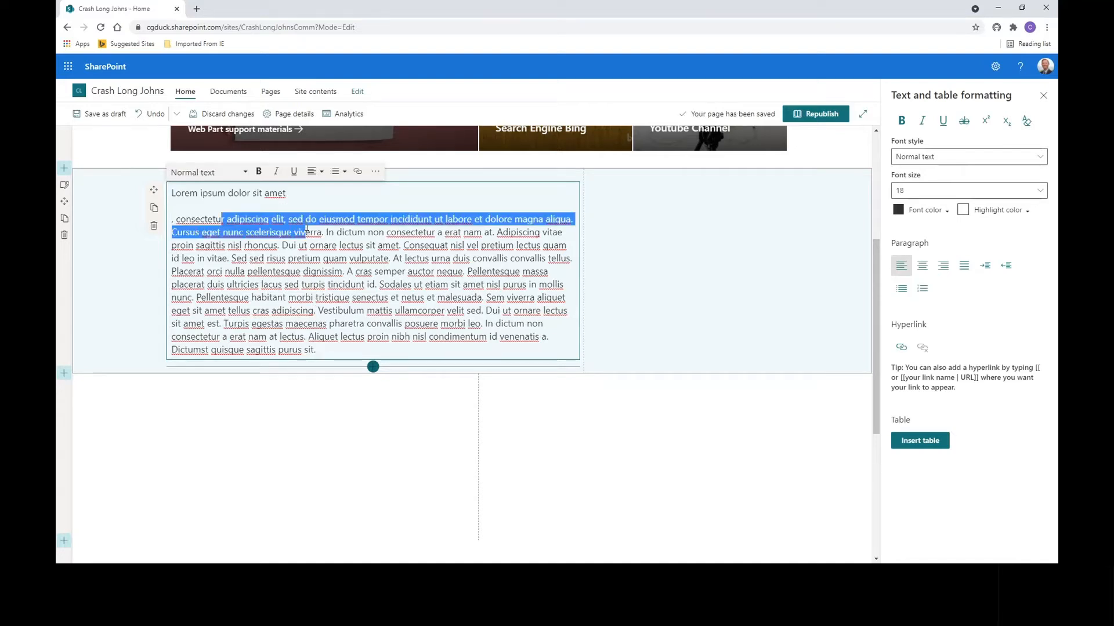
pyautogui.click(259, 174)
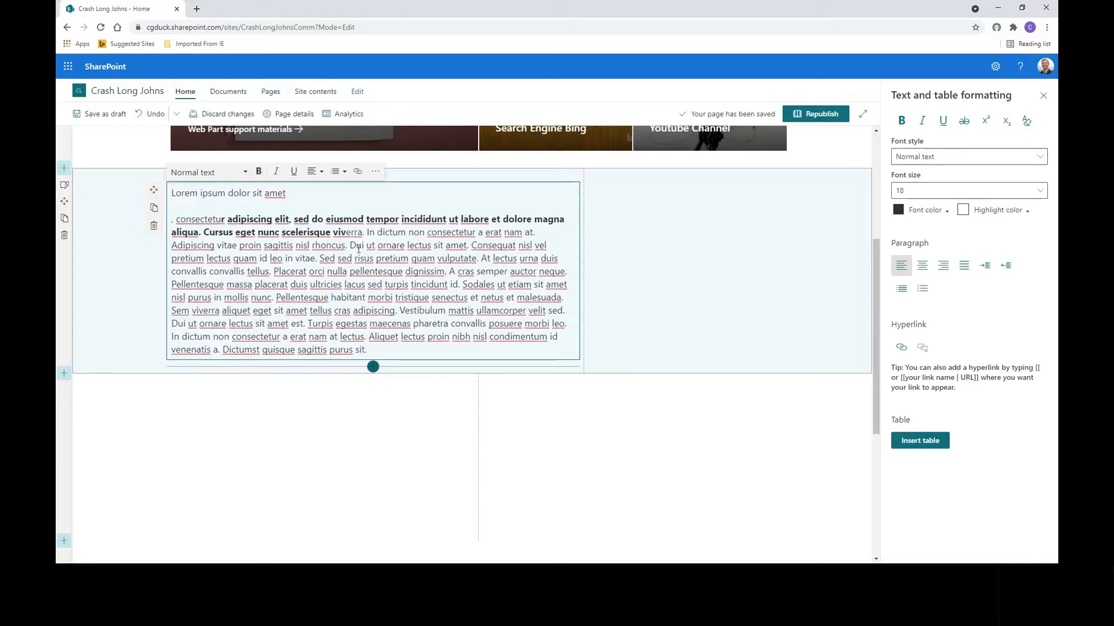
# Set the passage around "Dui ut ornare lectus sit amet" to font size 28 and the opening line to font size 24
pyautogui.moveTo(326, 246); pyautogui.dragTo(459, 263)
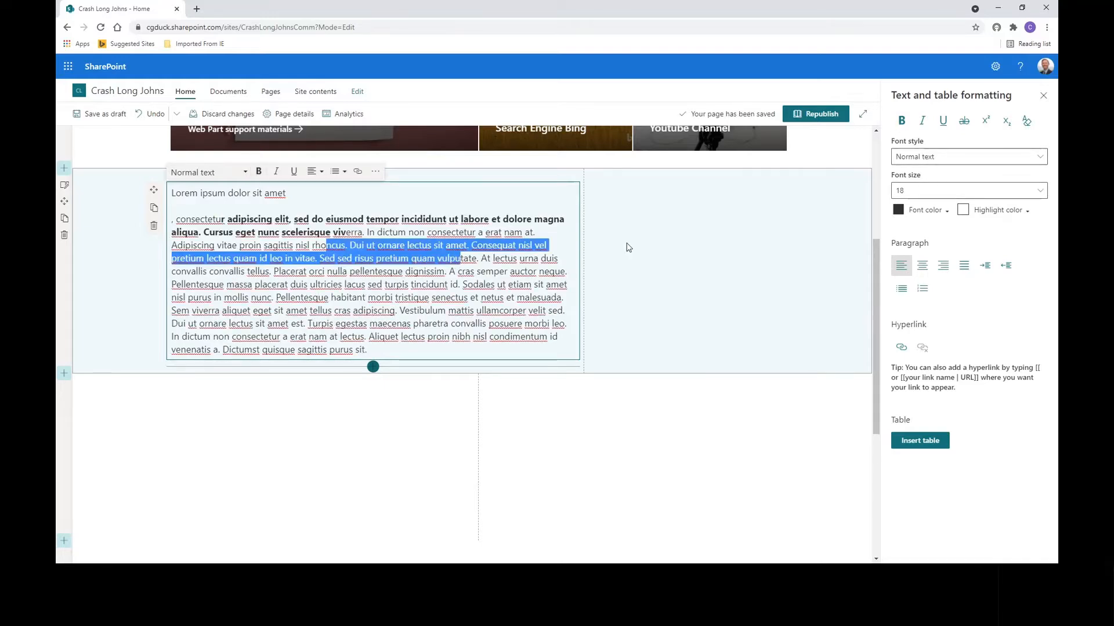
pyautogui.click(914, 191)
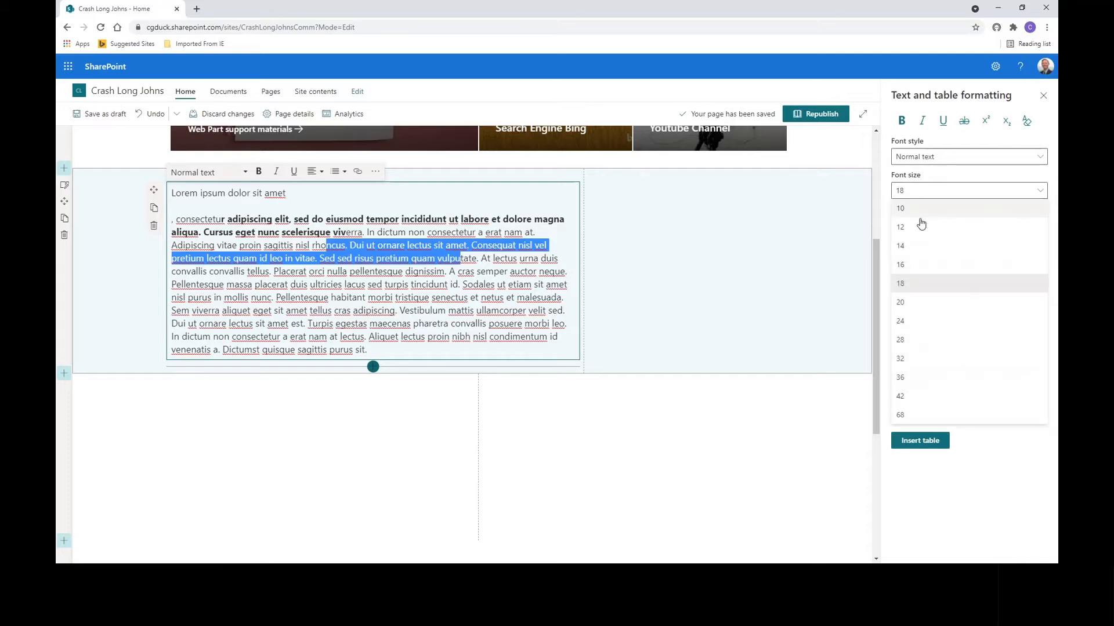
pyautogui.click(904, 326)
pyautogui.click(400, 304)
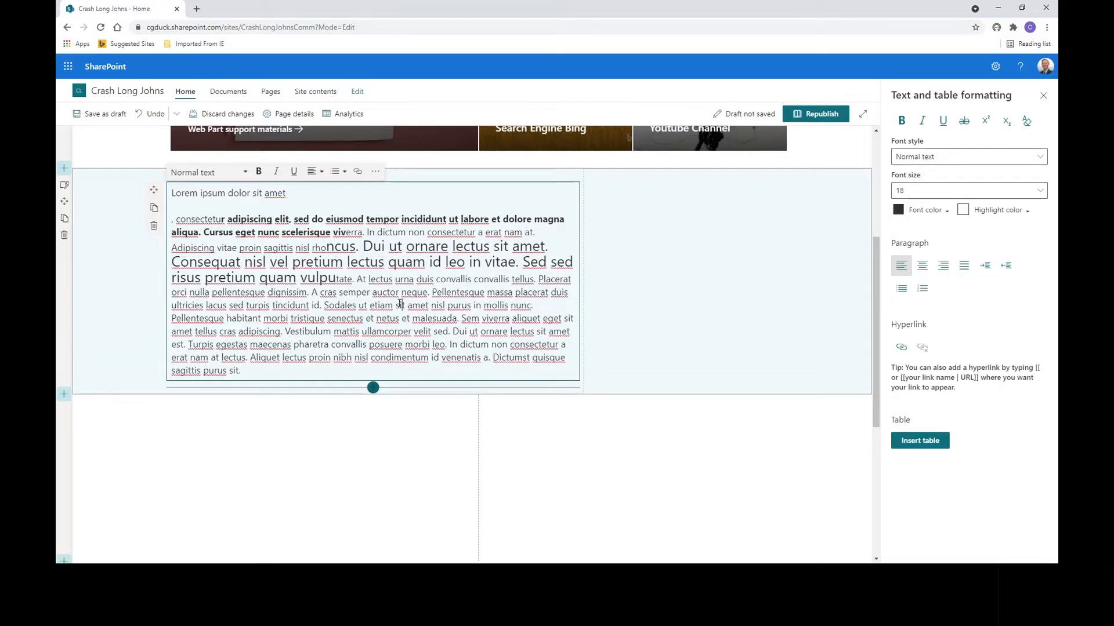
pyautogui.moveTo(171, 194); pyautogui.dragTo(342, 194)
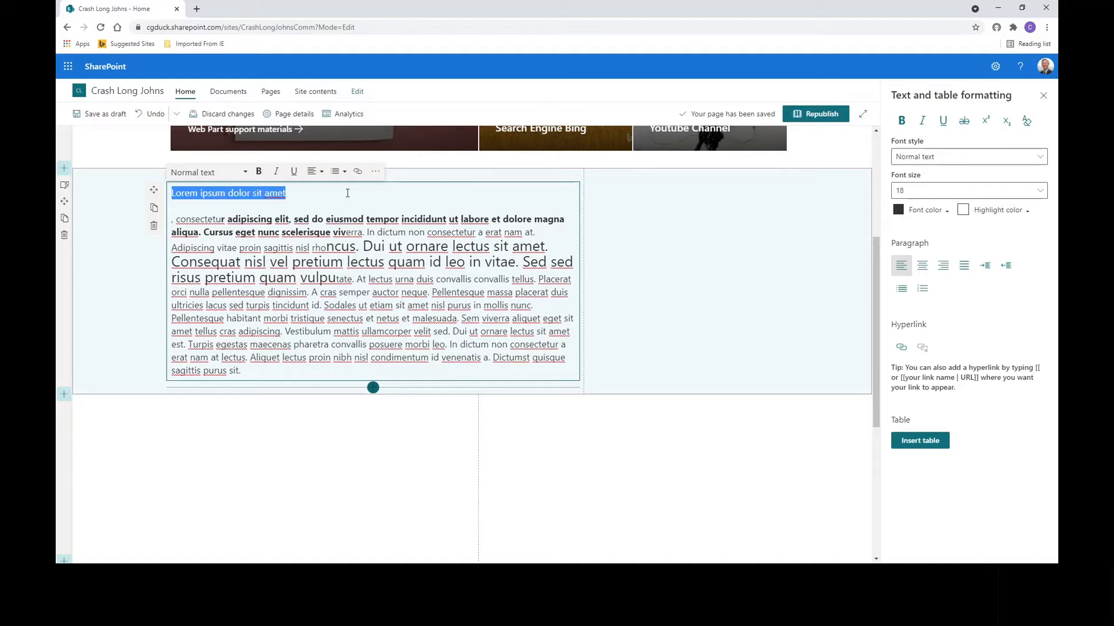
pyautogui.click(948, 191)
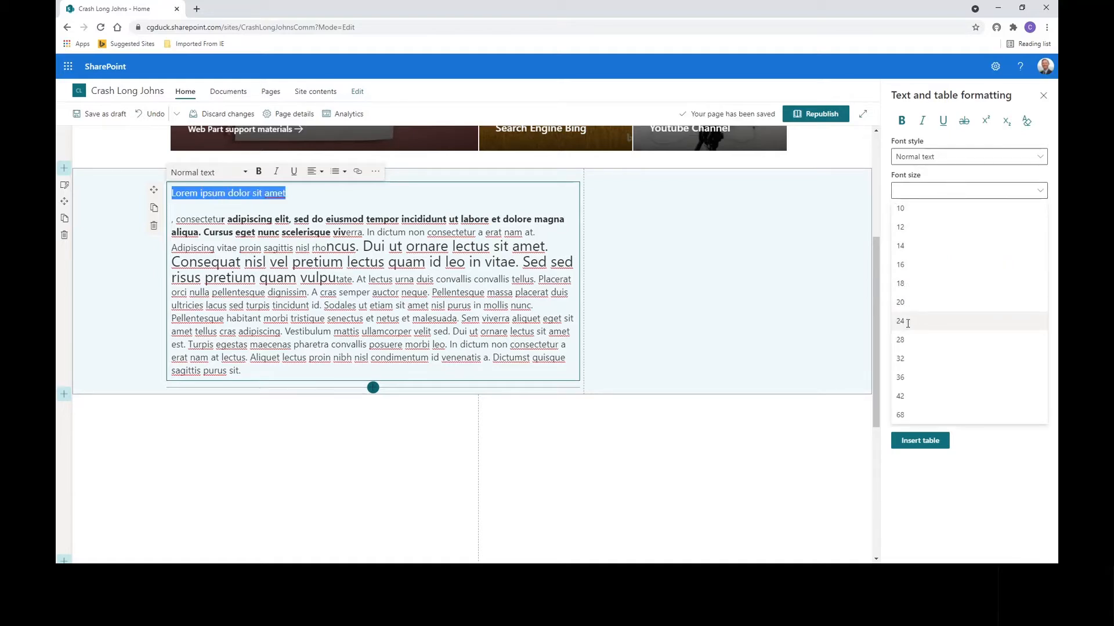
pyautogui.click(908, 323)
pyautogui.click(413, 288)
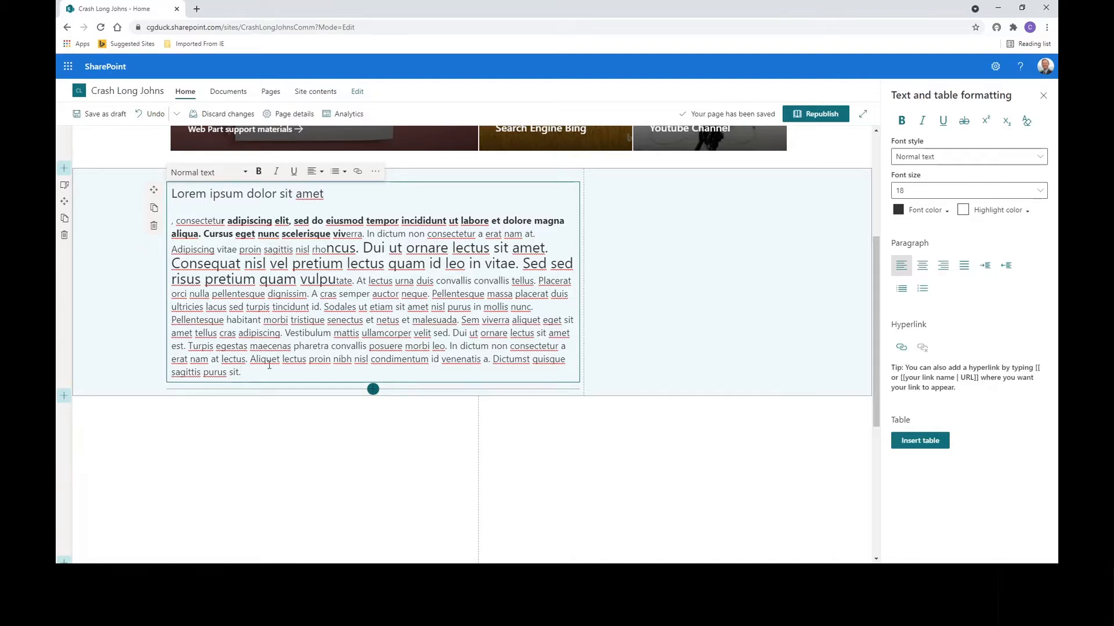
# Add a new line after the paragraph and try numbered and bulleted lists, right alignment, justification and indentation on it
pyautogui.press('Return')
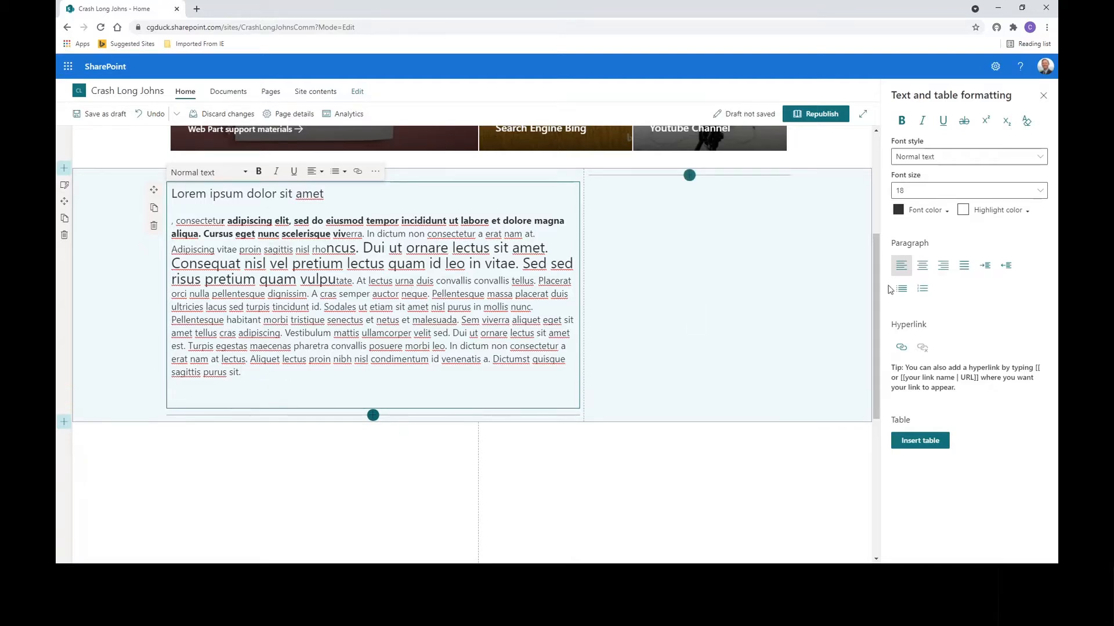
pyautogui.click(923, 290)
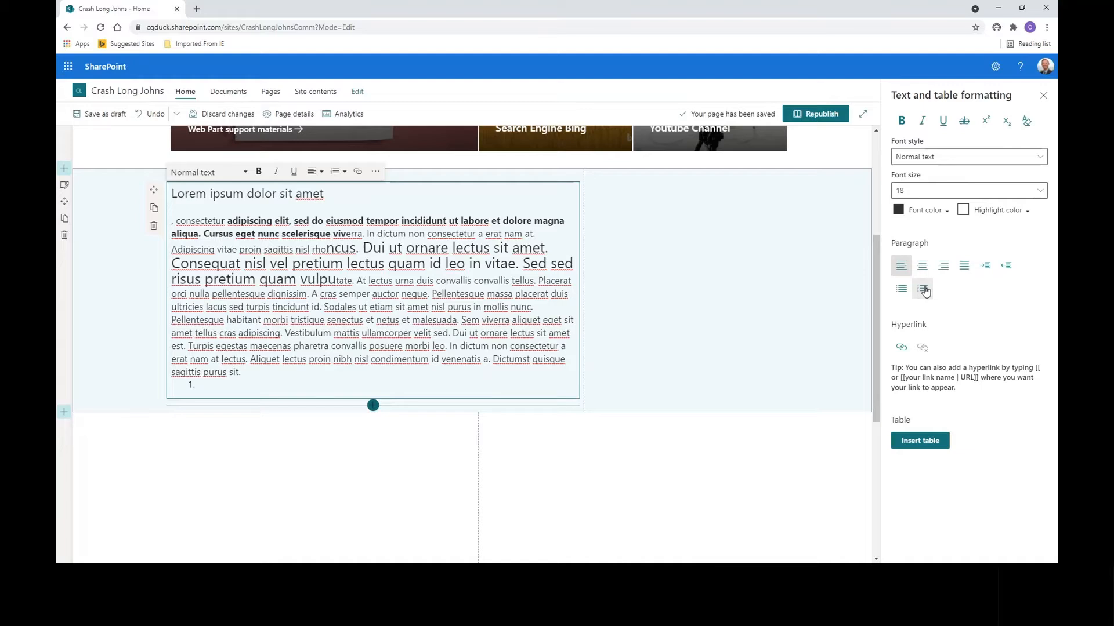
pyautogui.click(902, 290)
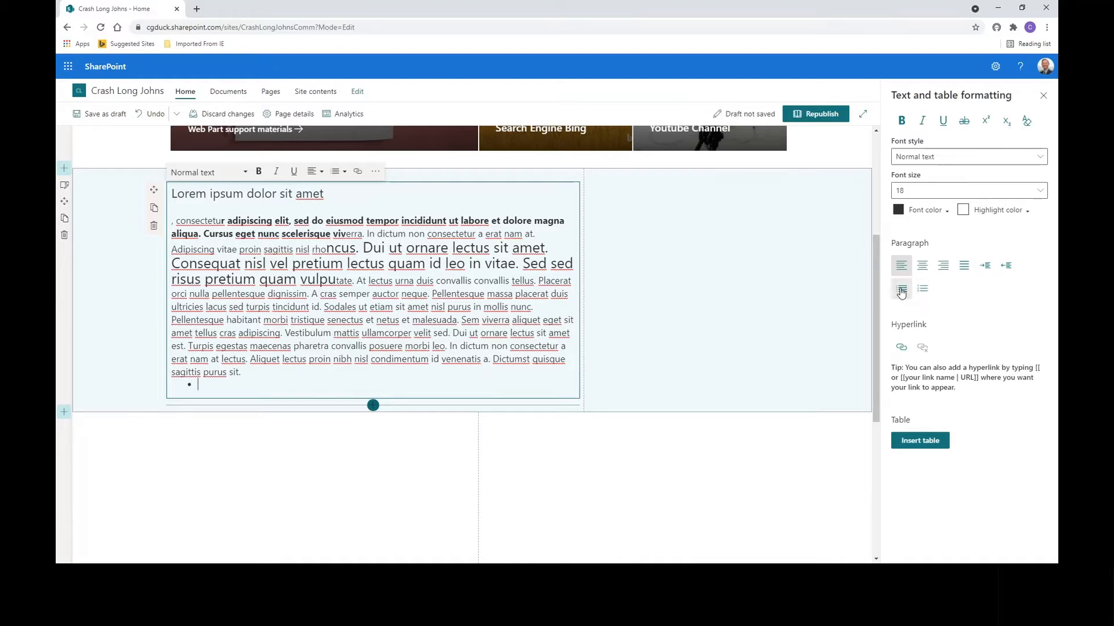
pyautogui.click(944, 267)
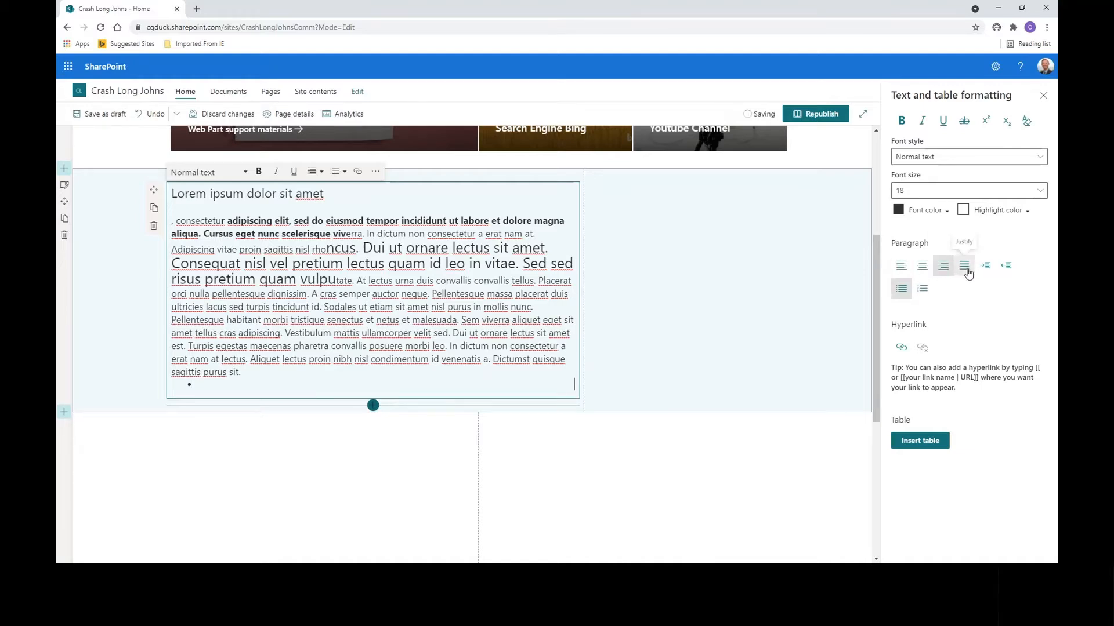
pyautogui.click(966, 273)
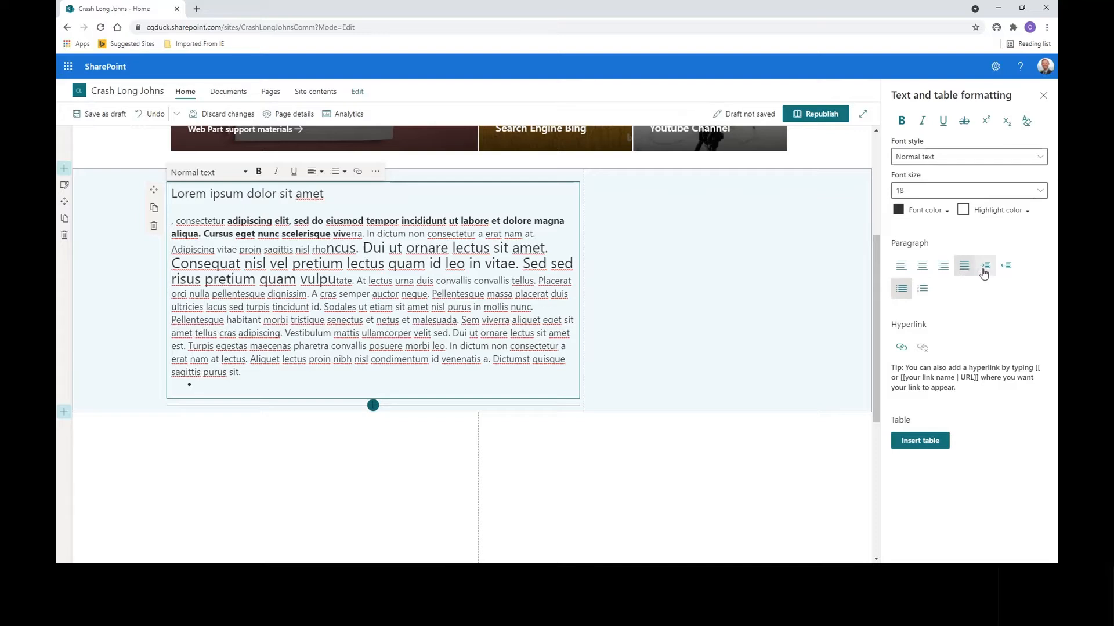
pyautogui.click(987, 269)
# Replace all content of the Text web part with a fresh Lorem ipsum paragraph ending "Dictumst quisque sagittis purus sit."
pyautogui.moveTo(172, 194); pyautogui.dragTo(348, 381)
pyautogui.press('Delete')
pyautogui.press('Delete')
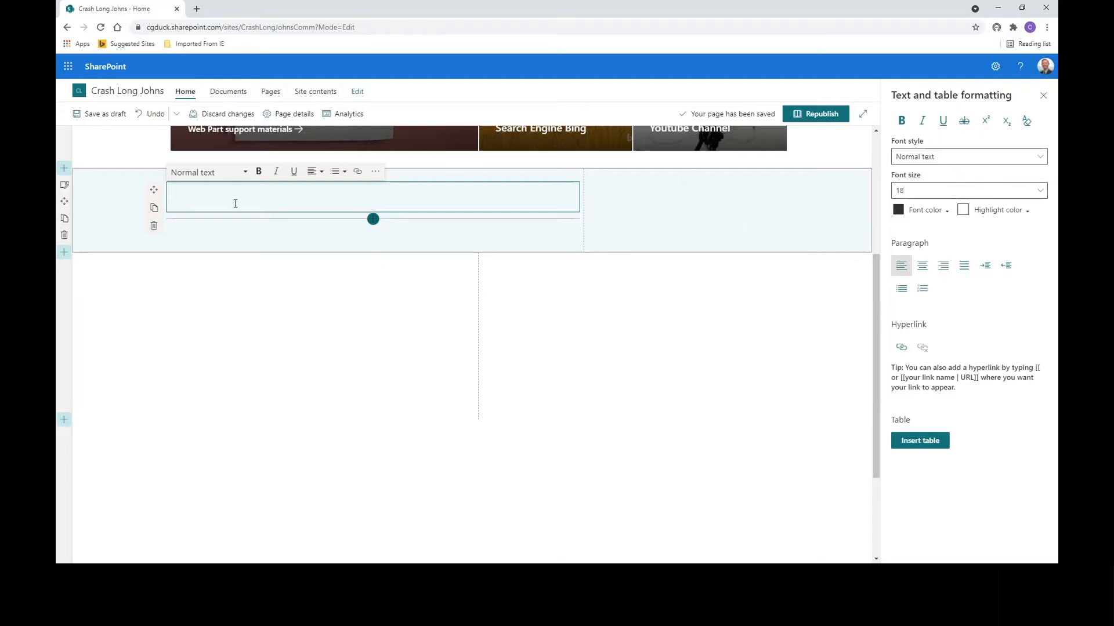
pyautogui.write('Lorem ipsum dolor sit amet, consectetur adipiscing elit, sed do eiusmod tempor incididunt ut labore et dolore magna aliqua. Cursus eget nunc scelerisque viverra. In dictum non consectetur a erat nam at. Adipiscing vitae proin sagittis nisl rhoncus. Dui ut ornare lectus sit amet. Consequat nisl vel pretium lectus quam id leo in vitae. Sed sed risus pretium quam vulputate. At lectus urna duis convallis convallis tellus. Placerat orci nulla pellentesque dignissim. A cras semper auctor neque. Pellentesque massa placerat duis ultricies lacus sed turpis tincidunt id. Sodales ut etiam sit amet nisl purus in mollis nunc. Pellentesque habitant morbi tristique senectus et netus et malesuada. Sem viverra aliquet eget sit amet tellus cras adipiscing. Vestibulum mattis ullamcorper velit sed. Dui ut ornare lectus sit amet est. Turpis egestas maecenas pharetra convallis posuere morbi leo. In dictum non consectetur a erat nam at lectus. Aliquet lectus proin nibh nisl condimentum id venenatis a. Dictumst quisque sagittis purus sit.')
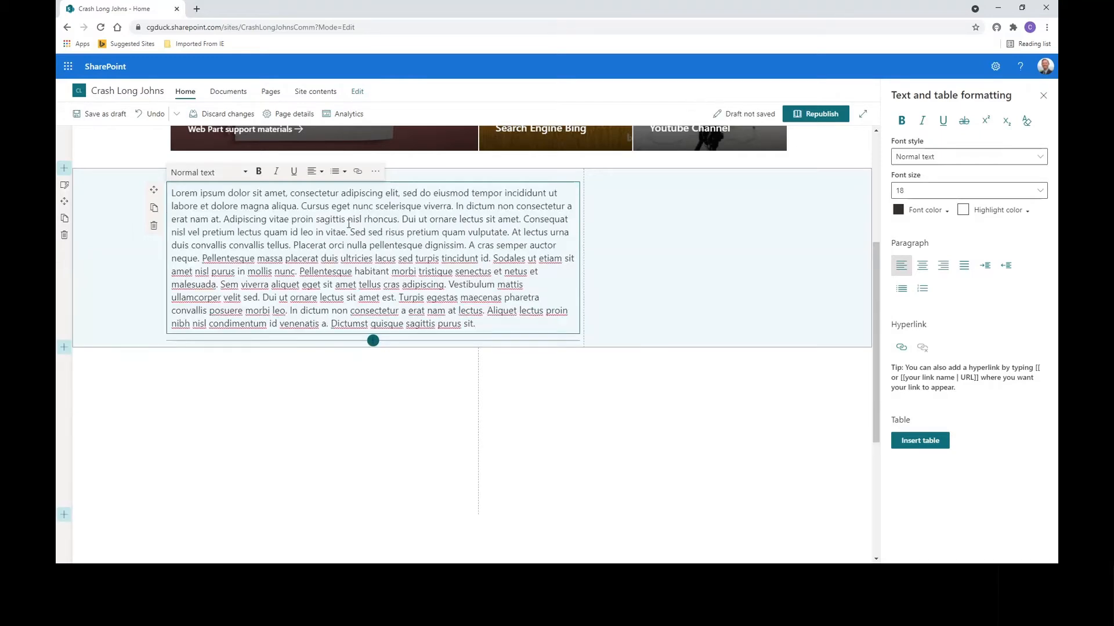
# Separate "Lorem ipsum dolor sit amet" from the paragraph with a blank line and format it in bold at font size 28
pyautogui.click(286, 193)
pyautogui.press('Return')
pyautogui.press('Return')
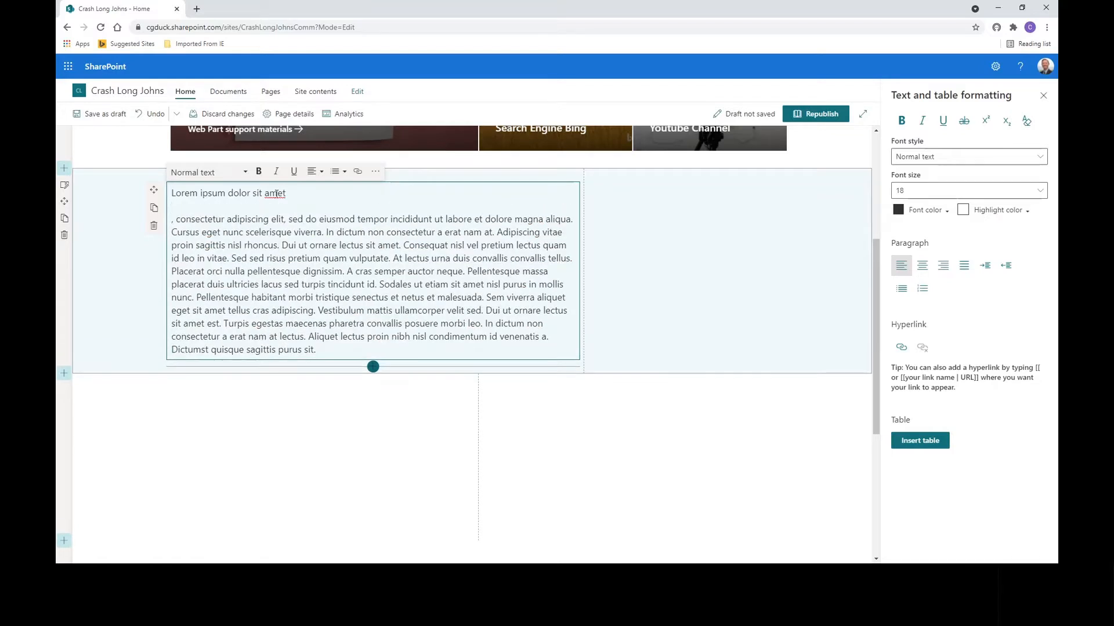
pyautogui.moveTo(172, 194); pyautogui.dragTo(285, 193)
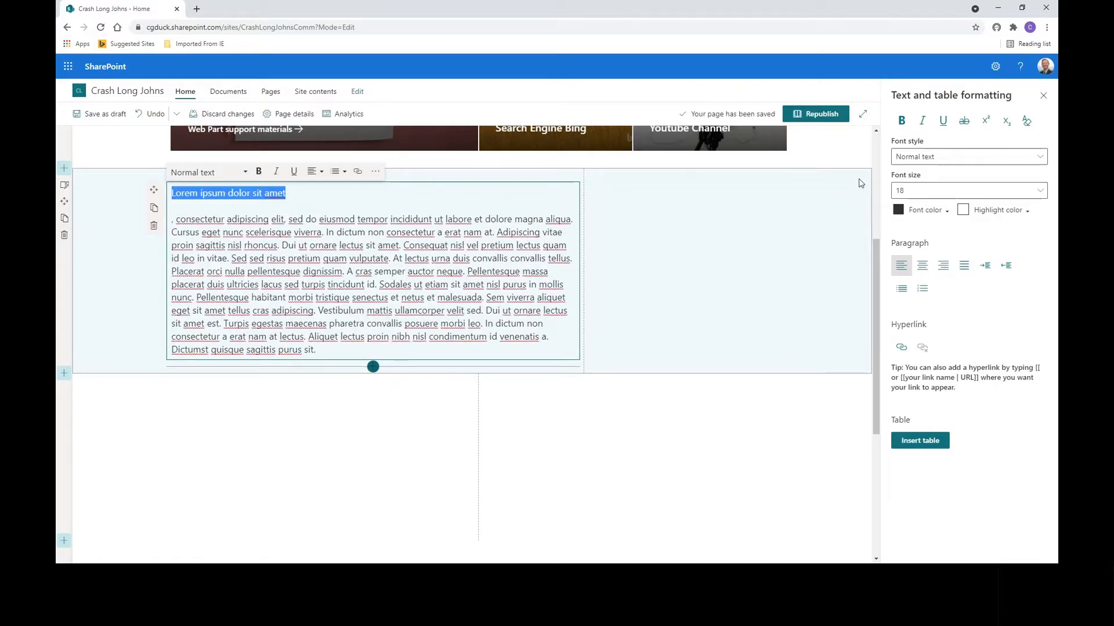
pyautogui.click(922, 191)
pyautogui.click(908, 339)
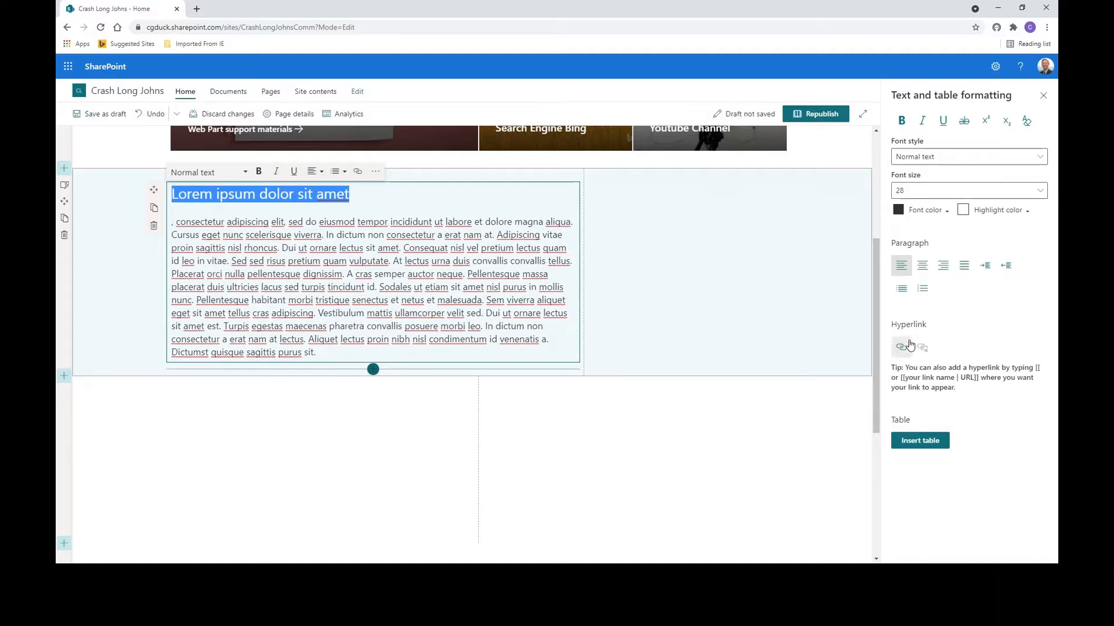
pyautogui.click(901, 124)
pyautogui.click(294, 248)
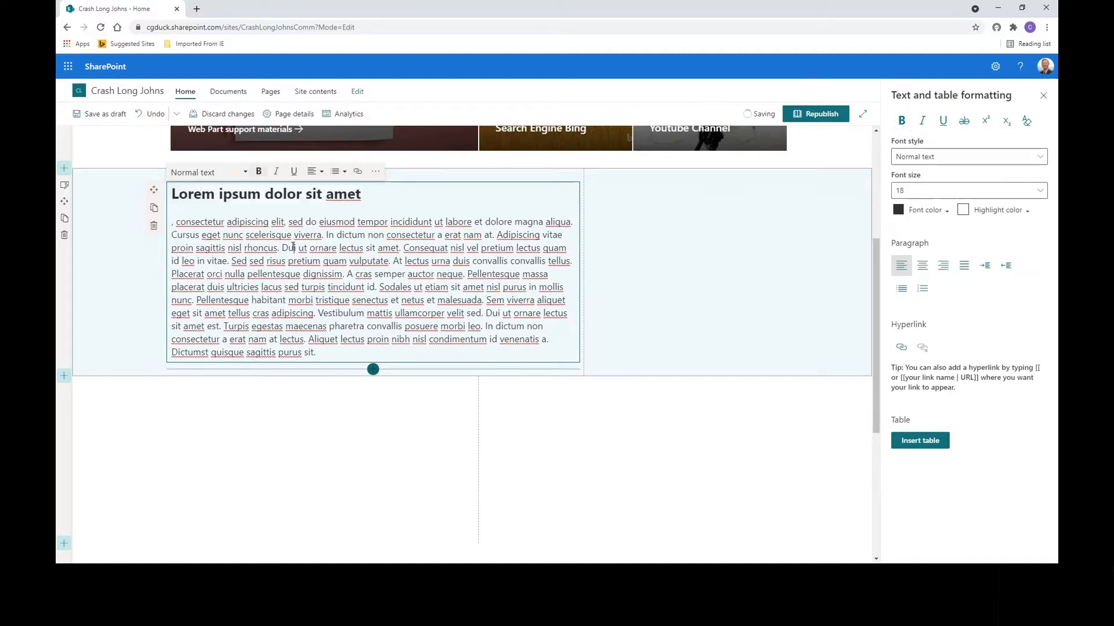
# Replace the wording of the bold opening line with "Title of Text article:"
pyautogui.moveTo(172, 194); pyautogui.dragTo(381, 197)
pyautogui.write('Titl')
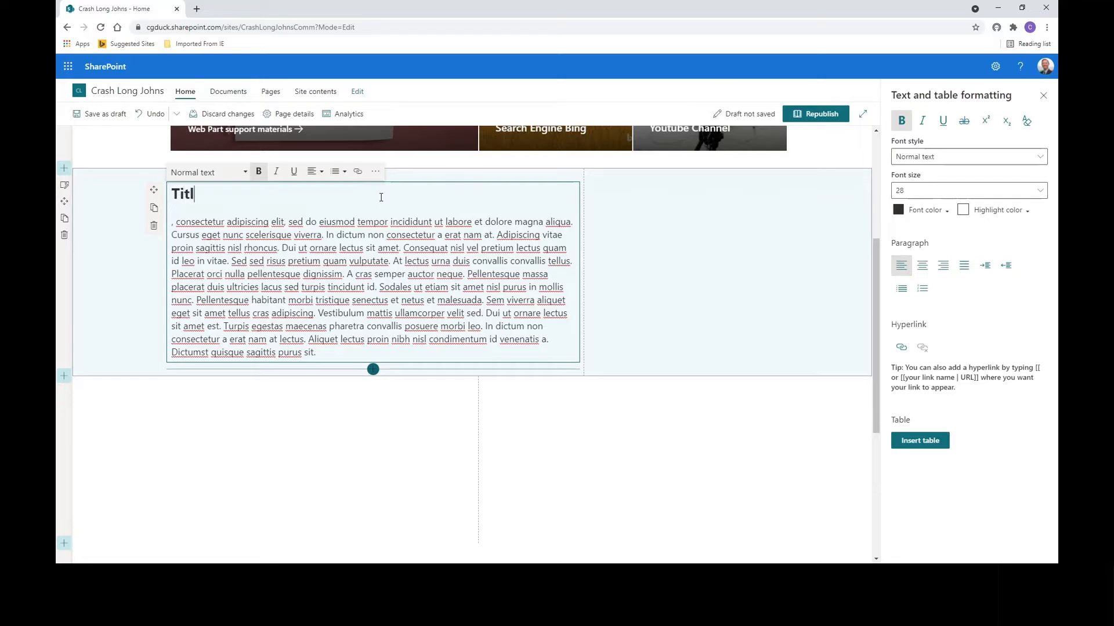
pyautogui.write('e of Text article')
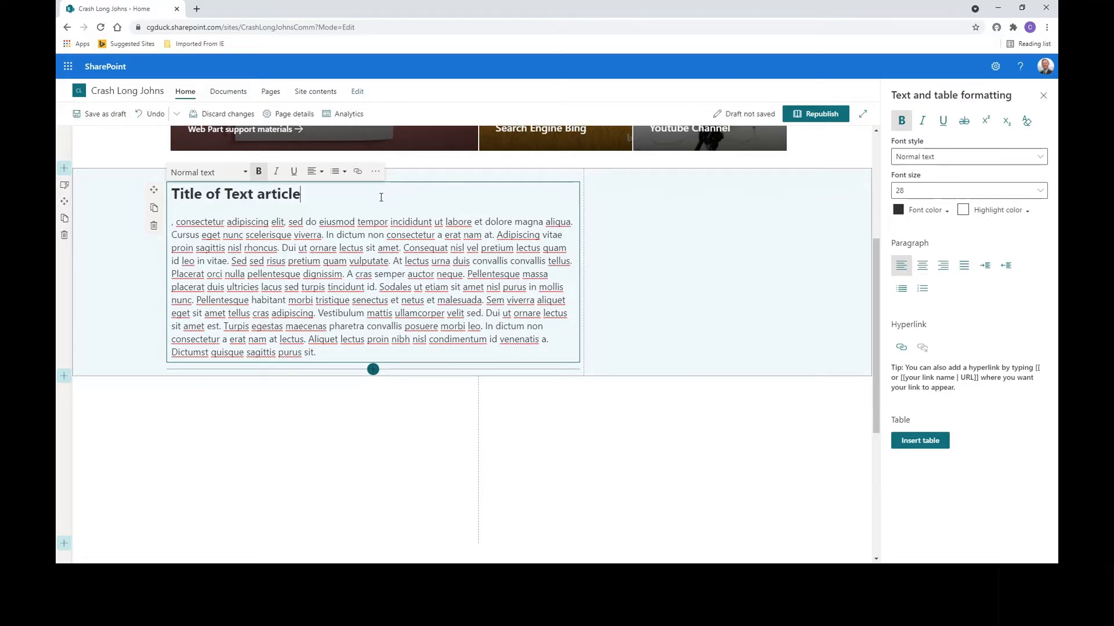
pyautogui.write(':')
# Italicize the words "id. Sodales ut etiam sit amet" in the middle of the paragraph
pyautogui.moveTo(174, 222); pyautogui.dragTo(191, 222)
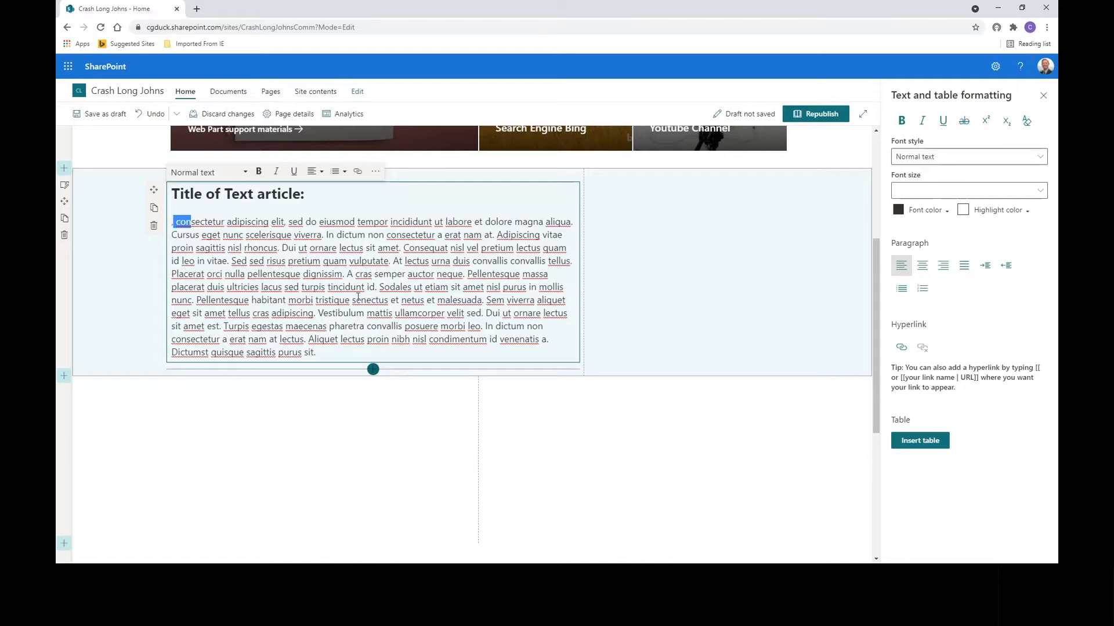
pyautogui.moveTo(367, 288); pyautogui.dragTo(484, 288)
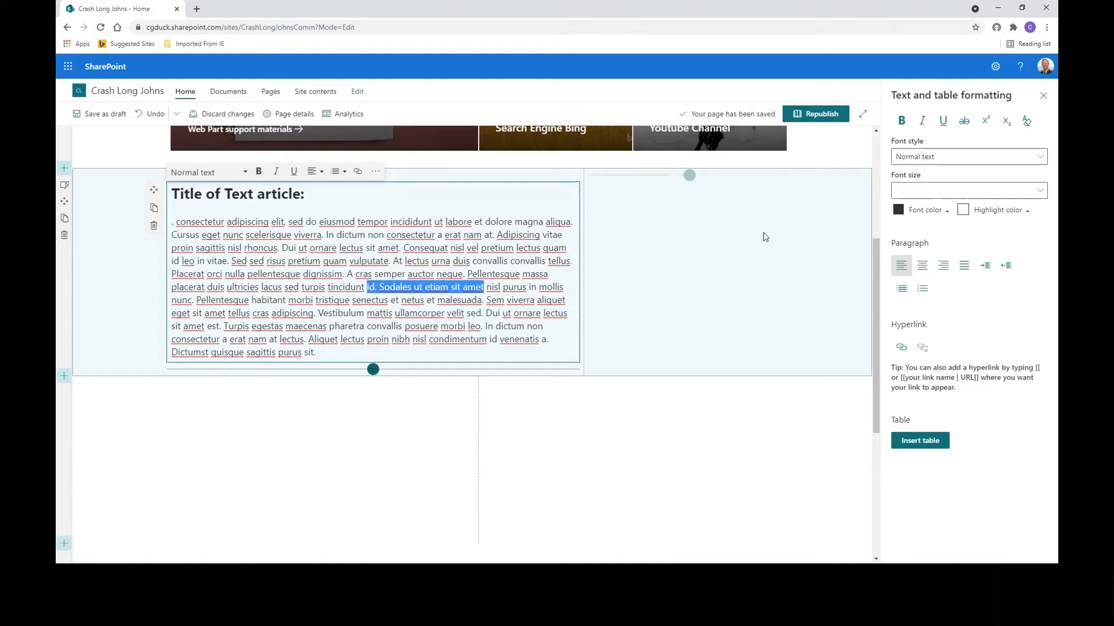
pyautogui.click(923, 121)
pyautogui.click(381, 330)
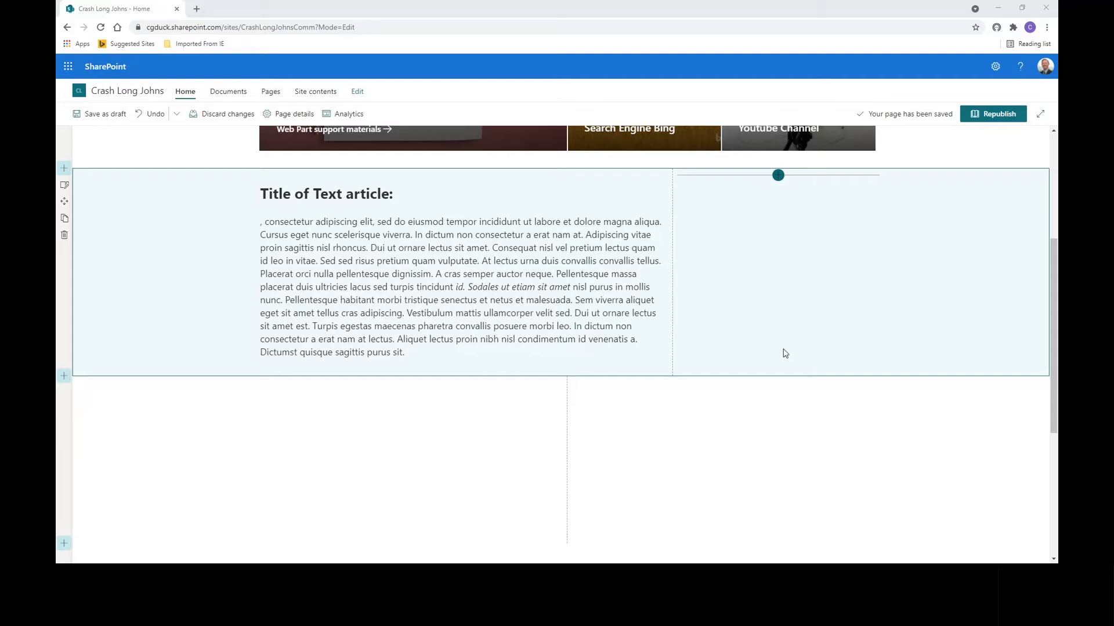
# Add a Quick links web part titled "Resources" to the narrower column beside the text and open its layout options
pyautogui.click(778, 175)
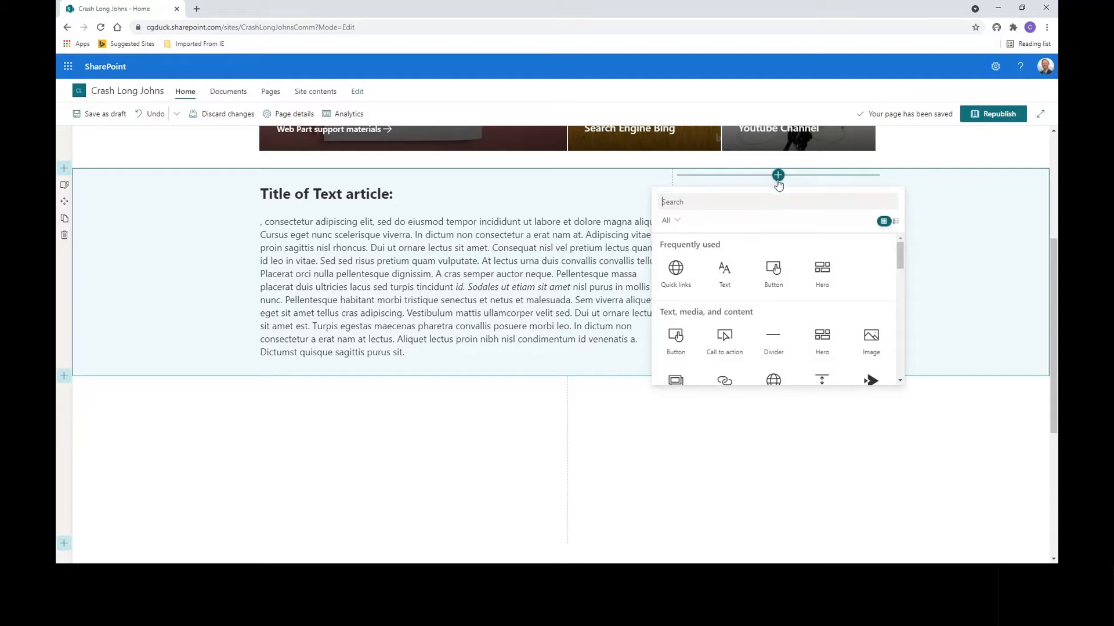
pyautogui.click(676, 272)
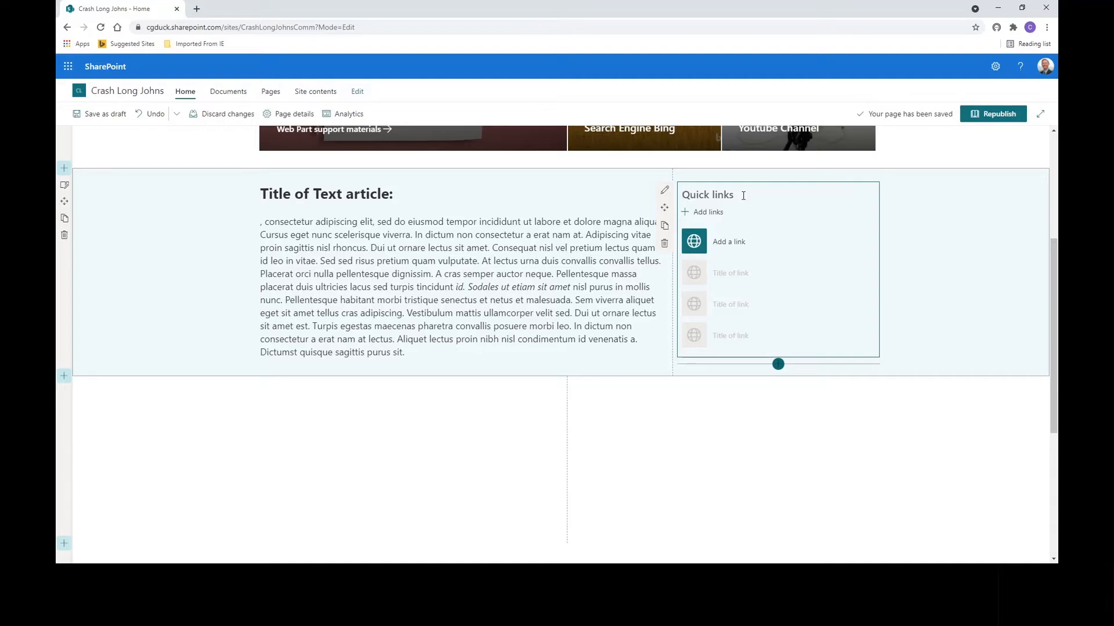
pyautogui.write('Resources')
pyautogui.click(664, 191)
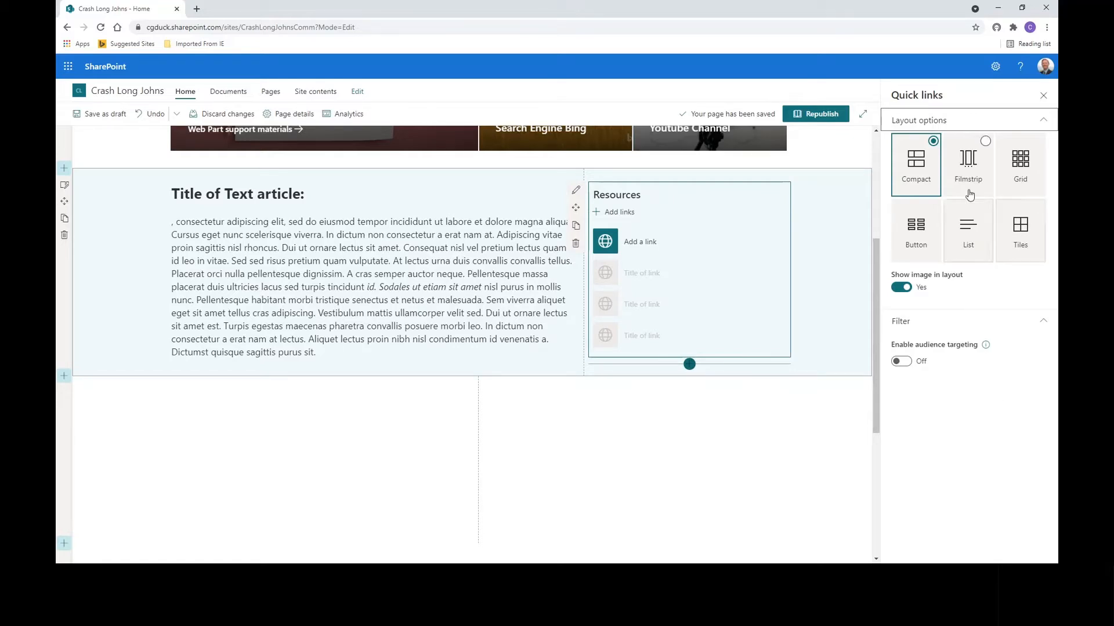
# Preview the Filmstrip, Grid, Button, List and Tiles layouts and the image-free look for the quick links, restoring Compact with images shown
pyautogui.click(986, 146)
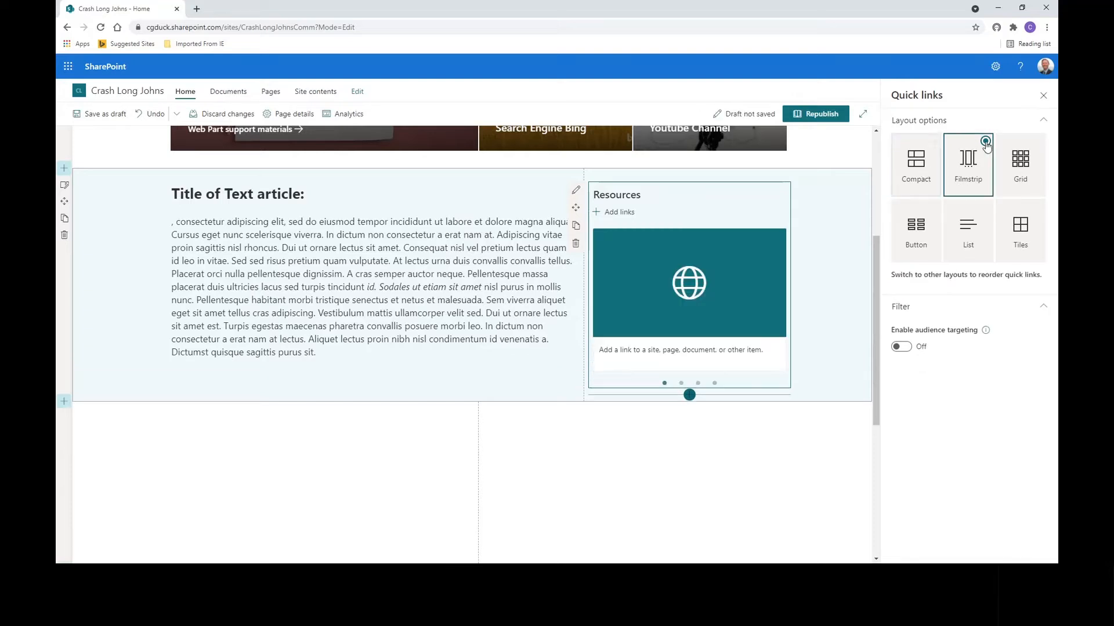
pyautogui.click(1038, 145)
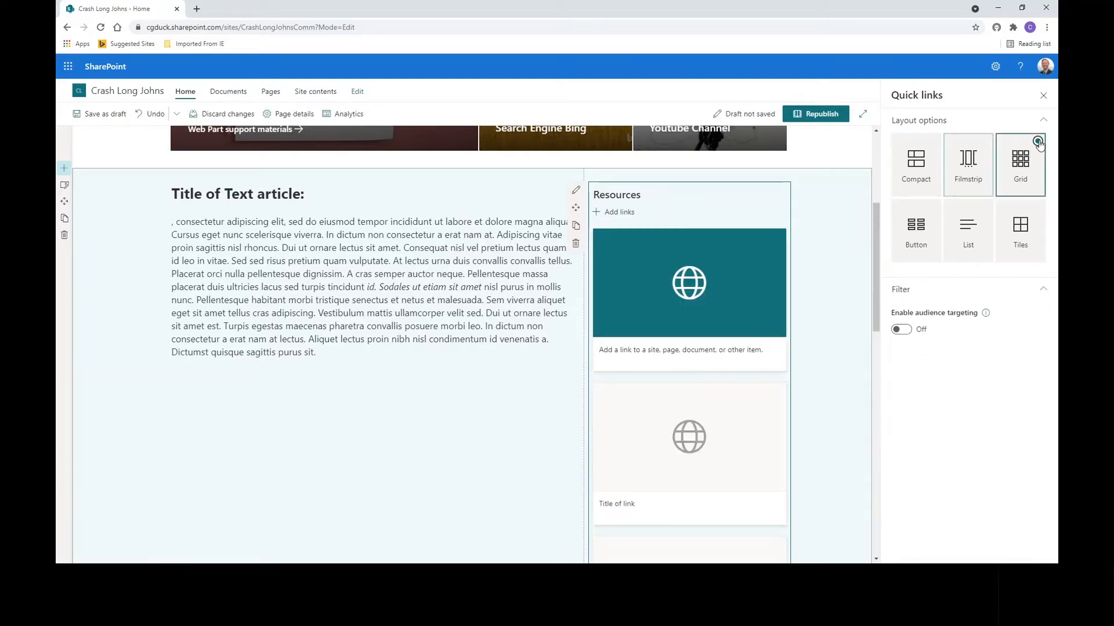
pyautogui.click(930, 219)
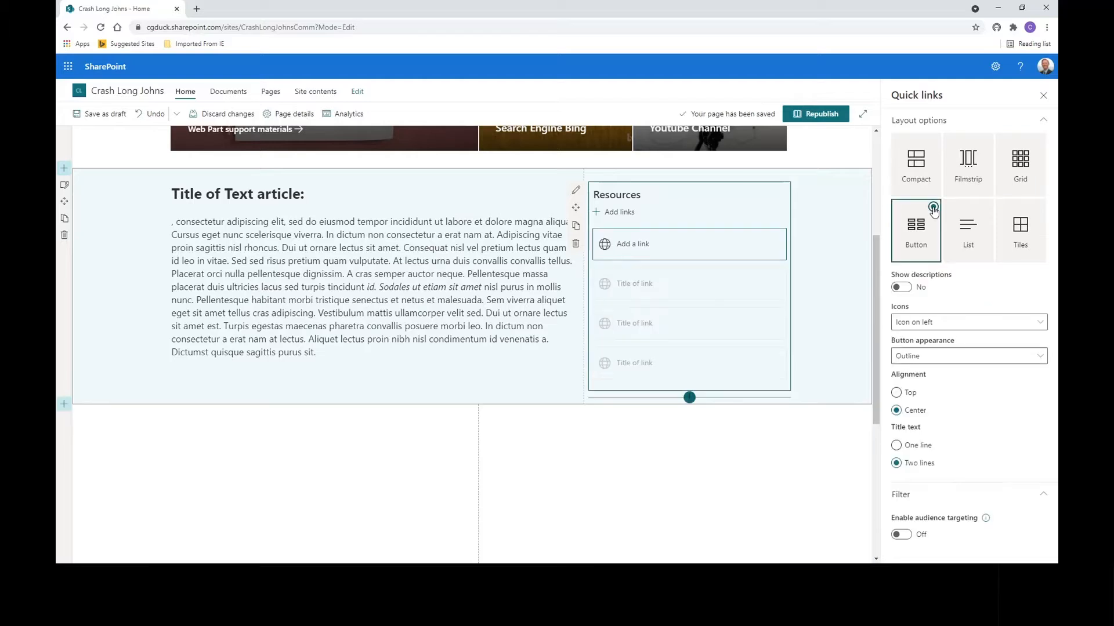
pyautogui.click(985, 209)
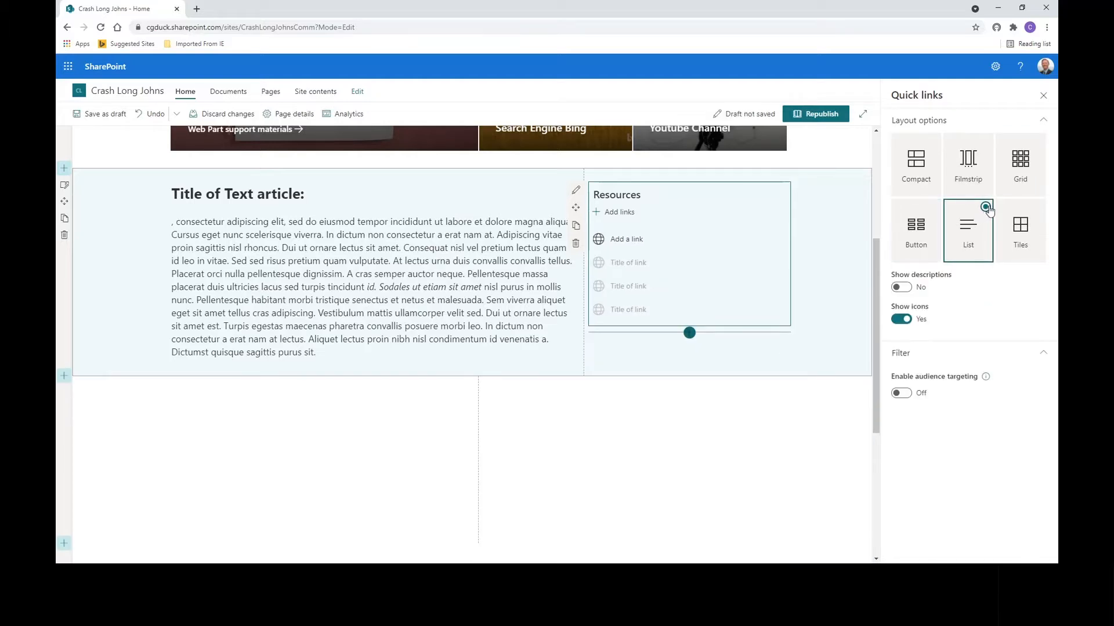
pyautogui.click(1039, 209)
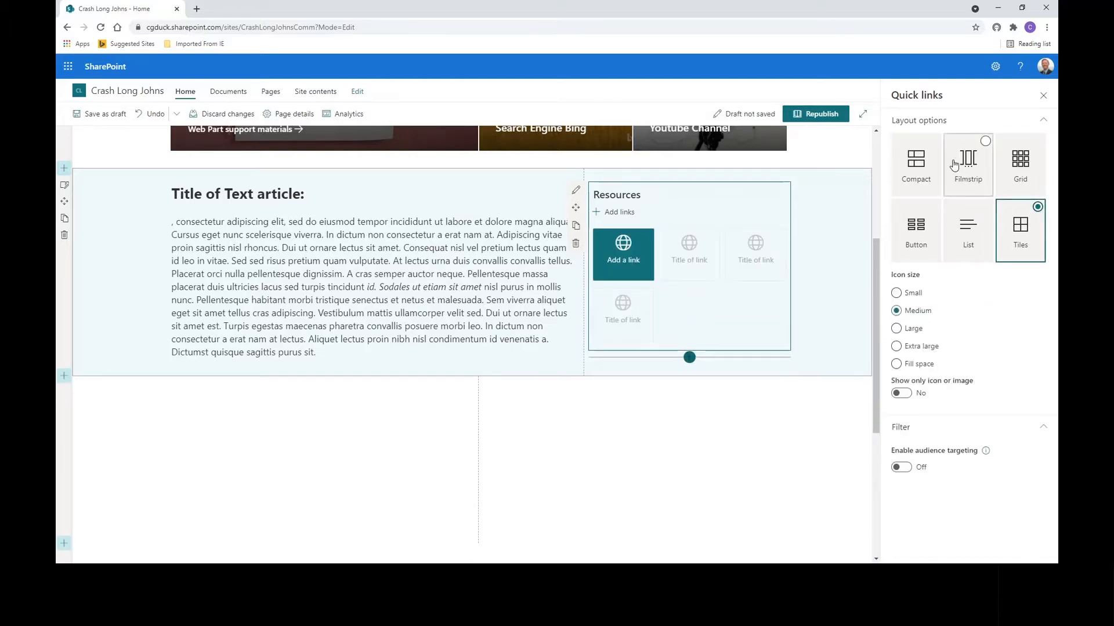
pyautogui.click(934, 143)
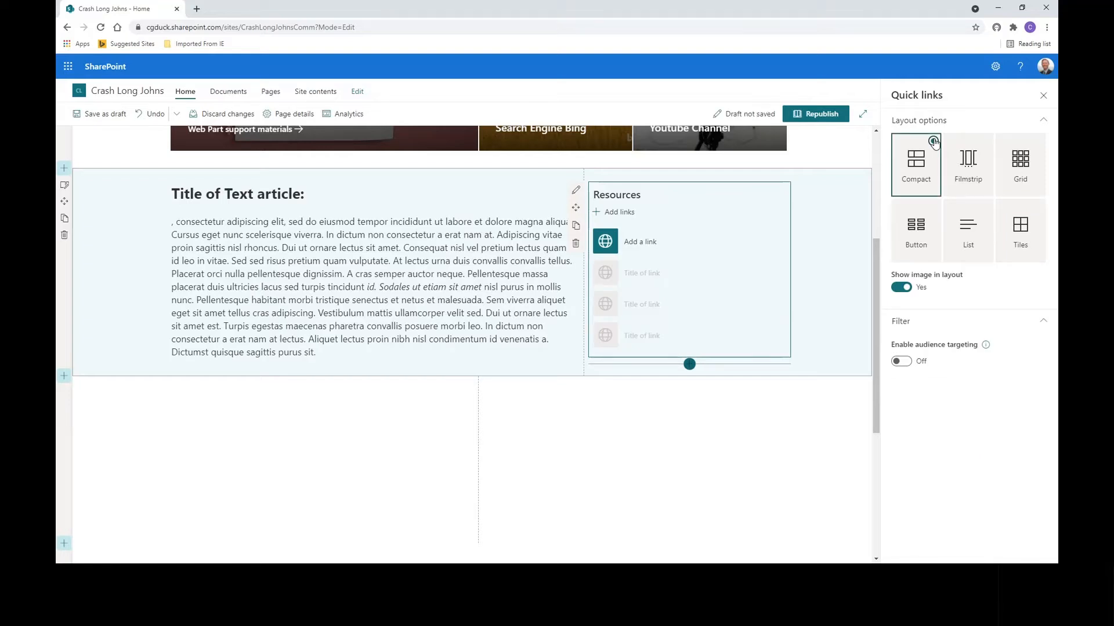
pyautogui.click(899, 289)
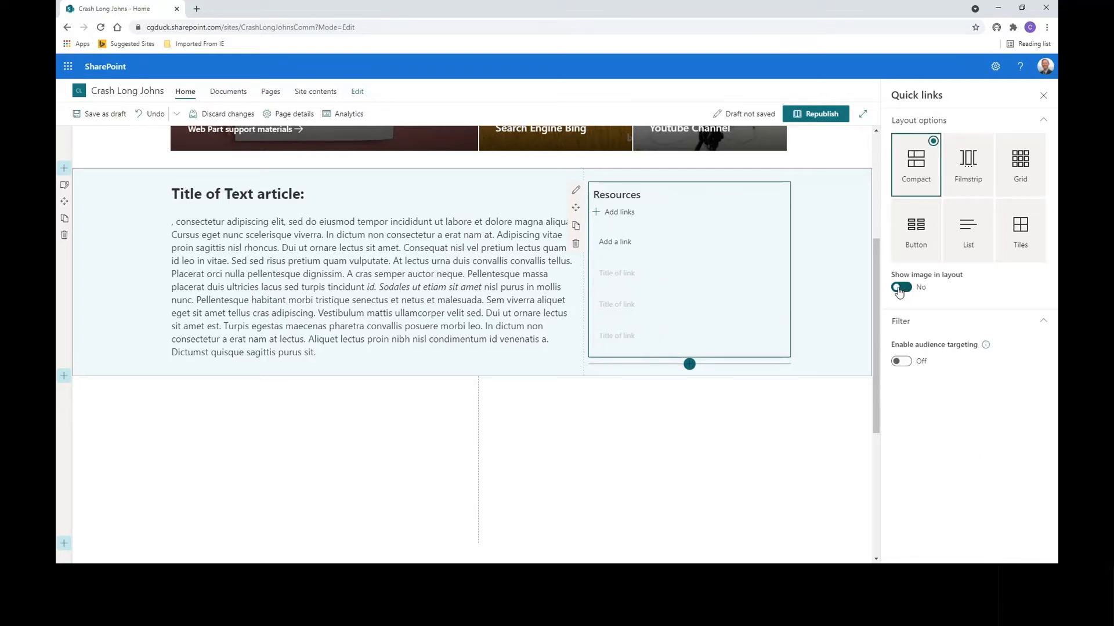
pyautogui.click(902, 290)
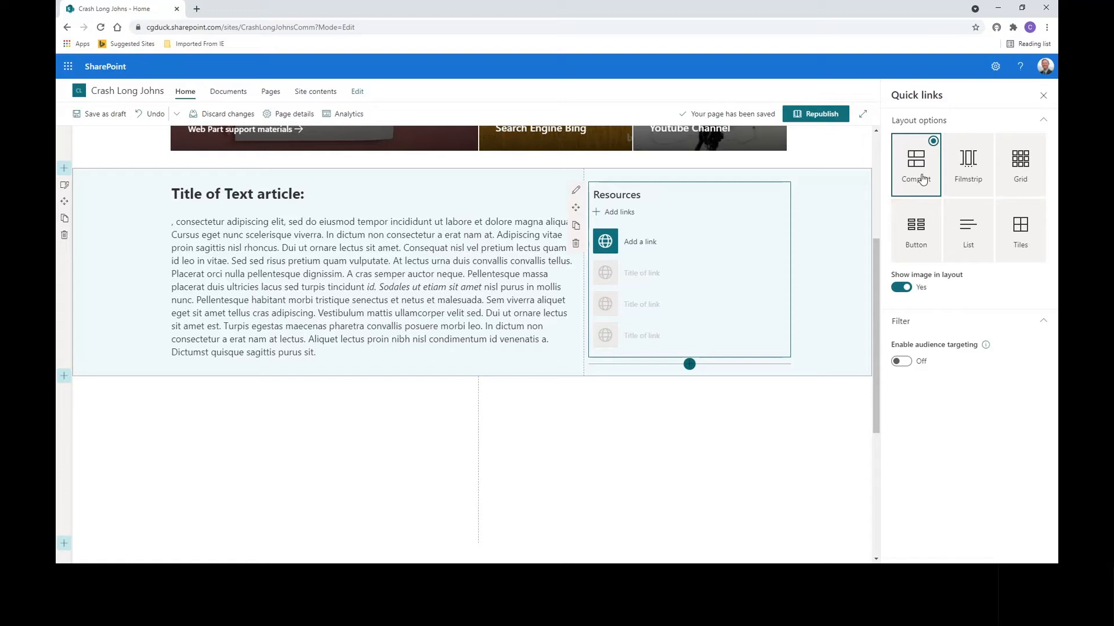
pyautogui.click(1044, 97)
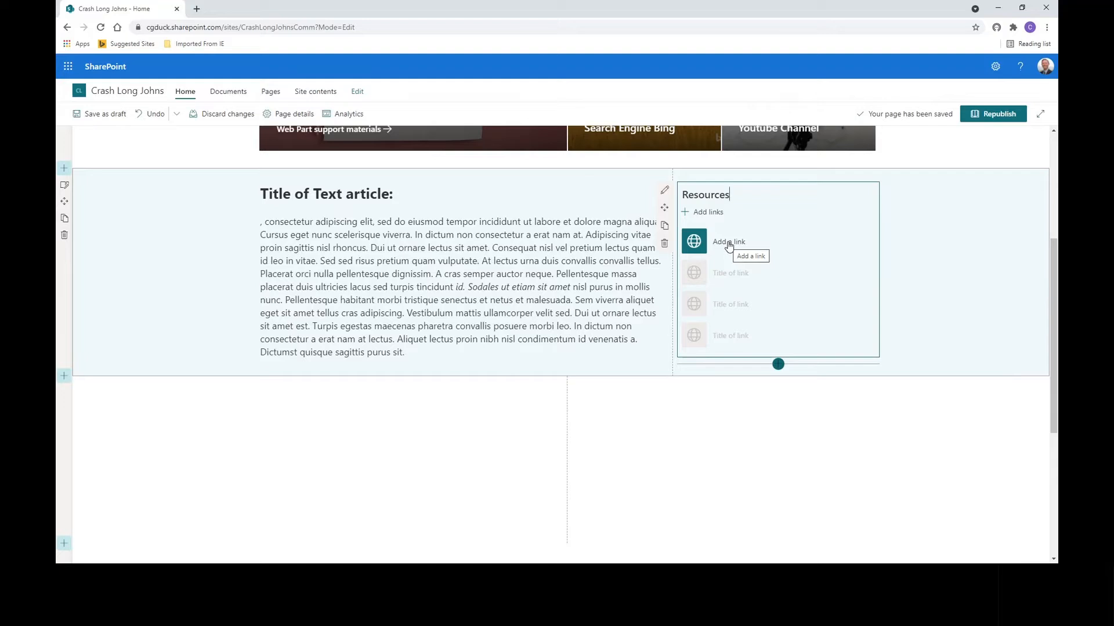
pyautogui.click(729, 244)
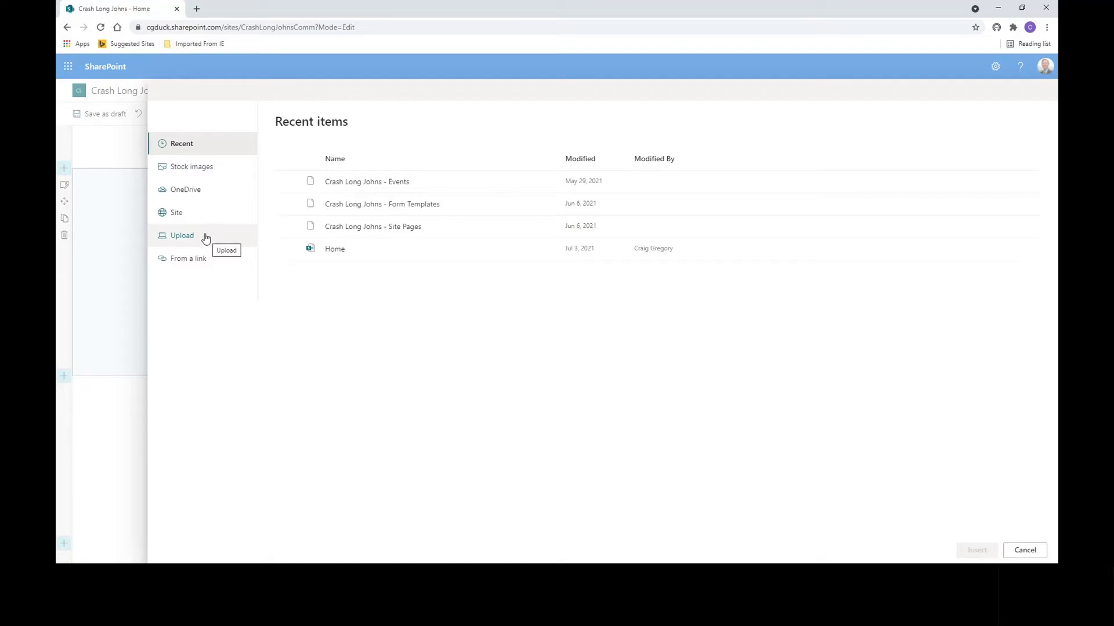
pyautogui.click(177, 262)
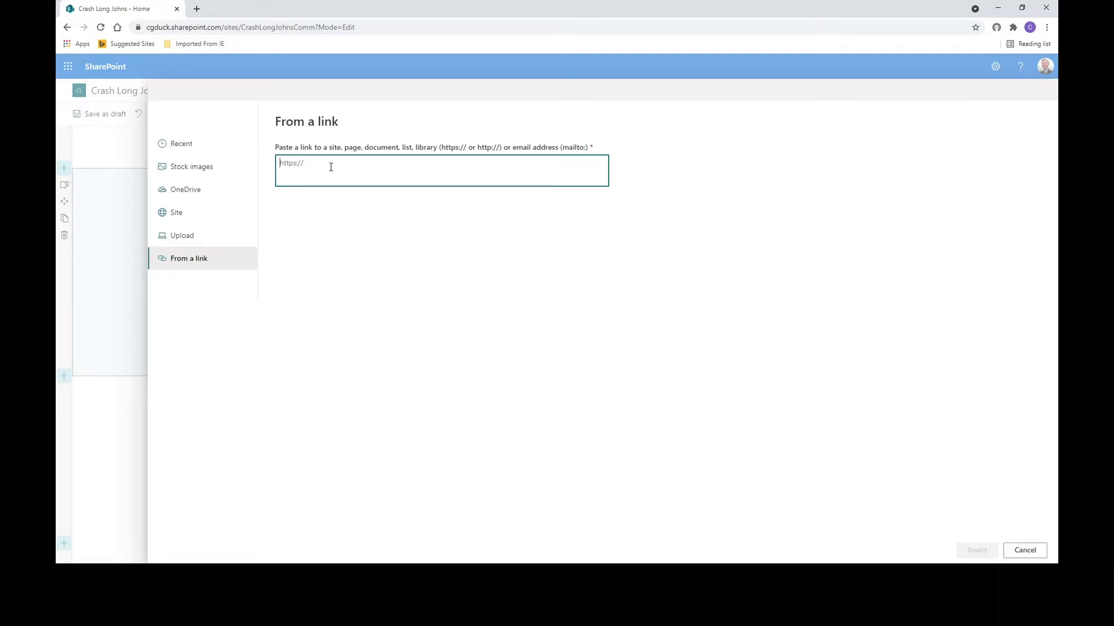
pyautogui.write('www.youtube.com')
pyautogui.tripleClick(371, 181)
pyautogui.hotkey('ctrl', 'c')
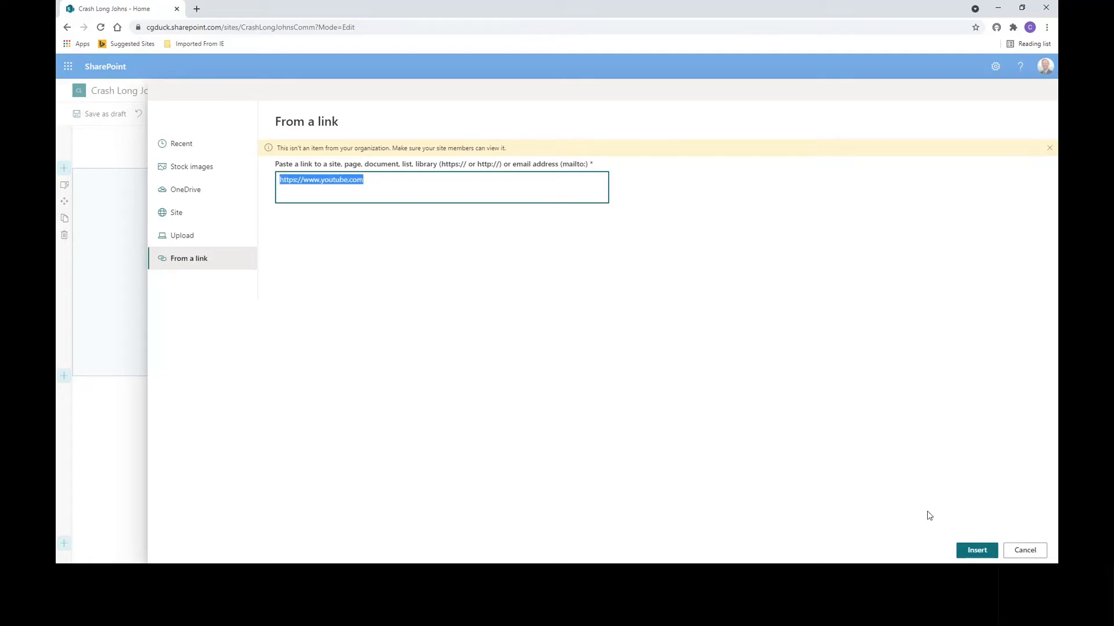
pyautogui.click(977, 550)
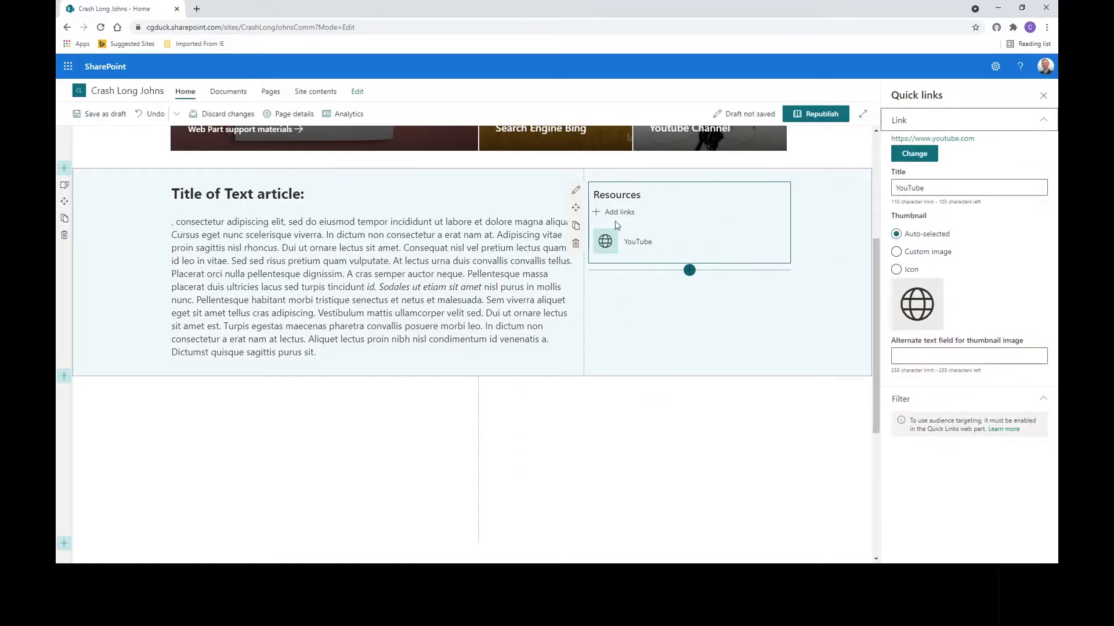
pyautogui.click(614, 215)
pyautogui.click(187, 259)
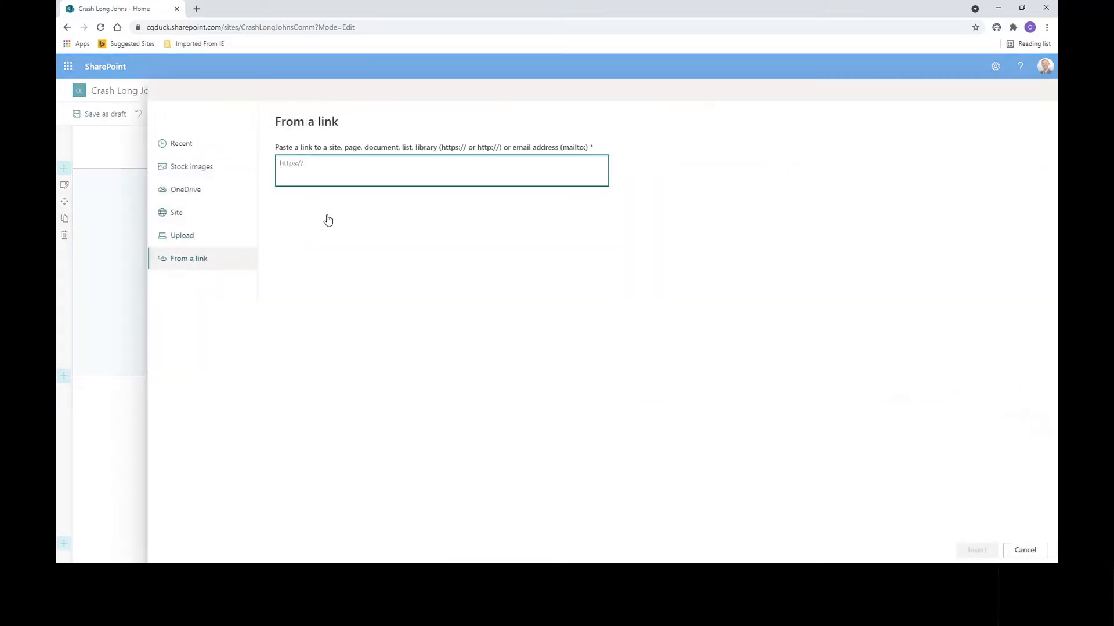
pyautogui.hotkey('ctrl', 'v')
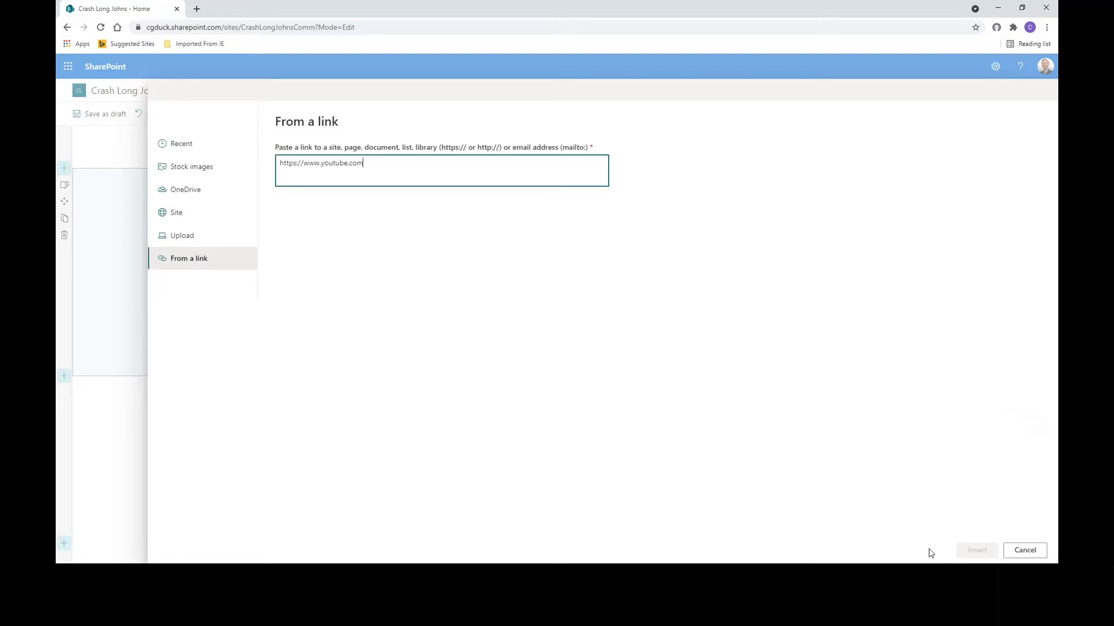
pyautogui.click(964, 551)
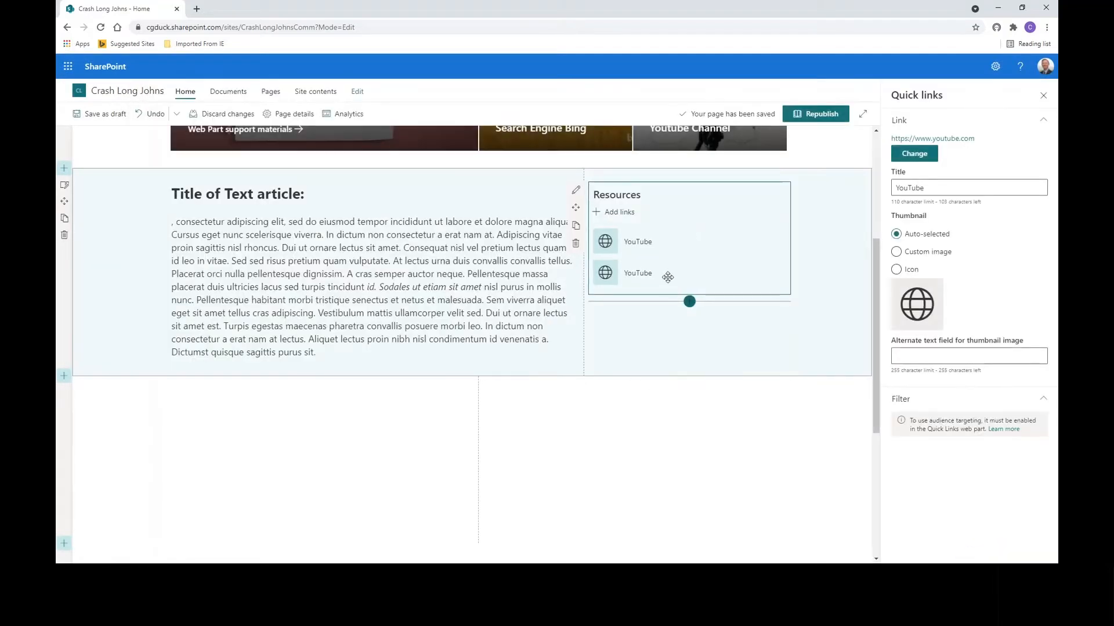
pyautogui.click(613, 212)
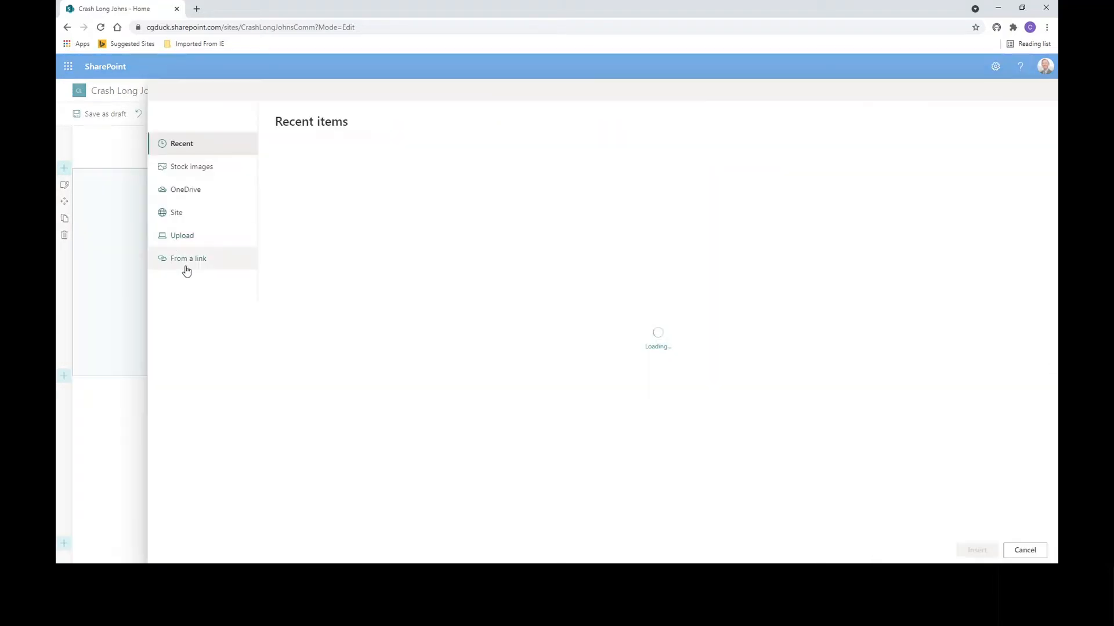
pyautogui.click(186, 271)
pyautogui.hotkey('ctrl', 'v')
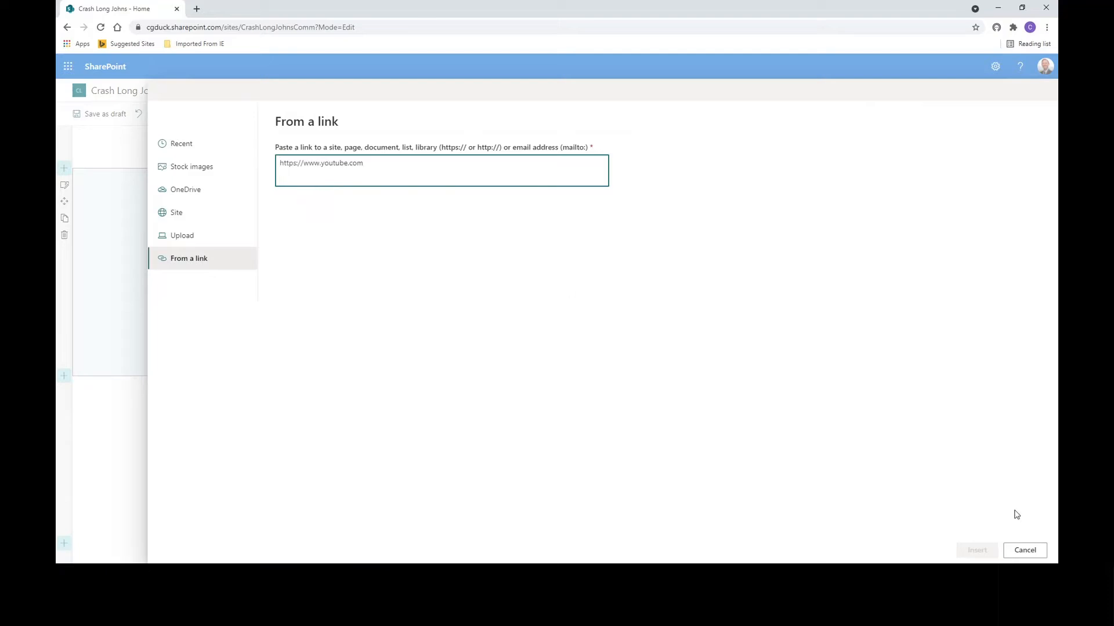
pyautogui.click(974, 549)
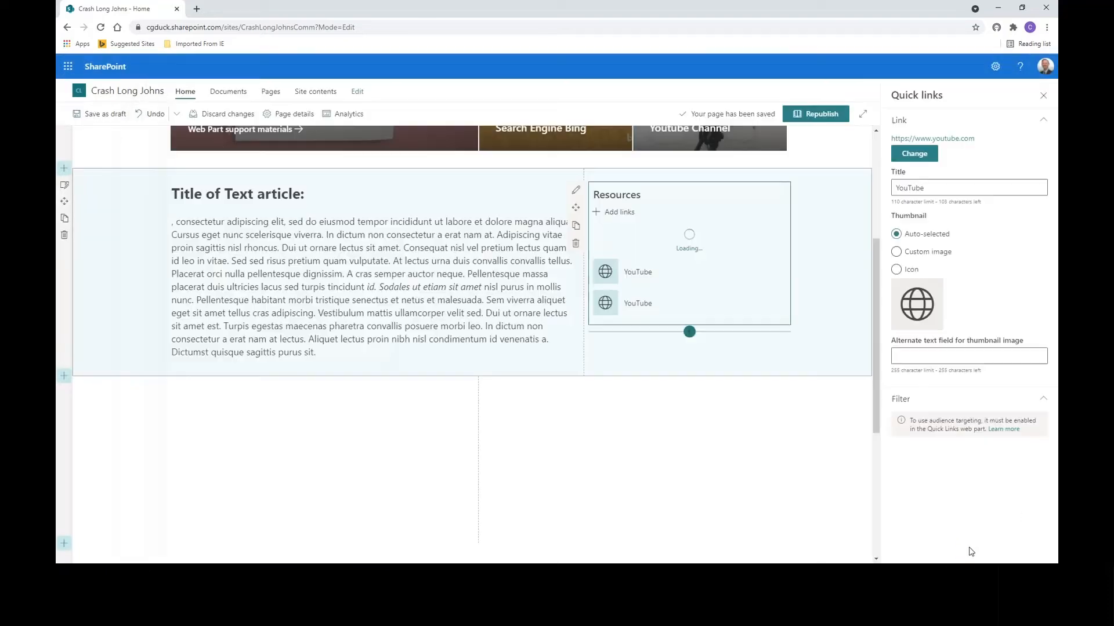
pyautogui.click(616, 212)
pyautogui.click(214, 261)
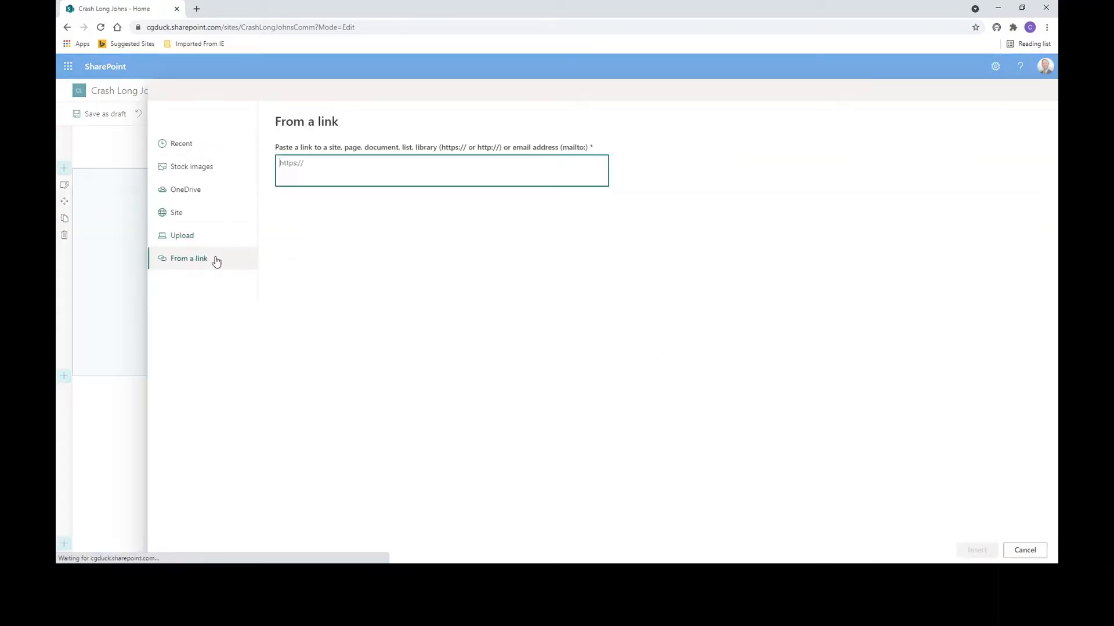
pyautogui.hotkey('ctrl', 'v')
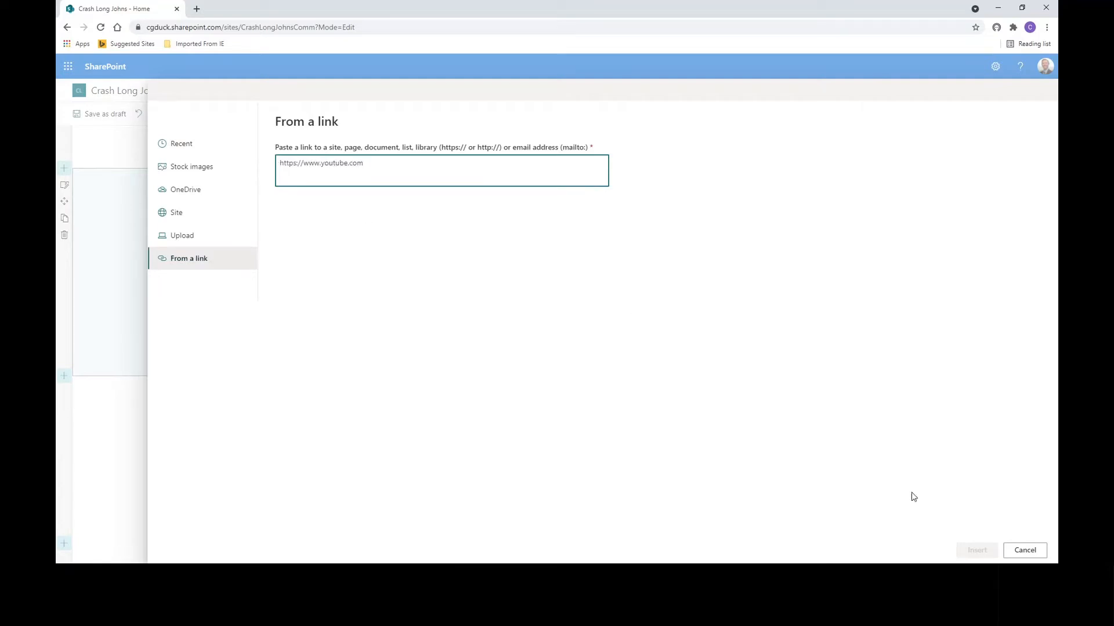
pyautogui.click(977, 550)
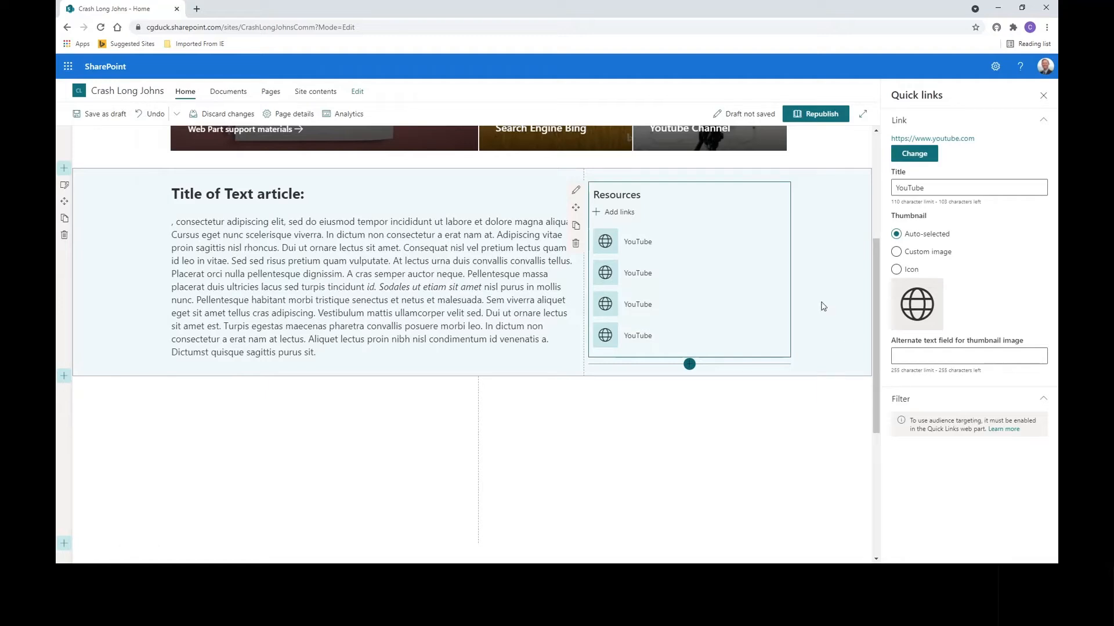
# Give the first YouTube link a custom thumbnail using the stock image of multicolored ink clouds on white
pyautogui.click(632, 243)
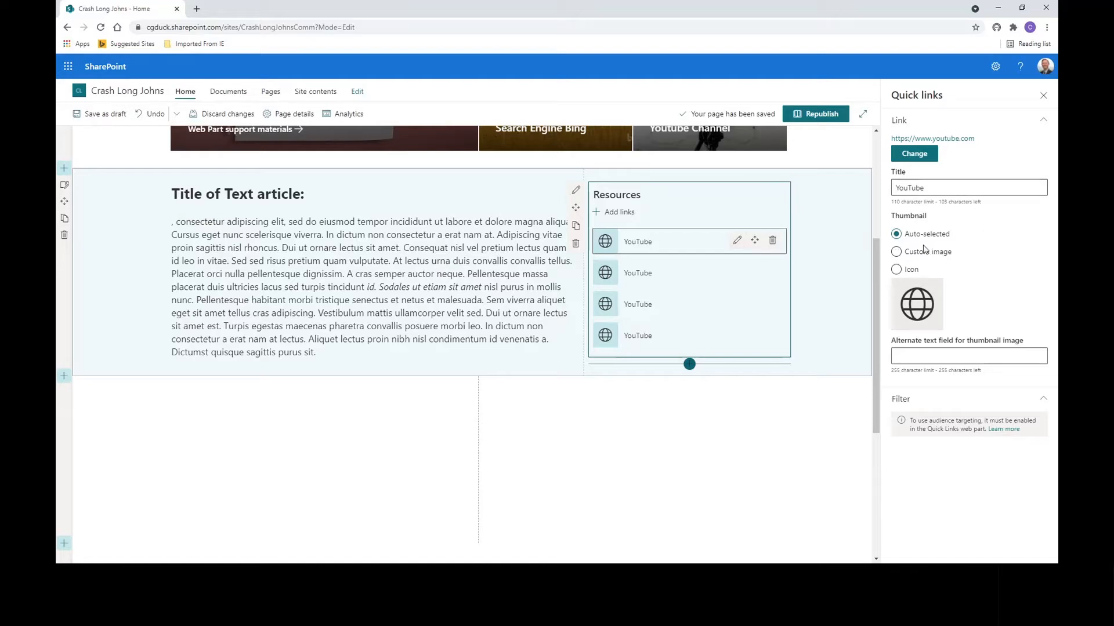
pyautogui.click(901, 253)
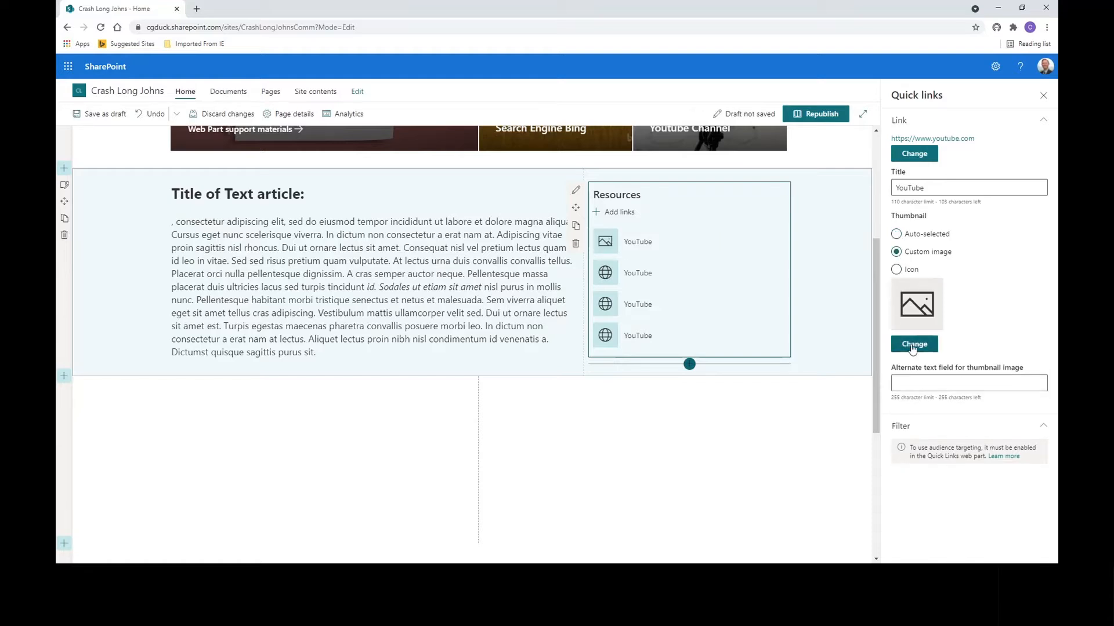
pyautogui.click(913, 347)
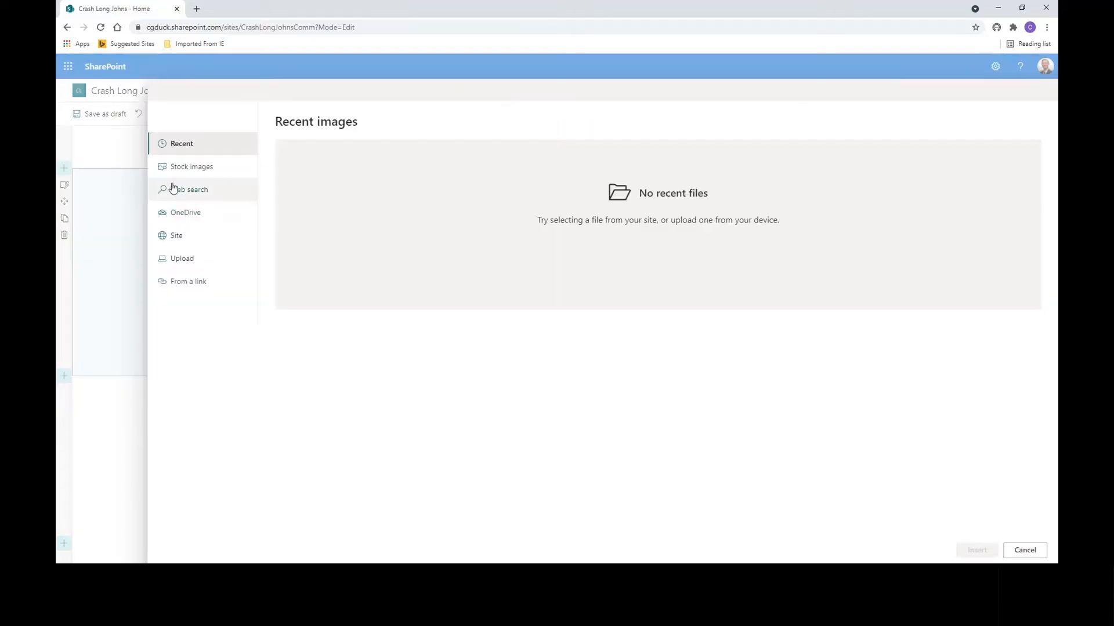
pyautogui.click(177, 168)
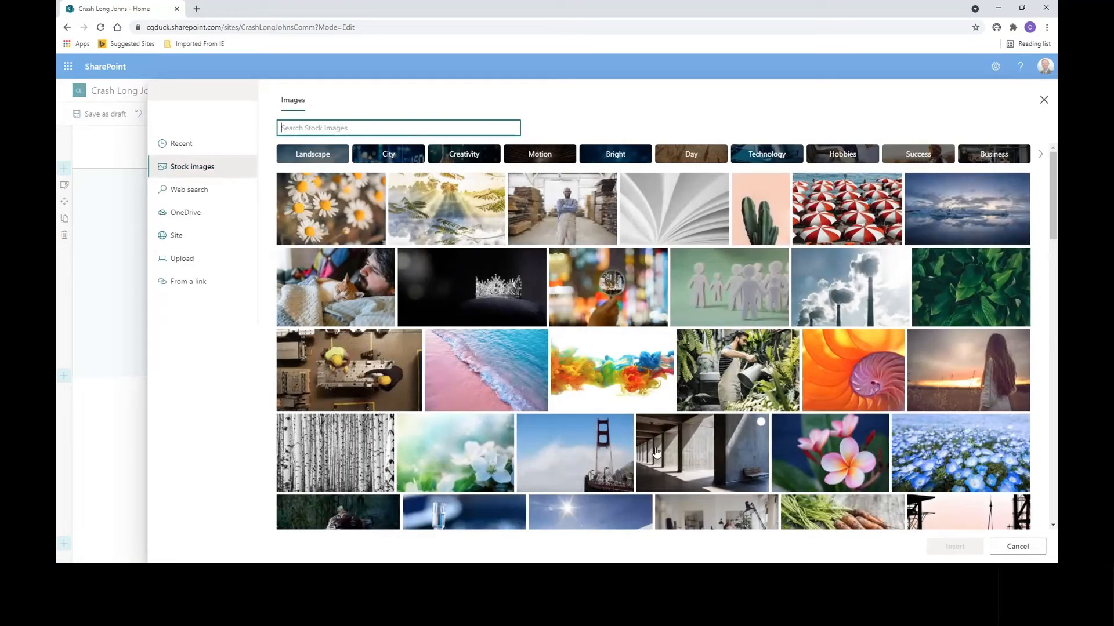
pyautogui.click(662, 341)
pyautogui.click(962, 548)
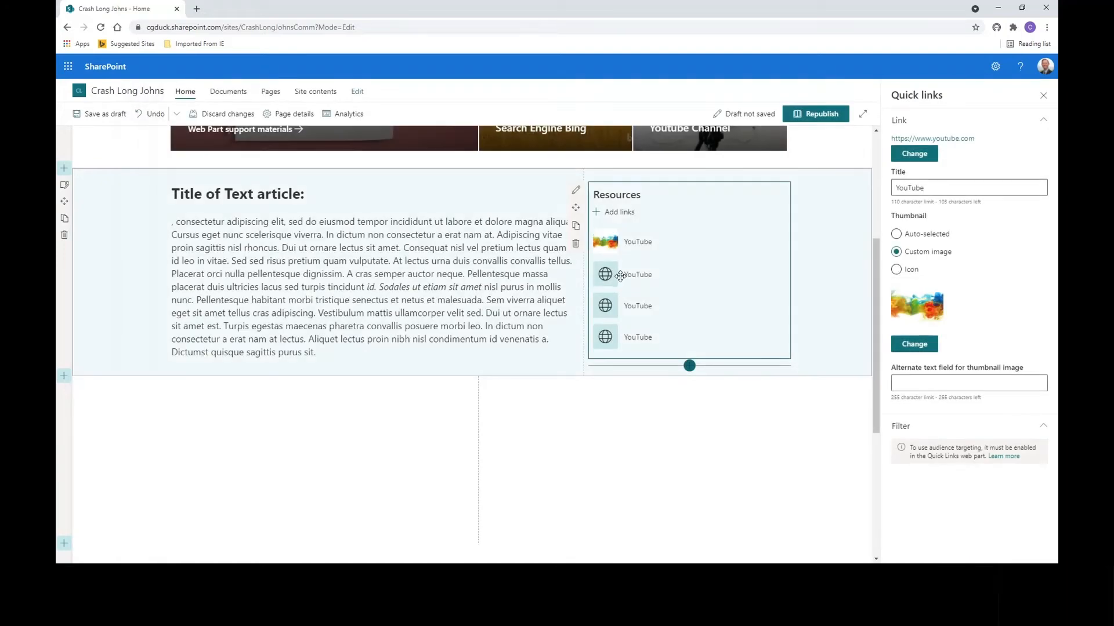
# Give the second YouTube link a custom thumbnail using the stock image of glass jars holding cotton swabs
pyautogui.click(715, 284)
pyautogui.click(896, 251)
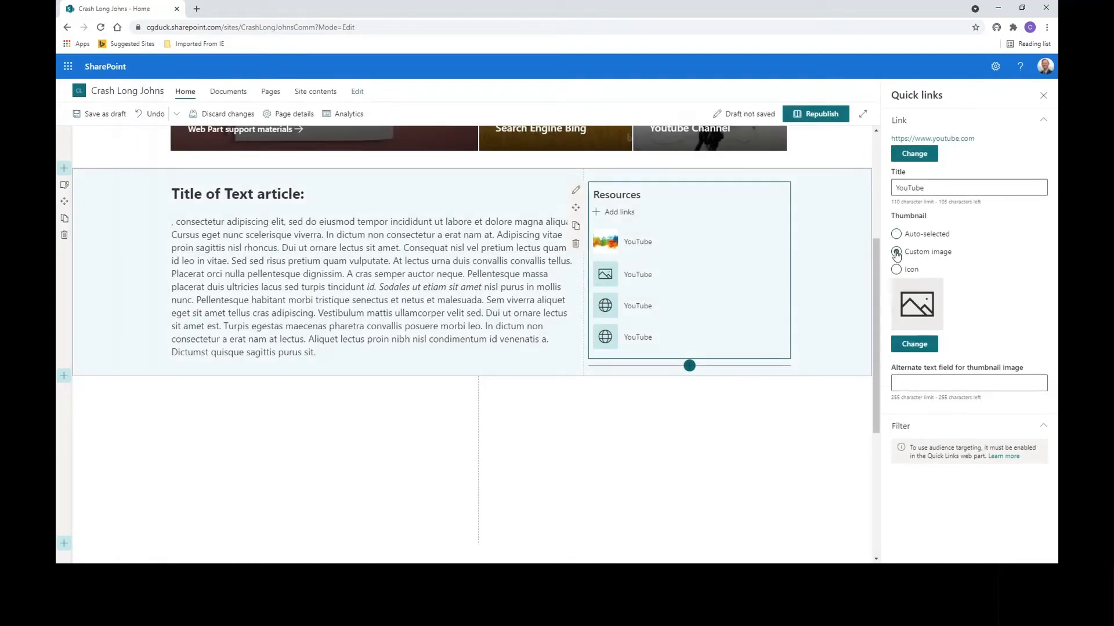
pyautogui.click(922, 344)
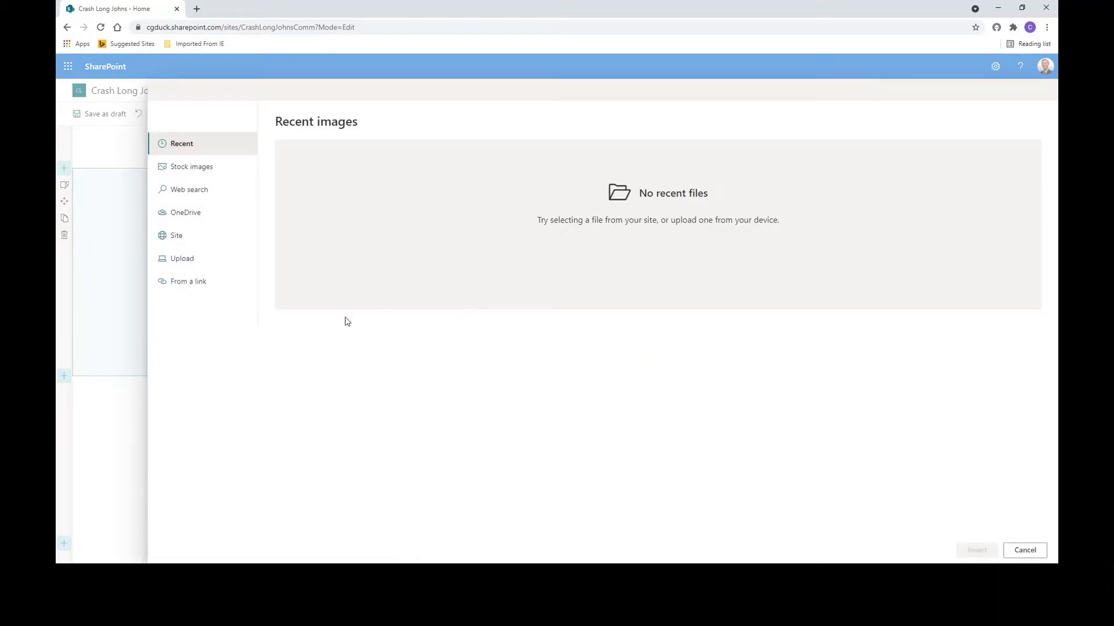
pyautogui.click(191, 168)
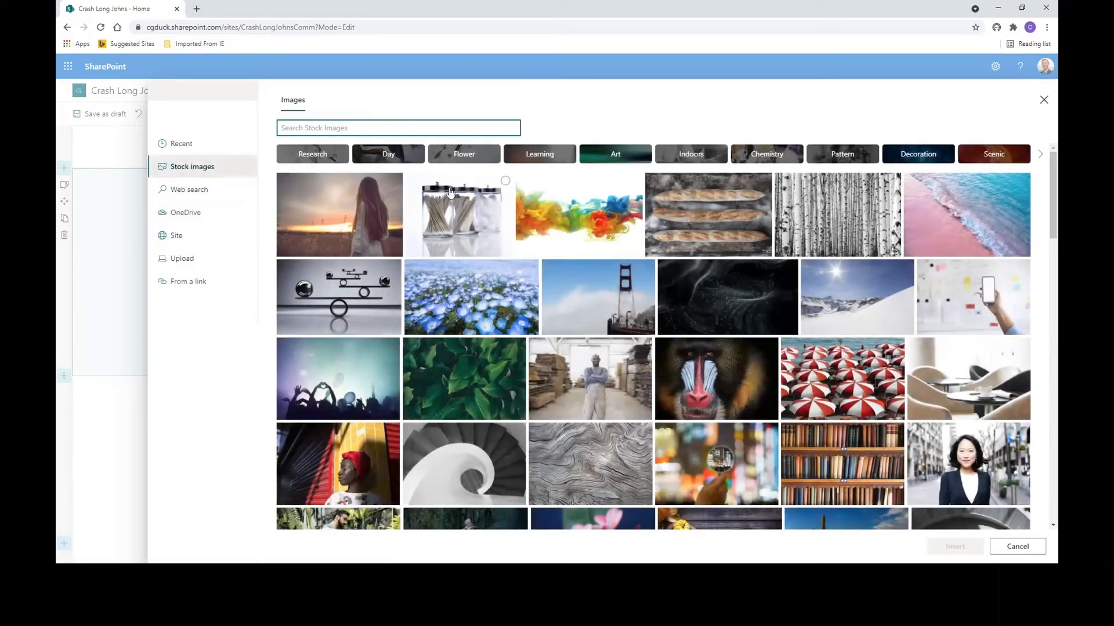
pyautogui.click(458, 214)
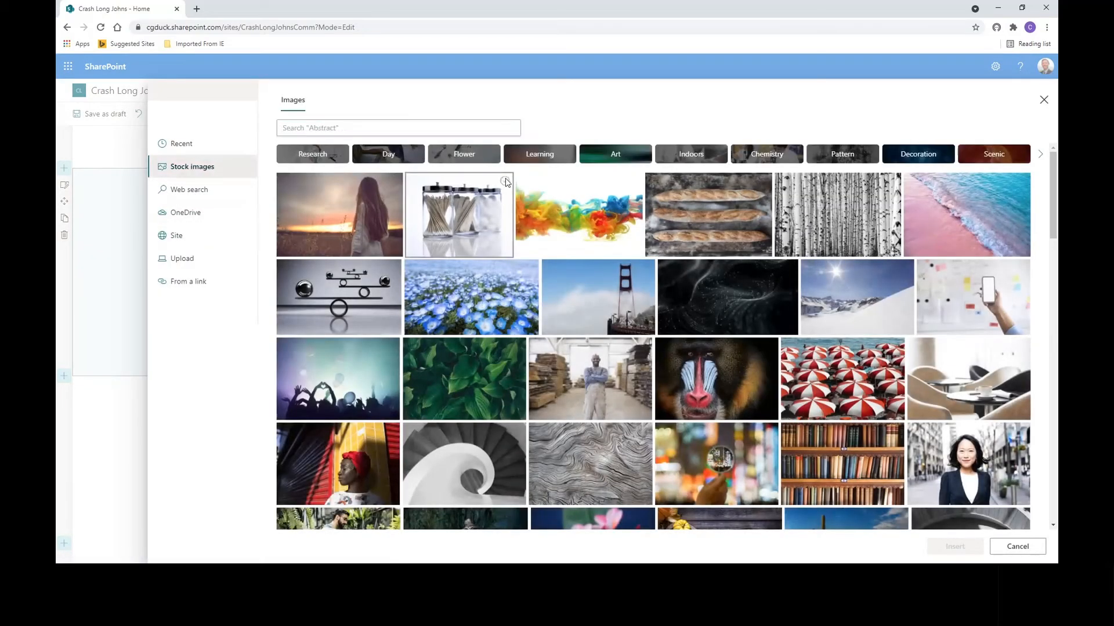
pyautogui.click(954, 546)
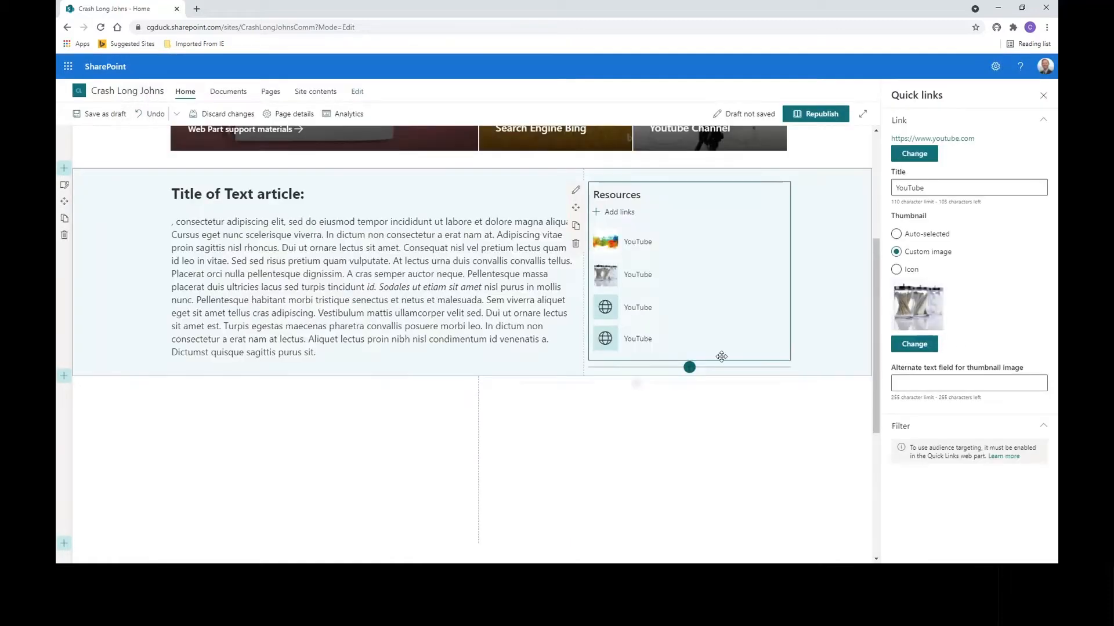
# Give the third YouTube link a custom thumbnail using the stock image of a red bridge tower rising above fog
pyautogui.click(634, 310)
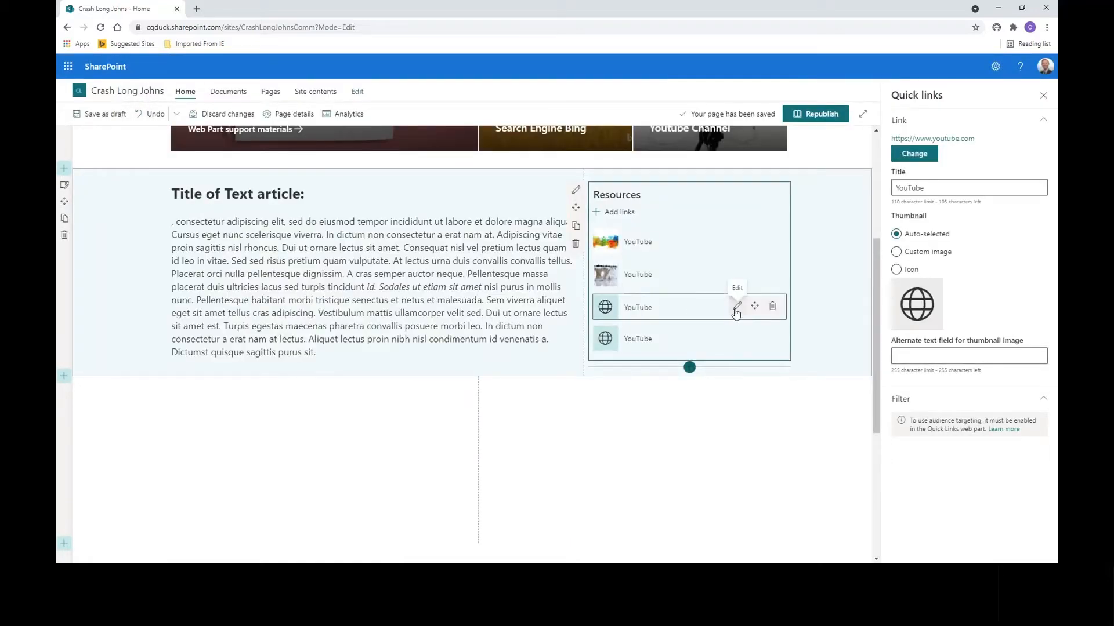
pyautogui.click(906, 252)
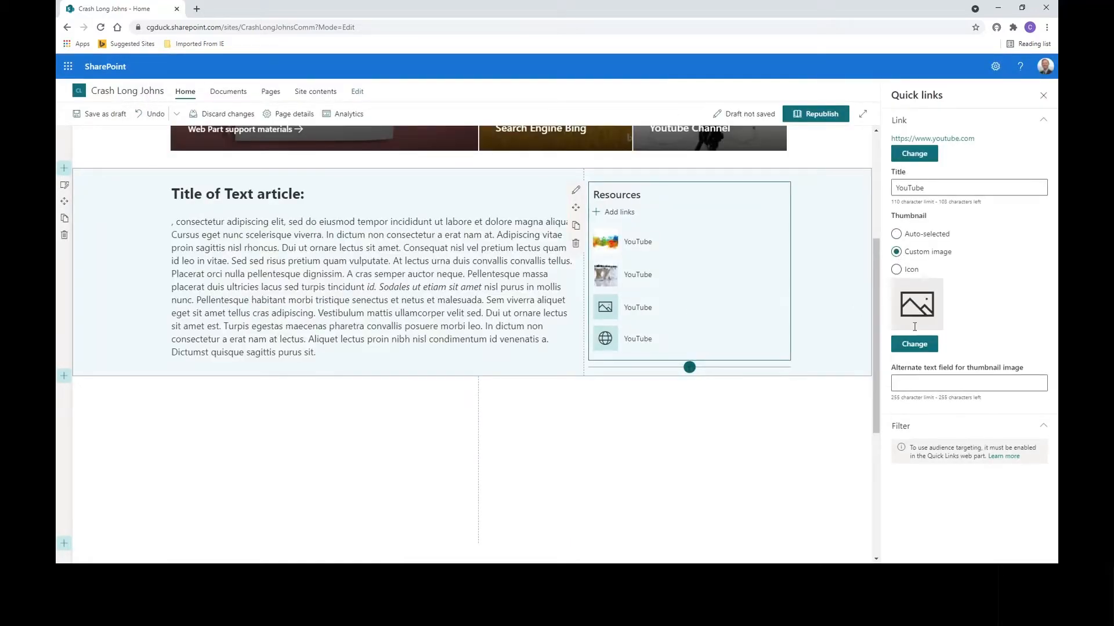
pyautogui.click(914, 344)
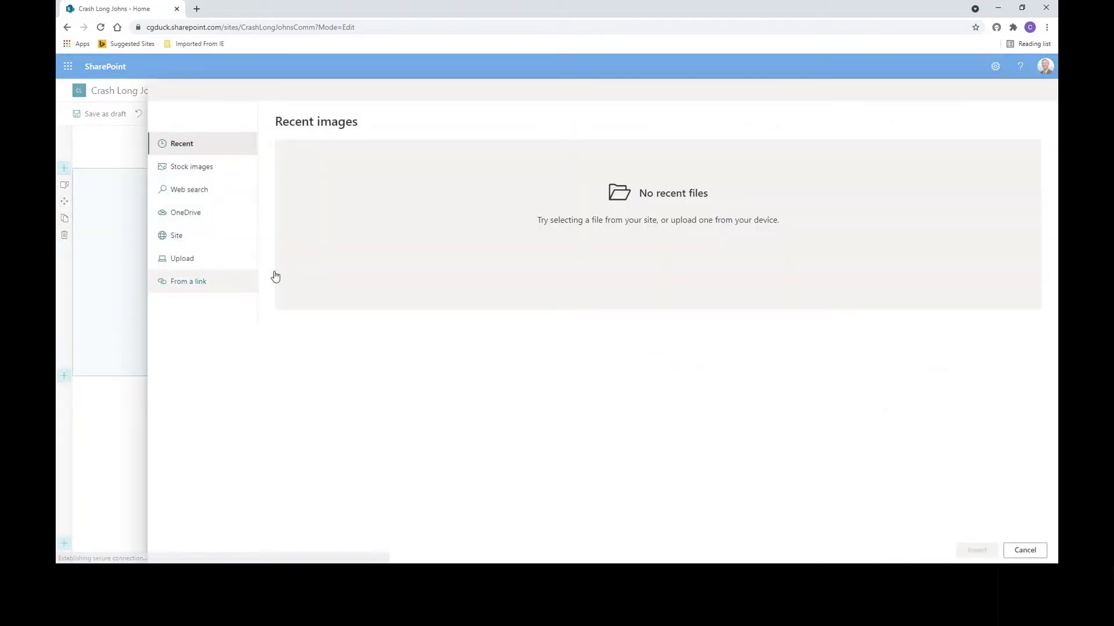
pyautogui.click(200, 170)
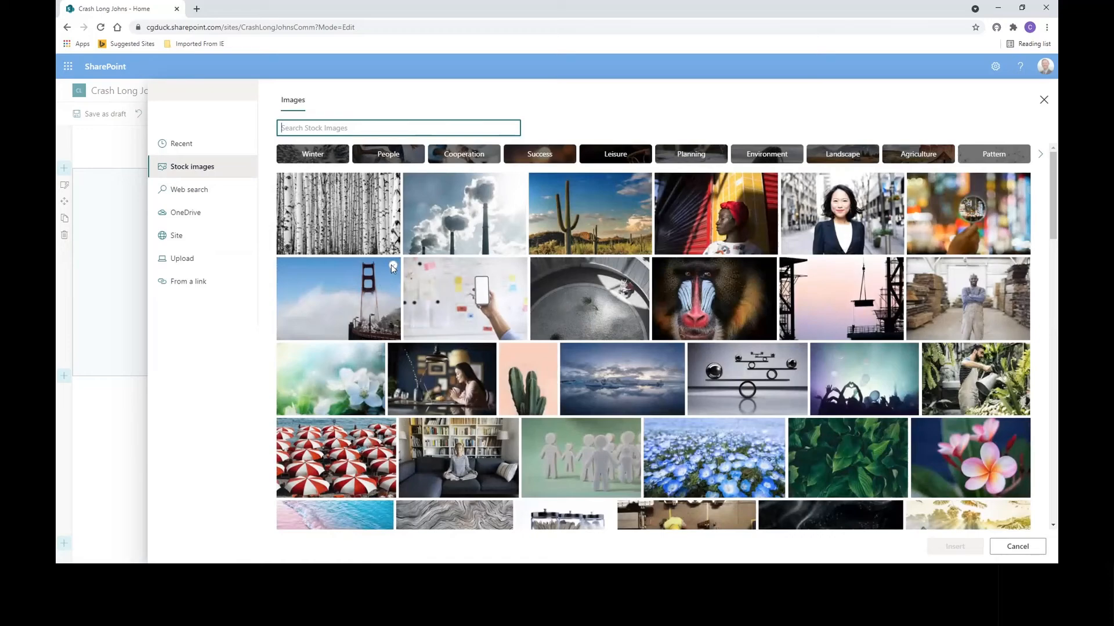
pyautogui.click(393, 268)
pyautogui.click(955, 547)
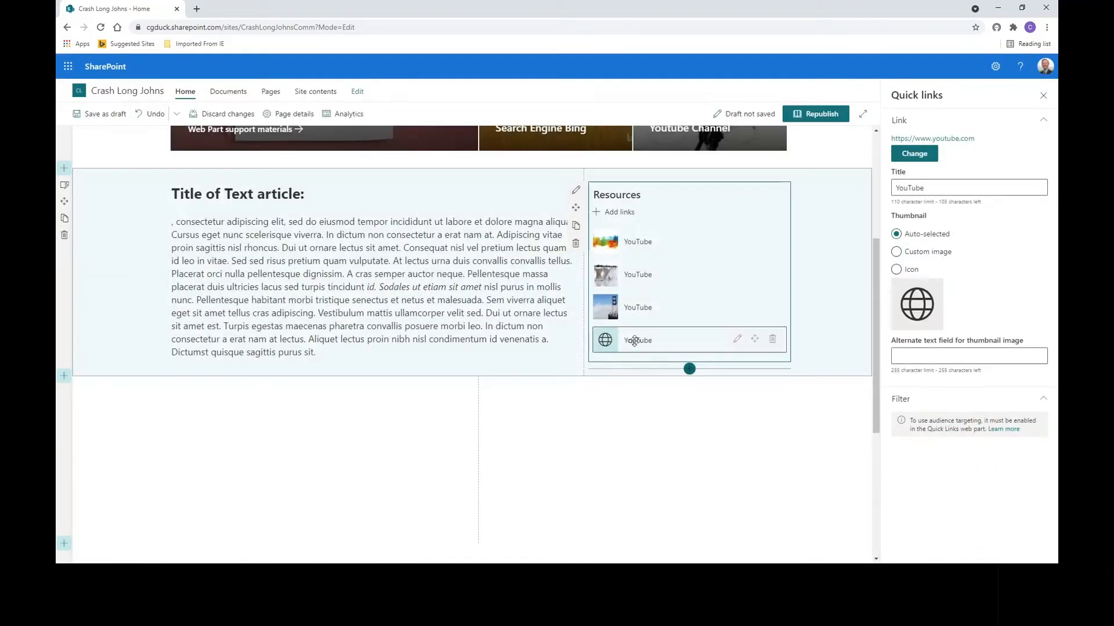
# Give the fourth YouTube link a custom thumbnail using the stock image of a hand holding a smartphone, and close the link's settings
pyautogui.click(896, 252)
pyautogui.click(914, 344)
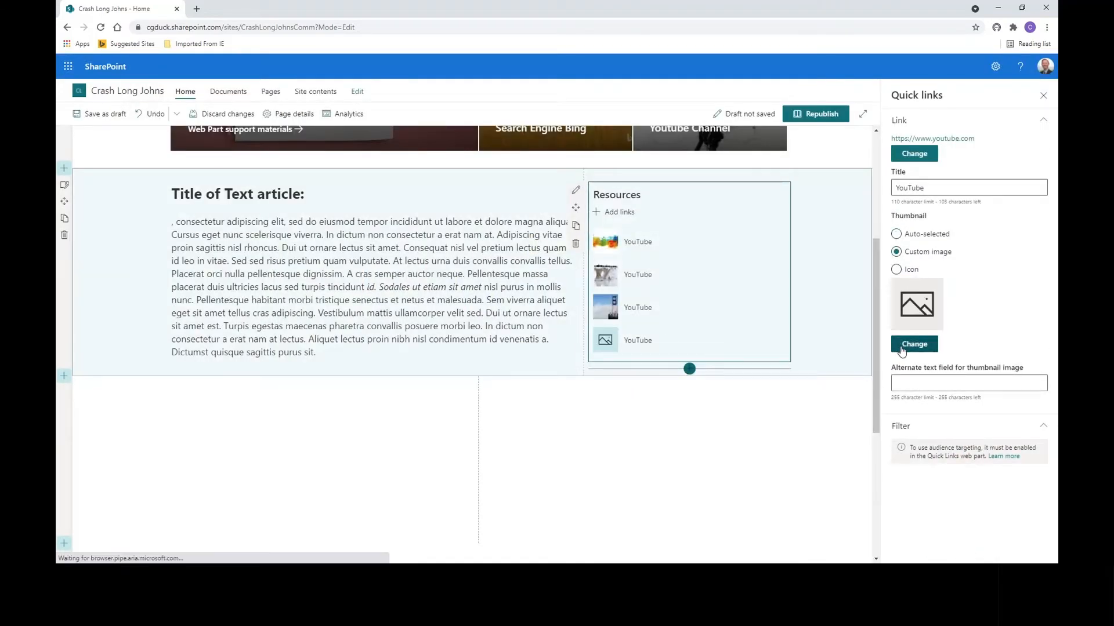
pyautogui.click(197, 169)
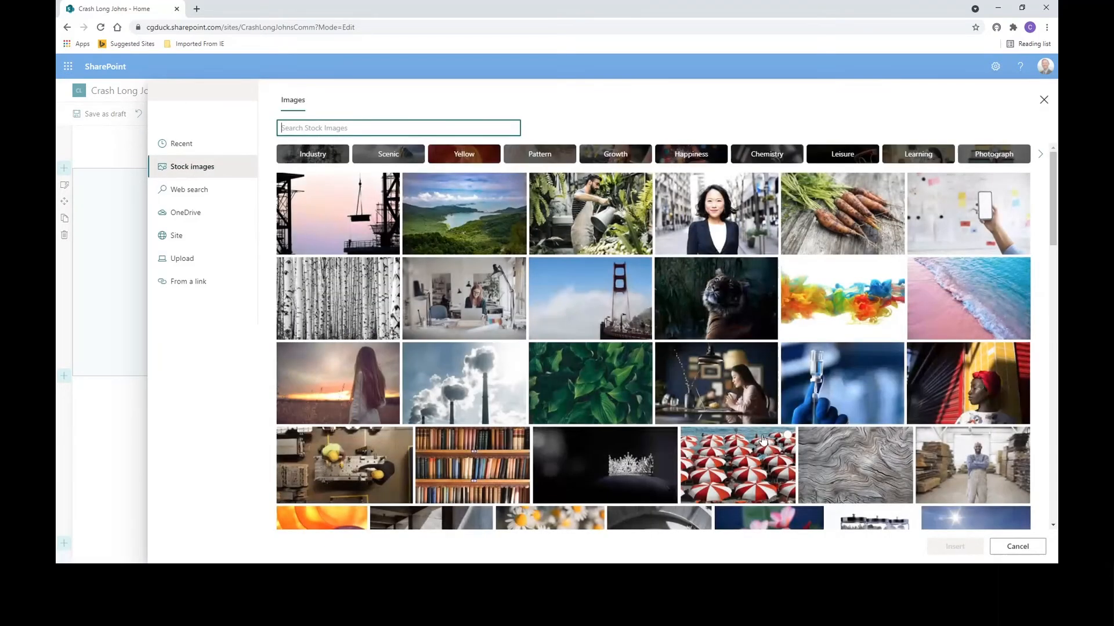
pyautogui.click(1023, 183)
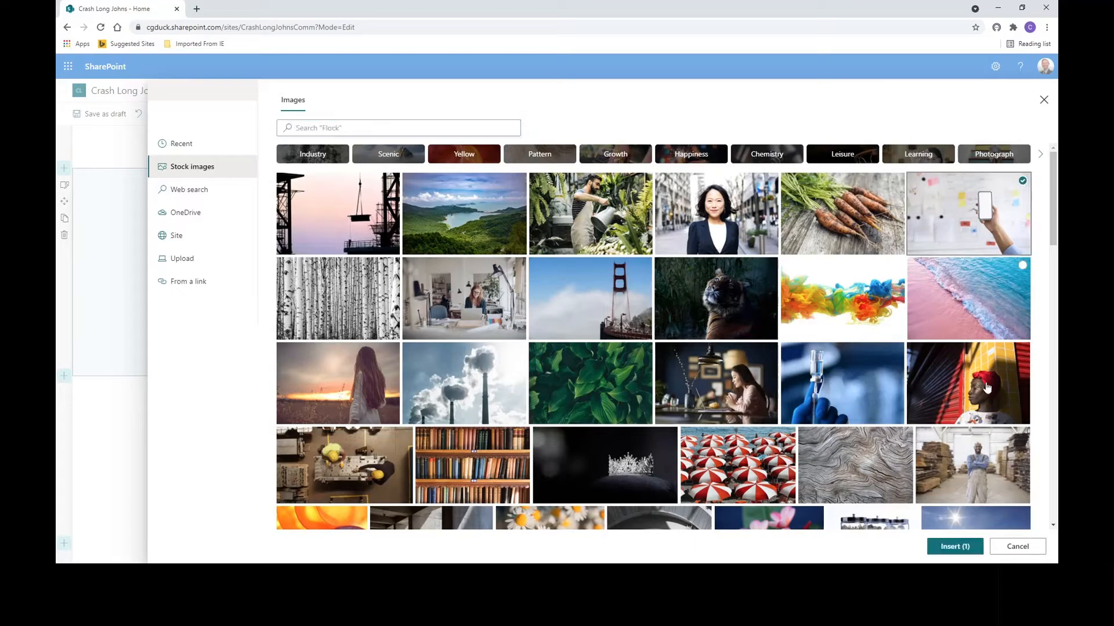
pyautogui.click(970, 545)
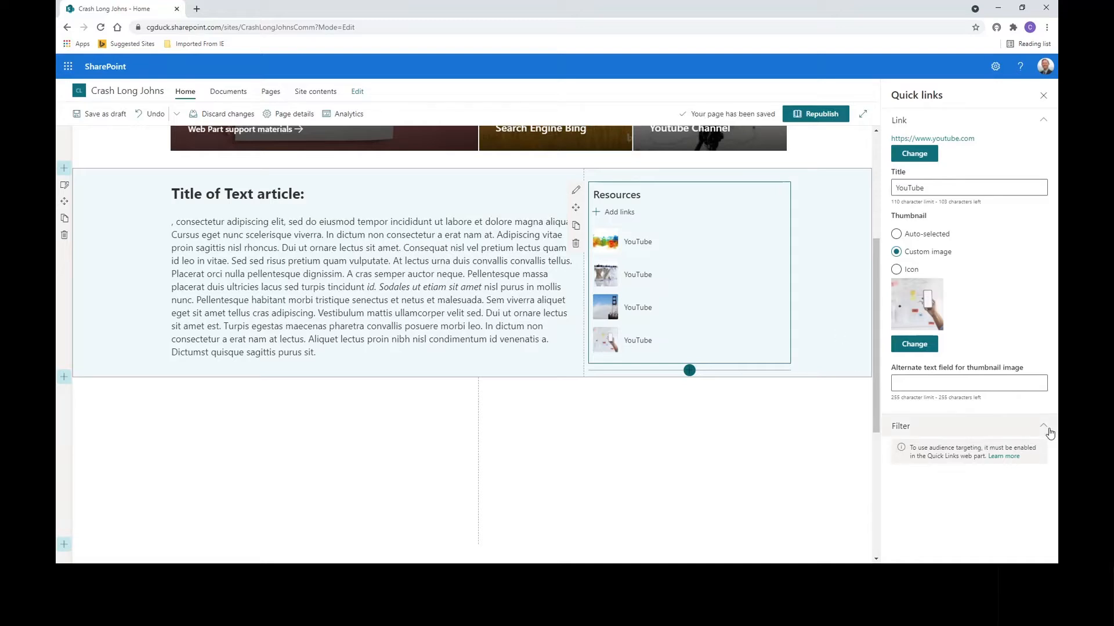
pyautogui.click(1043, 97)
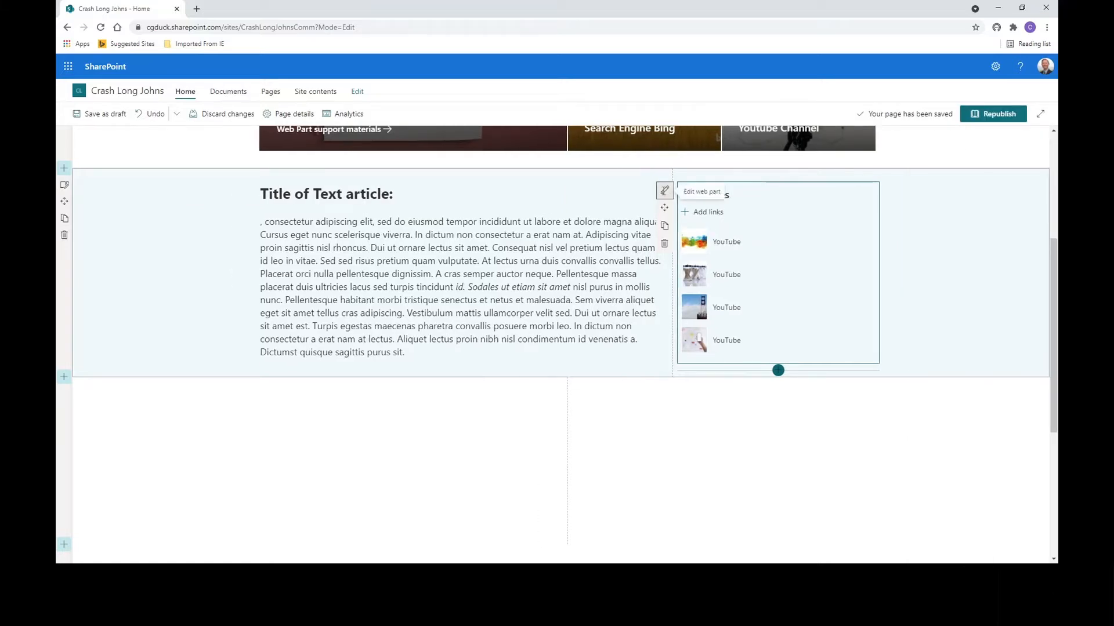
# Open the Resources web part's layout settings
pyautogui.click(664, 190)
pyautogui.moveTo(672, 242)
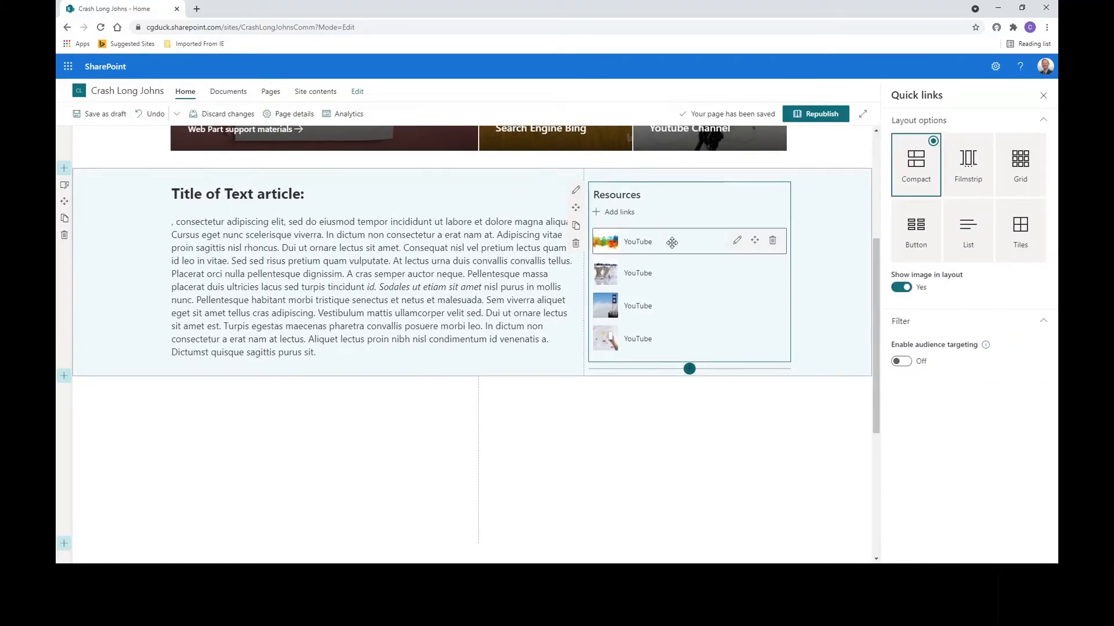
pyautogui.click(735, 241)
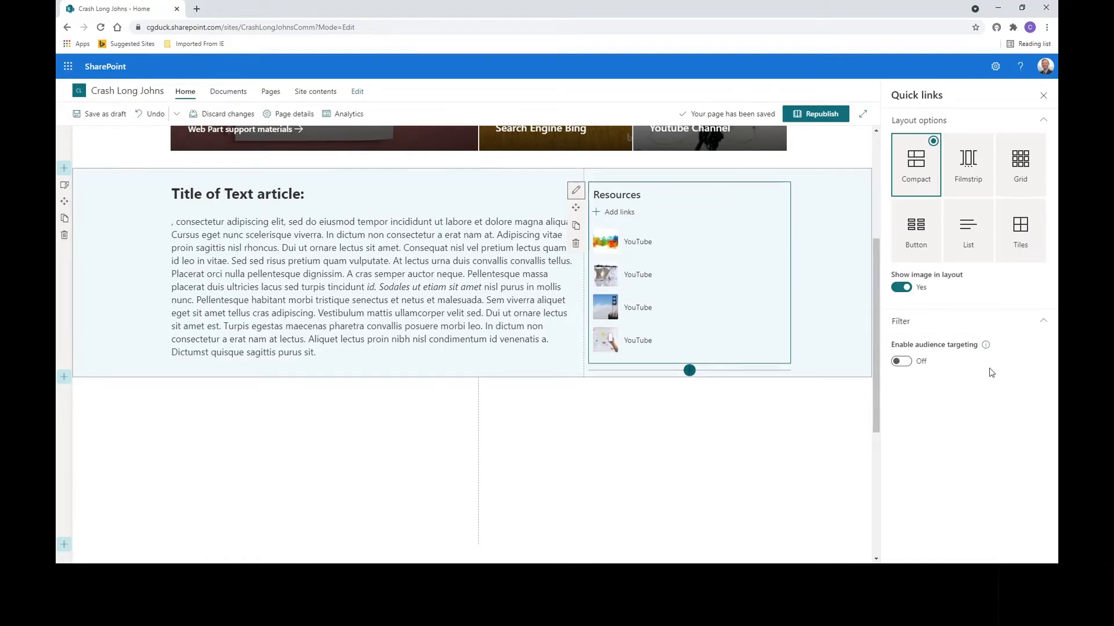
pyautogui.moveTo(979, 350)
# Toggle the Compact layout's images off and back on, and try the Filmstrip layout by paging through all its links
pyautogui.click(899, 288)
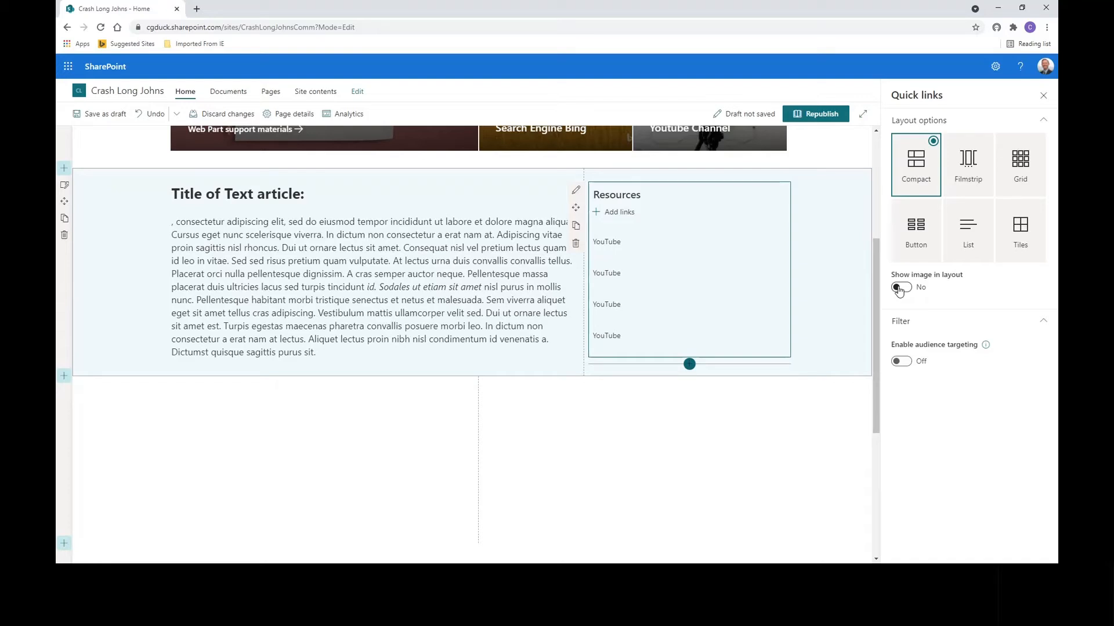
pyautogui.click(906, 290)
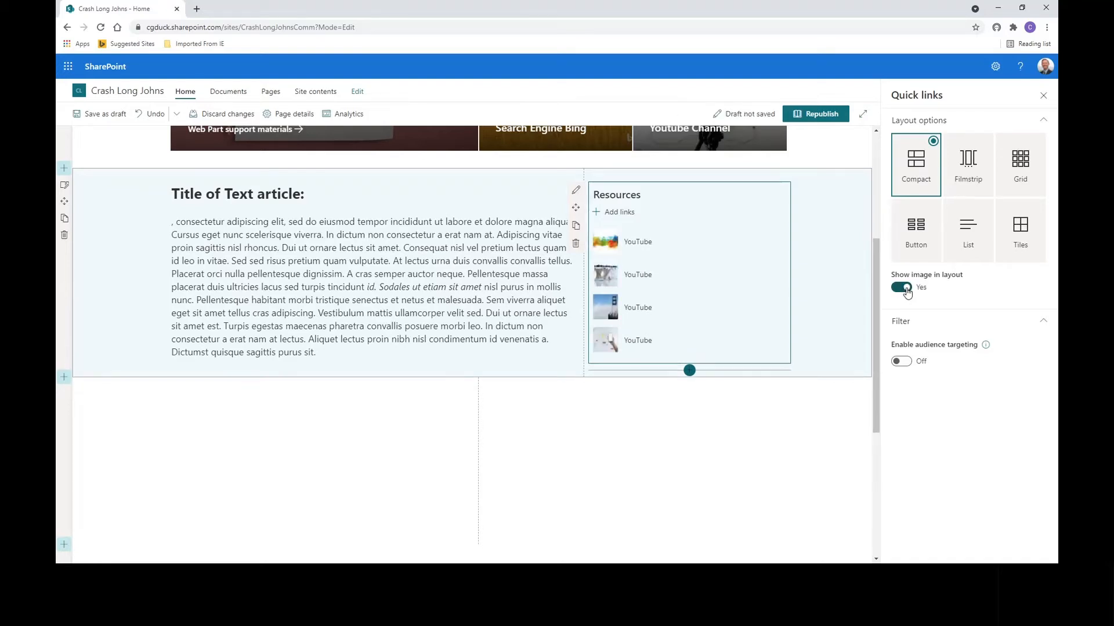
pyautogui.click(985, 143)
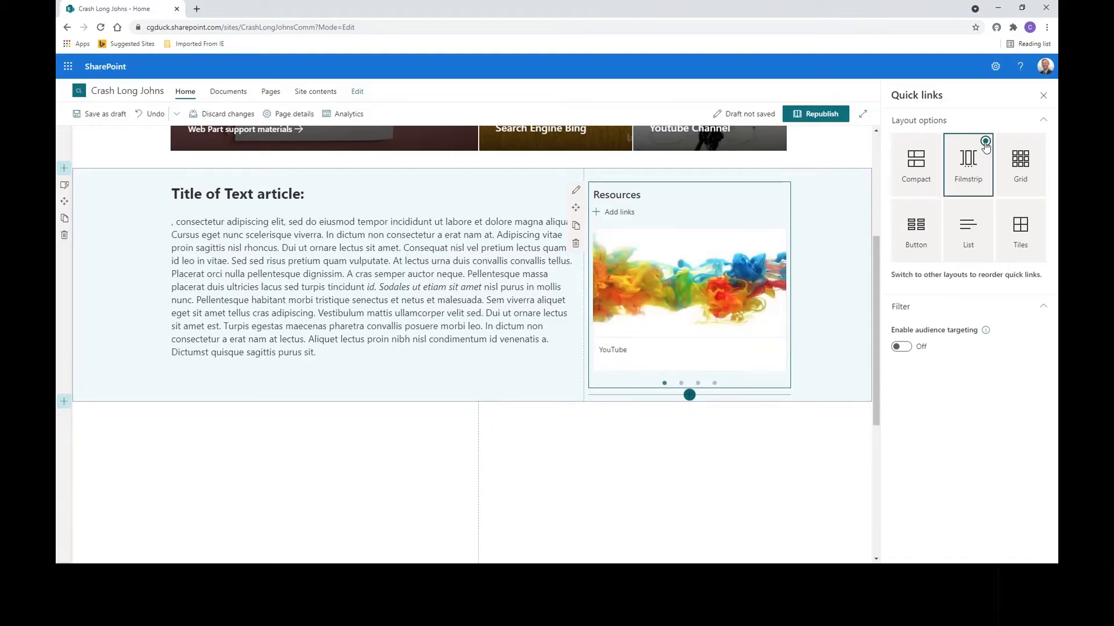
pyautogui.click(776, 302)
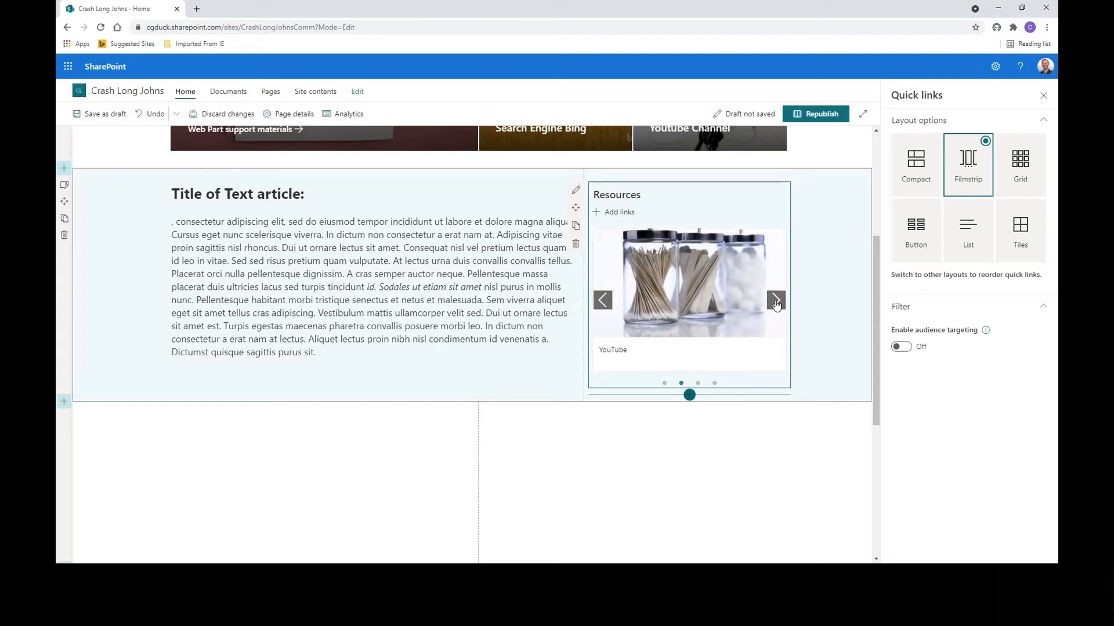
pyautogui.click(776, 302)
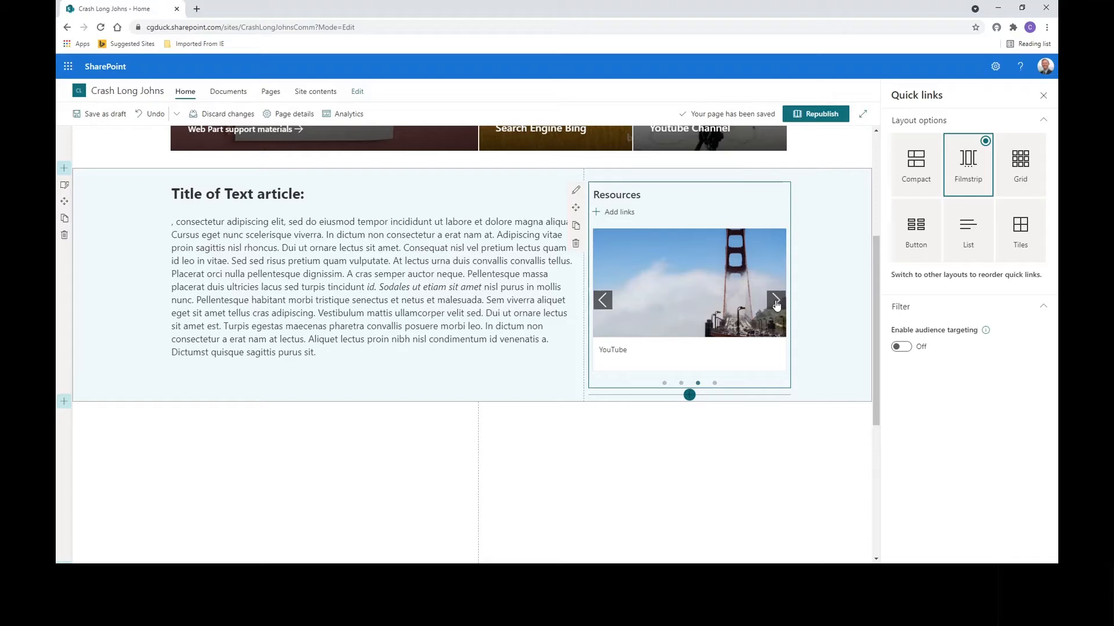
pyautogui.click(776, 302)
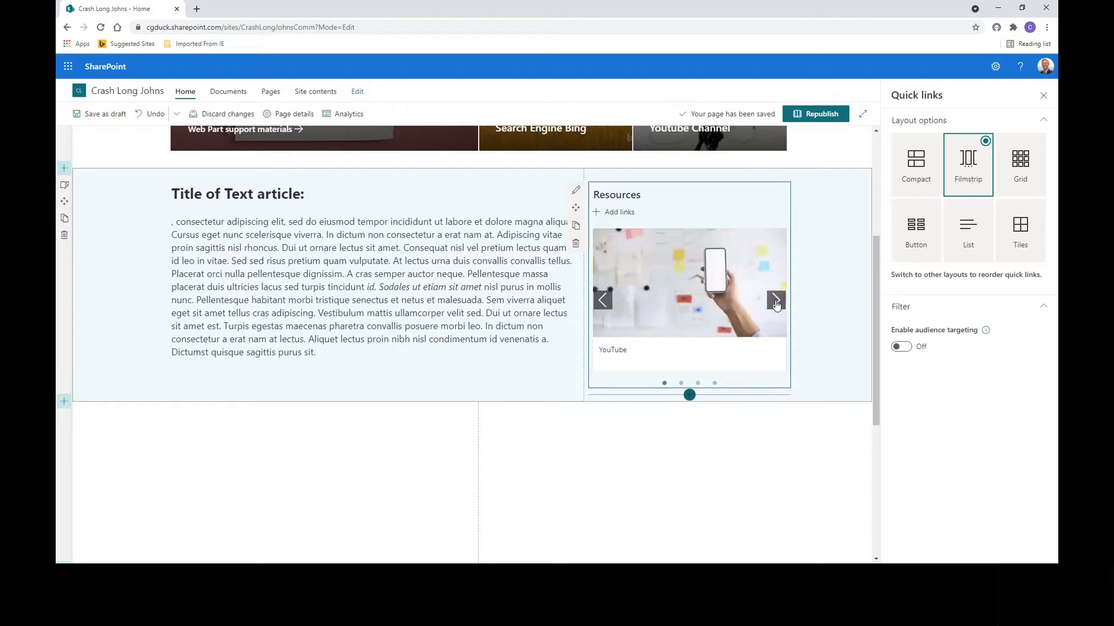
pyautogui.click(776, 302)
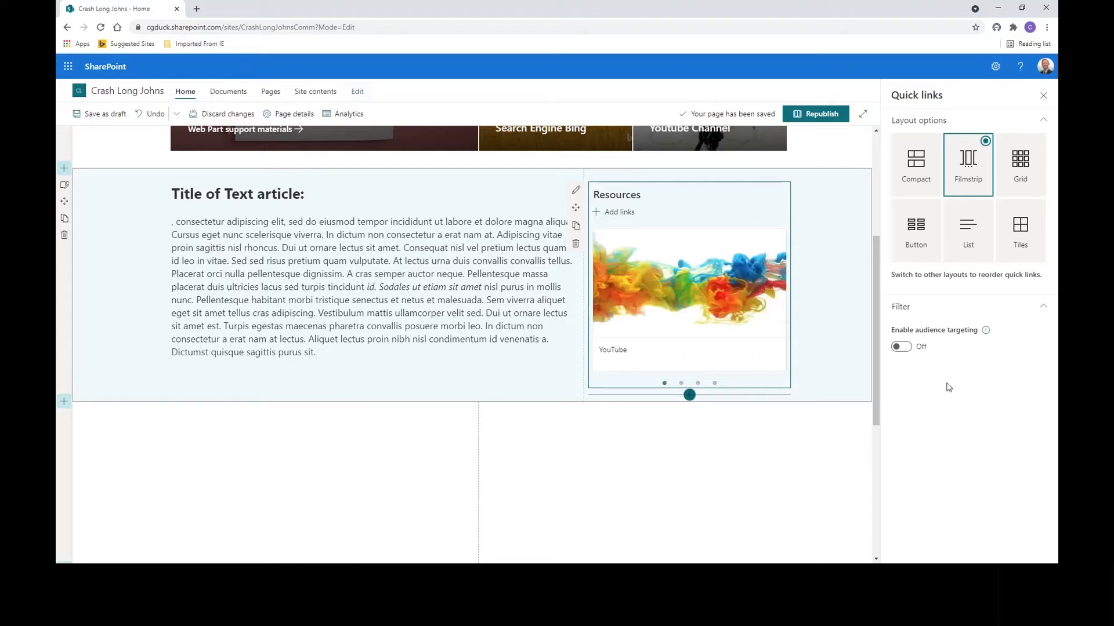
# Try the Grid layout for the Resources links and look over the resulting cards
pyautogui.click(1022, 161)
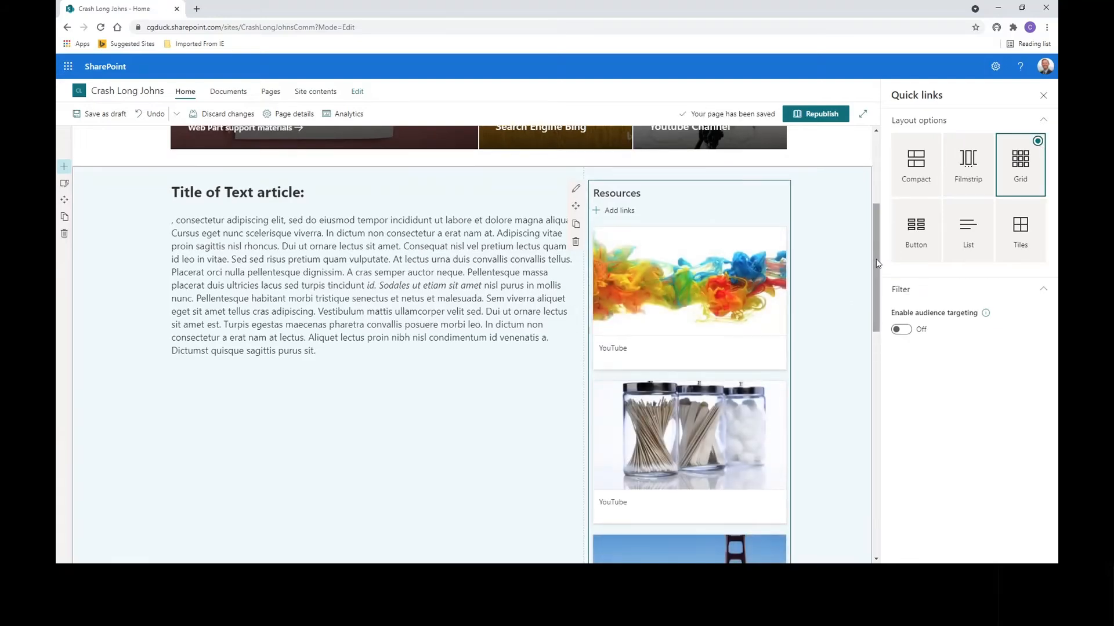
pyautogui.moveTo(875, 259); pyautogui.dragTo(869, 301)
pyautogui.scroll(3, 869, 301)
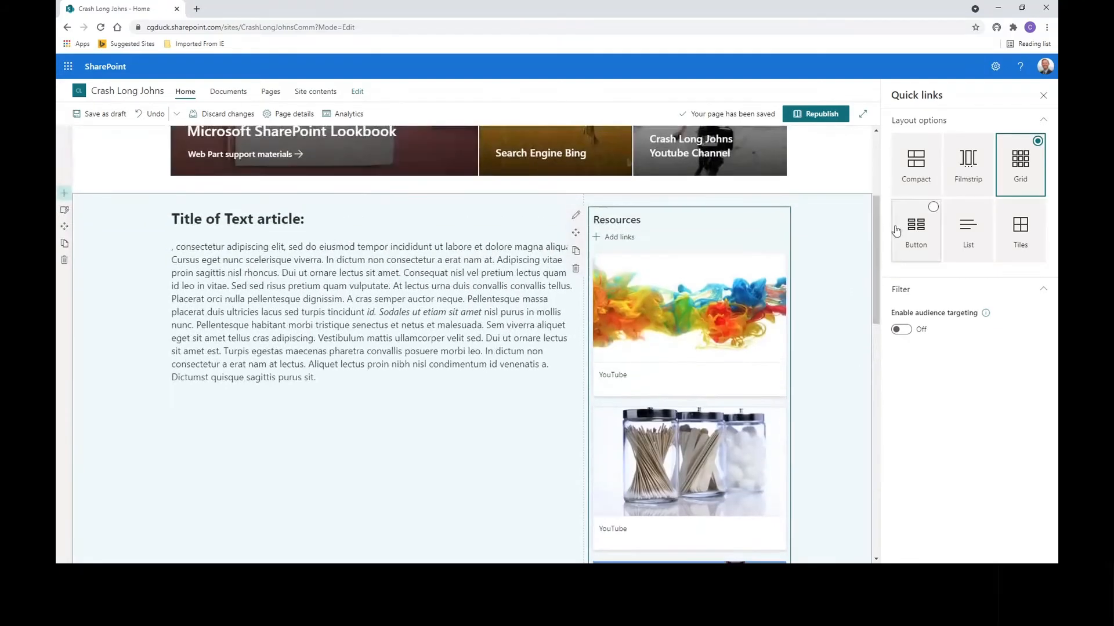
# Switch the Resources links to the Button layout, toggling the descriptions on and back off
pyautogui.click(933, 210)
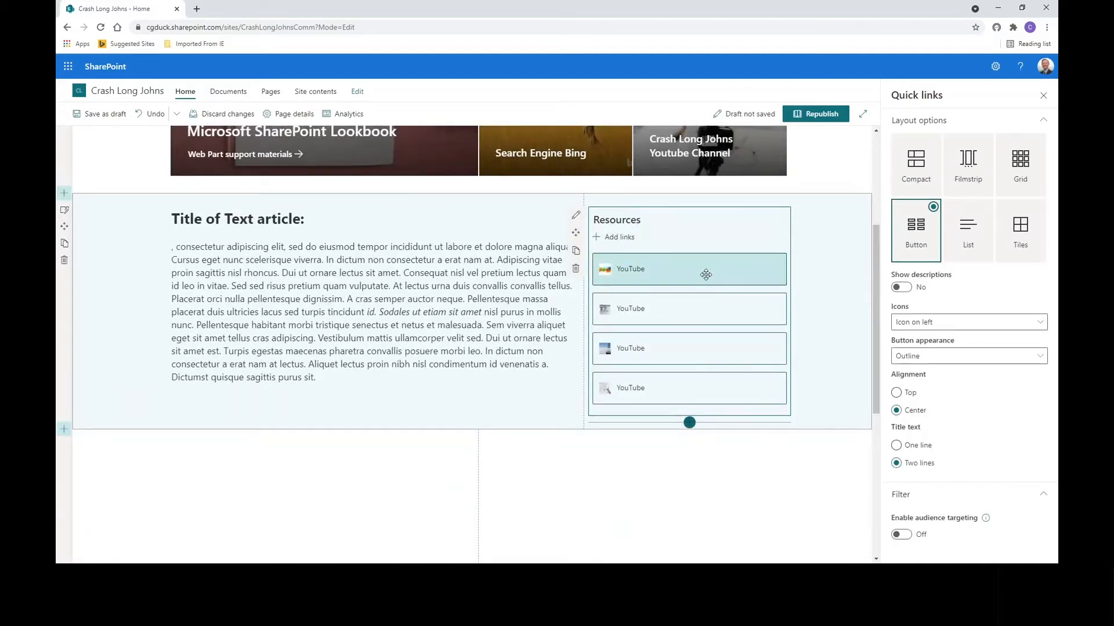
pyautogui.click(903, 289)
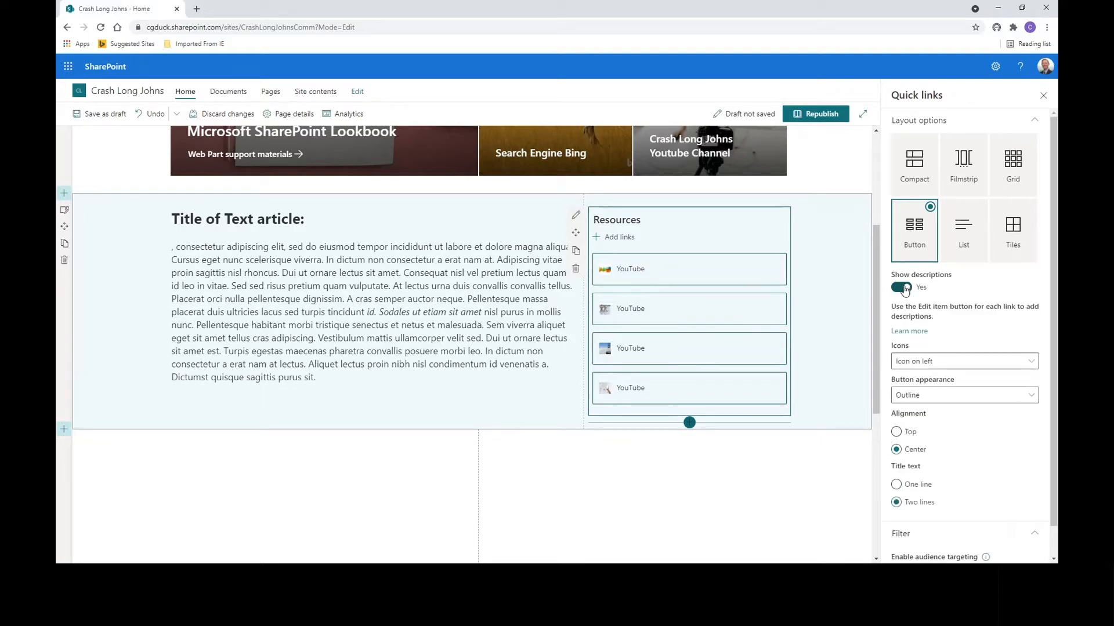
pyautogui.click(903, 288)
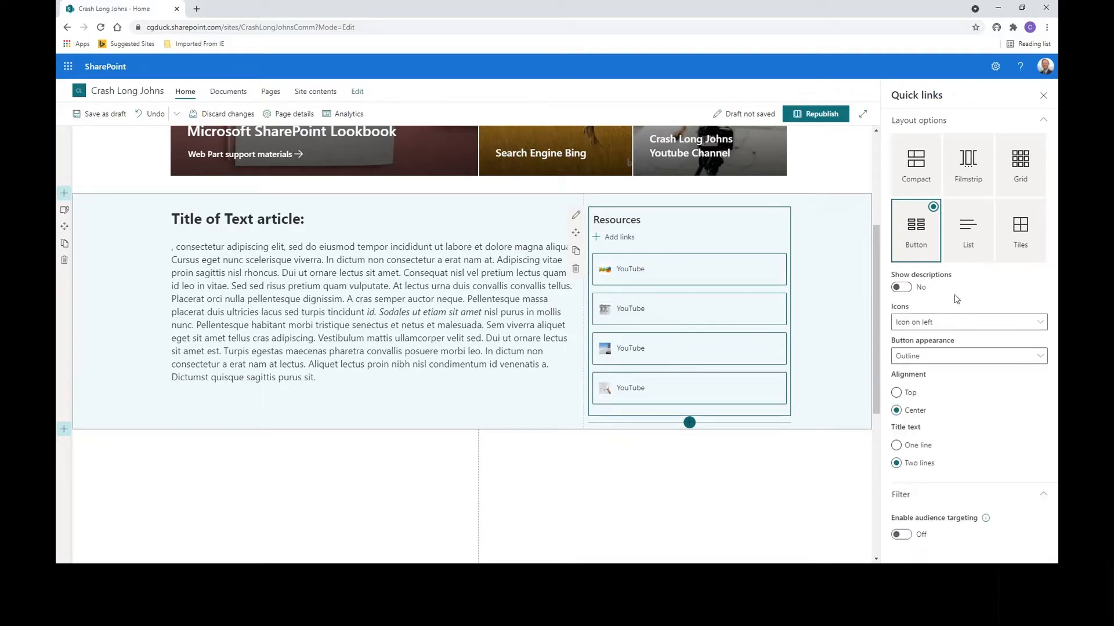
# Try the No icon and Icon on top settings for the buttons, and return to Icon on left
pyautogui.click(1036, 323)
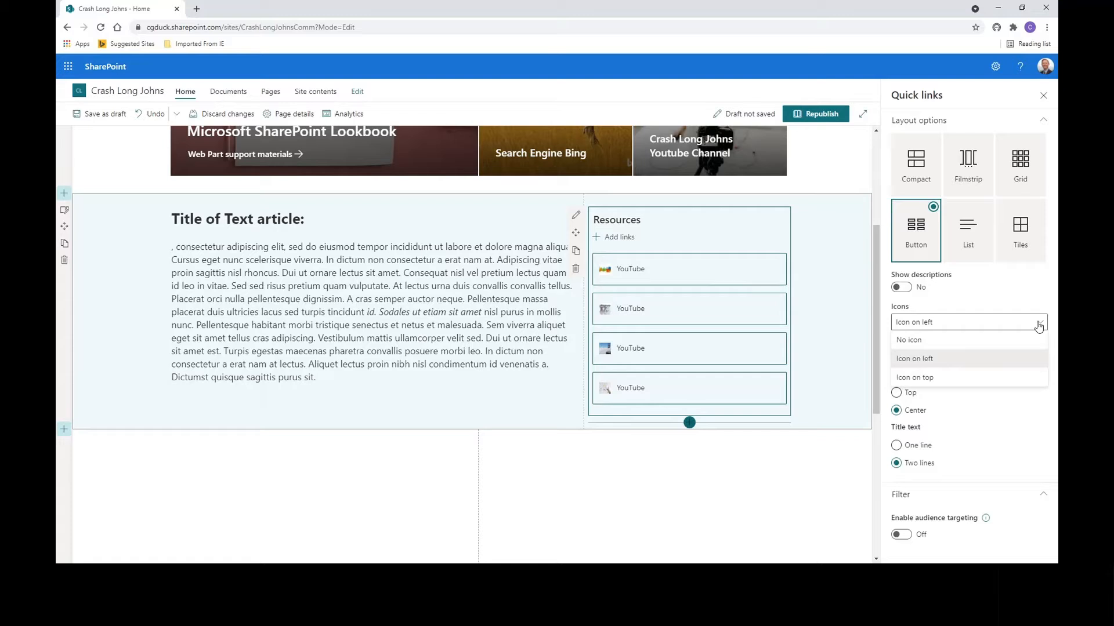
pyautogui.click(957, 341)
pyautogui.click(1038, 325)
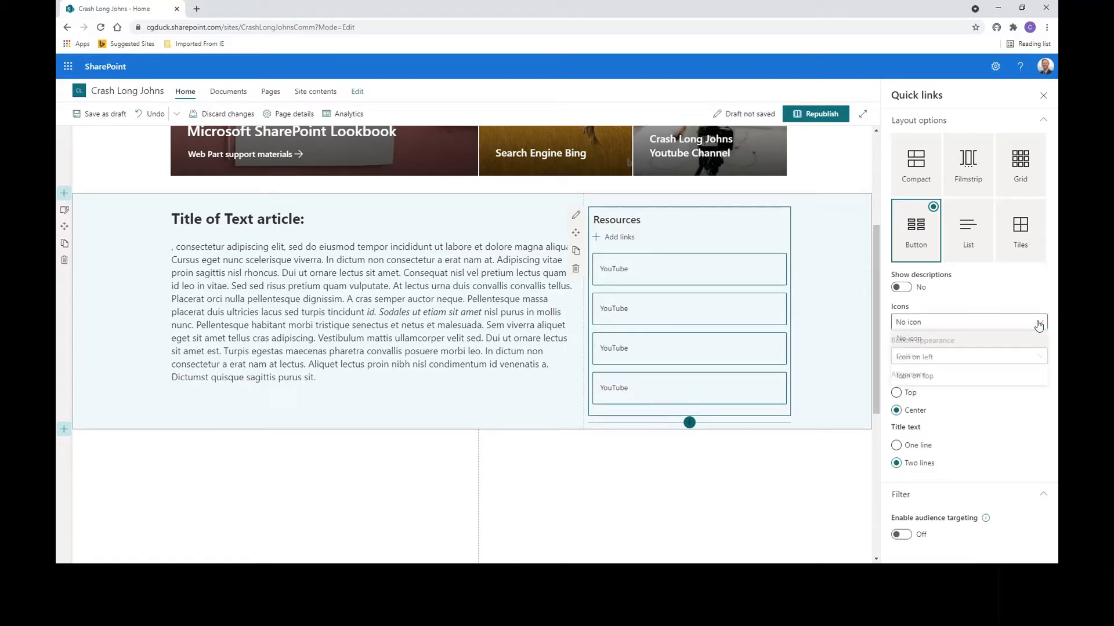
pyautogui.click(943, 357)
pyautogui.click(1032, 323)
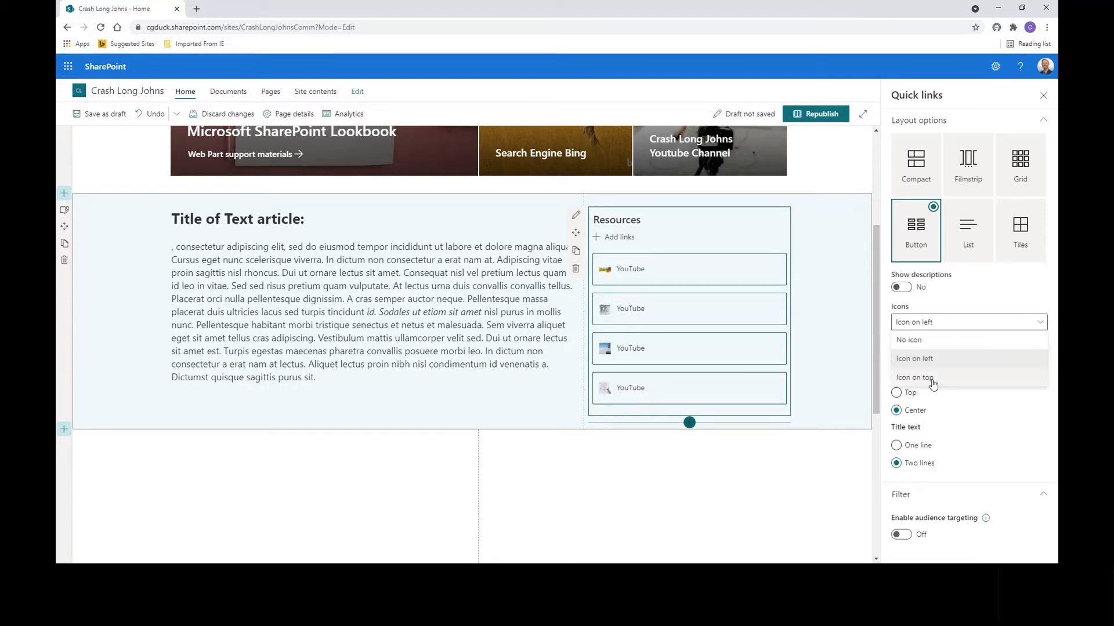
pyautogui.click(930, 380)
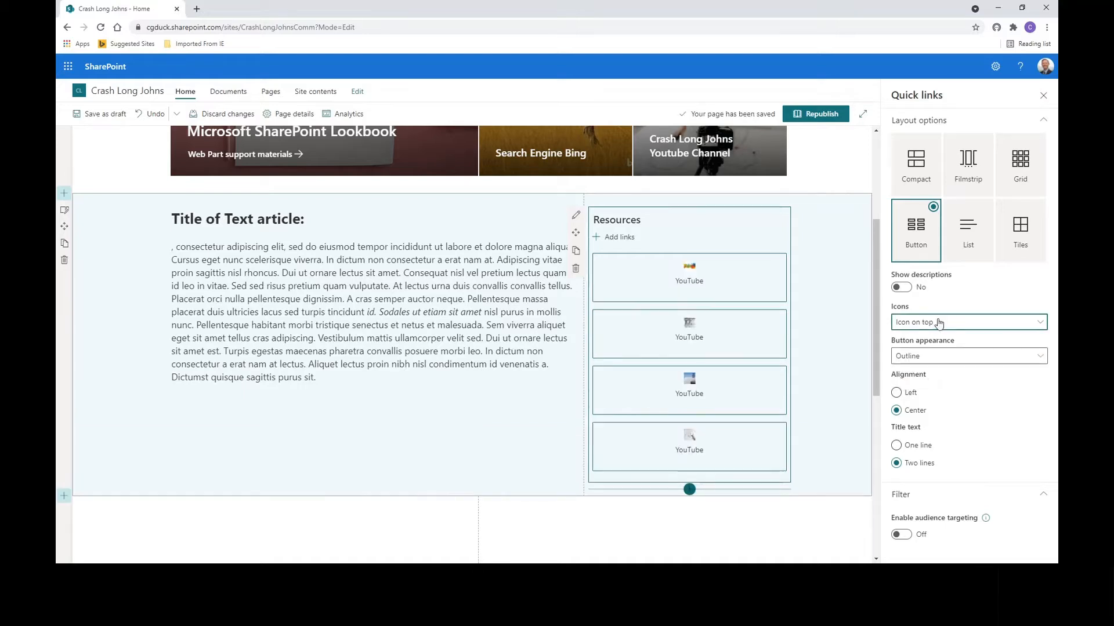
pyautogui.click(939, 324)
pyautogui.click(935, 359)
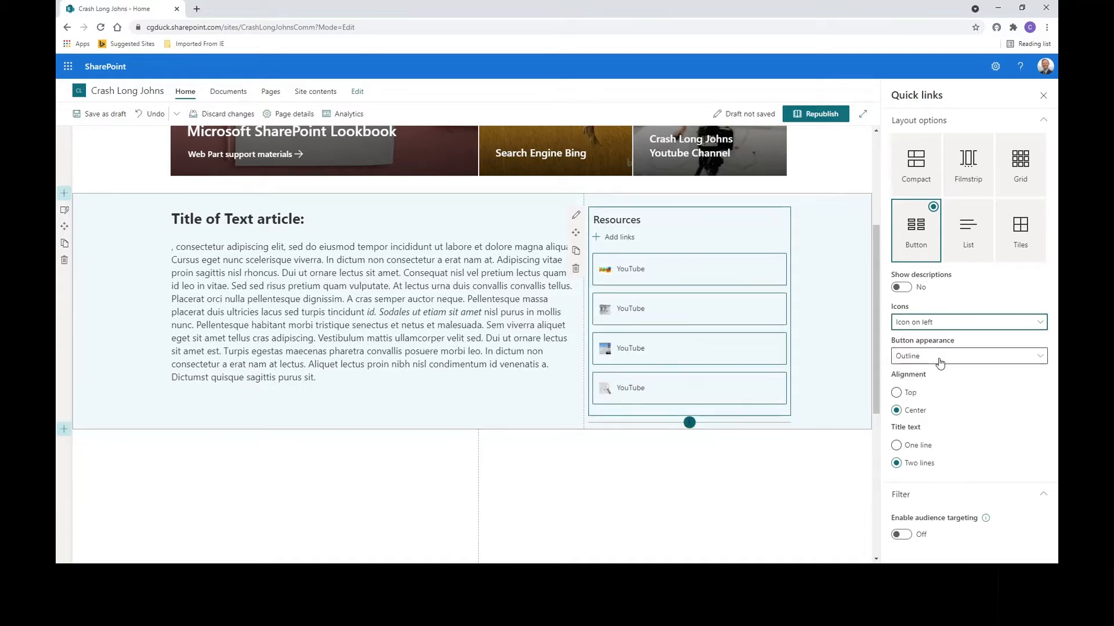
# Try the No outline and Fill color button appearances and the Top alignment, restoring Outline and Center
pyautogui.click(938, 359)
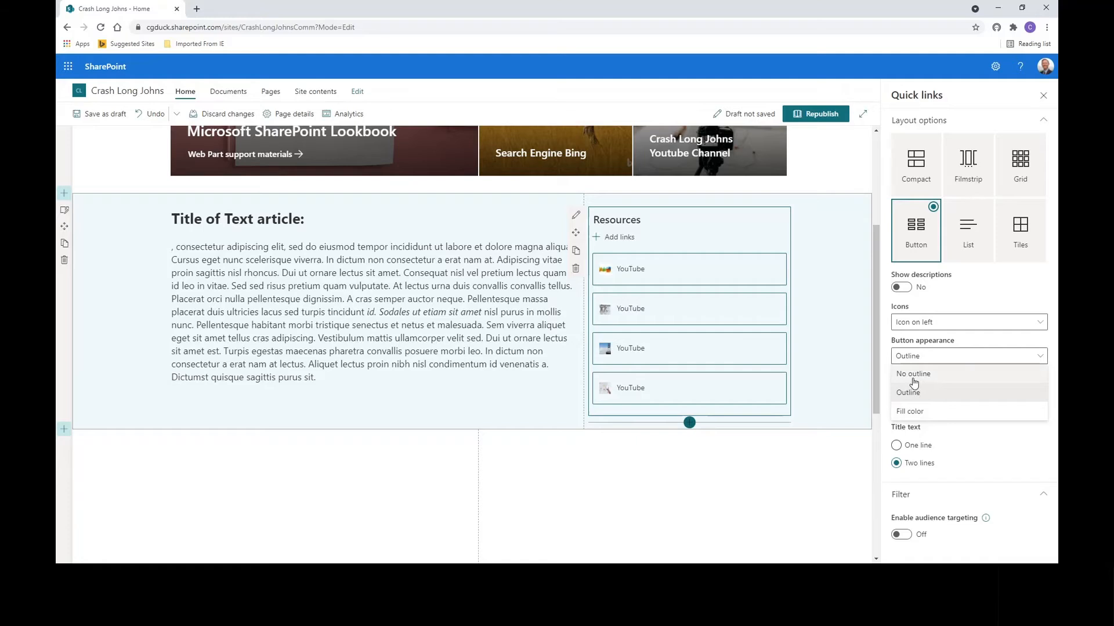
pyautogui.click(914, 376)
pyautogui.click(917, 360)
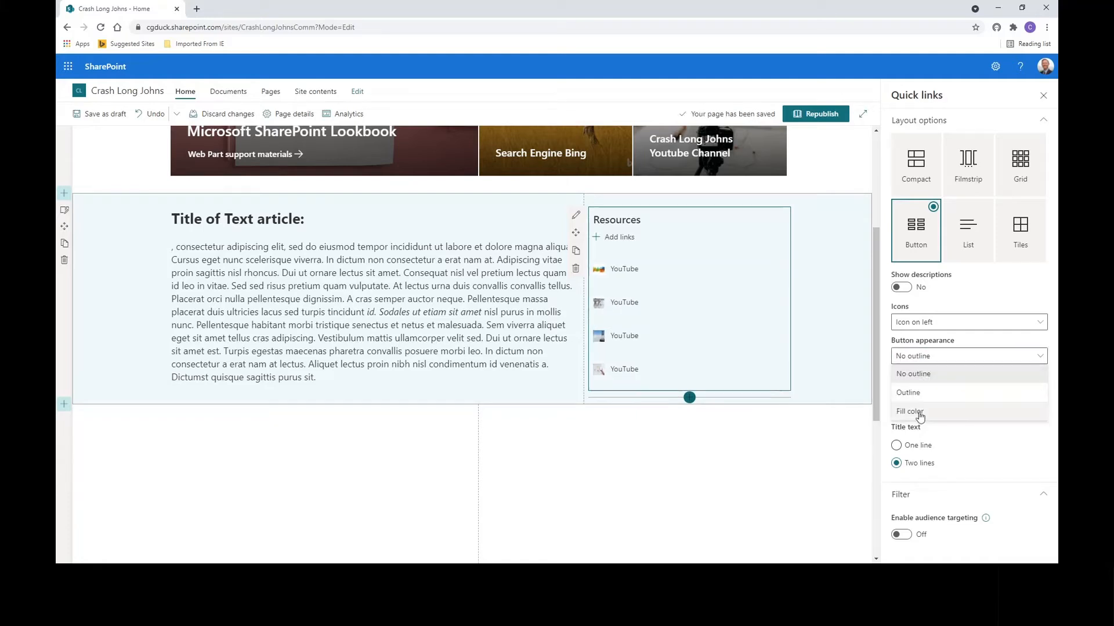
pyautogui.click(918, 415)
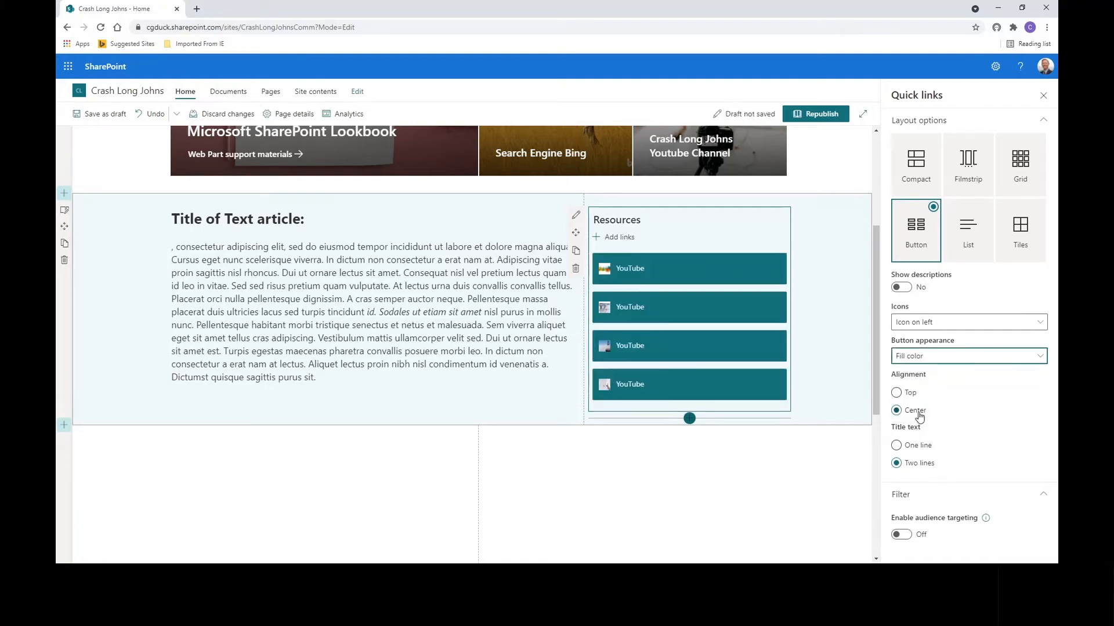
pyautogui.click(923, 364)
pyautogui.click(910, 393)
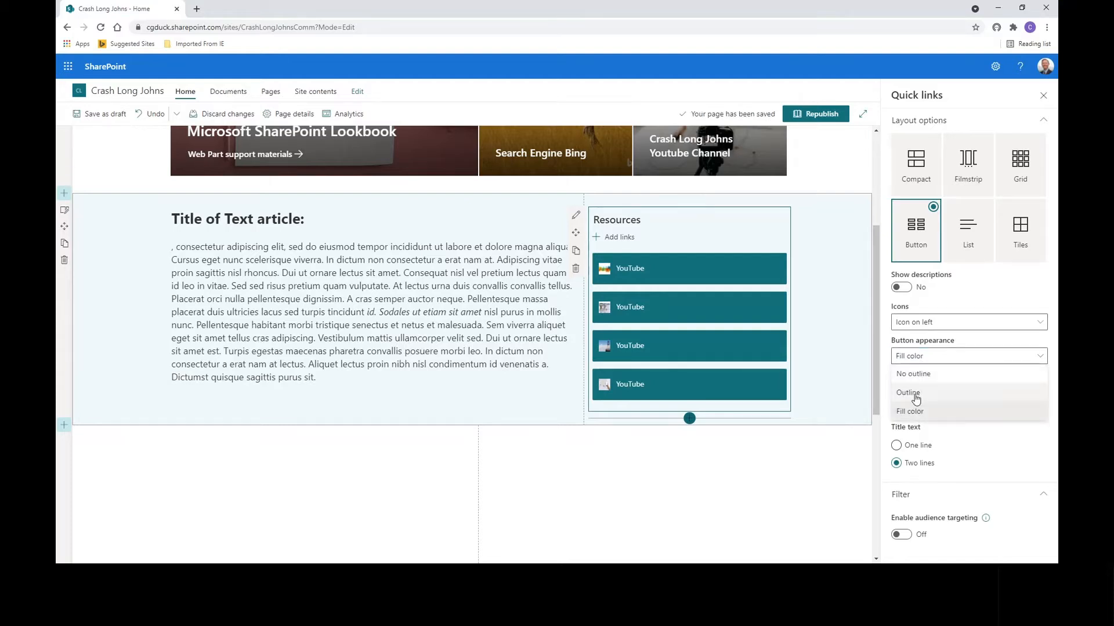
pyautogui.click(897, 393)
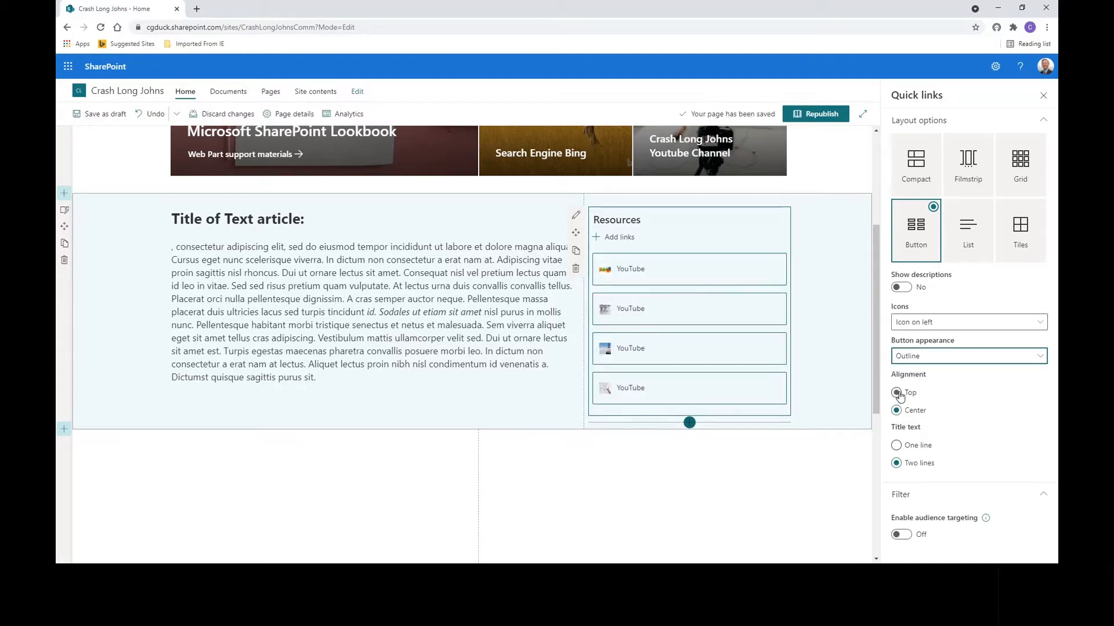
pyautogui.click(897, 411)
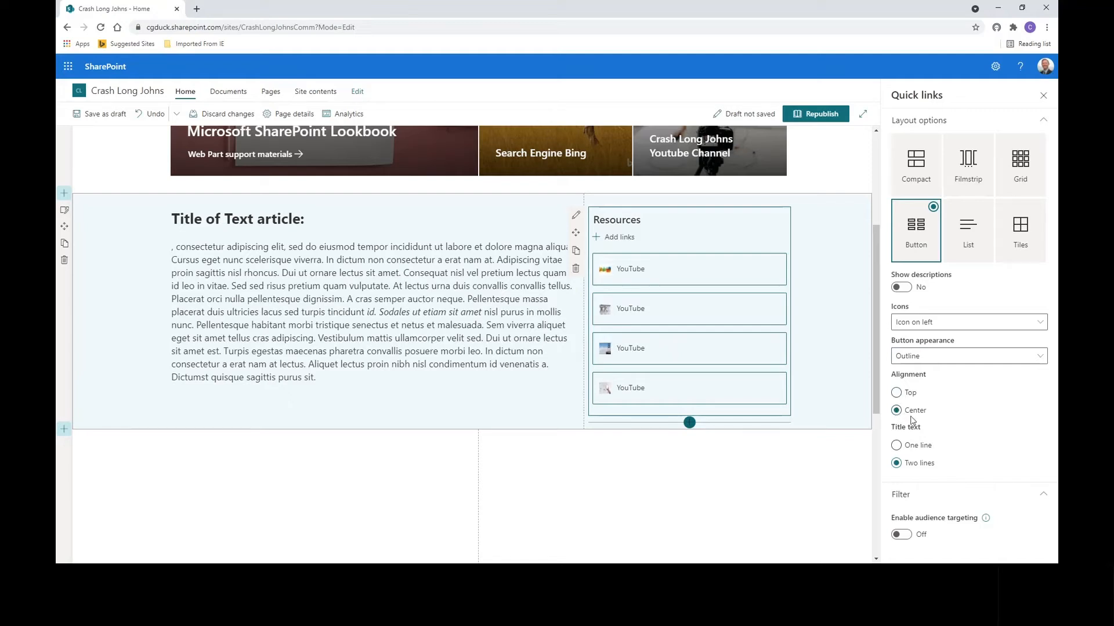
# Compare the one-line and two-line title text settings for the Resources buttons and keep One line
pyautogui.click(896, 445)
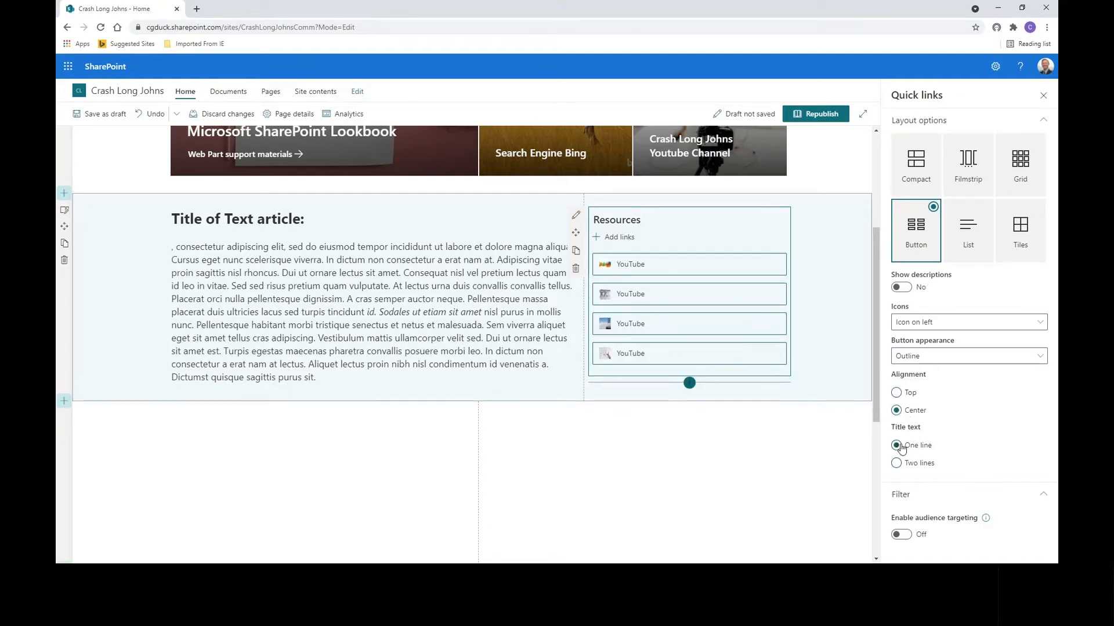
pyautogui.click(896, 464)
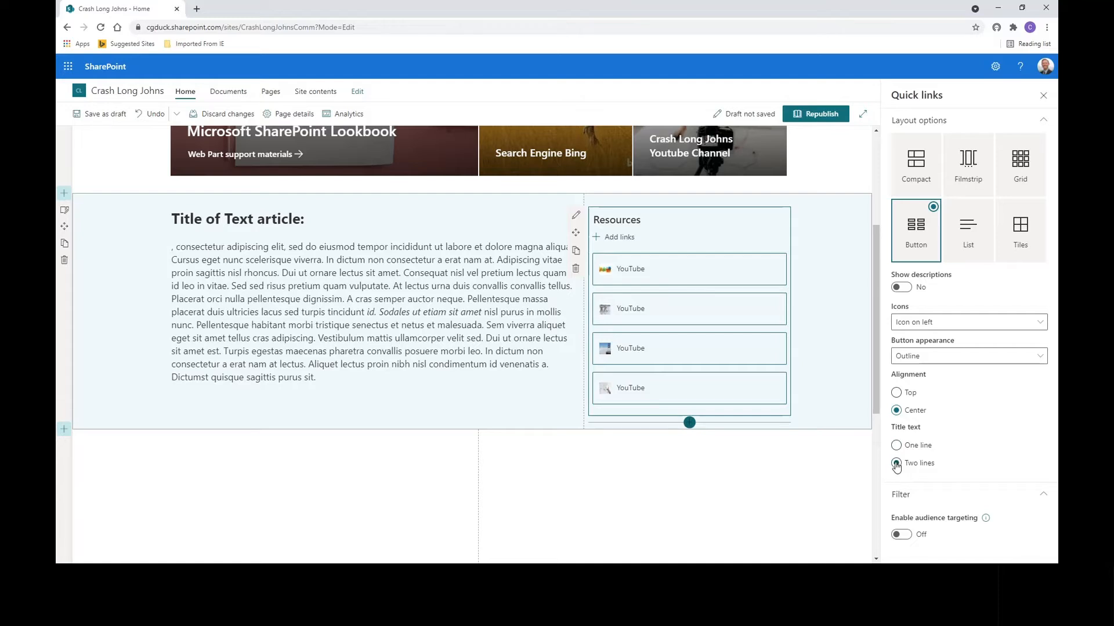
pyautogui.click(897, 446)
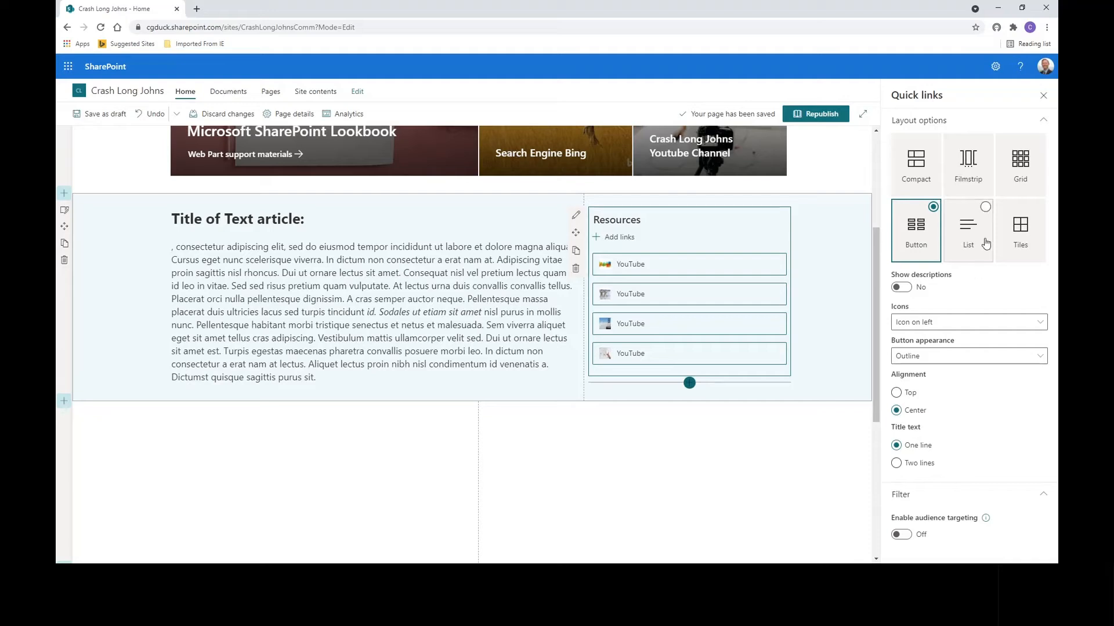
# Try the List layout, and the Tiles layout with Large, Extra large and Fill space icon sizes, returning to Large
pyautogui.click(986, 209)
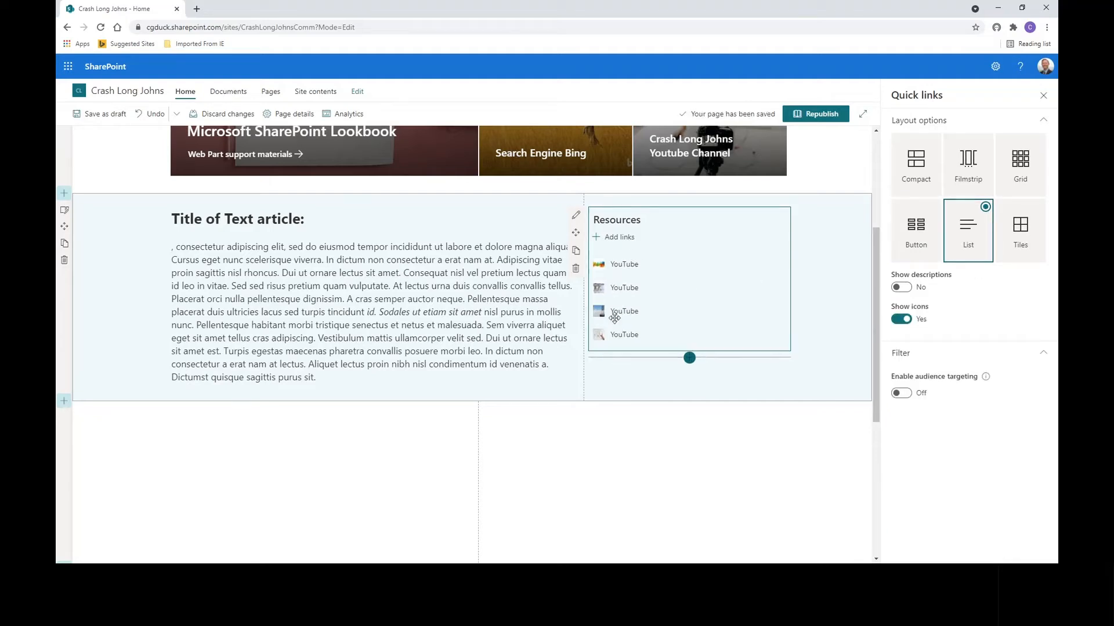
pyautogui.click(1036, 215)
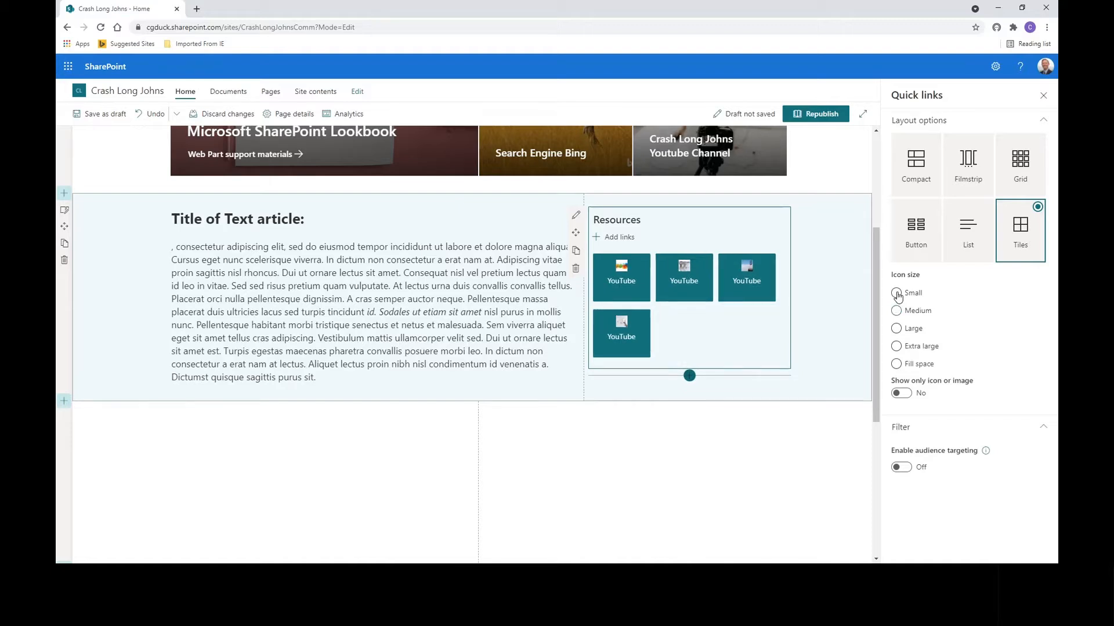
pyautogui.click(894, 329)
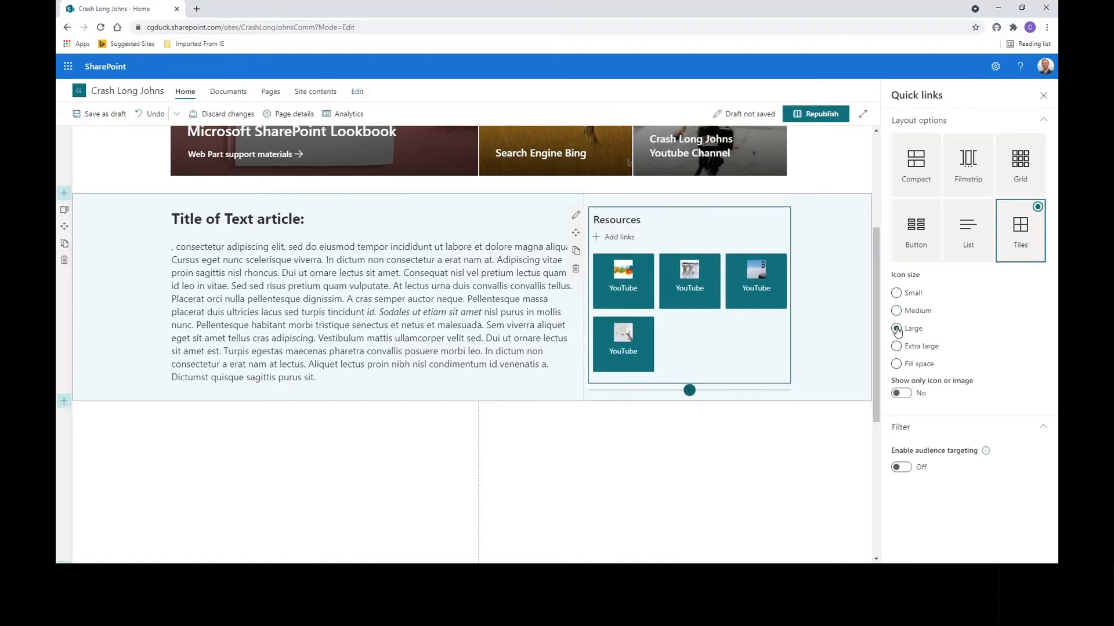
pyautogui.click(896, 348)
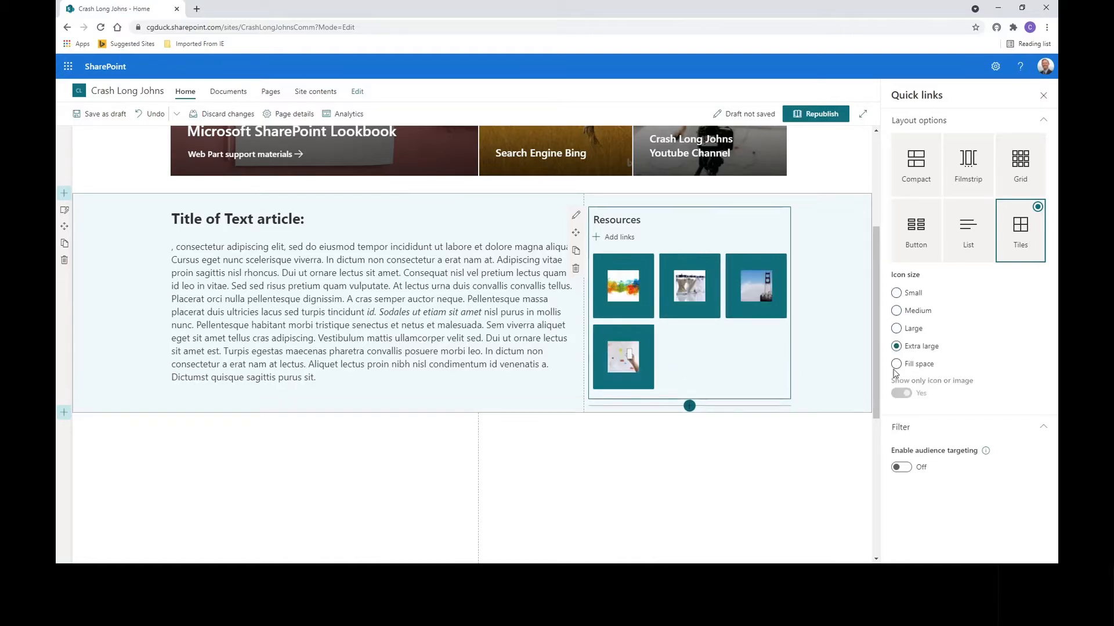
pyautogui.click(895, 365)
pyautogui.click(896, 347)
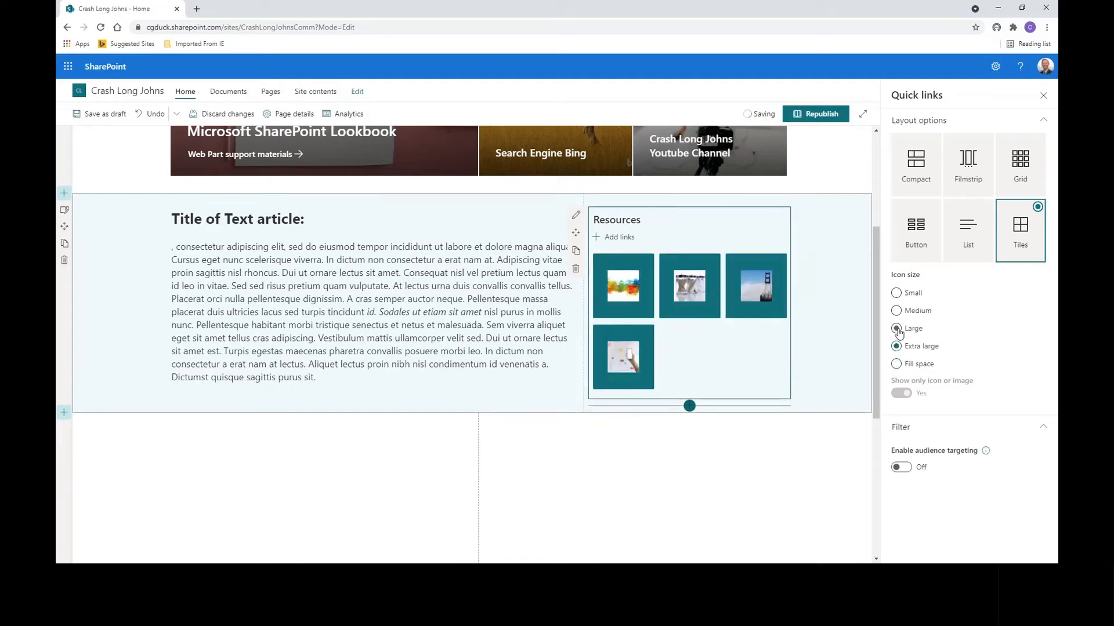
pyautogui.click(898, 330)
# Try showing only the icon or image on the Resources tiles and return the option to No
pyautogui.click(899, 394)
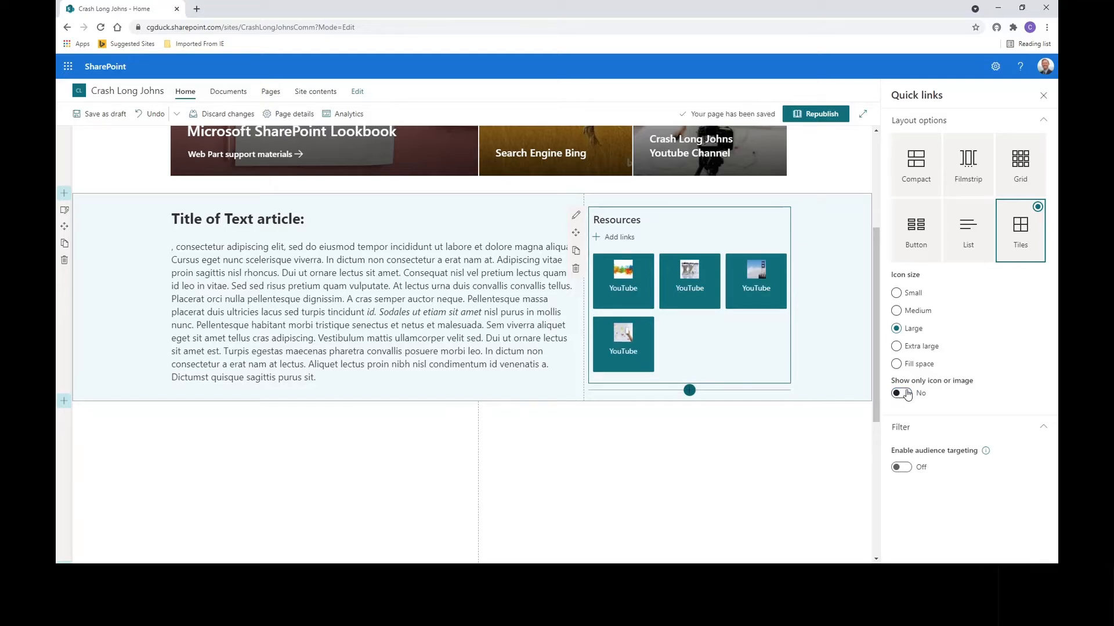
pyautogui.click(901, 394)
pyautogui.click(906, 395)
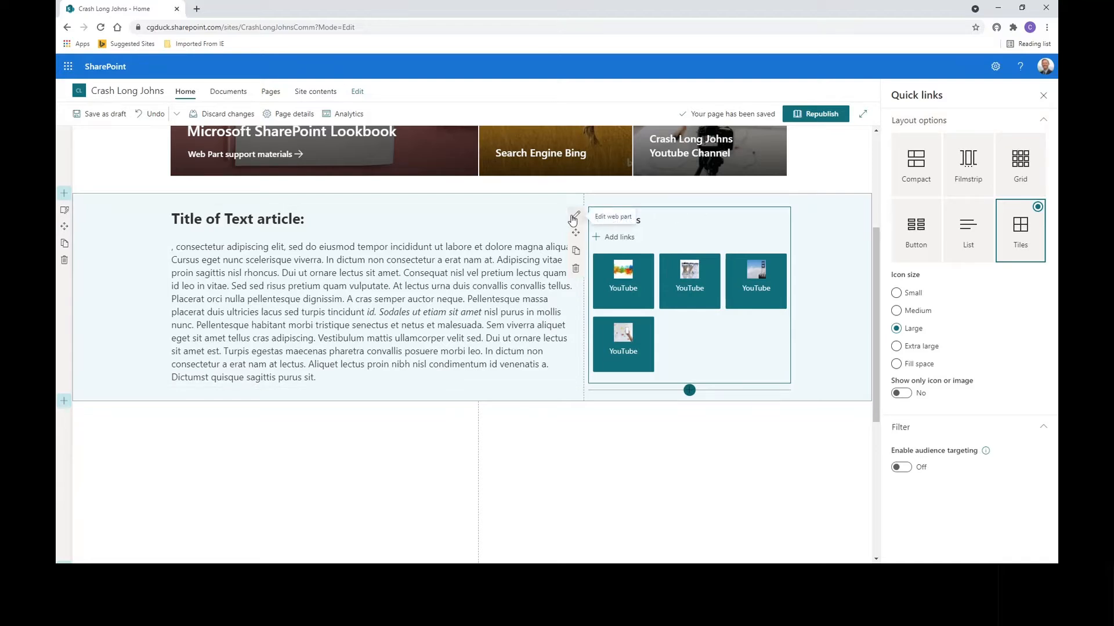
# Compare the Button, Grid, Filmstrip and Compact layouts for the Resources links
pyautogui.click(931, 216)
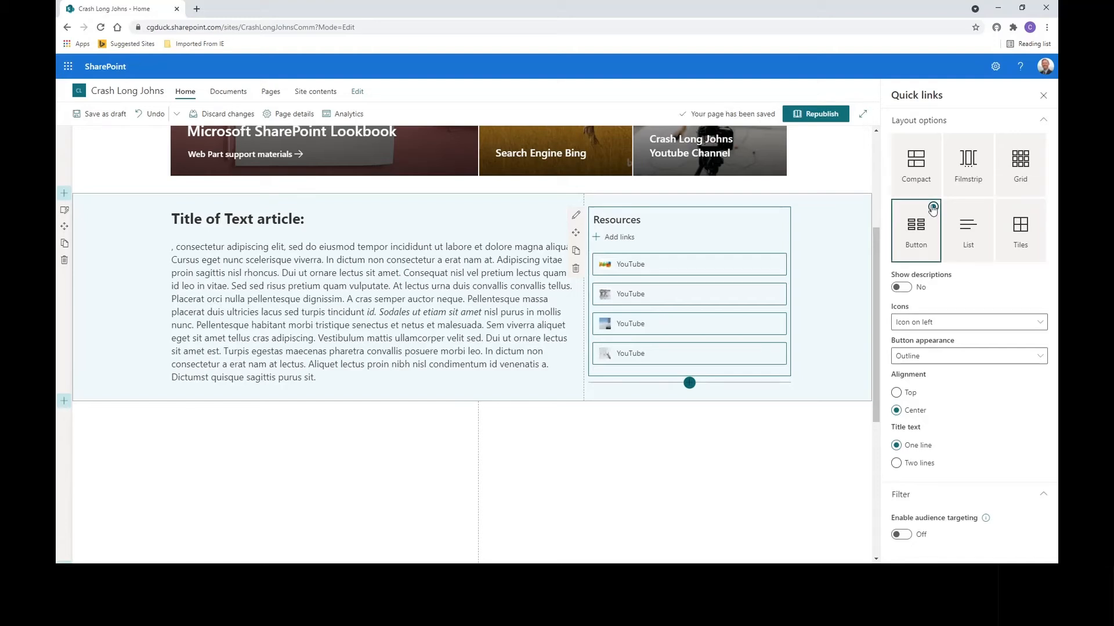
pyautogui.click(1037, 143)
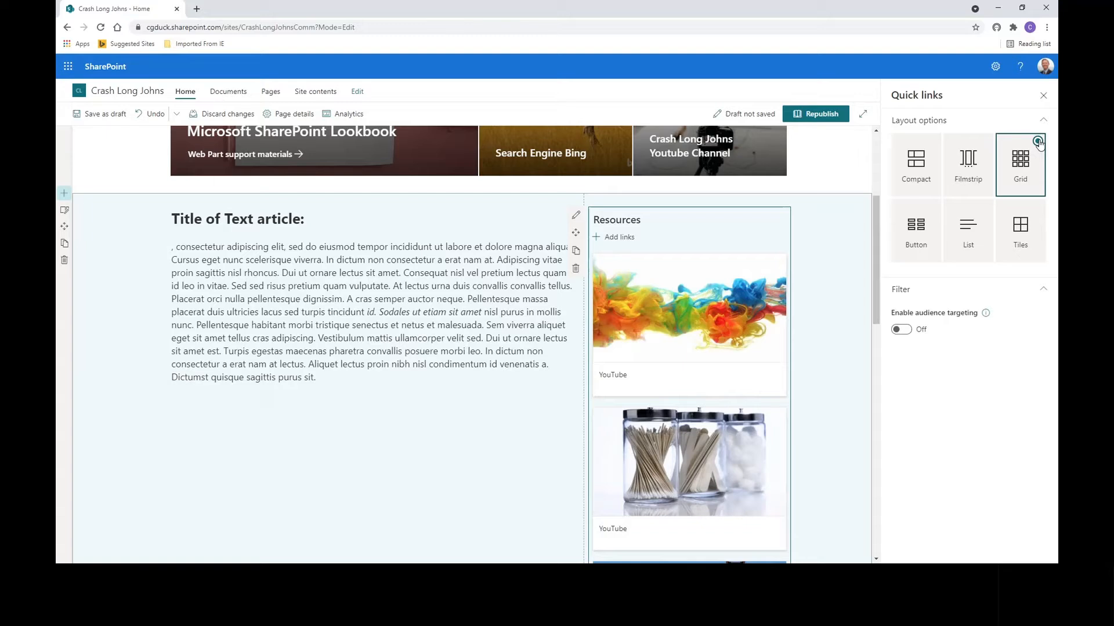
pyautogui.click(986, 144)
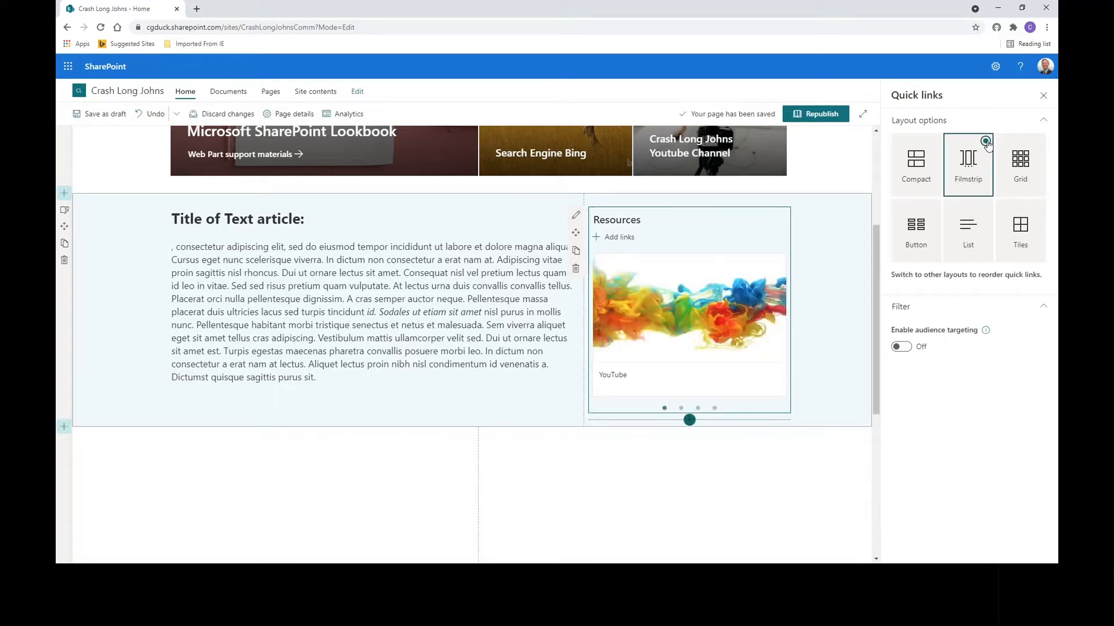
pyautogui.click(934, 143)
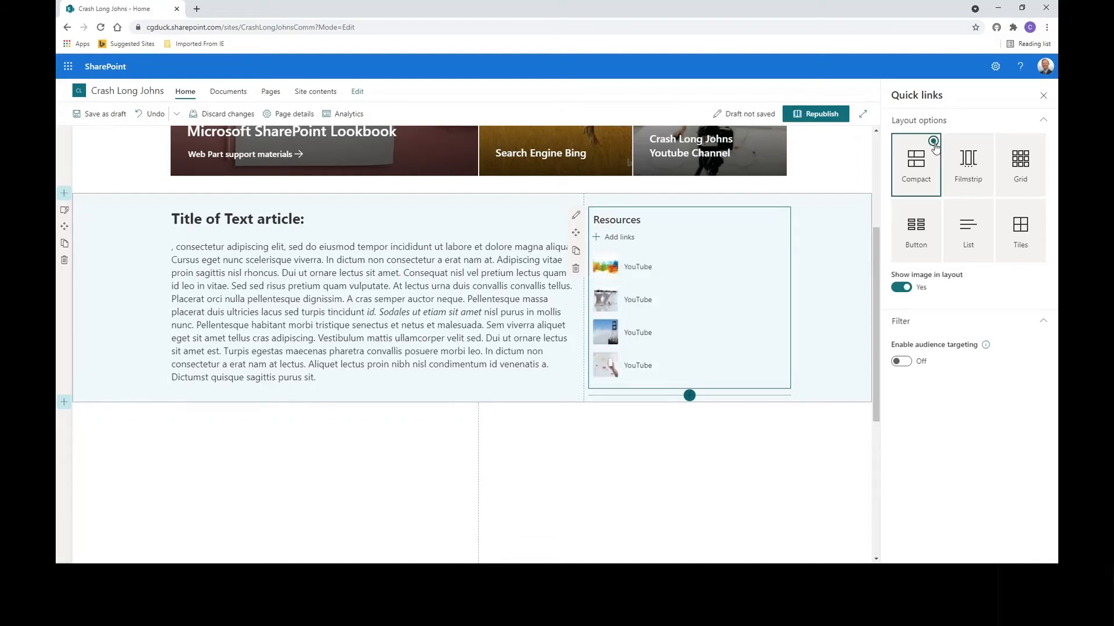
# Set the Resources links to the Button layout with the Fill color button appearance
pyautogui.click(932, 211)
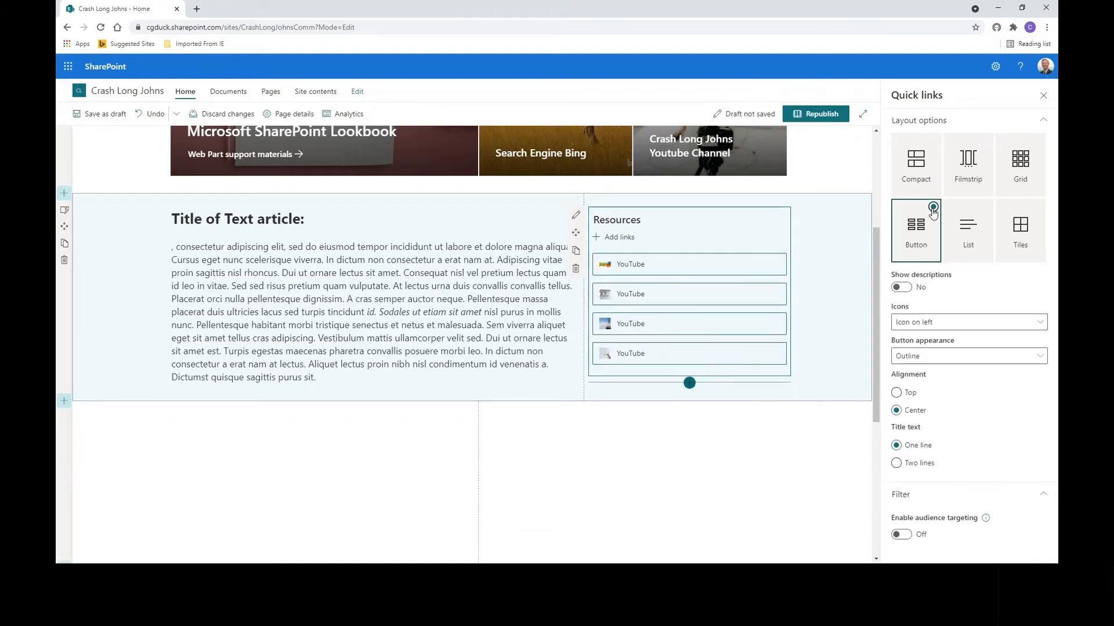
pyautogui.click(931, 362)
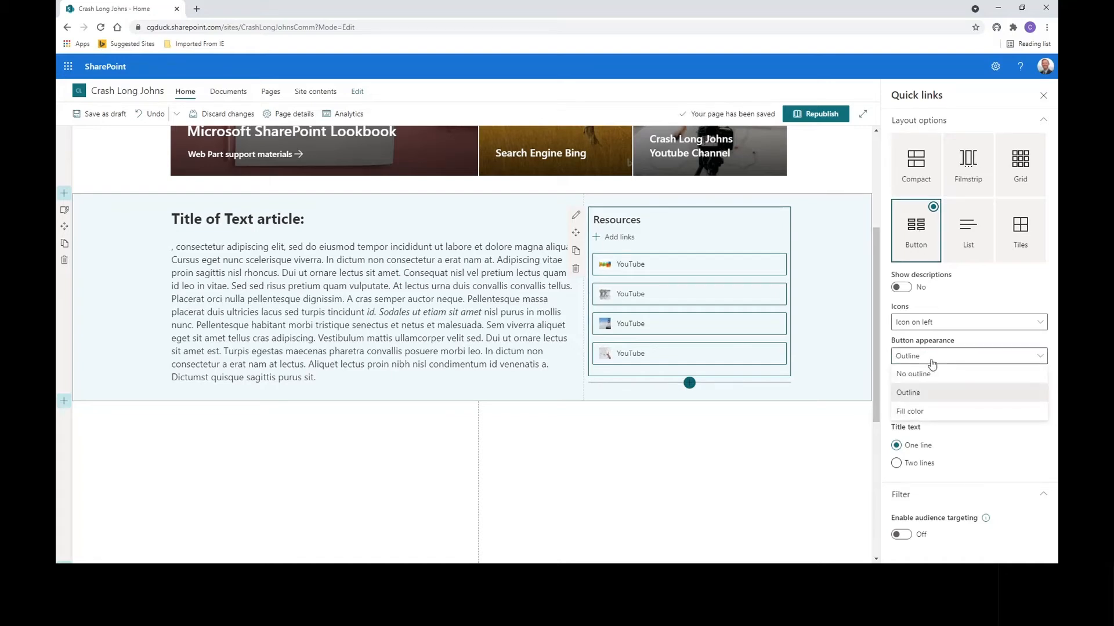
pyautogui.click(917, 411)
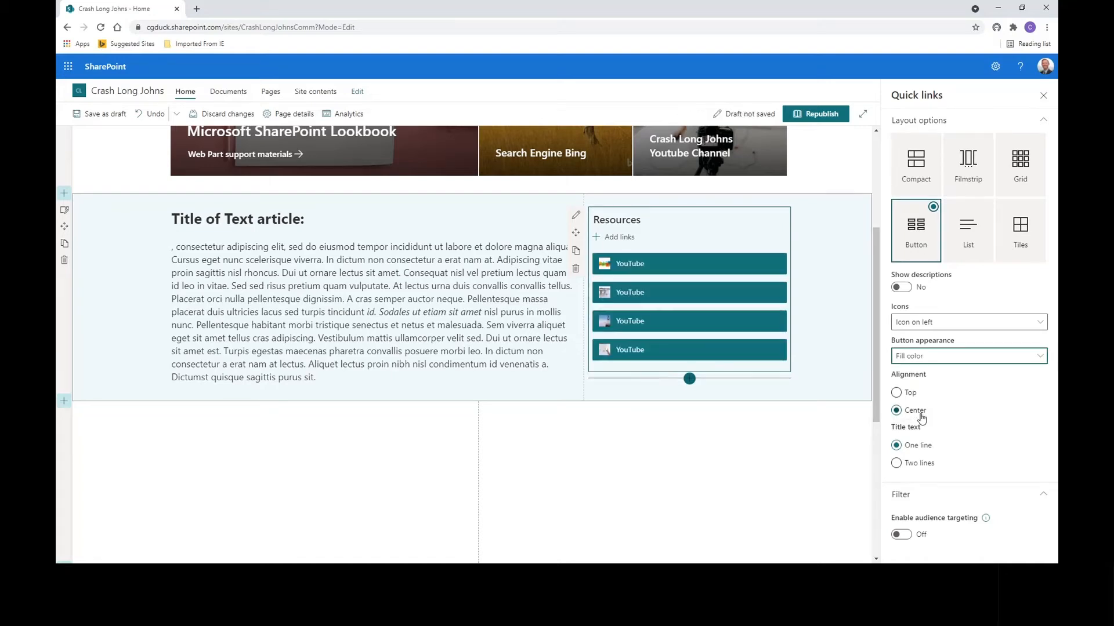
pyautogui.click(954, 361)
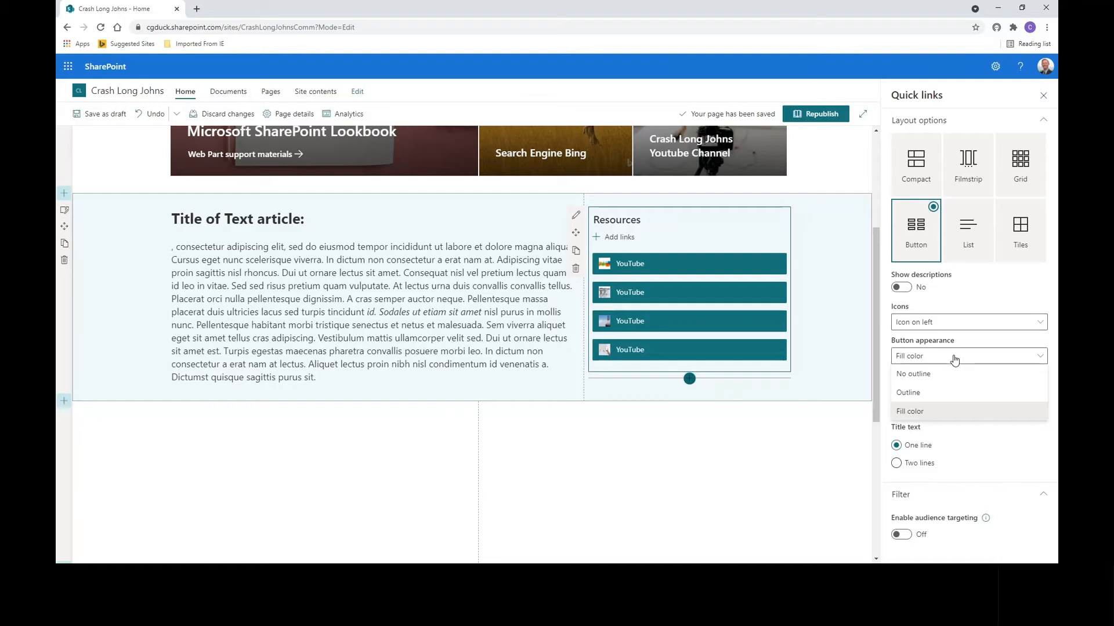
pyautogui.click(993, 300)
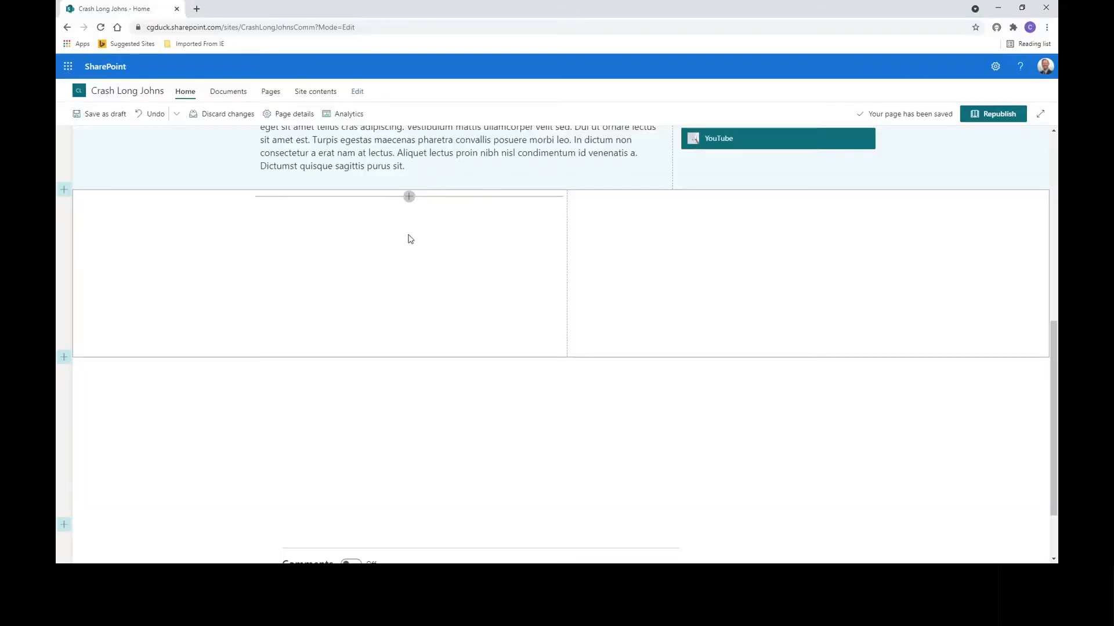
# Add a News web part to the first column of the empty two-column section and open its settings
pyautogui.click(409, 196)
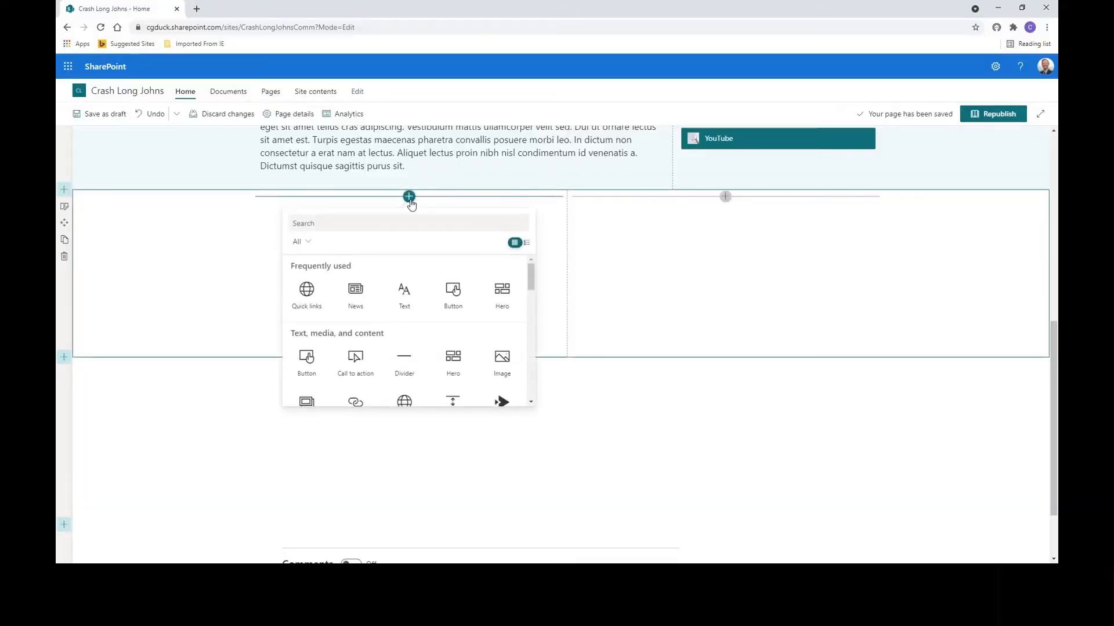
pyautogui.click(356, 293)
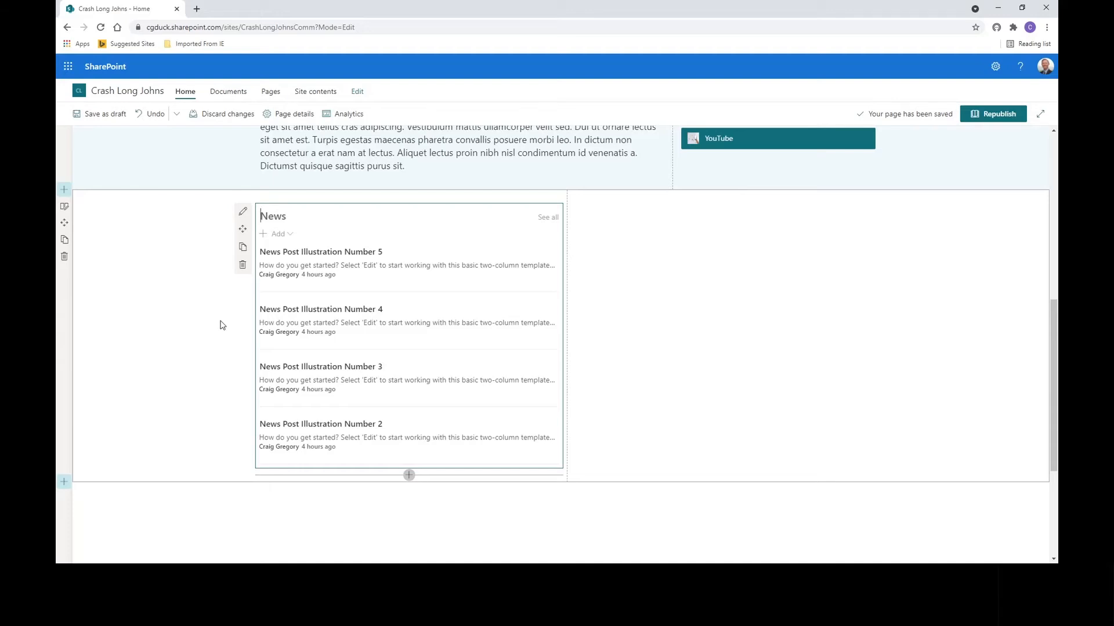
pyautogui.click(243, 213)
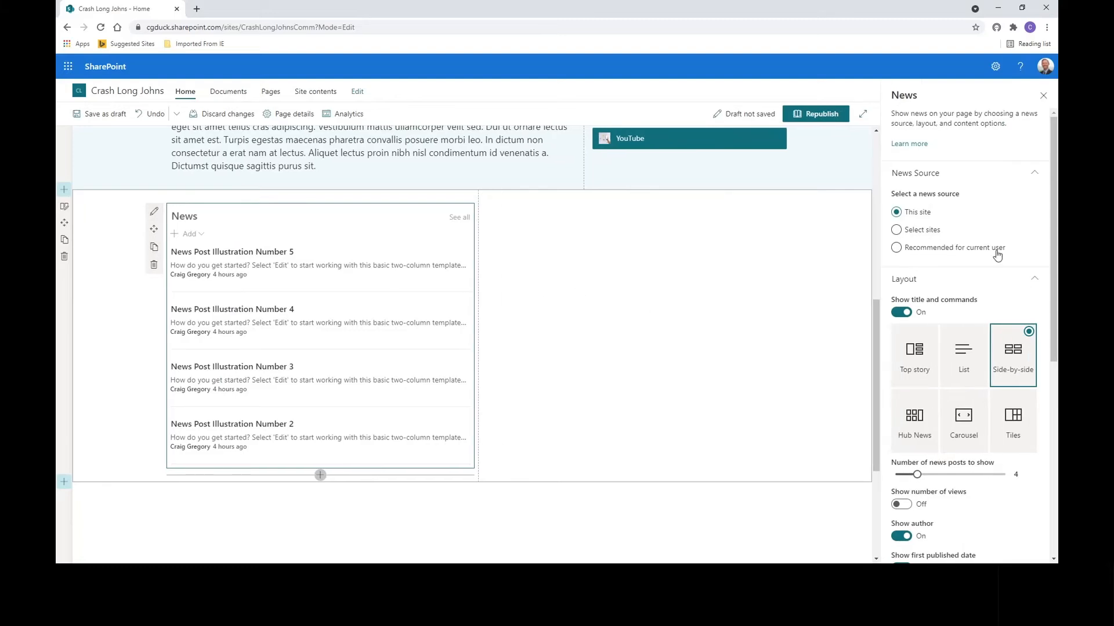
# Try Select sites and Recommended for current user as the news source, and return to This site
pyautogui.moveTo(1054, 192); pyautogui.dragTo(1056, 213)
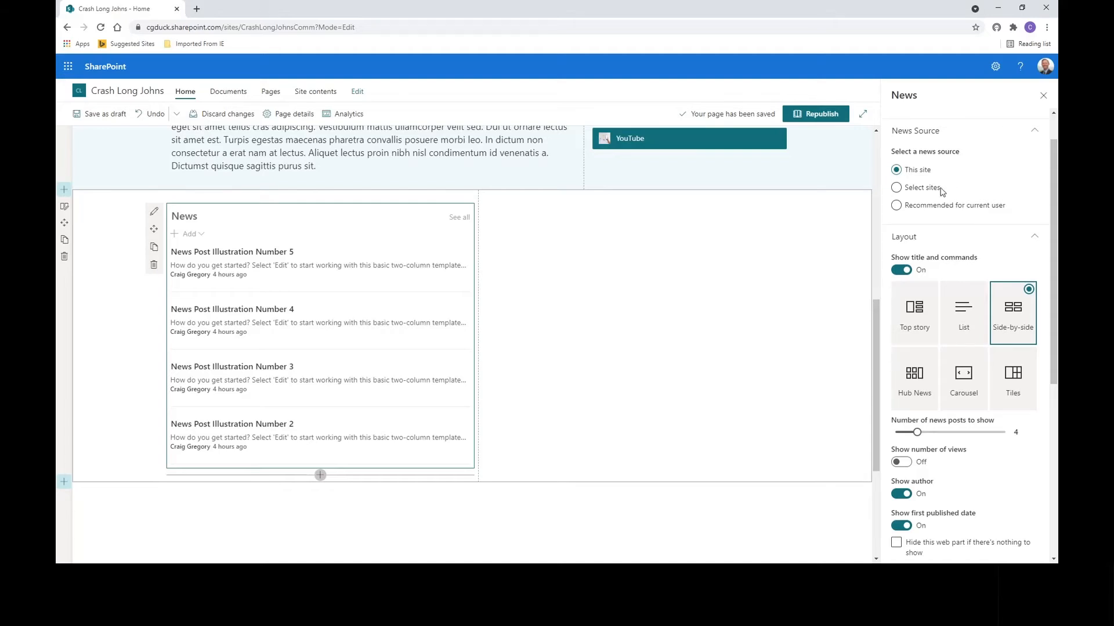
pyautogui.click(897, 188)
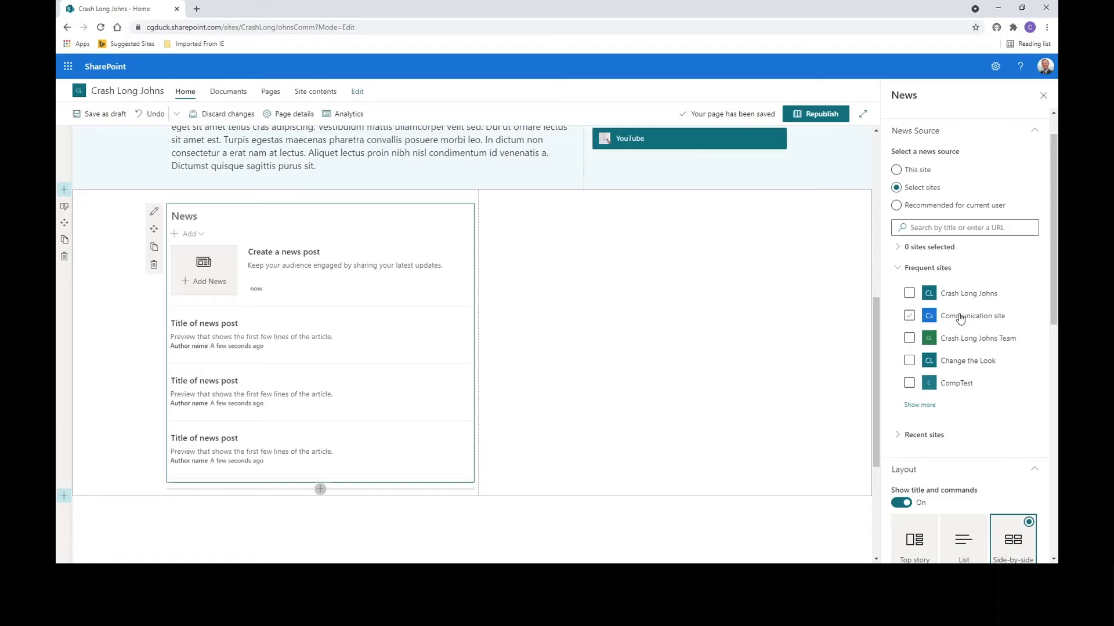
pyautogui.click(897, 209)
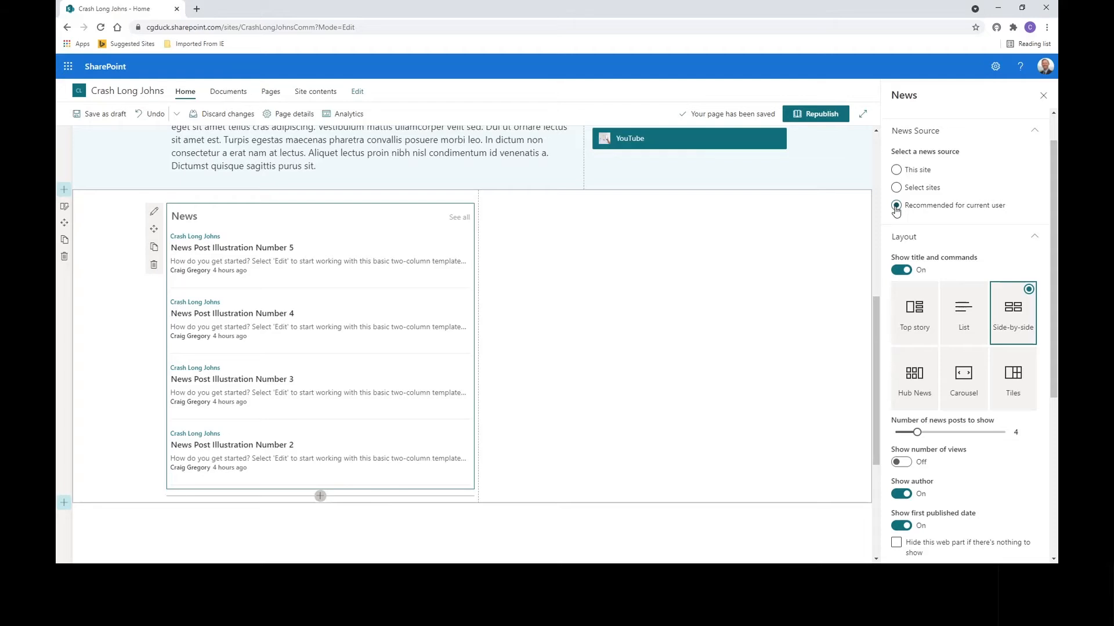
pyautogui.click(897, 170)
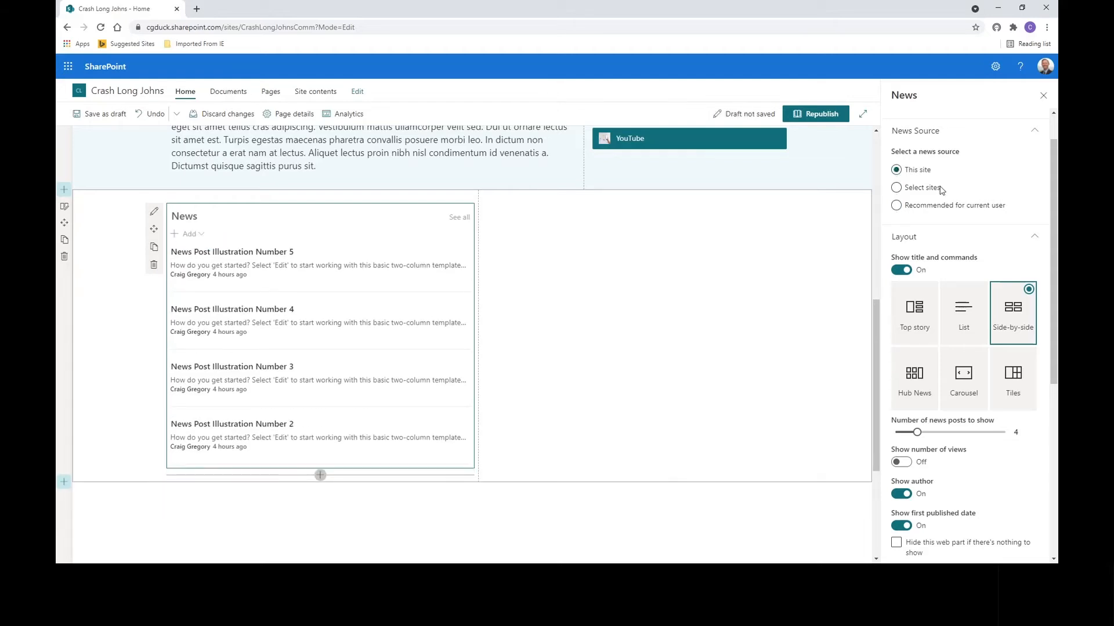
# Turn the News web part's title and commands off and back on
pyautogui.moveTo(1053, 181); pyautogui.dragTo(1055, 242)
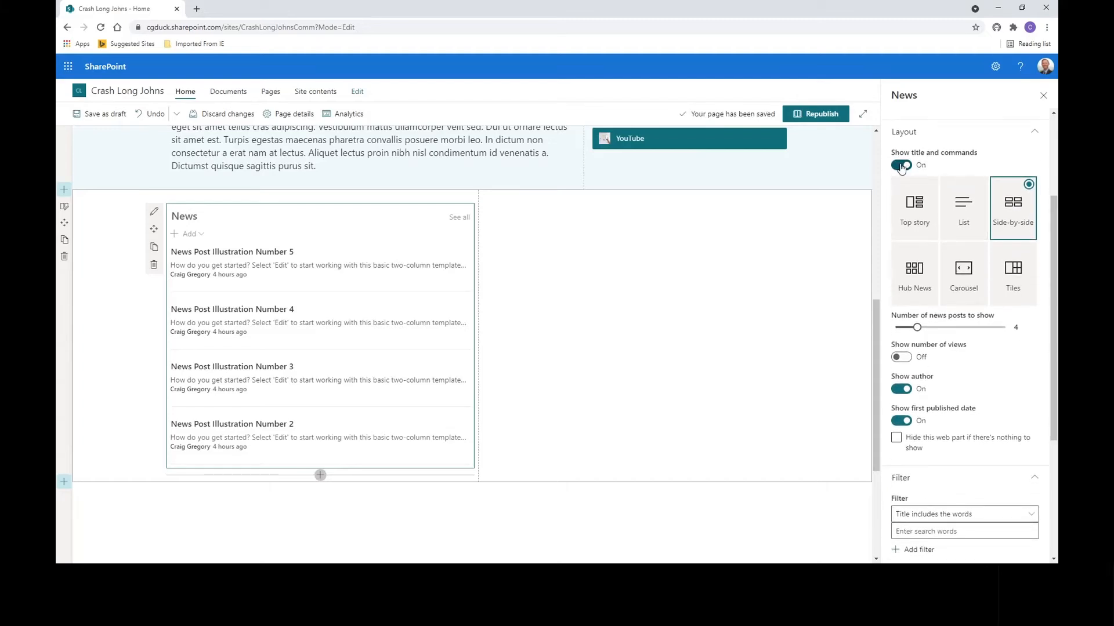
pyautogui.click(901, 166)
pyautogui.click(902, 166)
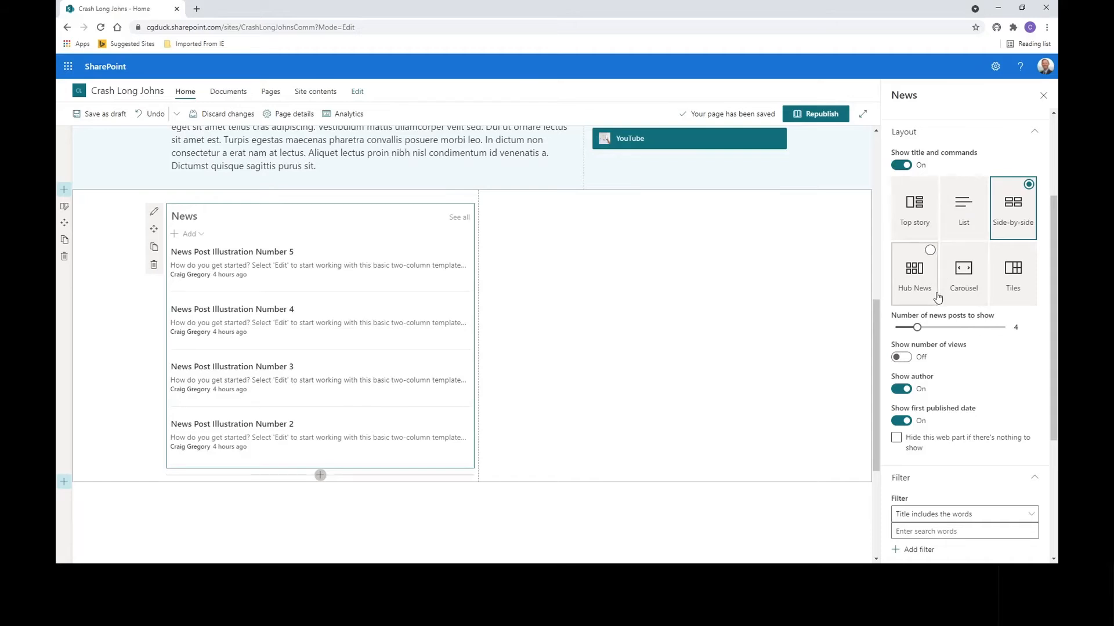
# Try the Top story, Side-by-side, Hub News, Carousel and Tiles layouts for the news posts, and set the List layout
pyautogui.click(931, 186)
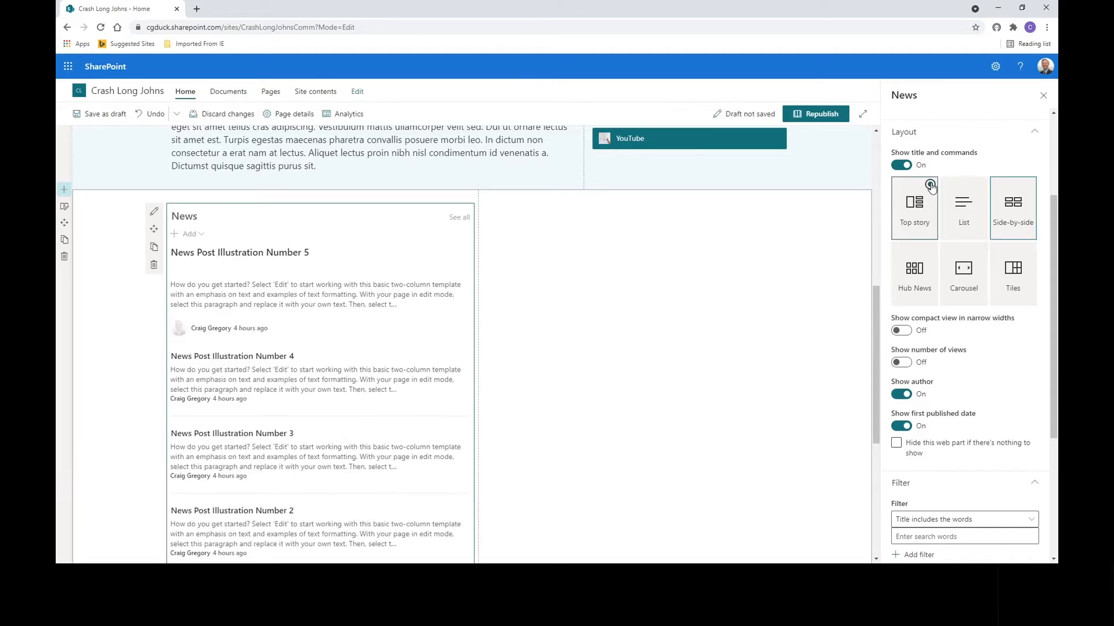
pyautogui.click(978, 186)
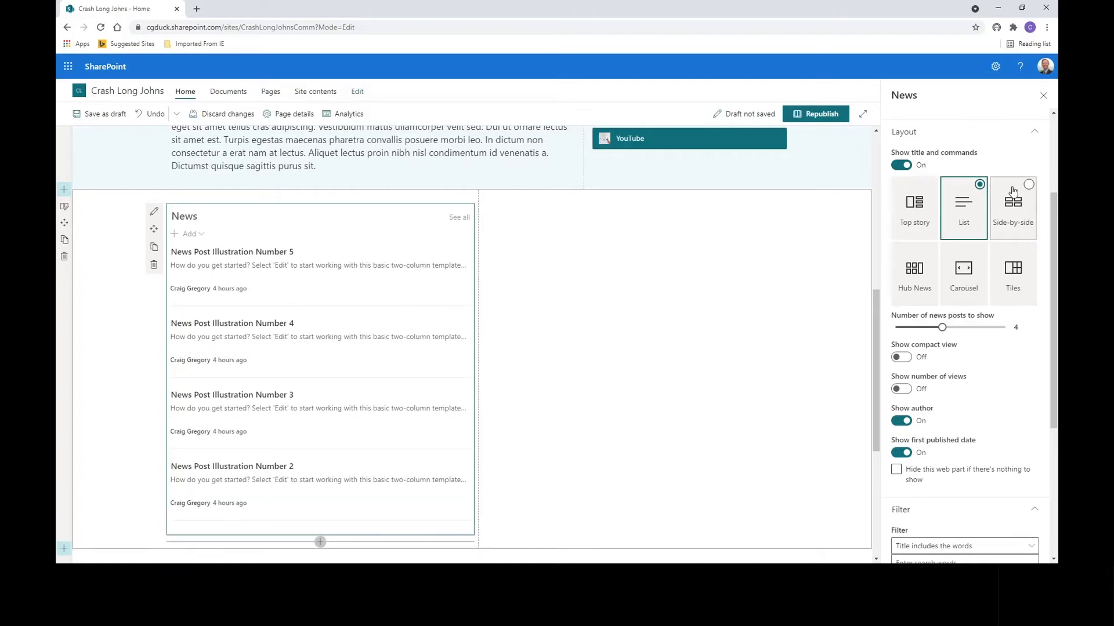
pyautogui.click(1030, 185)
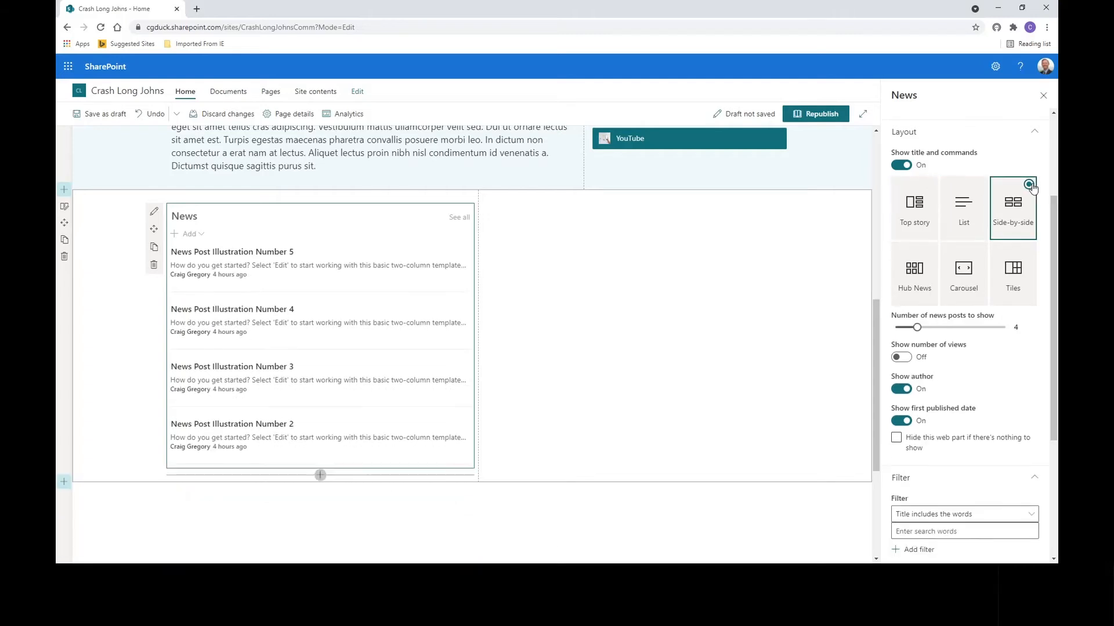
pyautogui.click(931, 253)
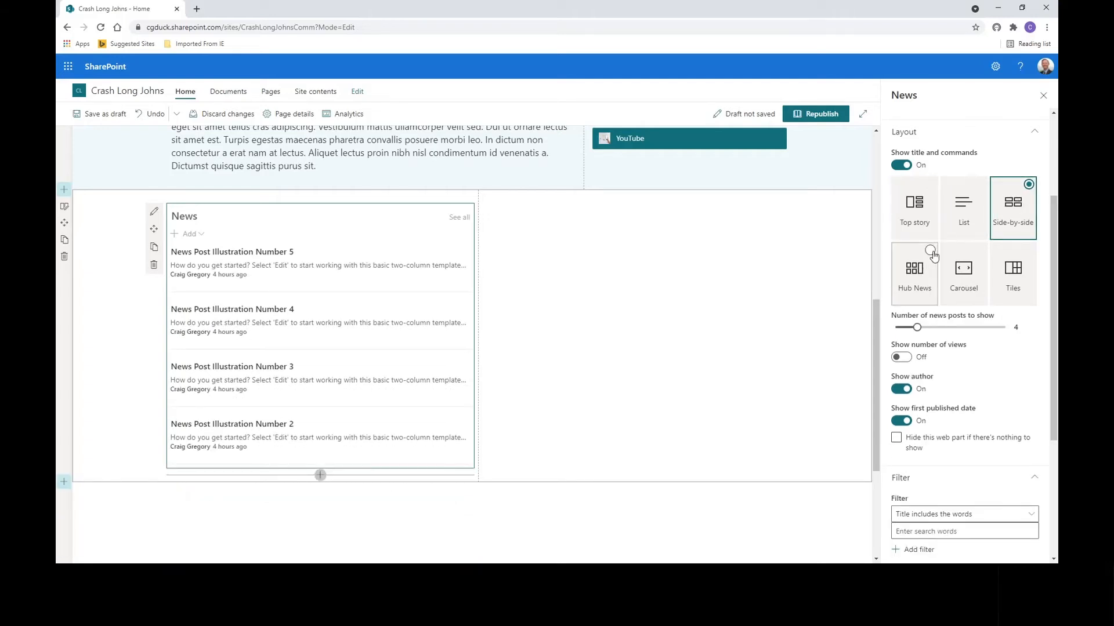
pyautogui.click(980, 251)
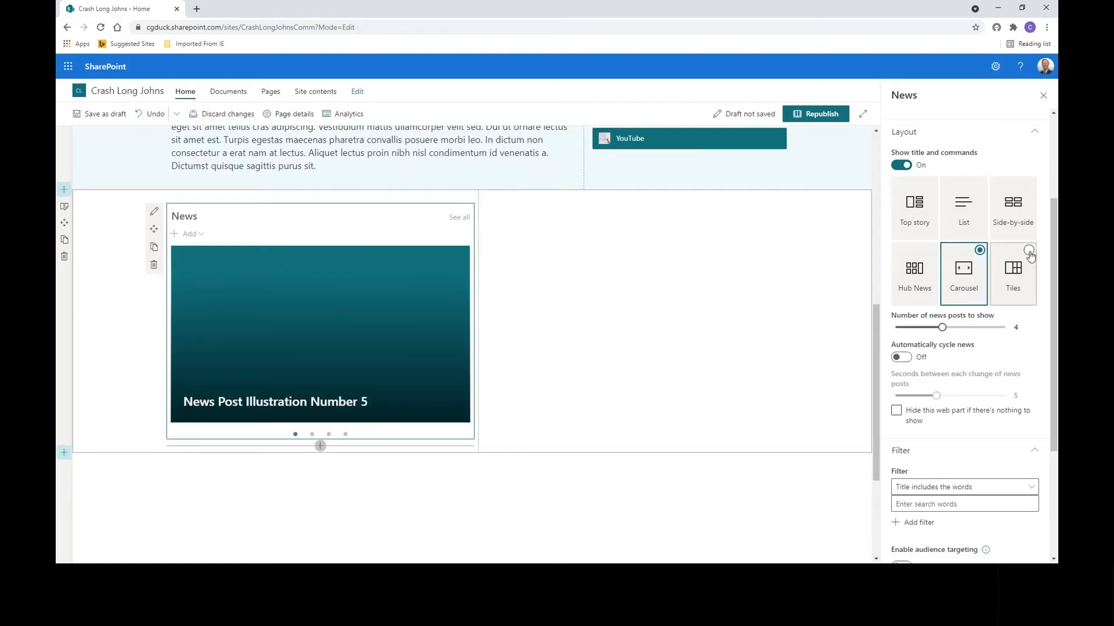
pyautogui.click(1029, 254)
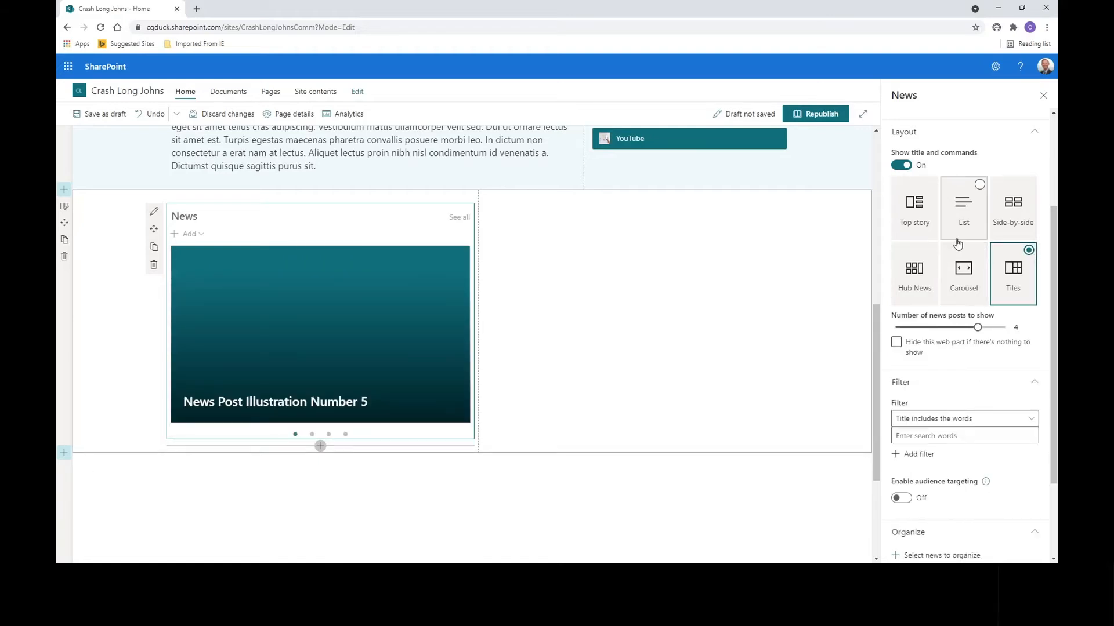
pyautogui.click(979, 185)
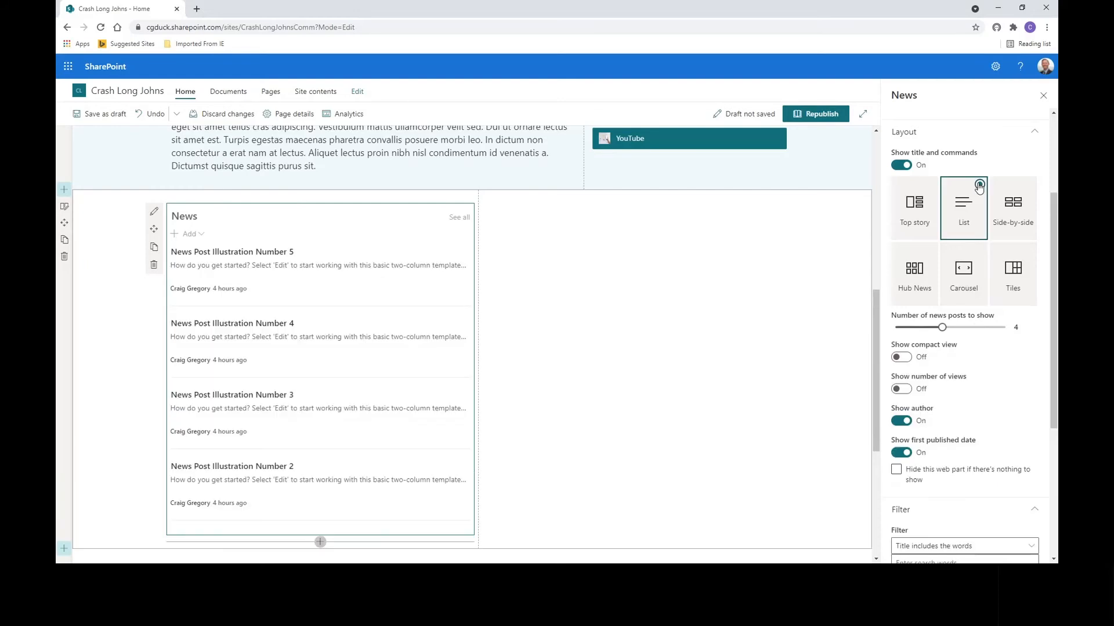
# Try the Side-by-side and Top story layouts for the news posts, toggling compact view in narrow widths on and off
pyautogui.click(1029, 185)
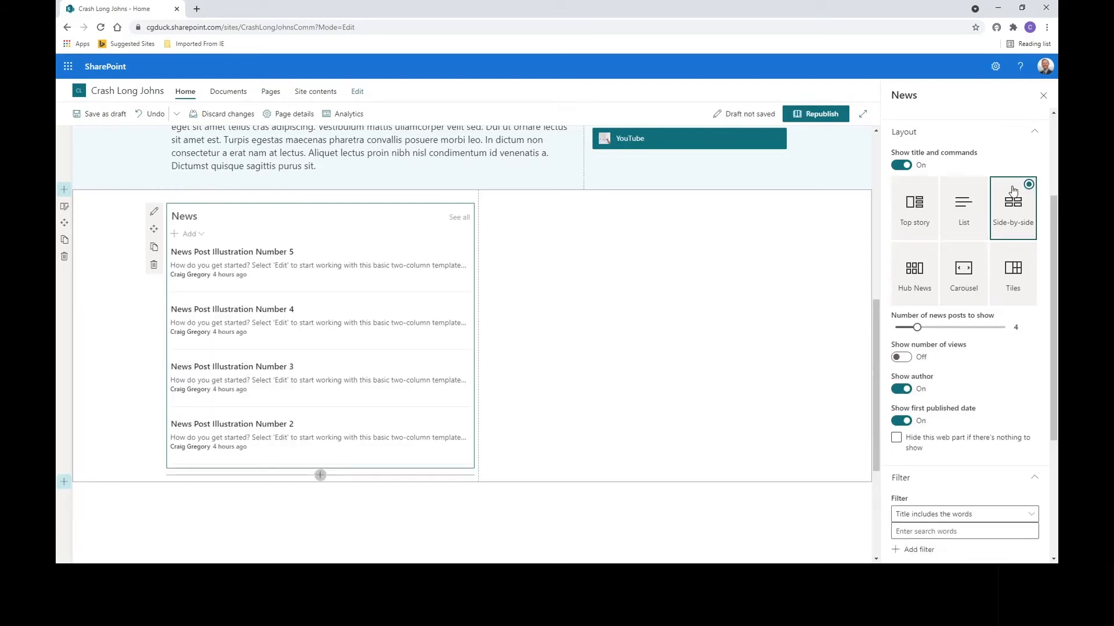
pyautogui.click(929, 190)
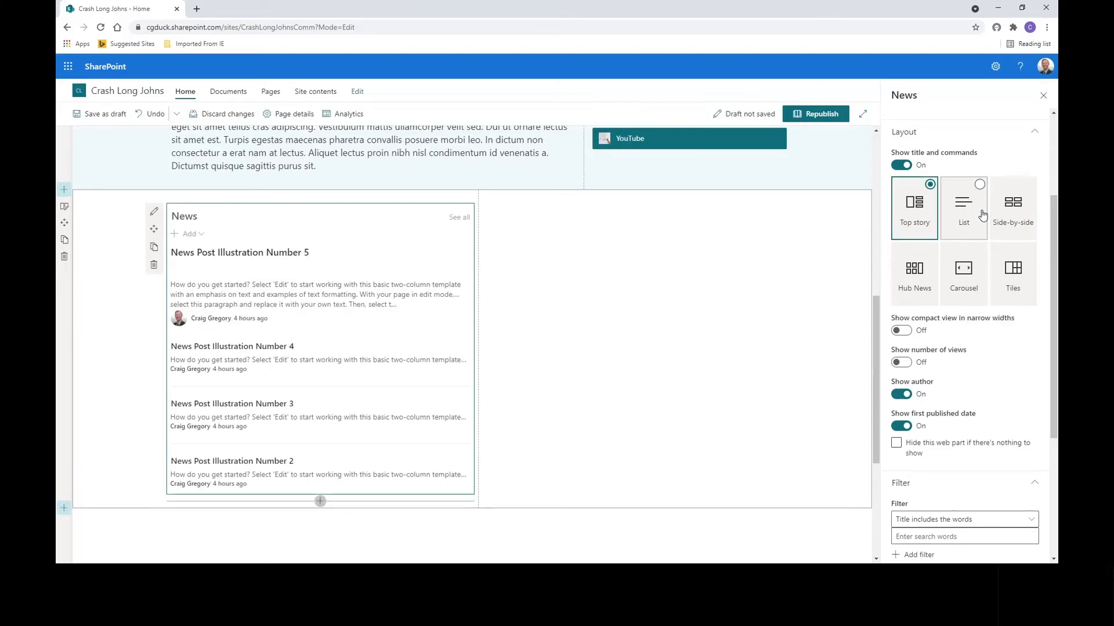
pyautogui.moveTo(1052, 214); pyautogui.dragTo(1054, 227)
pyautogui.scroll(-2, 943, 235)
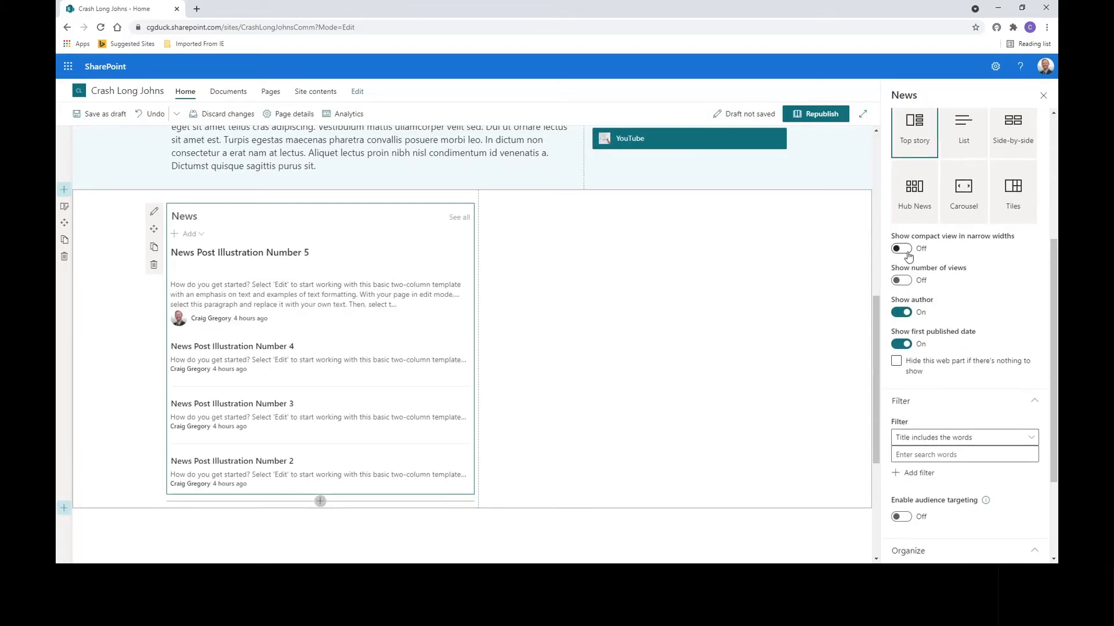
pyautogui.click(907, 253)
pyautogui.click(907, 254)
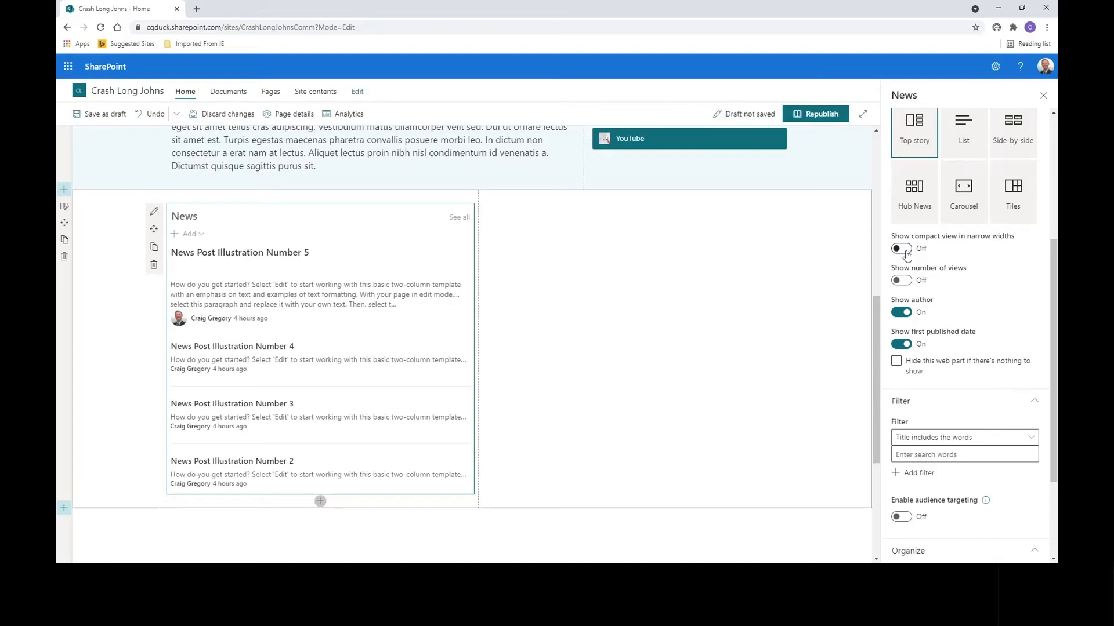
# Turn the number of views on and off, and the author and first published date off and back on
pyautogui.click(908, 281)
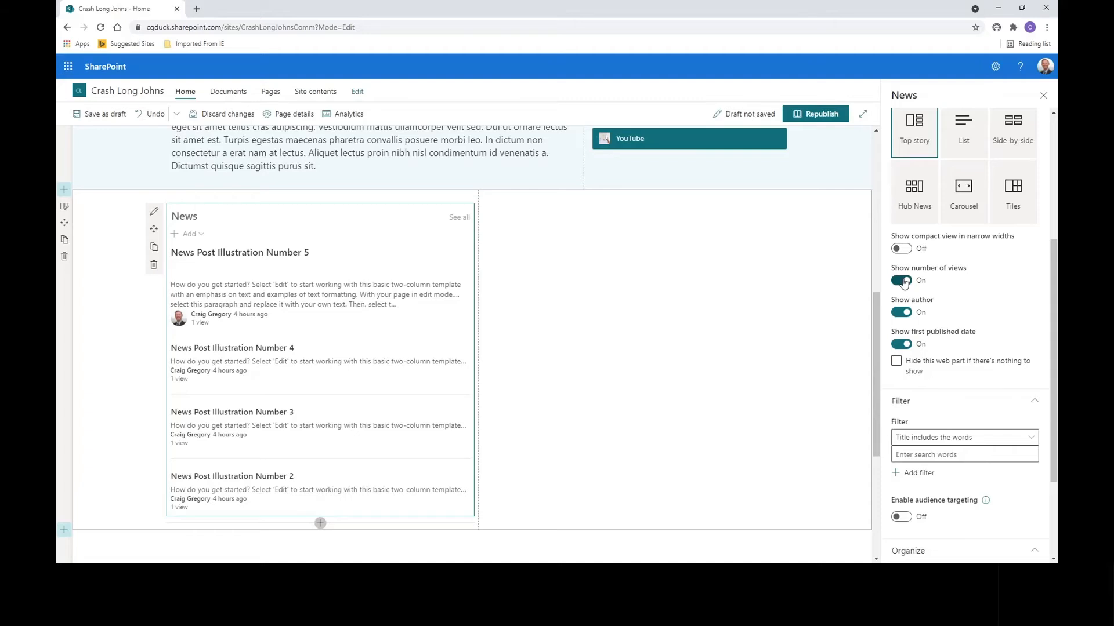
pyautogui.click(903, 281)
pyautogui.click(902, 313)
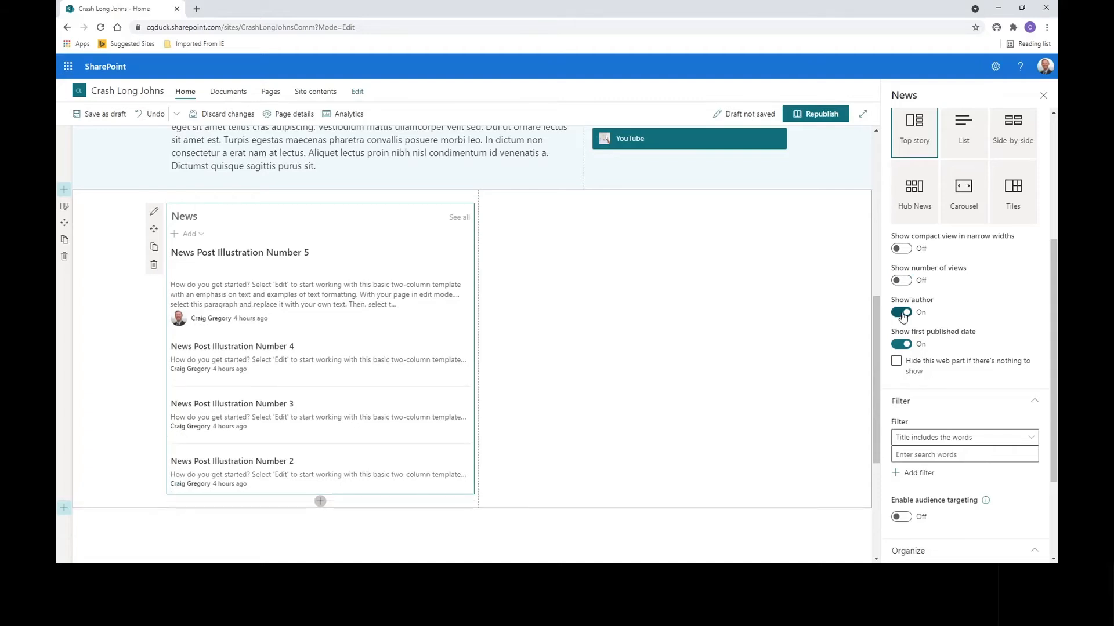
pyautogui.click(902, 313)
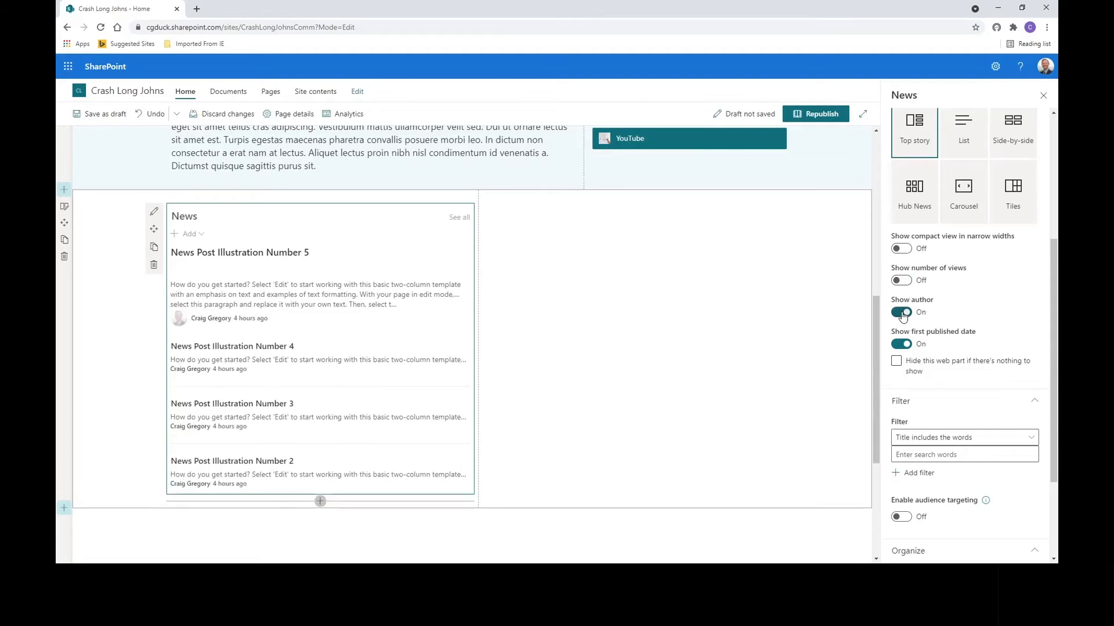
pyautogui.click(901, 344)
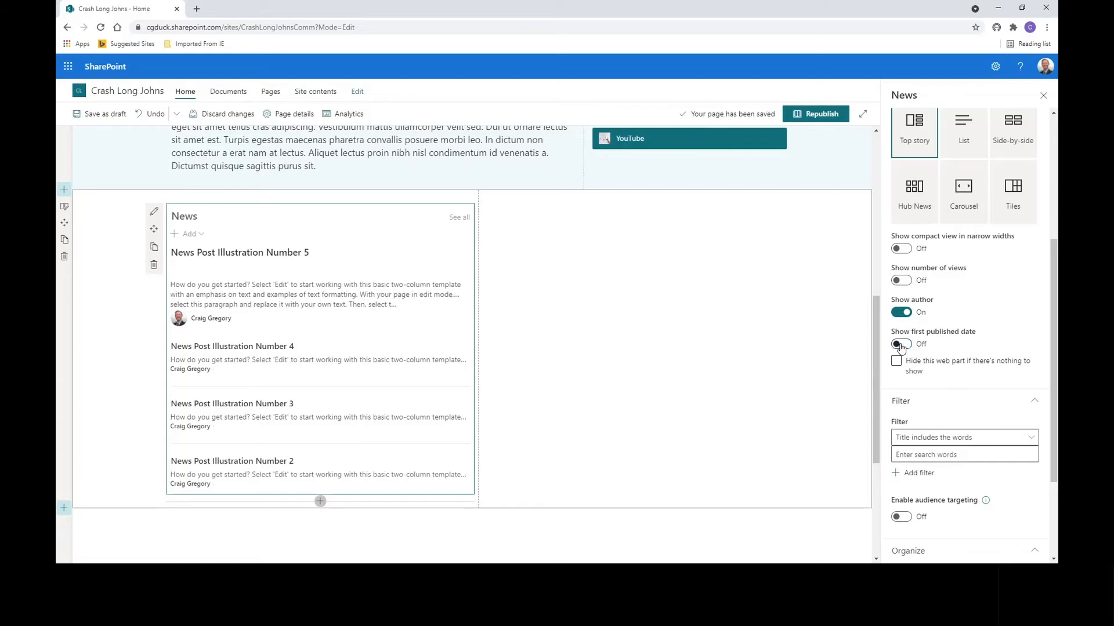
pyautogui.click(901, 345)
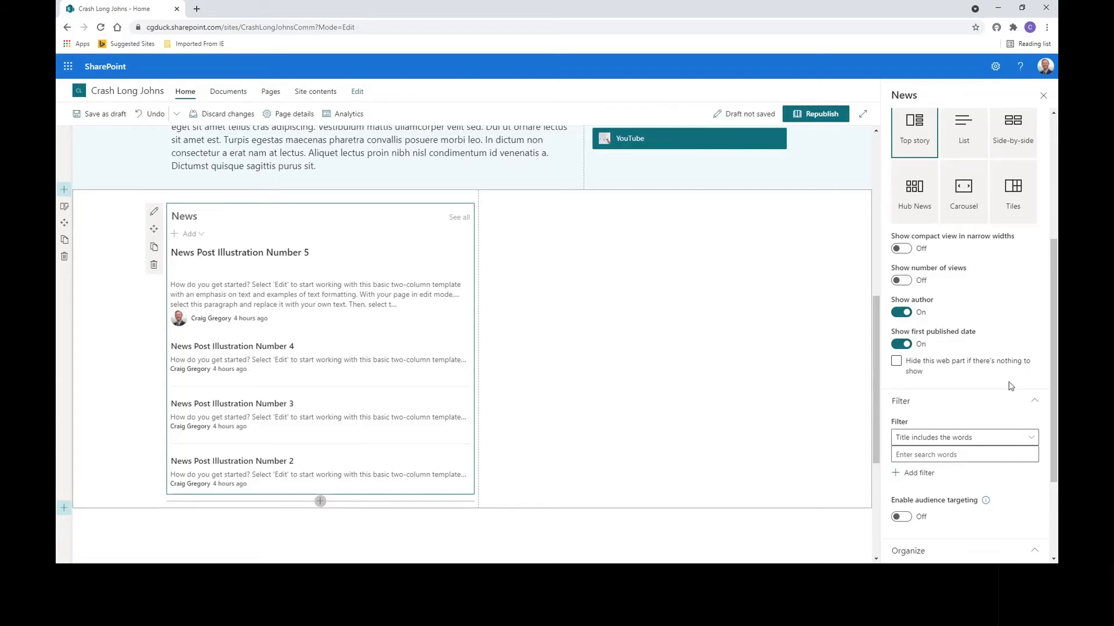
# Set the News web part to the List layout and the number of news posts to show to 5
pyautogui.click(949, 373)
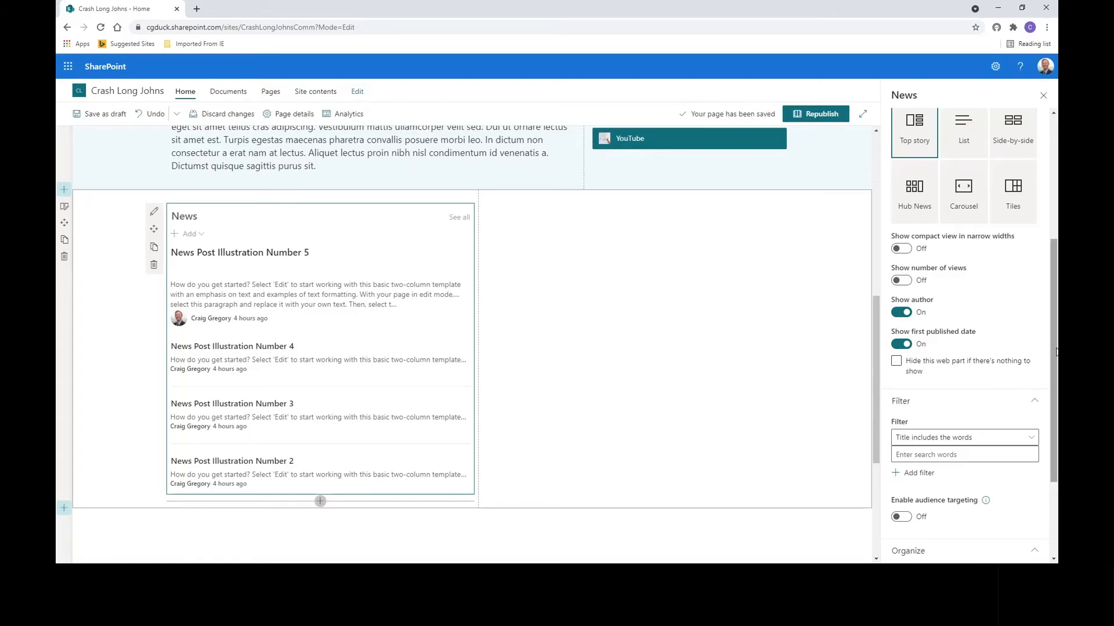
pyautogui.scroll(-3, 961, 344)
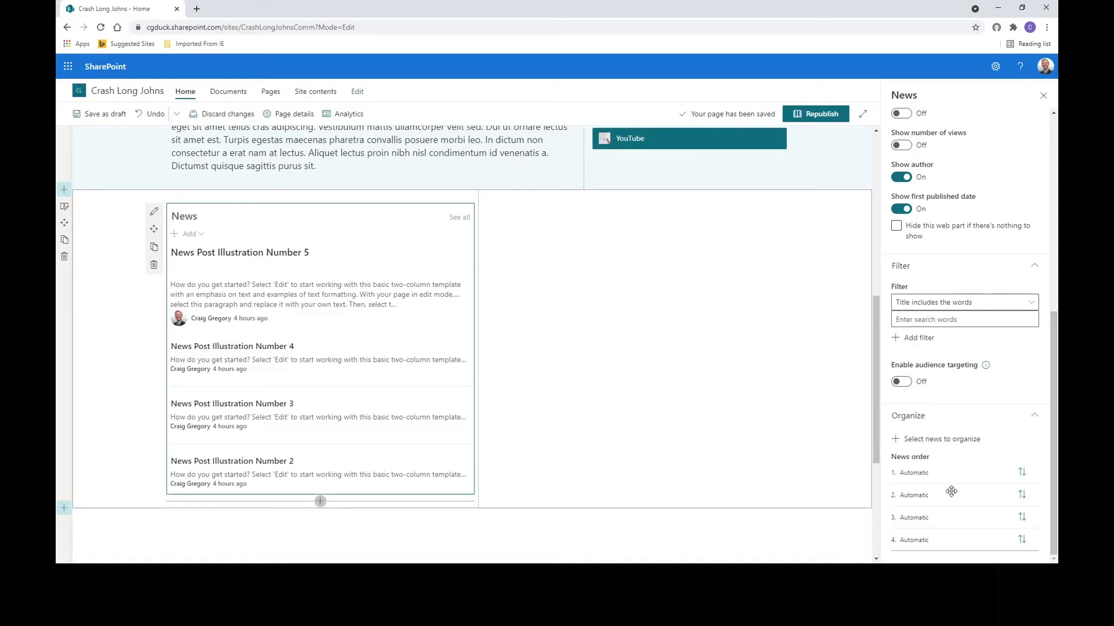
pyautogui.moveTo(1054, 453); pyautogui.dragTo(1056, 320)
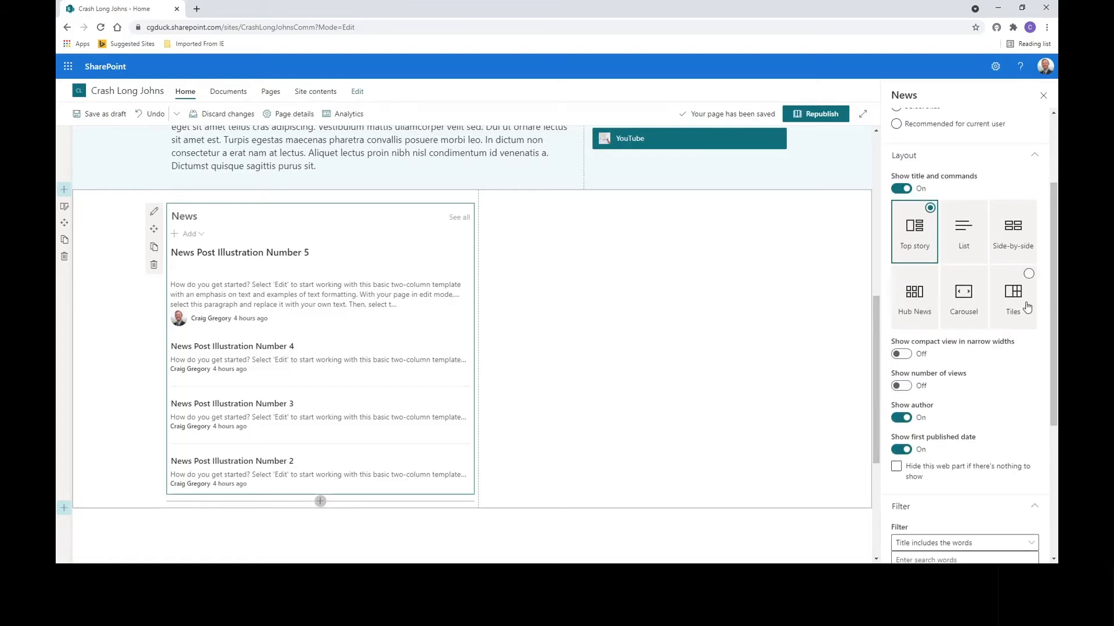
pyautogui.click(980, 209)
pyautogui.moveTo(1053, 224); pyautogui.dragTo(1056, 302)
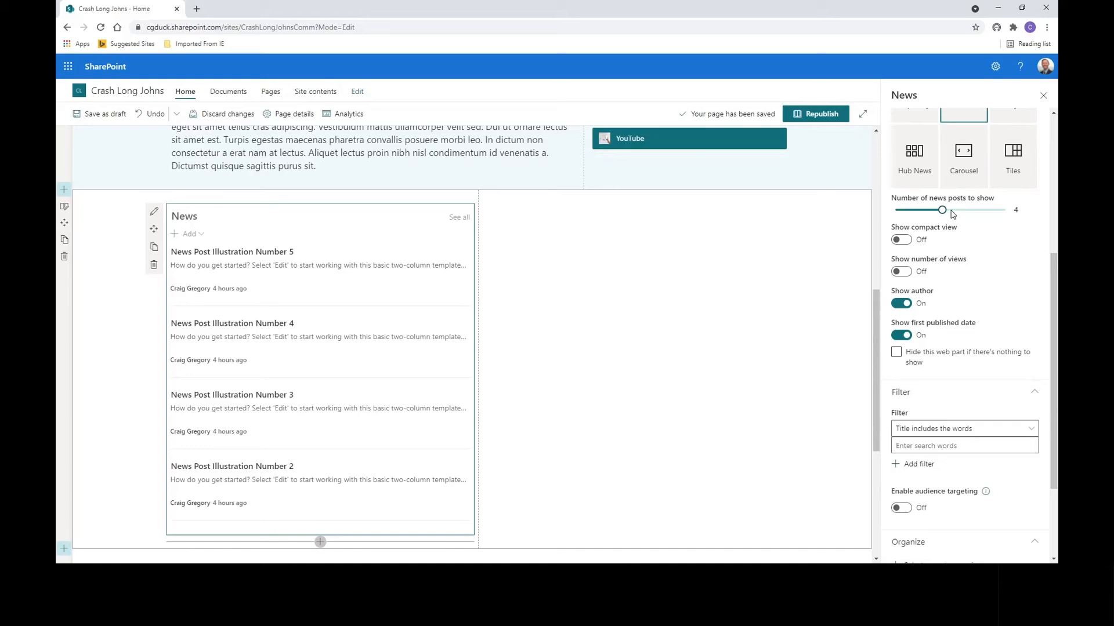
pyautogui.click(951, 212)
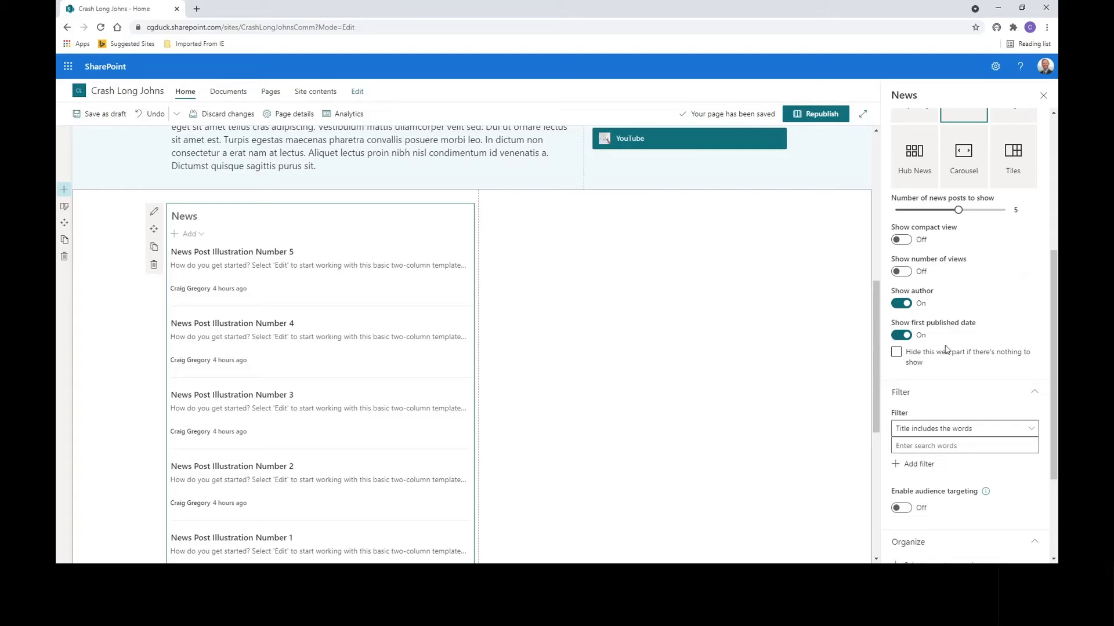
# Try the Side-by-side and Hub News layouts for the news posts and look through their display options
pyautogui.moveTo(1054, 314); pyautogui.dragTo(1056, 387)
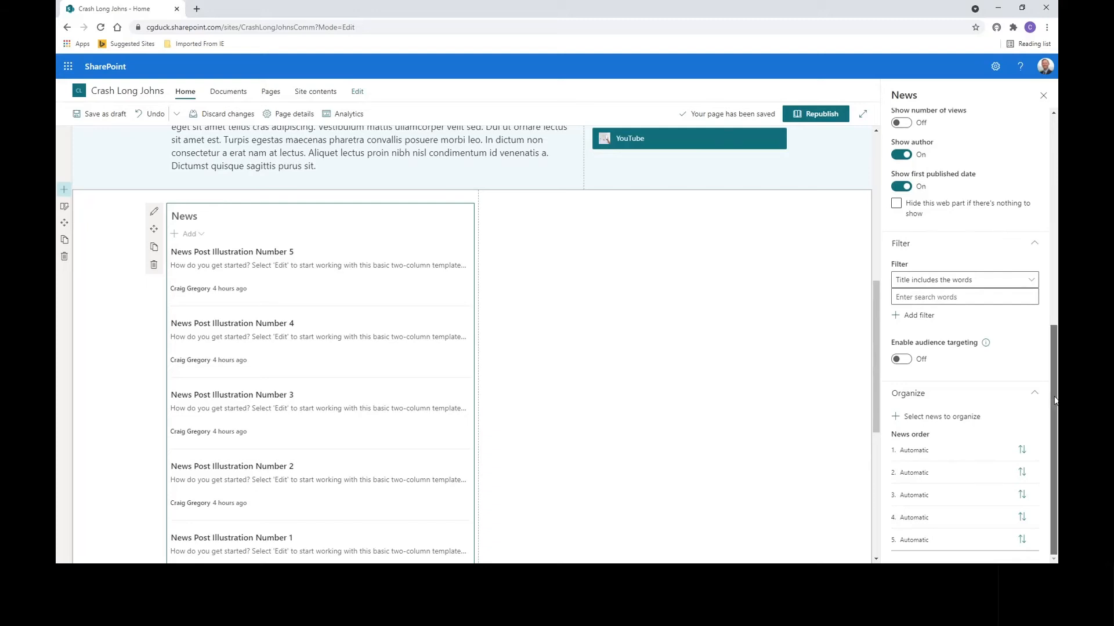
pyautogui.scroll(5, 1055, 400)
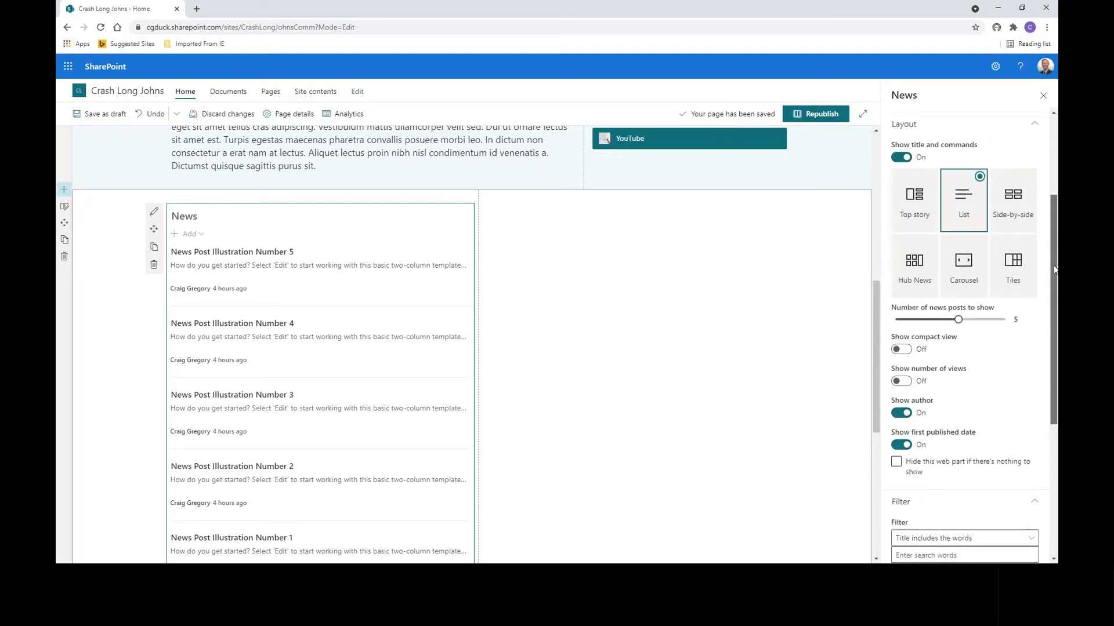
pyautogui.click(1027, 194)
pyautogui.moveTo(1050, 208); pyautogui.dragTo(1052, 271)
pyautogui.click(930, 176)
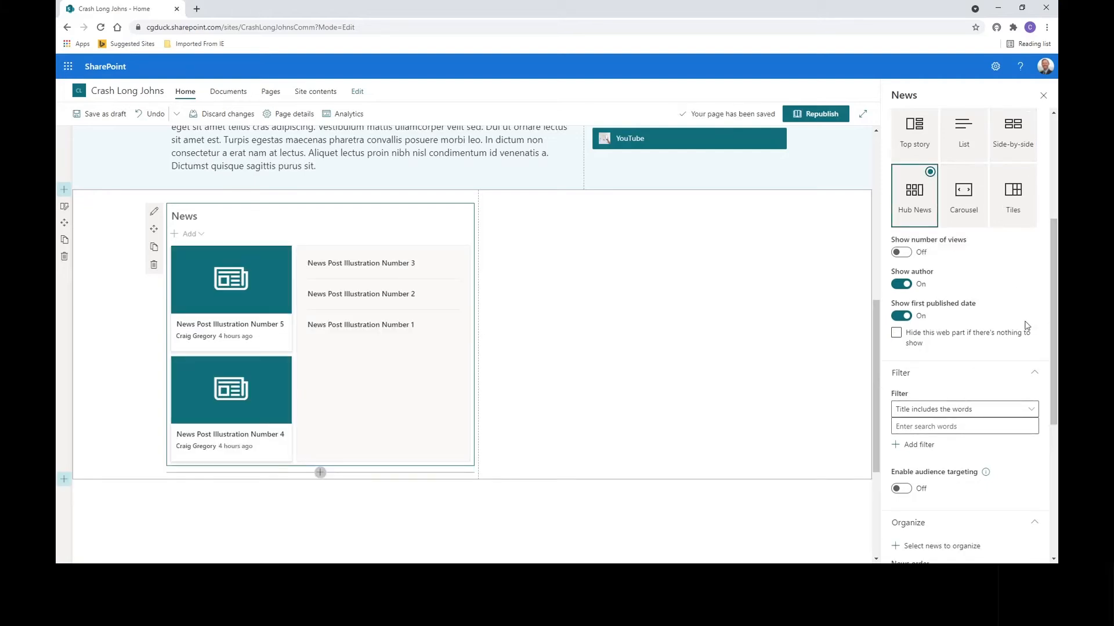
pyautogui.moveTo(1053, 316); pyautogui.dragTo(1055, 379)
pyautogui.scroll(2, 1055, 379)
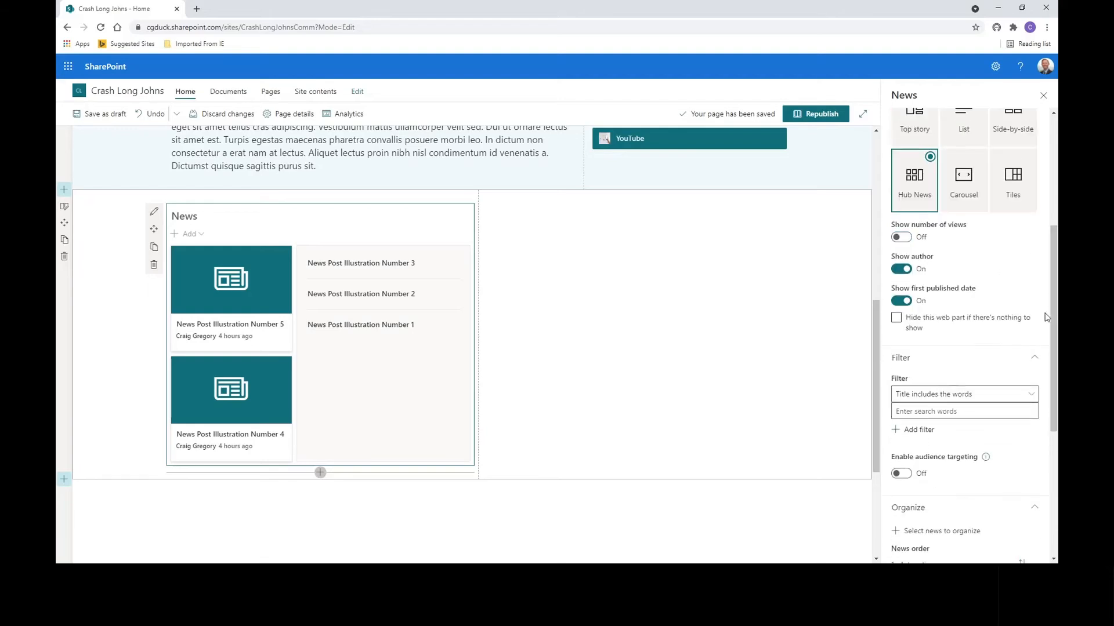
# Try the Carousel layout for the news posts, turning automatic news cycling on and back off
pyautogui.click(980, 168)
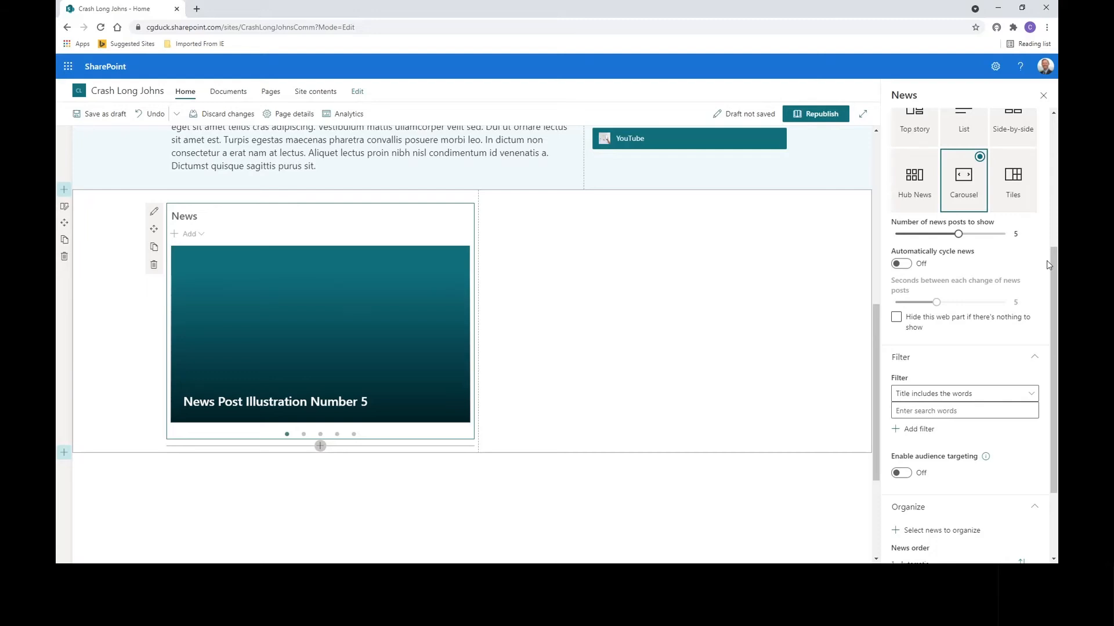
pyautogui.click(906, 266)
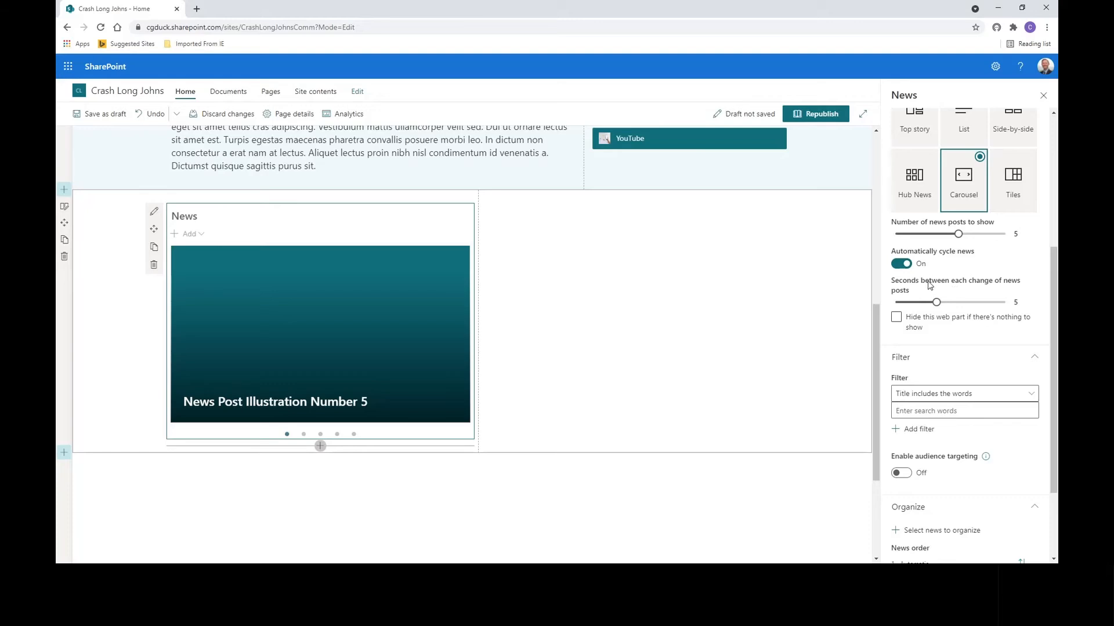
pyautogui.click(902, 266)
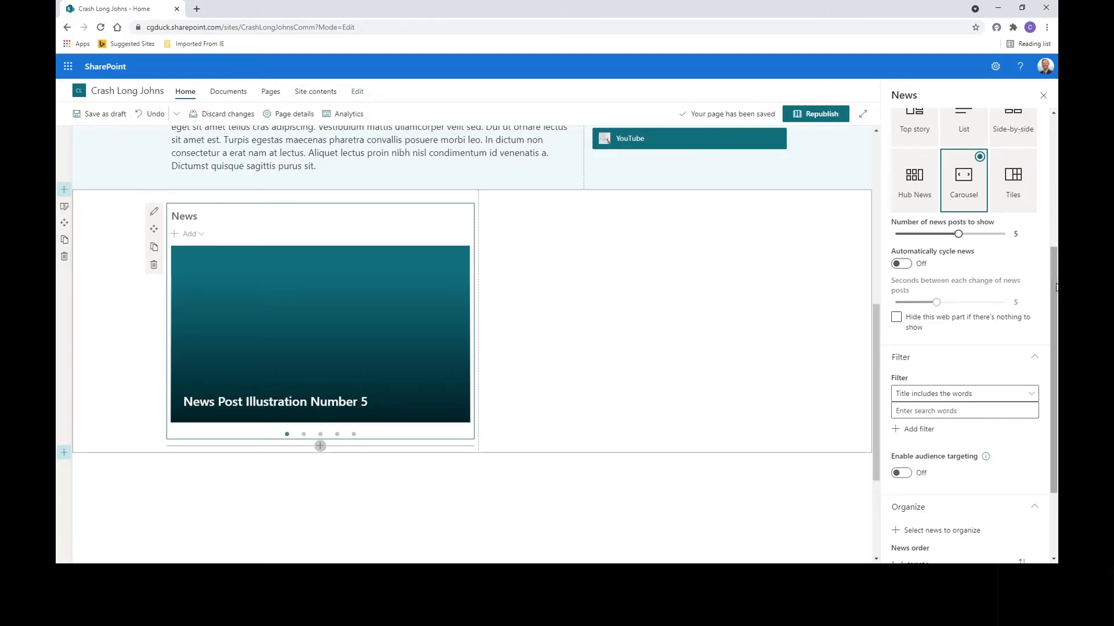
pyautogui.moveTo(1055, 287); pyautogui.dragTo(1053, 246)
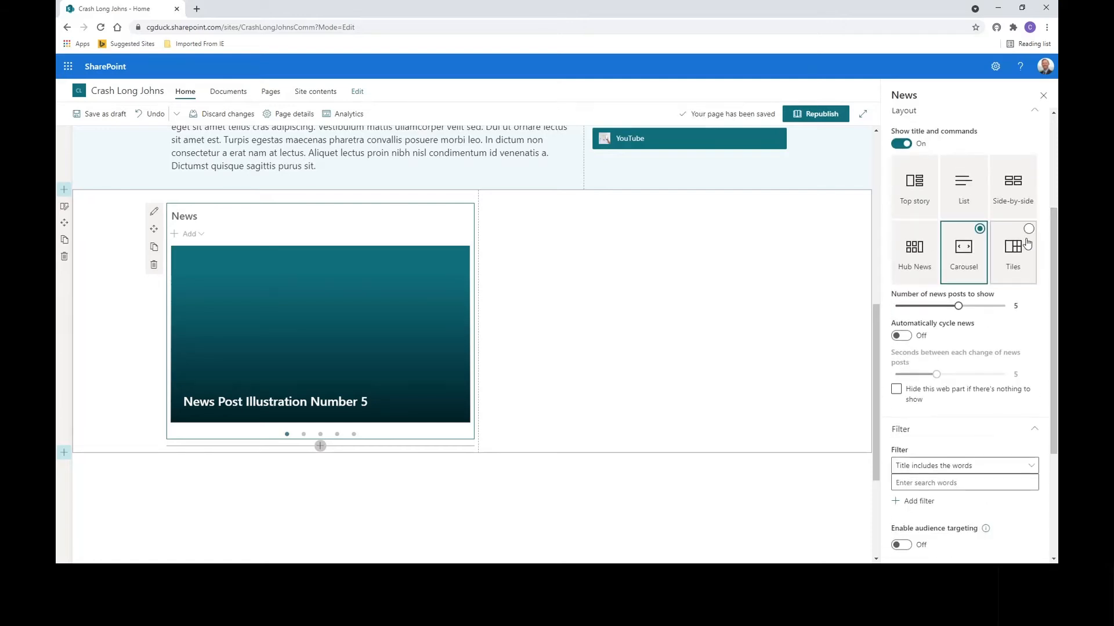
# Try the Tiles layout and return the news posts to the List layout
pyautogui.click(1028, 232)
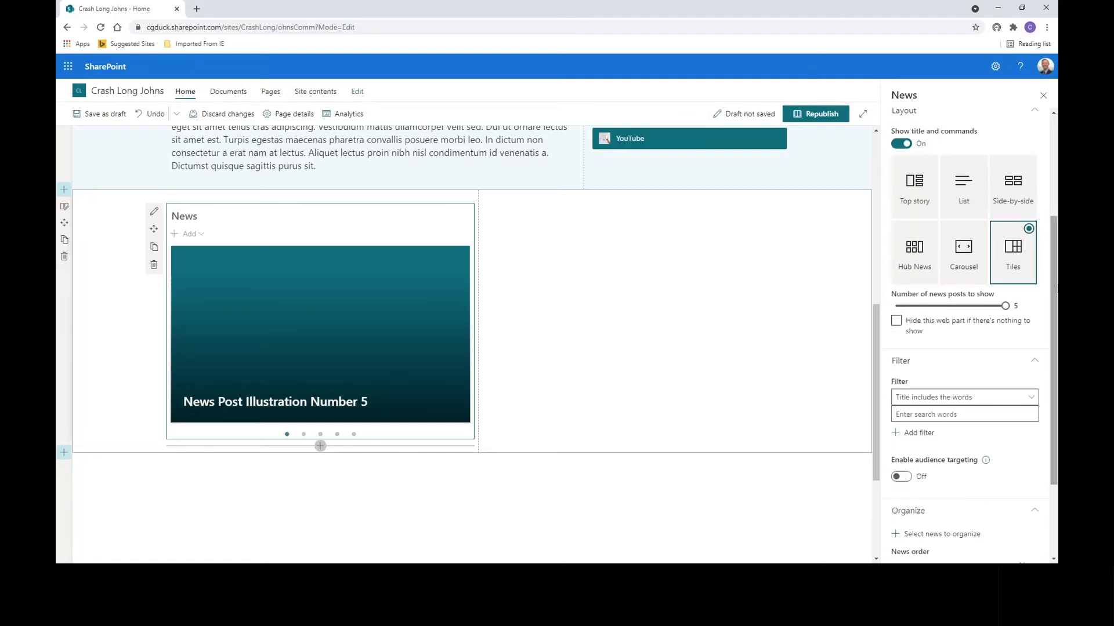
pyautogui.moveTo(1055, 289); pyautogui.dragTo(1056, 244)
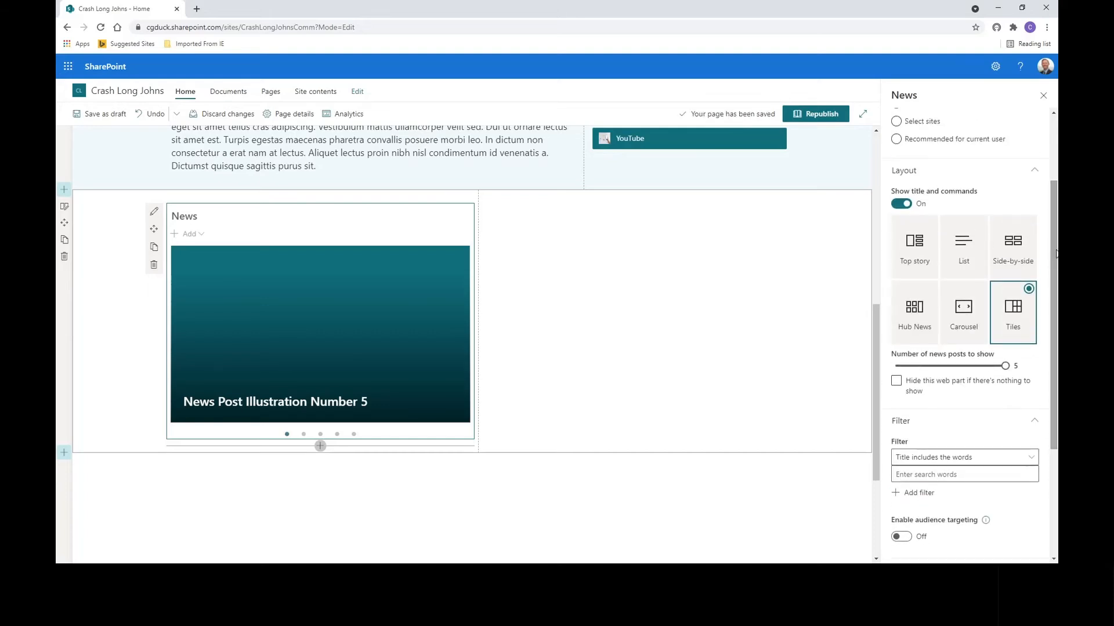
pyautogui.click(980, 227)
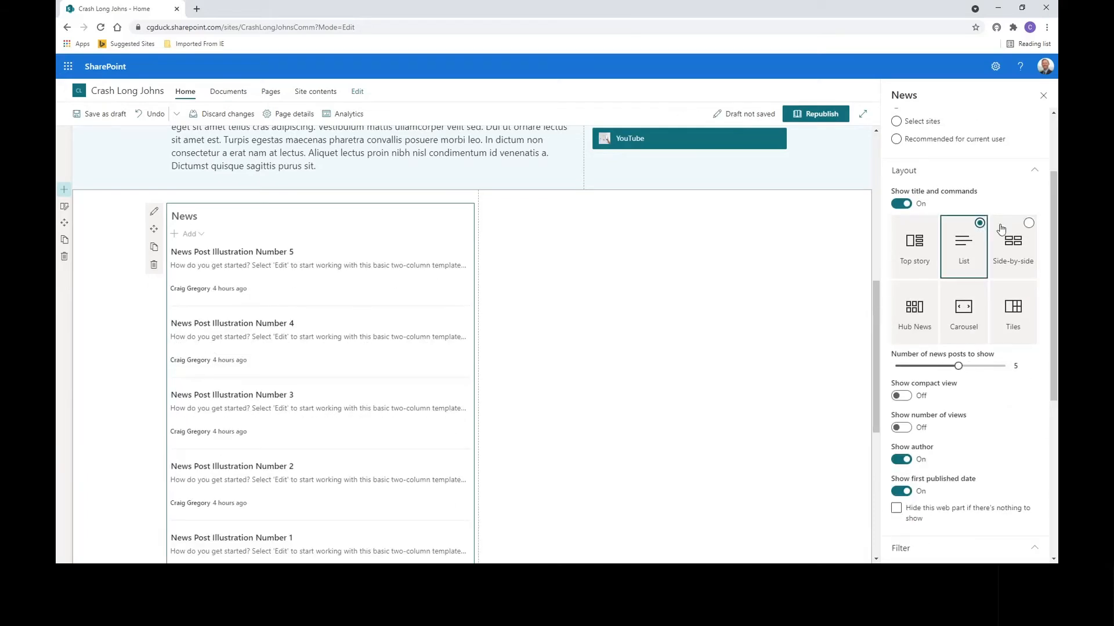
# Try the compact view in the List layout, and hide the author and first published date of the news posts
pyautogui.moveTo(1048, 208); pyautogui.dragTo(1055, 280)
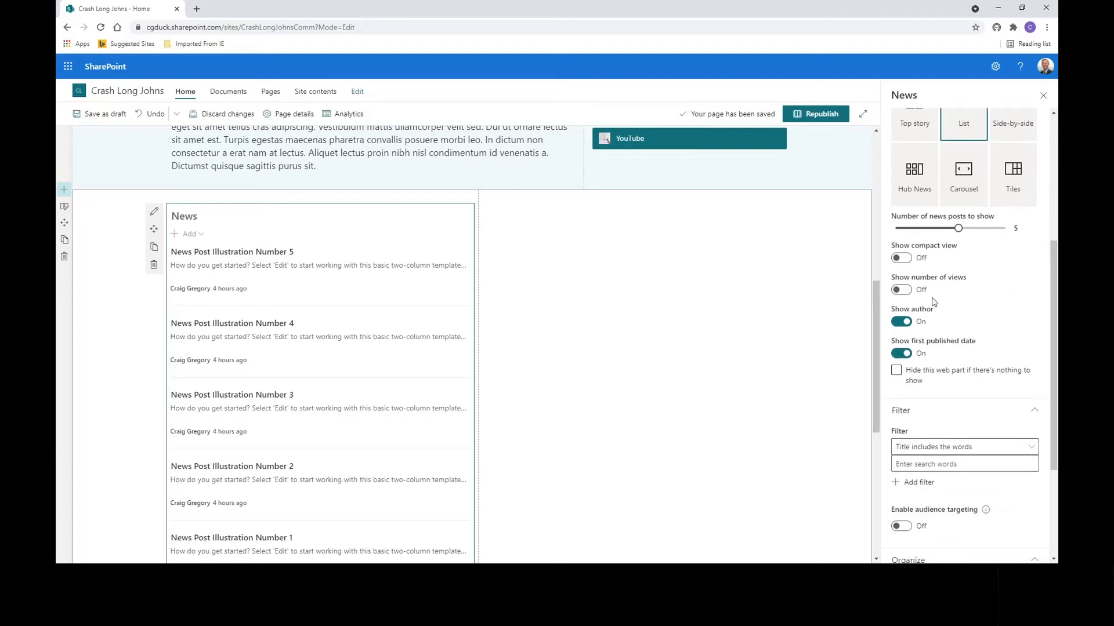
pyautogui.click(902, 258)
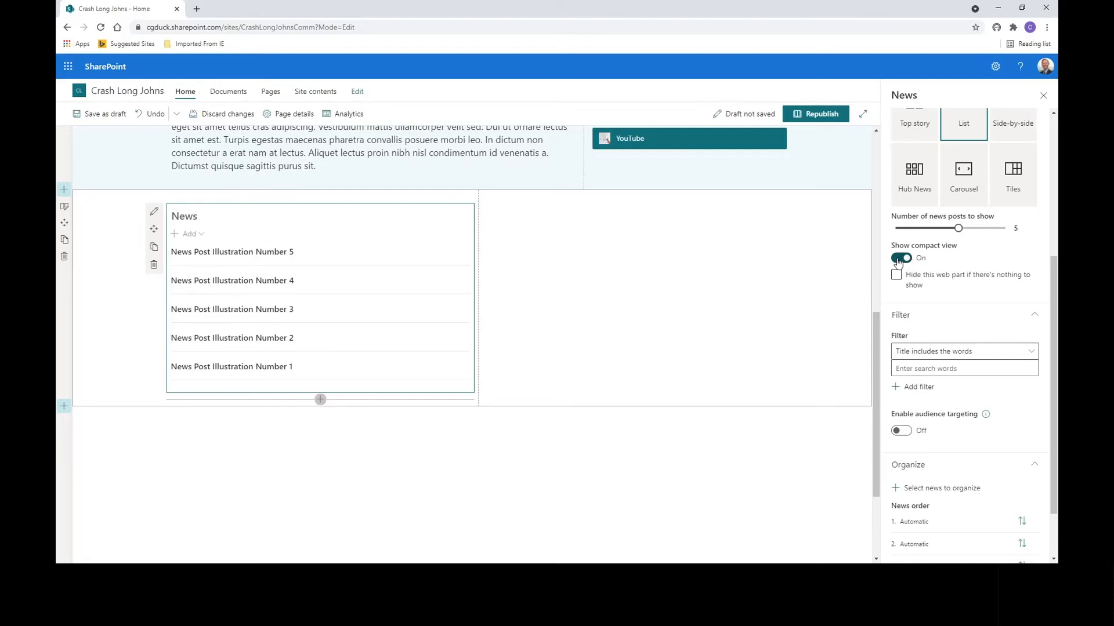
pyautogui.click(898, 261)
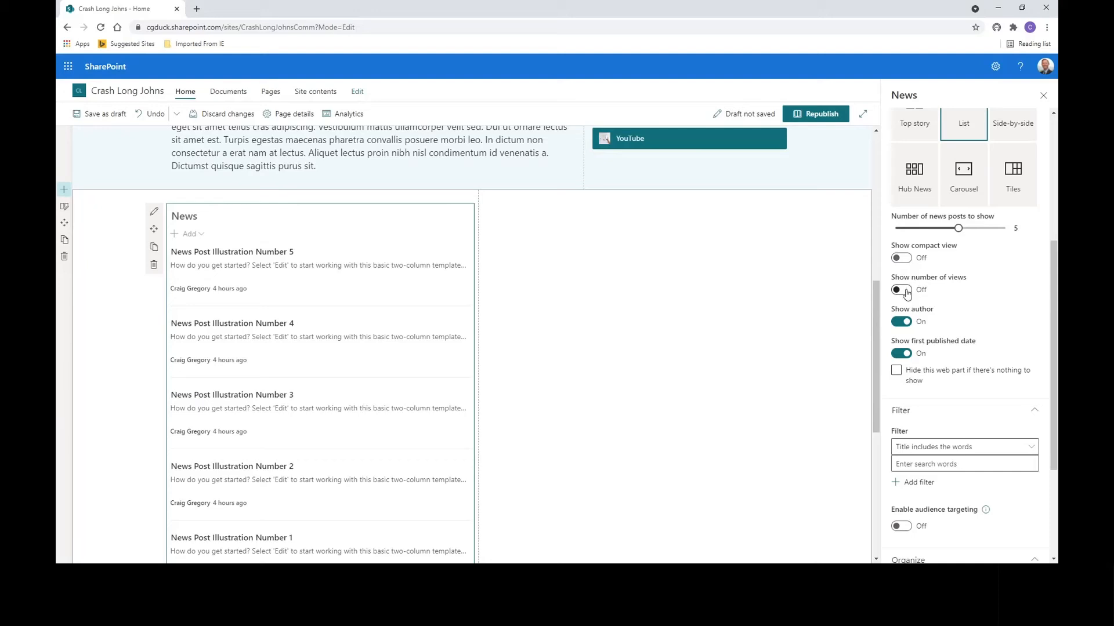
pyautogui.click(899, 325)
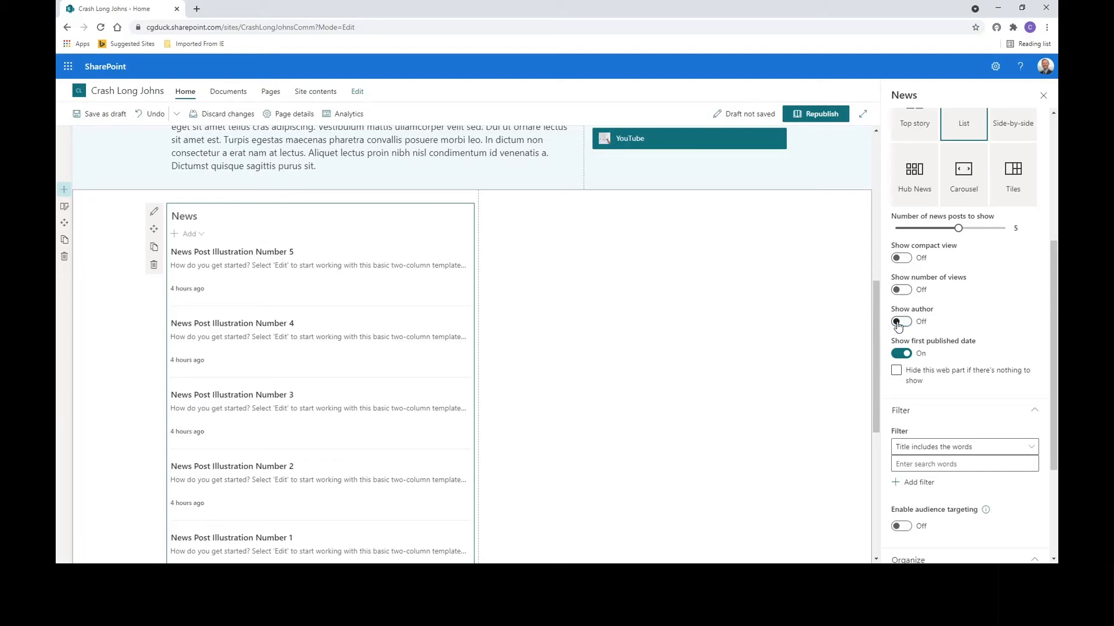
pyautogui.click(900, 355)
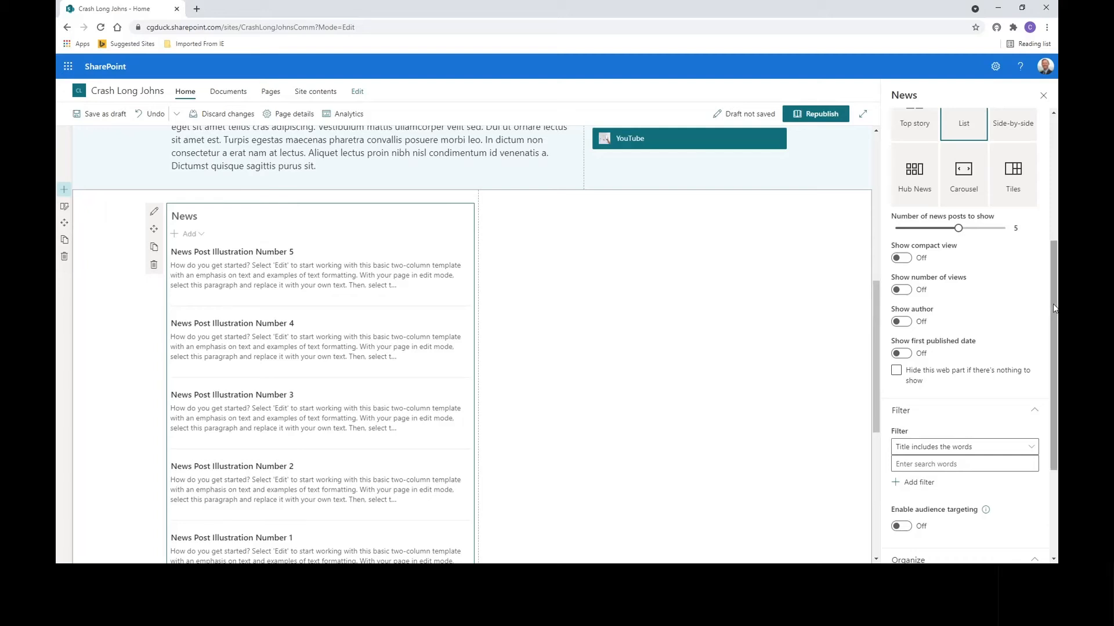
# Set the news filter to Page properties with Type of News as the property name
pyautogui.moveTo(1055, 308); pyautogui.dragTo(1048, 399)
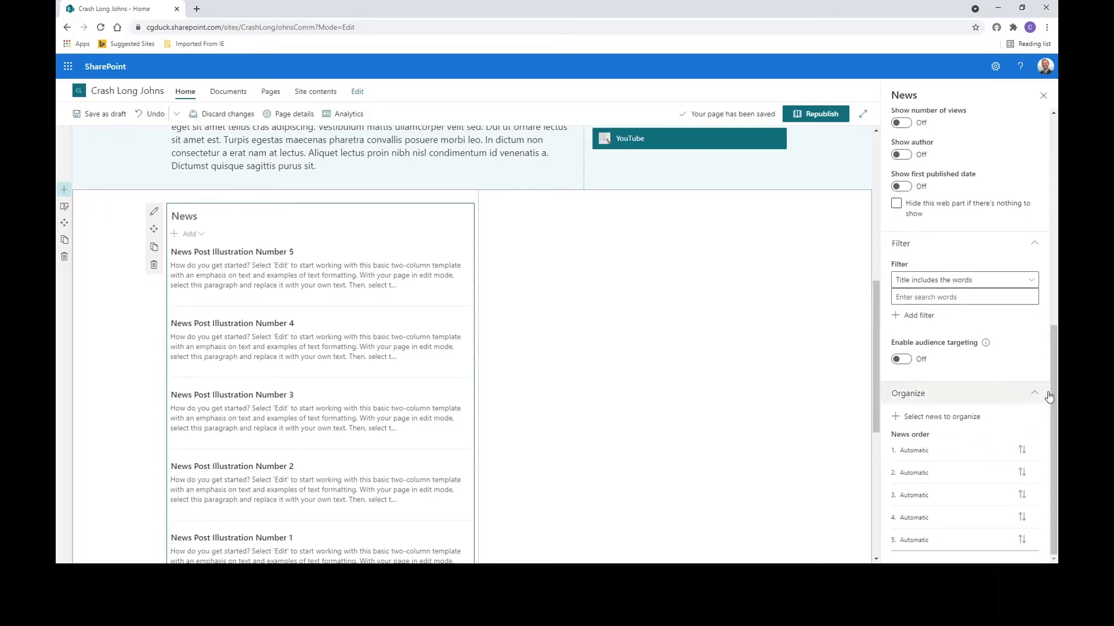
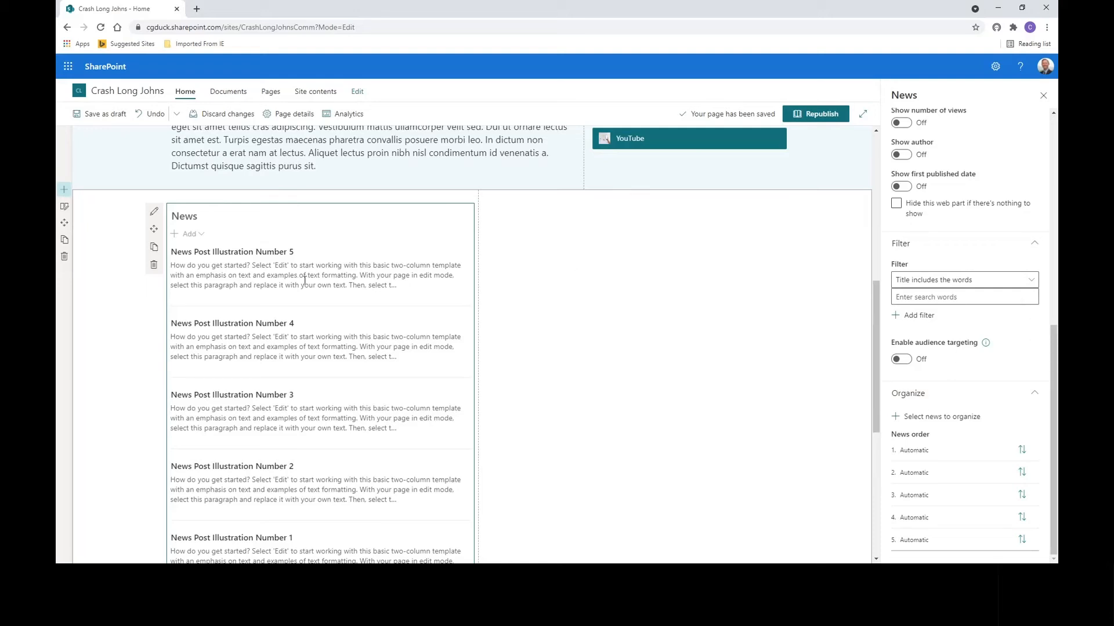
pyautogui.click(1031, 282)
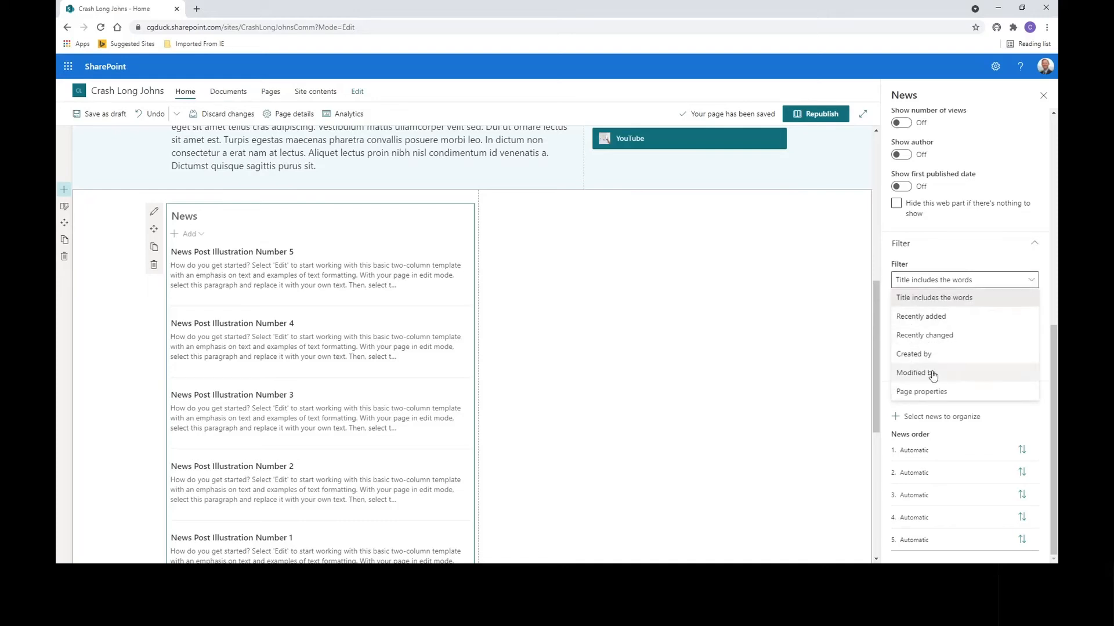
pyautogui.click(922, 398)
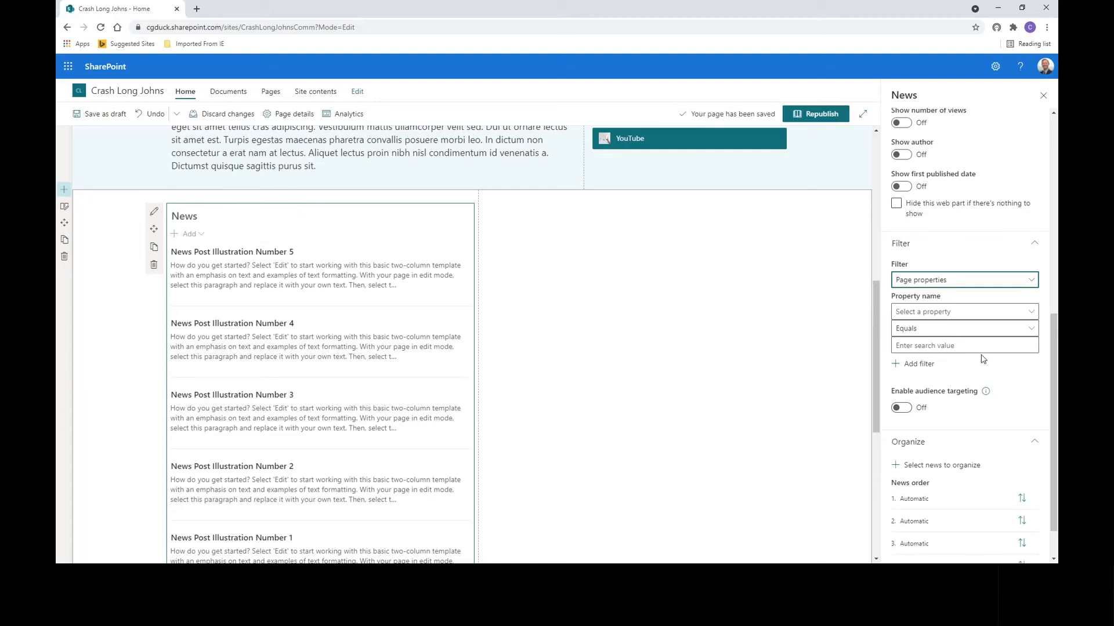
pyautogui.click(988, 312)
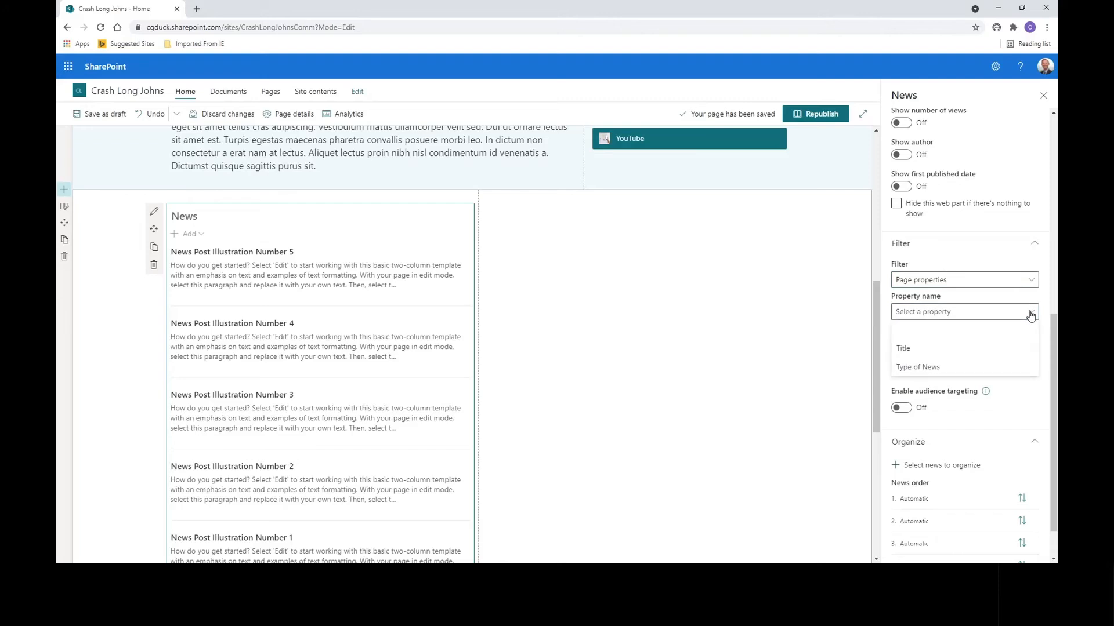
pyautogui.click(922, 367)
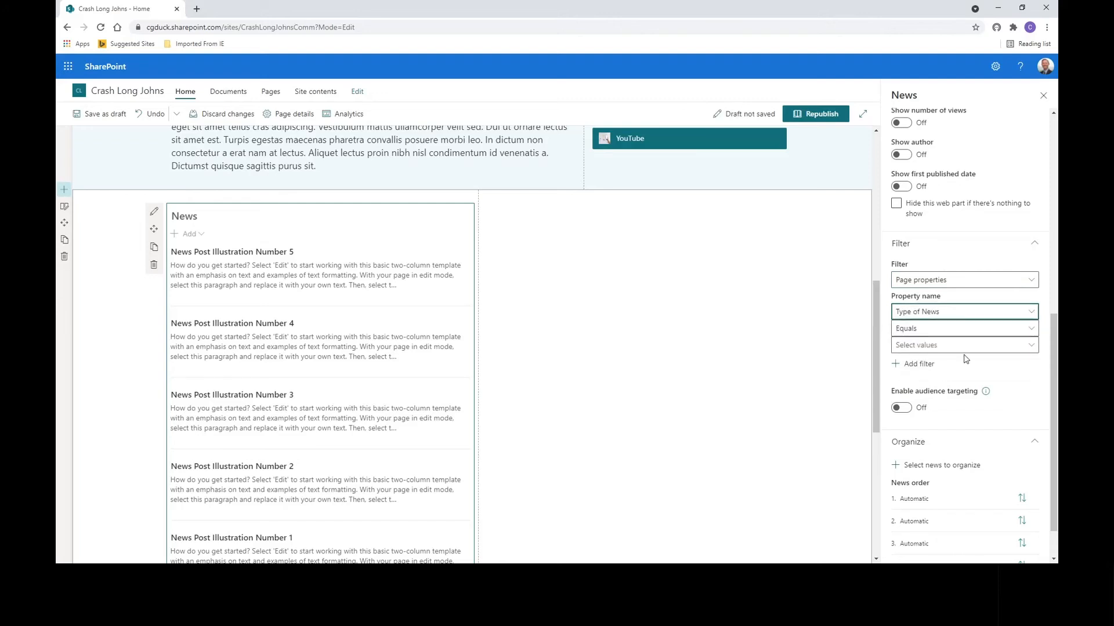
# Try filtering the news posts on all Type of News values, and on Horror alone
pyautogui.click(1035, 351)
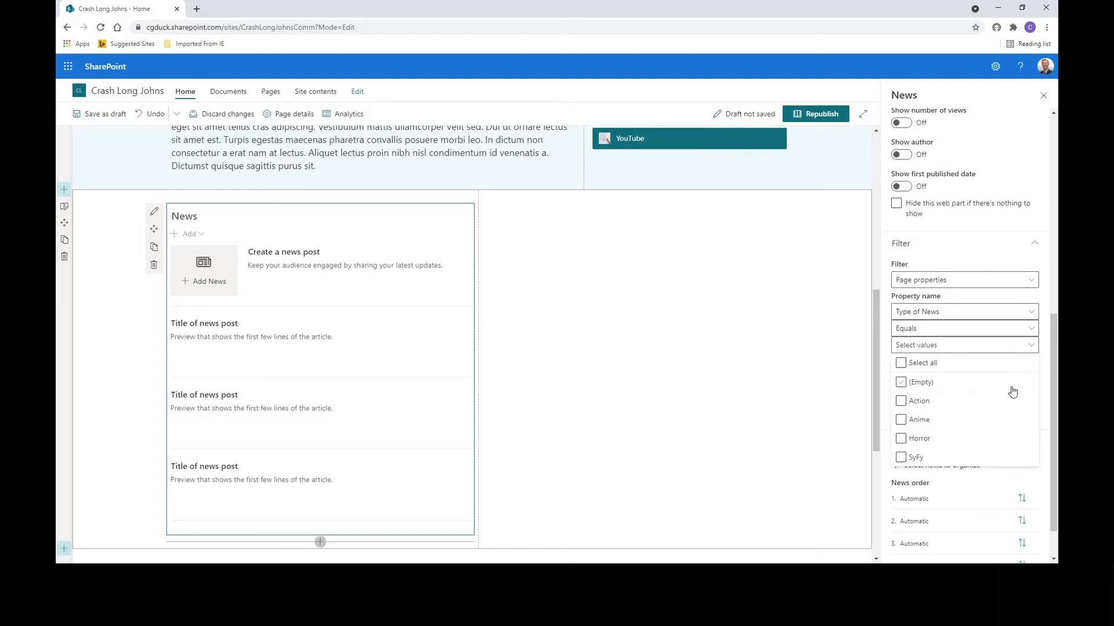
pyautogui.click(900, 363)
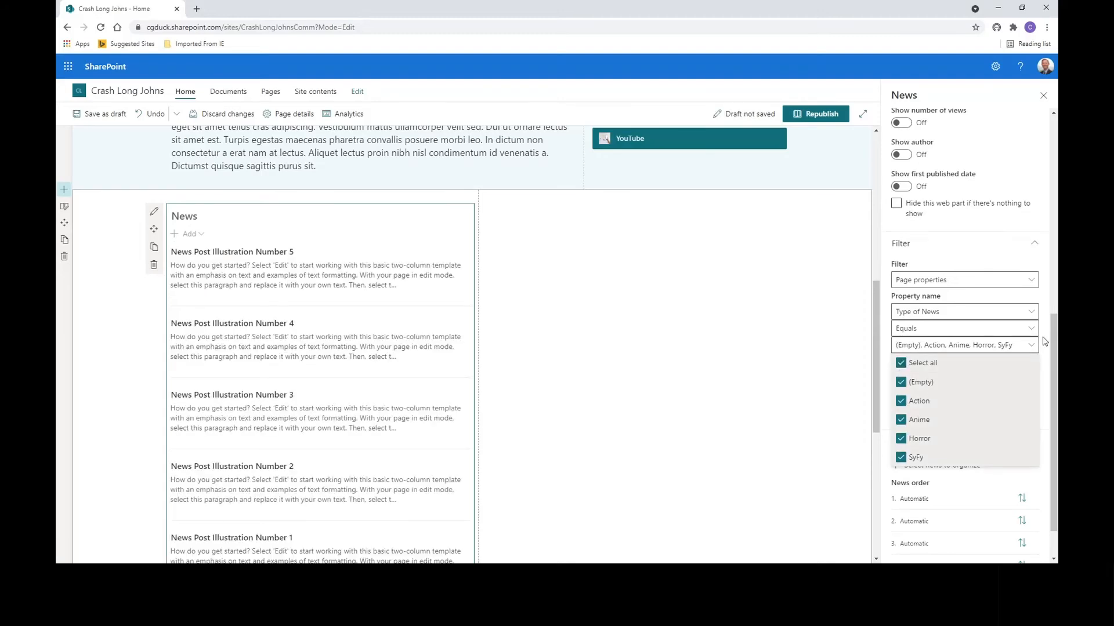
pyautogui.click(900, 364)
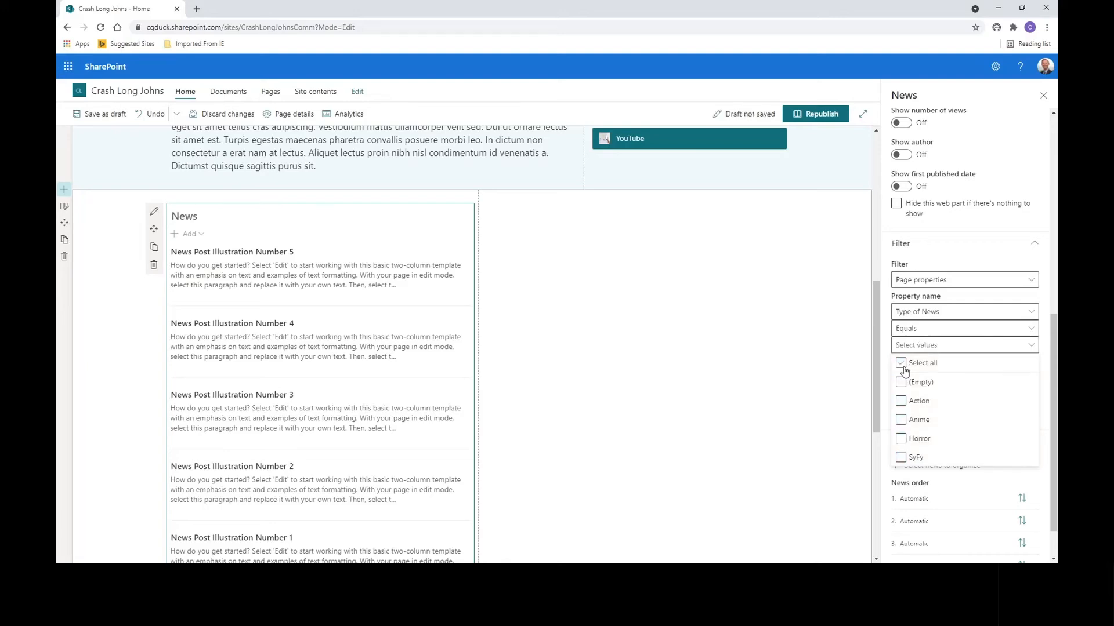
pyautogui.click(901, 441)
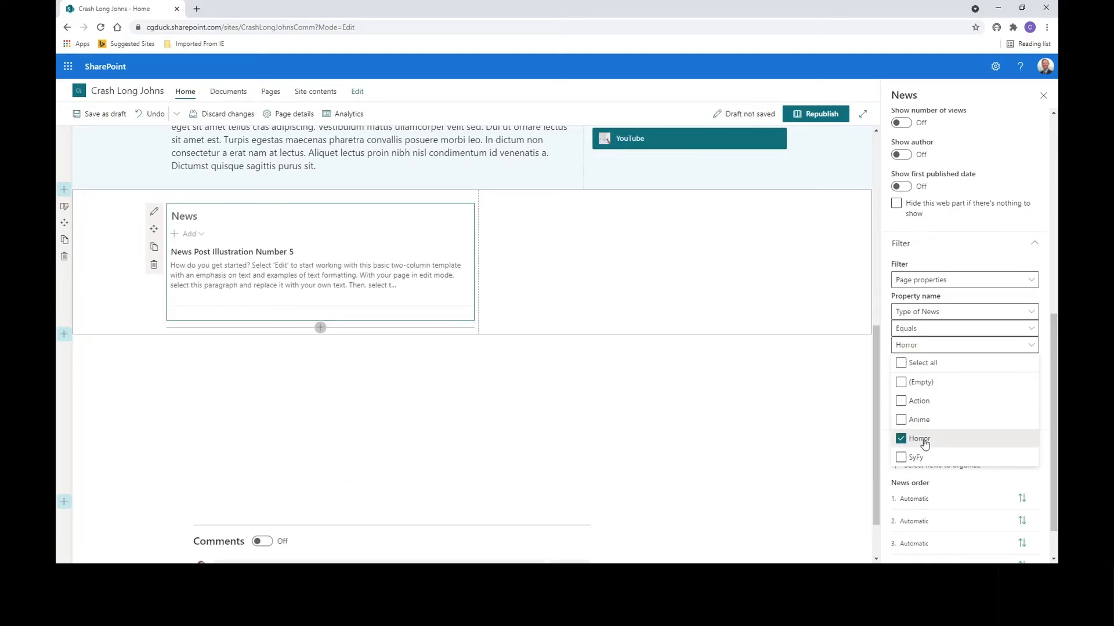
pyautogui.click(901, 440)
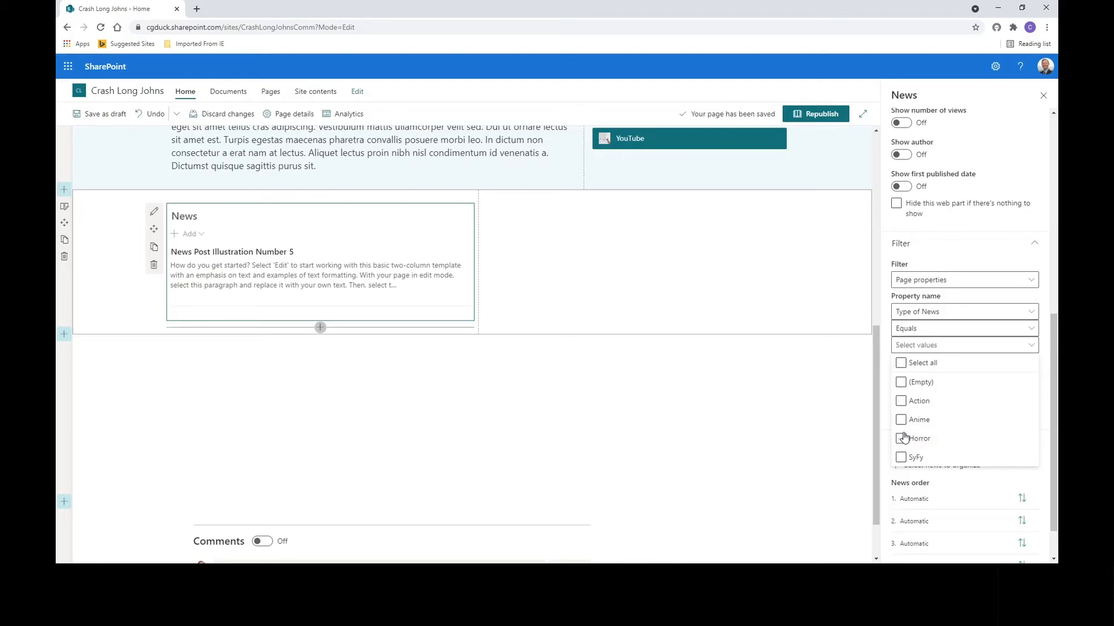
# Try the Action and Anime filter values separately and together, and deselect them both
pyautogui.click(902, 402)
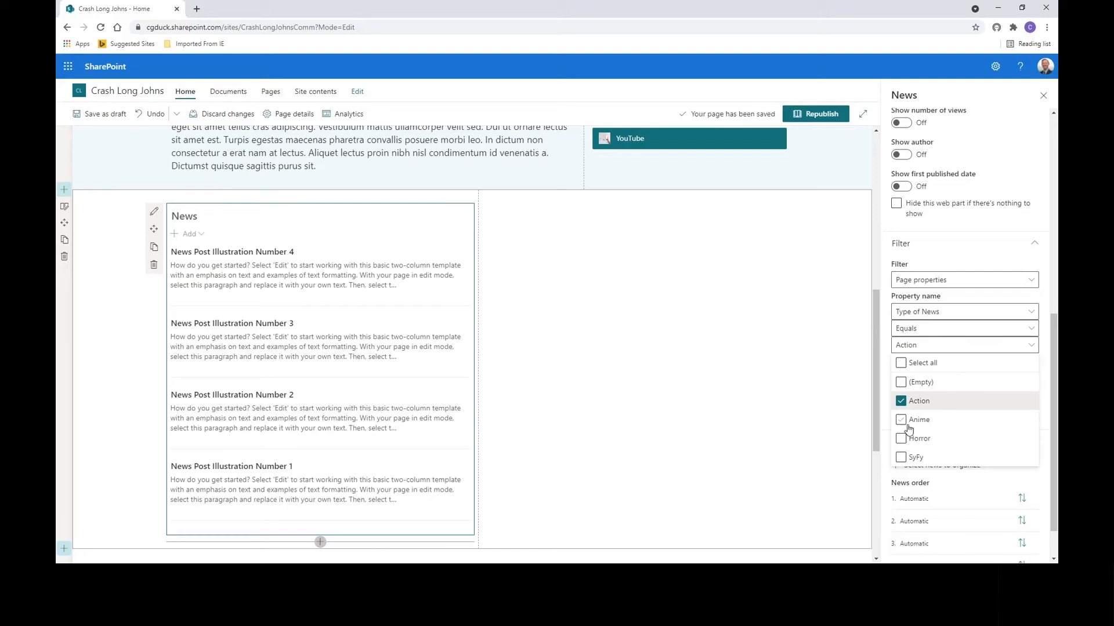
pyautogui.click(901, 400)
pyautogui.click(902, 421)
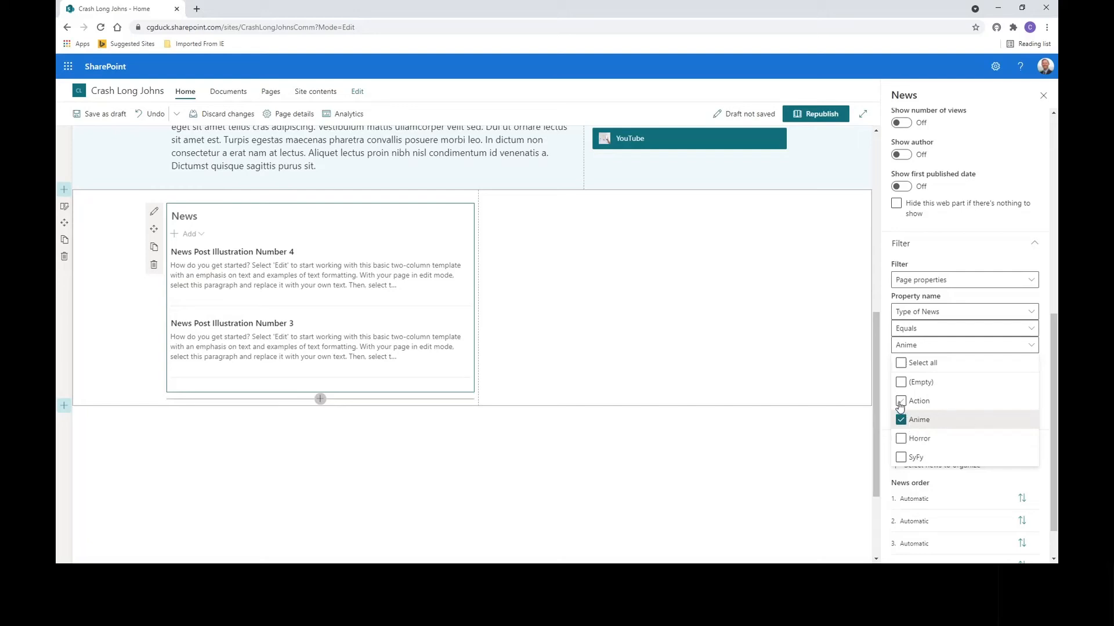
pyautogui.click(900, 405)
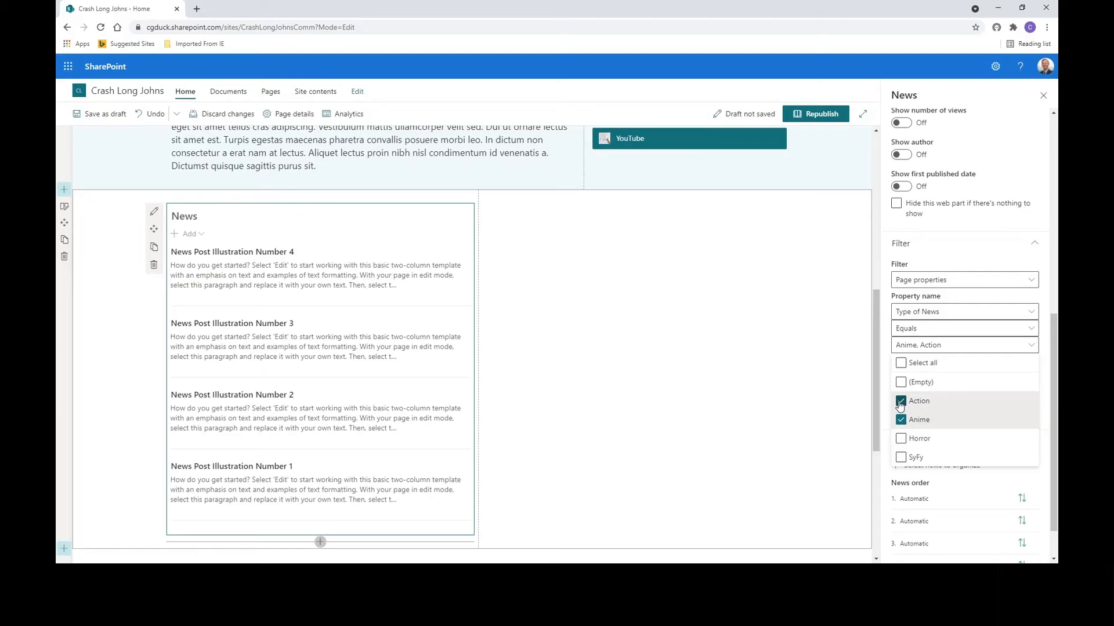
pyautogui.click(900, 404)
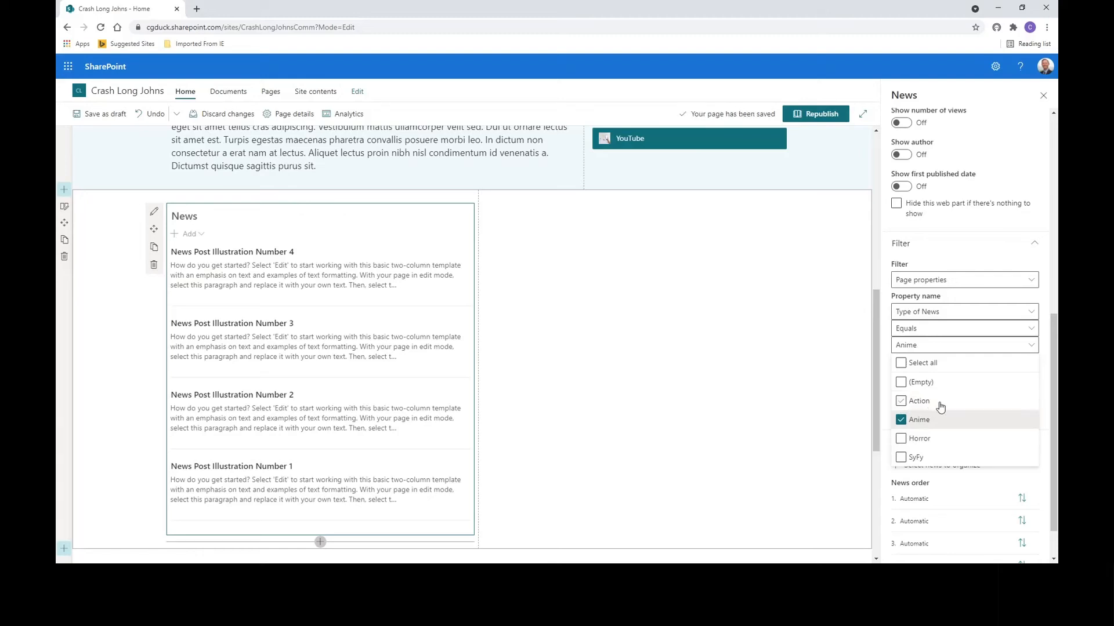
pyautogui.click(901, 420)
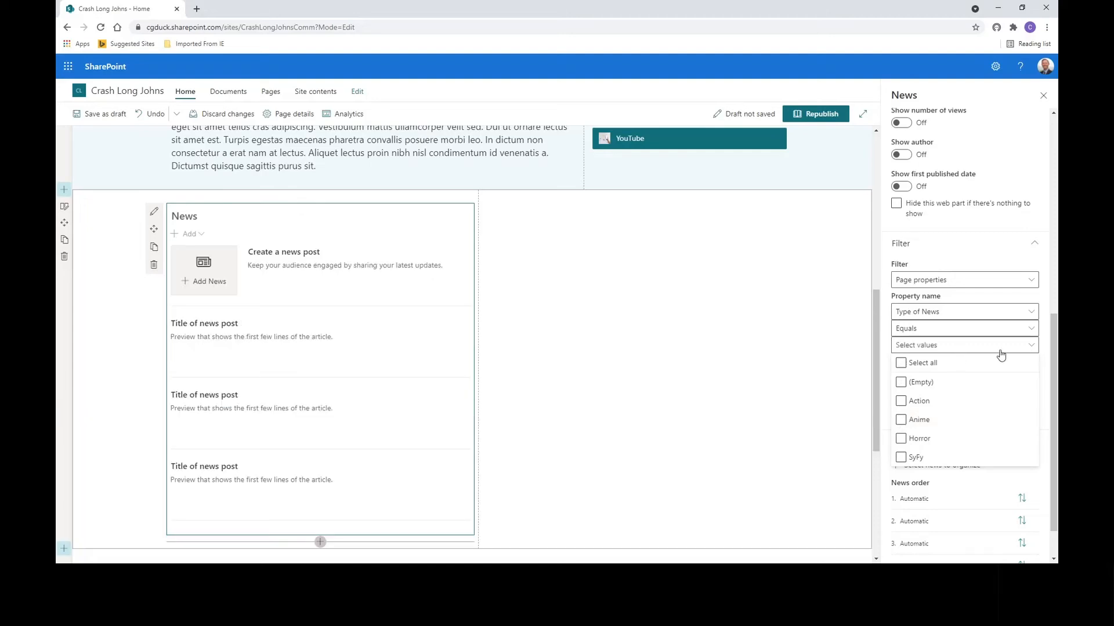
# Clear the Type of News property from the news filter and close the News web part's settings
pyautogui.click(916, 365)
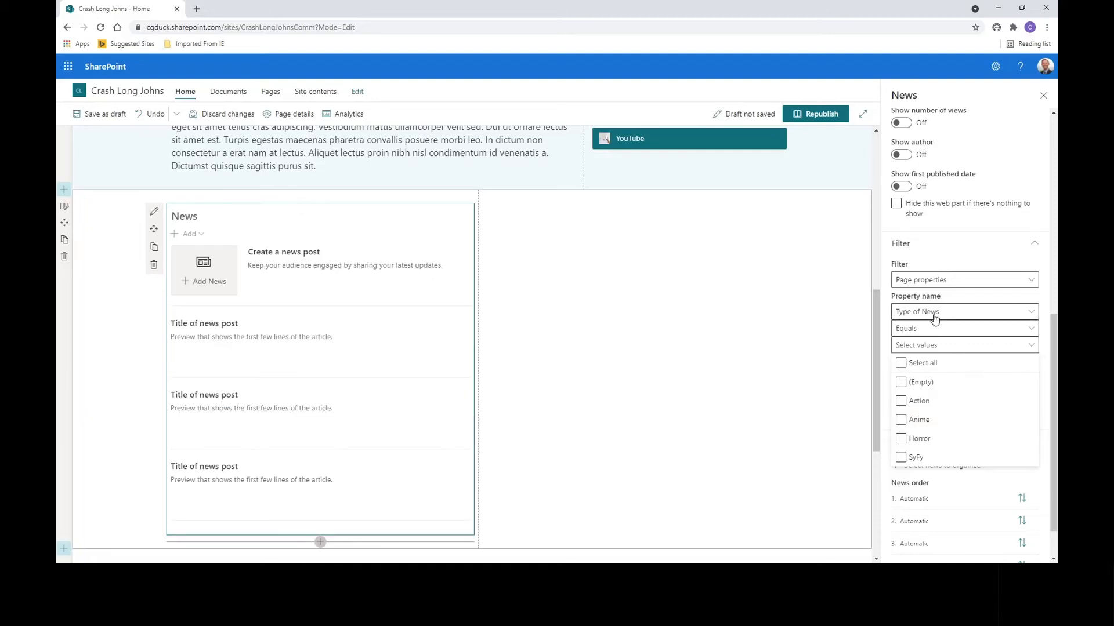
pyautogui.click(951, 281)
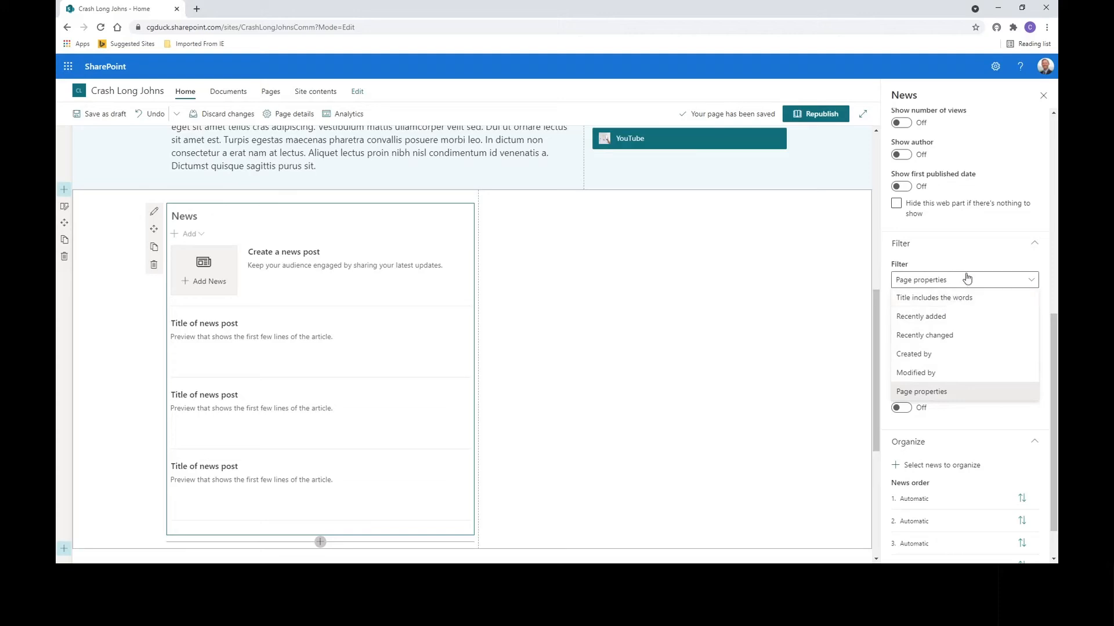
pyautogui.click(973, 257)
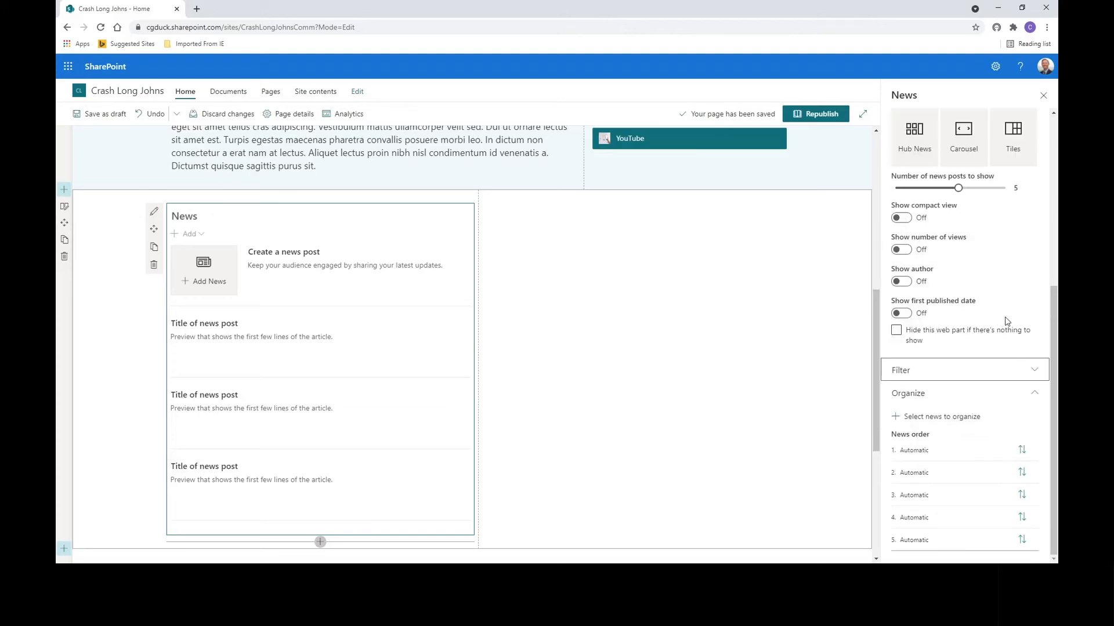
pyautogui.click(1036, 377)
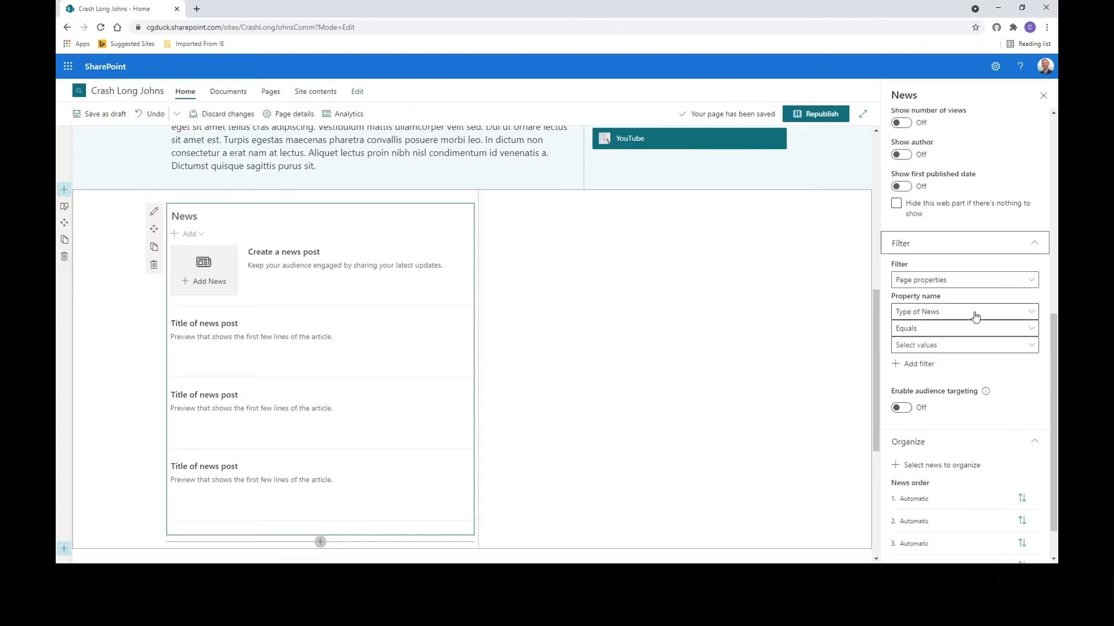
pyautogui.click(1032, 314)
pyautogui.click(1032, 313)
pyautogui.click(954, 332)
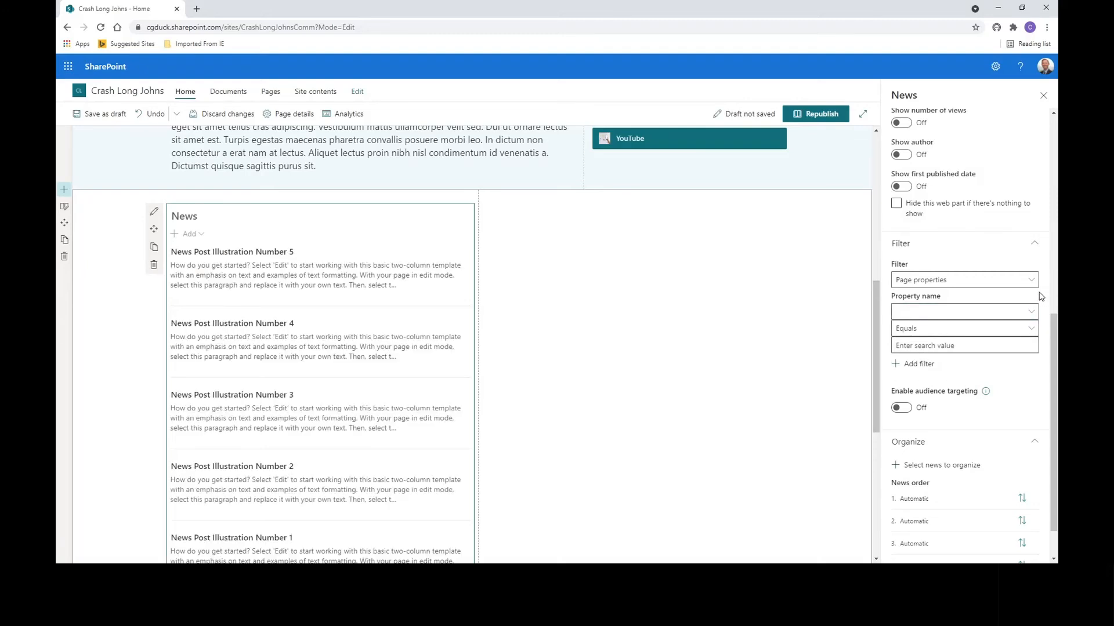
pyautogui.click(1035, 244)
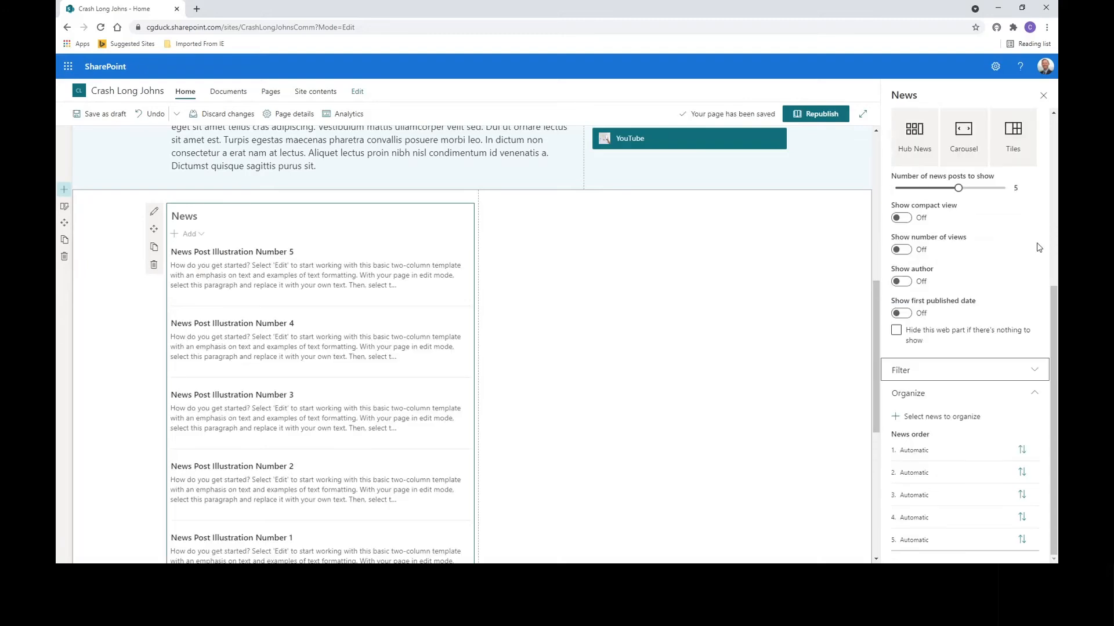
pyautogui.moveTo(1051, 290); pyautogui.dragTo(1056, 193)
pyautogui.click(1038, 198)
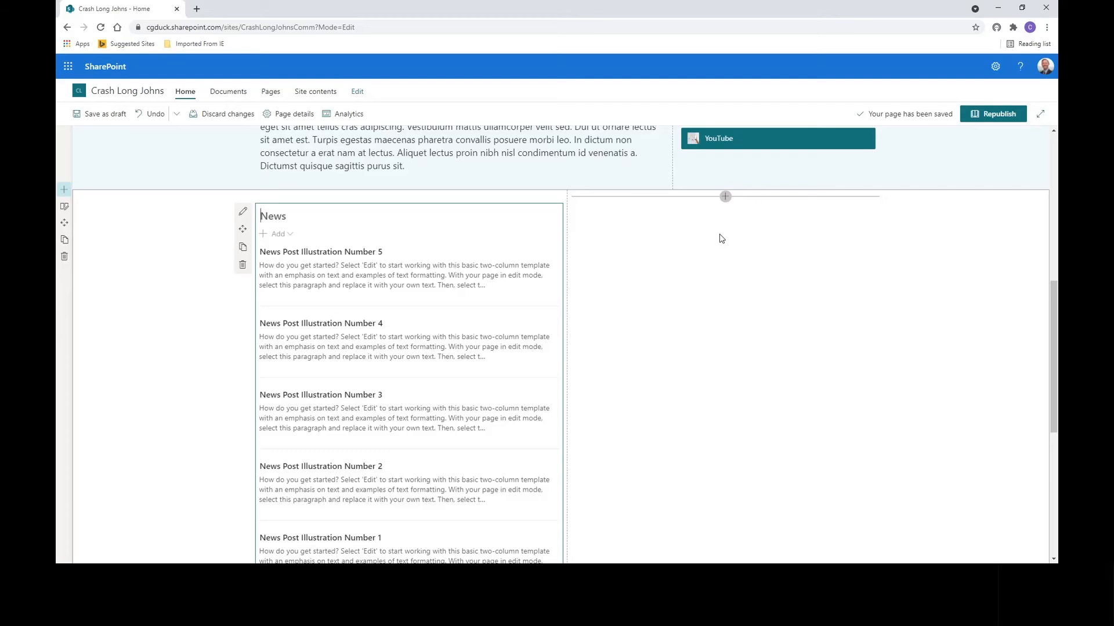
# Add a Button web part and a Call to action web part below it in the empty column beside the news
pyautogui.click(725, 198)
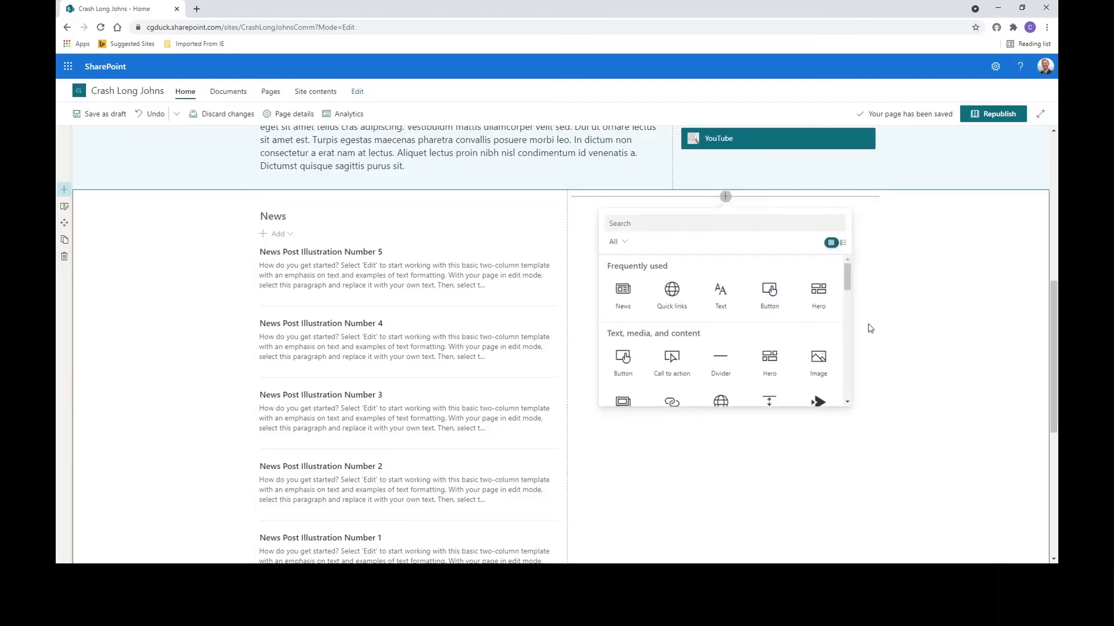
pyautogui.click(771, 300)
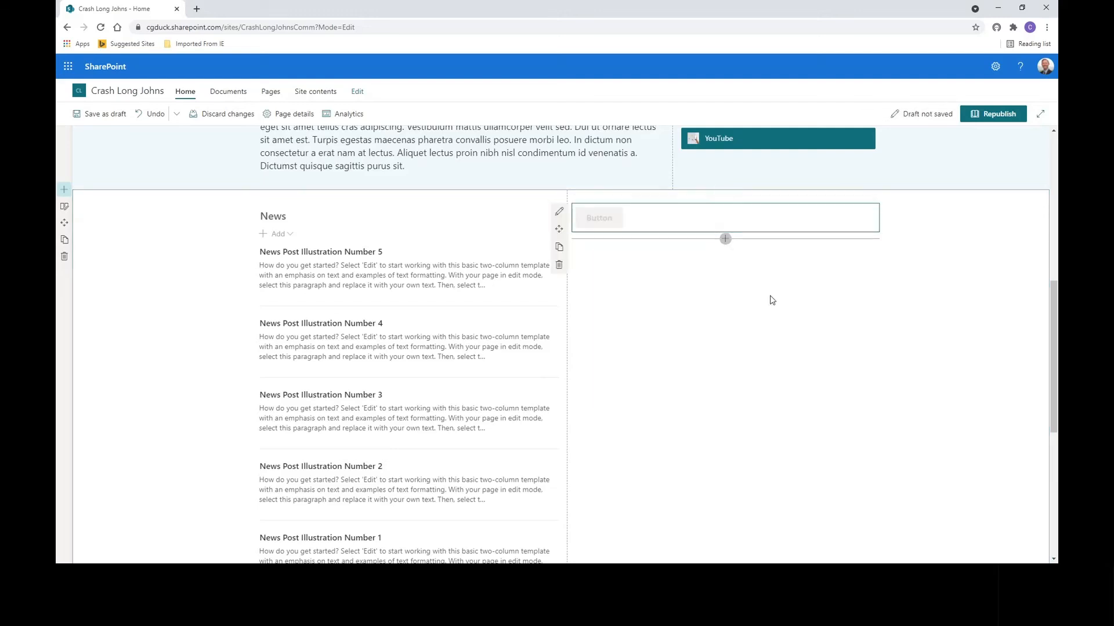
pyautogui.click(726, 242)
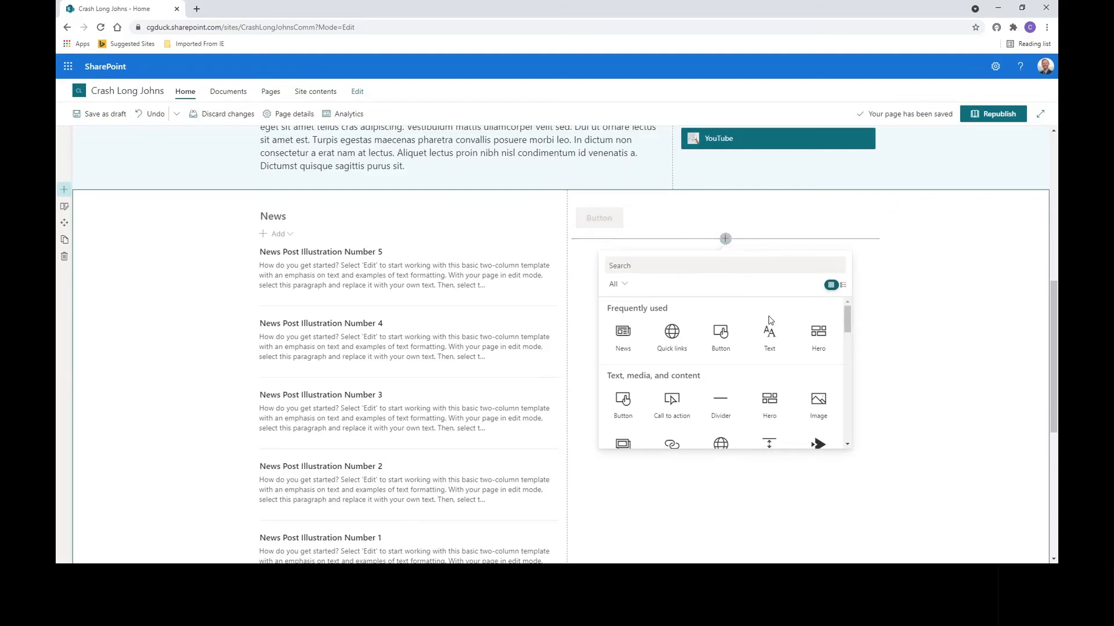
pyautogui.scroll(-1, 848, 323)
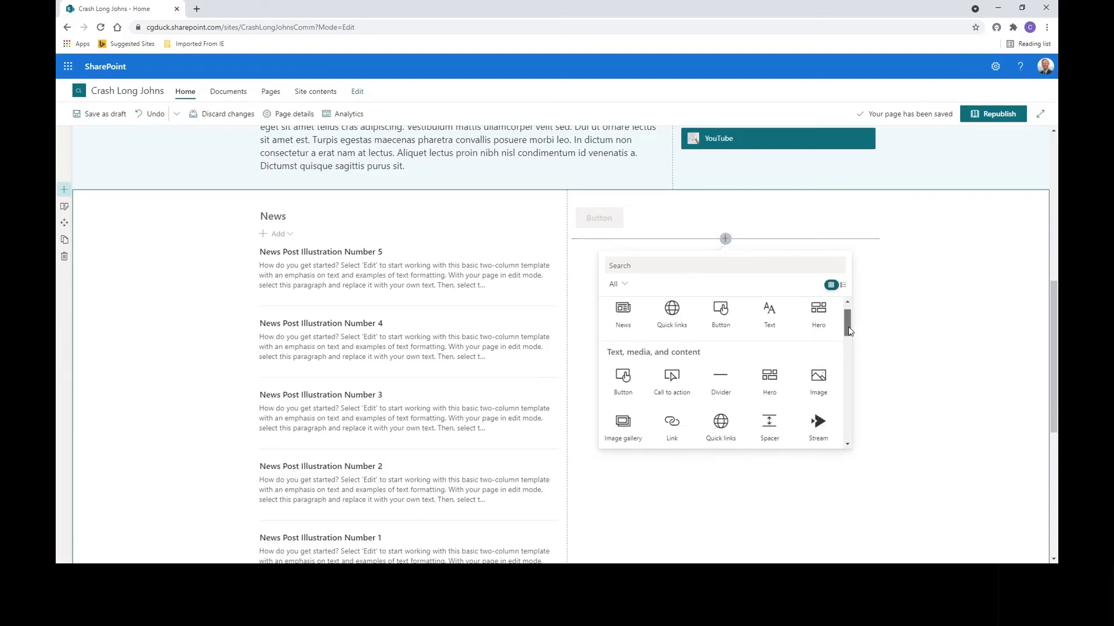
pyautogui.click(676, 381)
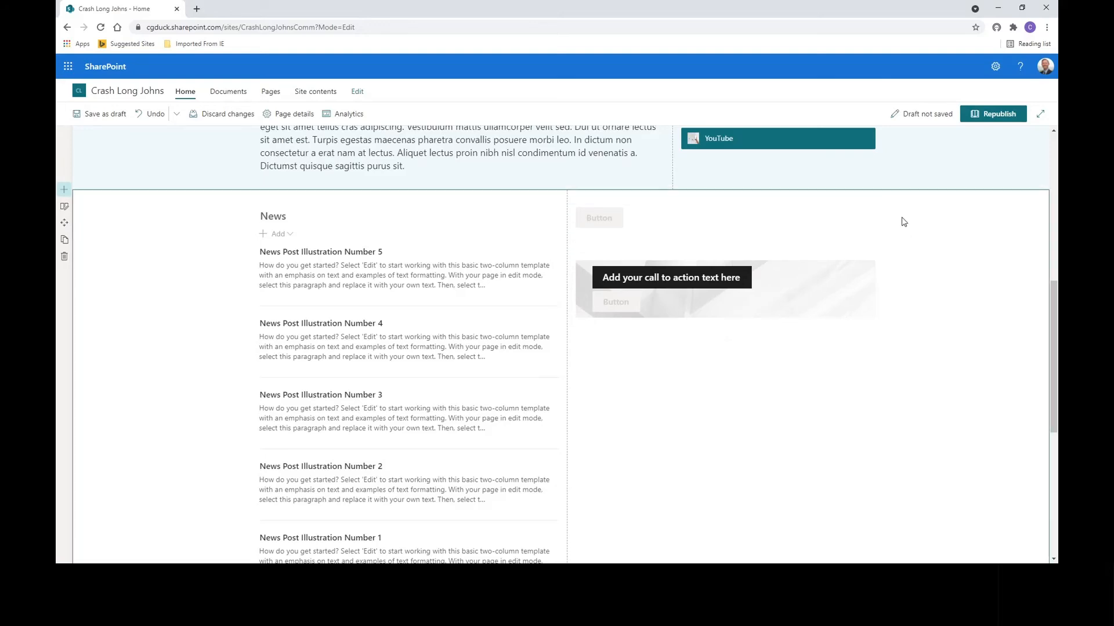
pyautogui.click(642, 219)
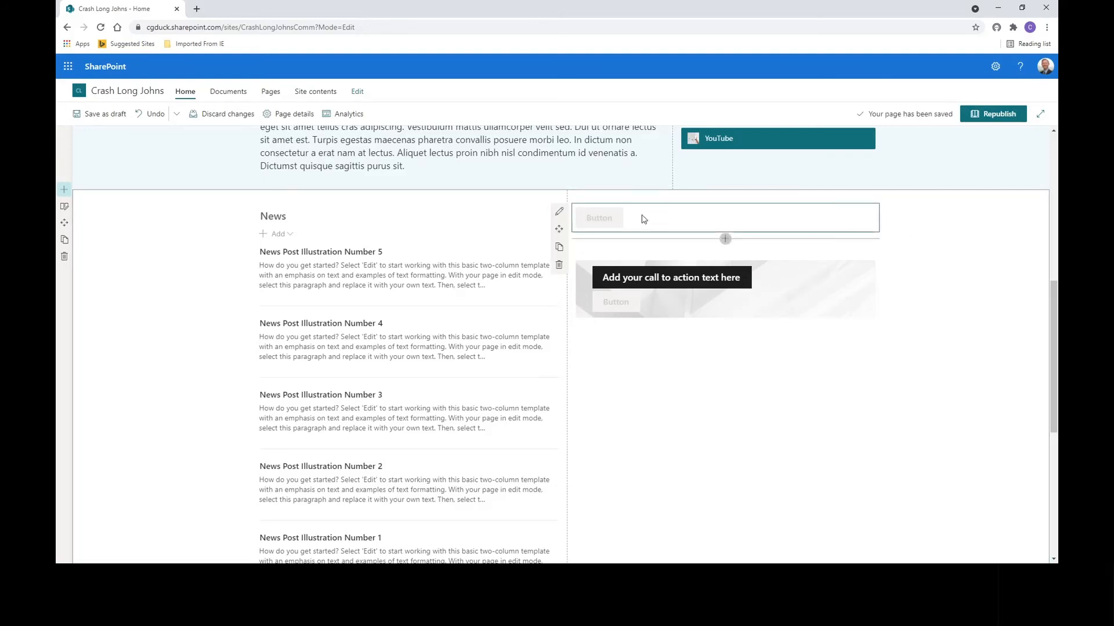
pyautogui.click(560, 213)
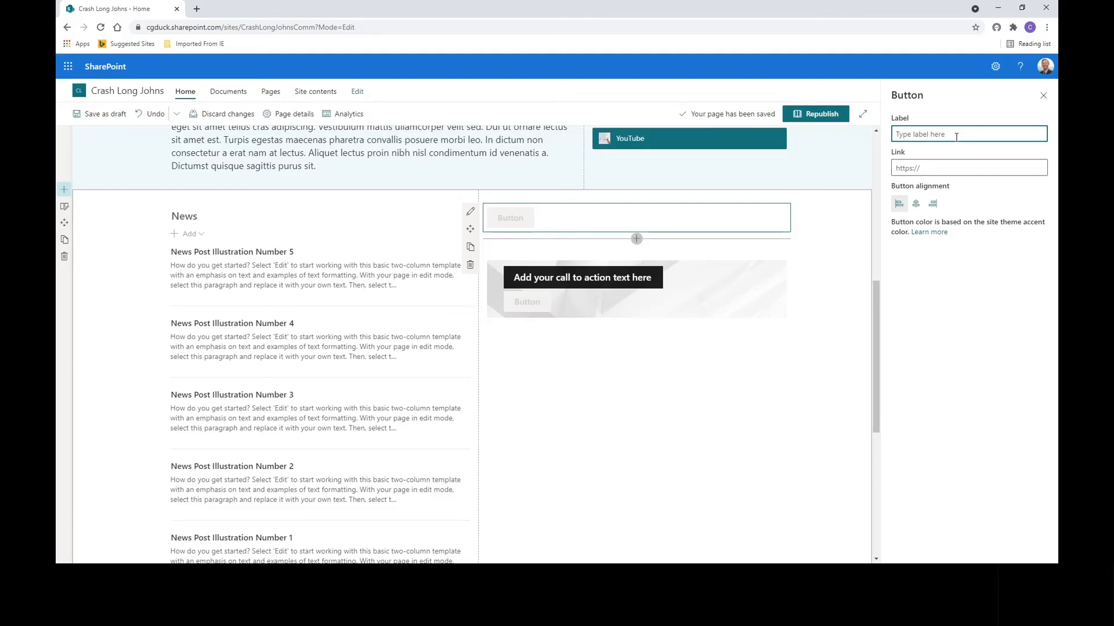
pyautogui.write('Google')
pyautogui.click(938, 171)
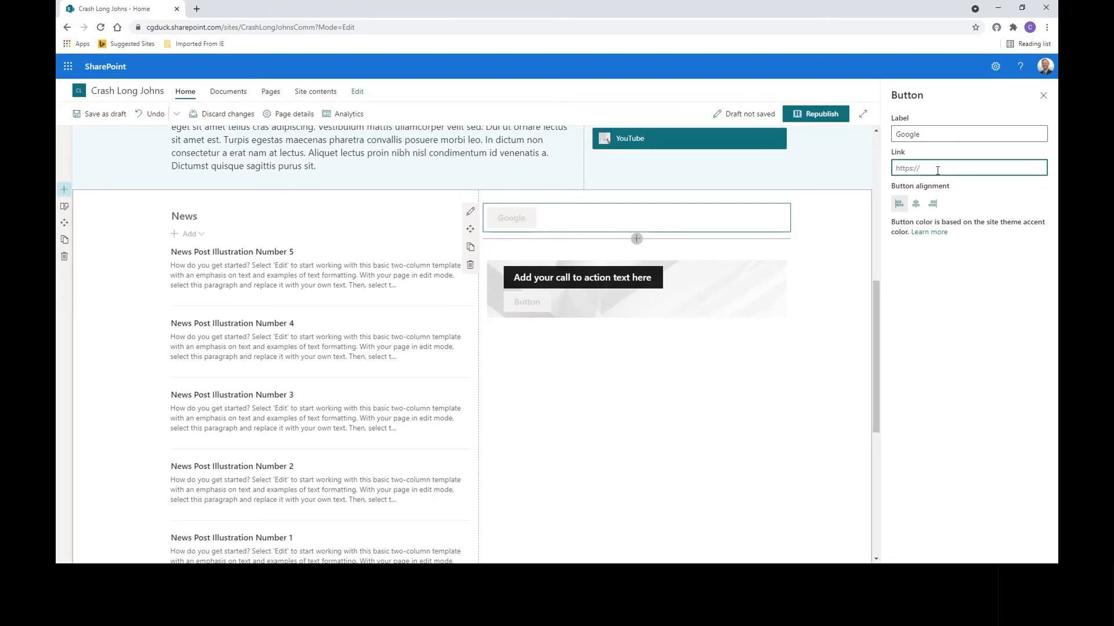
pyautogui.write('www.google.com')
pyautogui.click(967, 276)
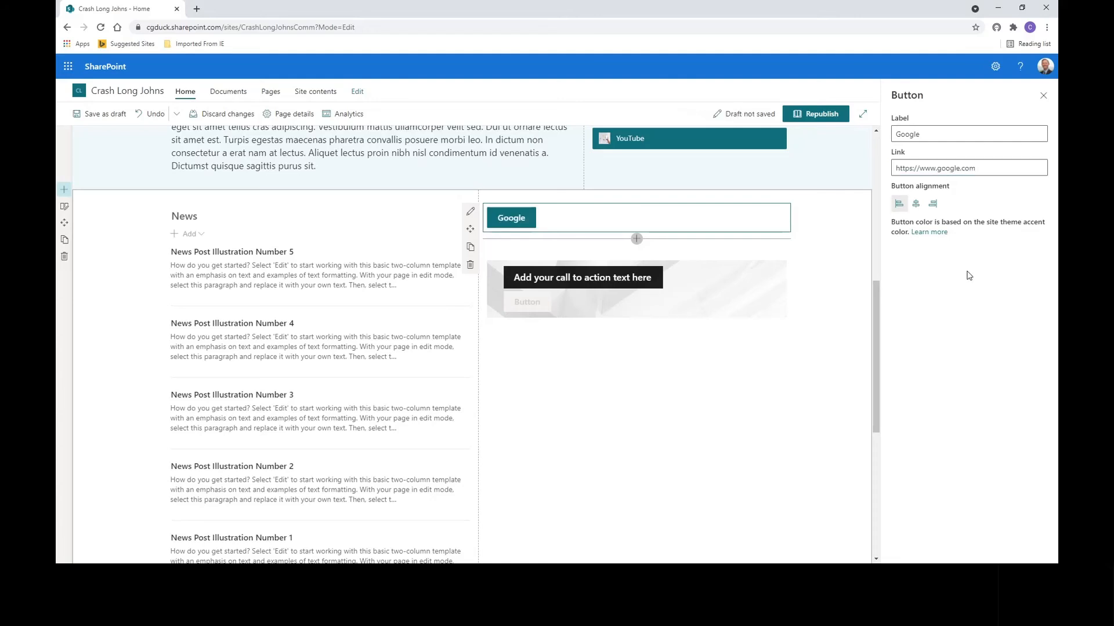
# Try the right and left alignments for the Google button and set it to center alignment
pyautogui.click(916, 205)
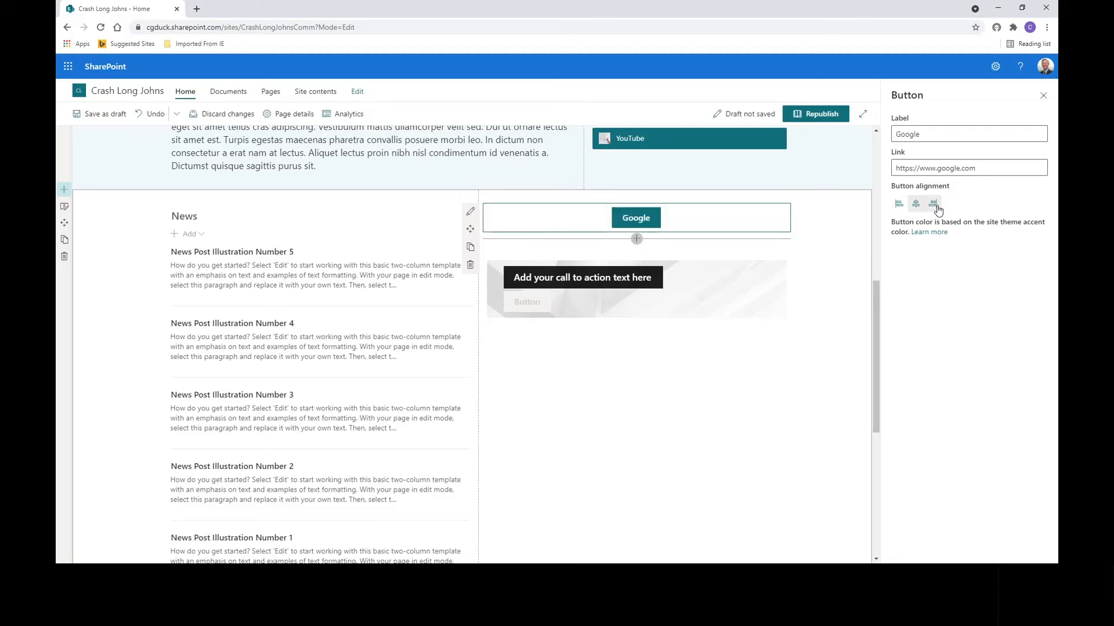
pyautogui.click(932, 204)
pyautogui.click(916, 204)
pyautogui.click(899, 204)
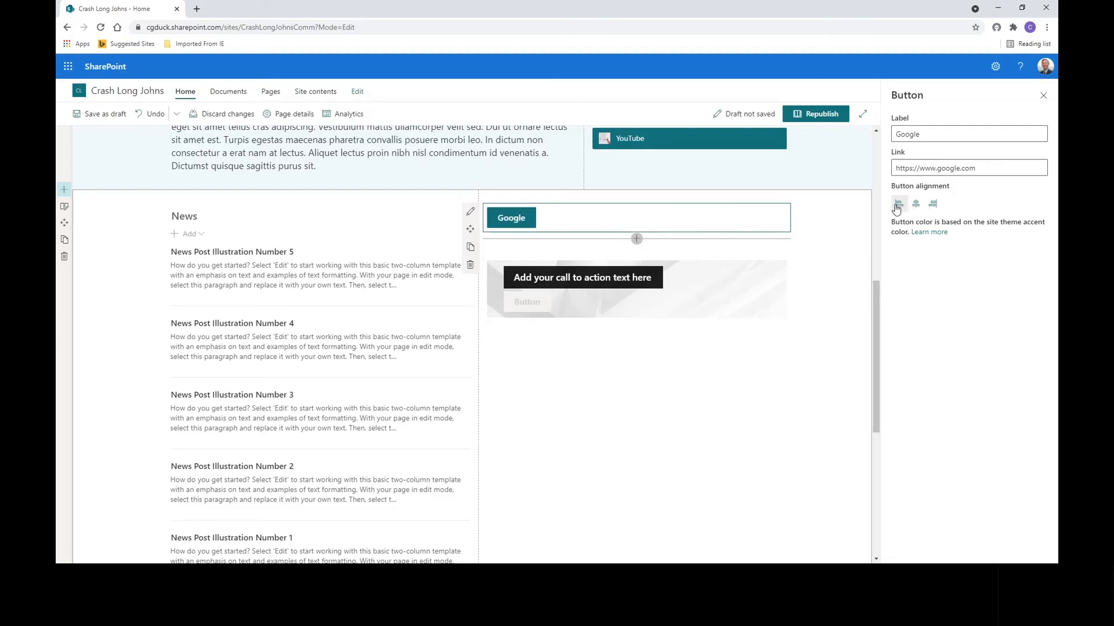
pyautogui.click(915, 204)
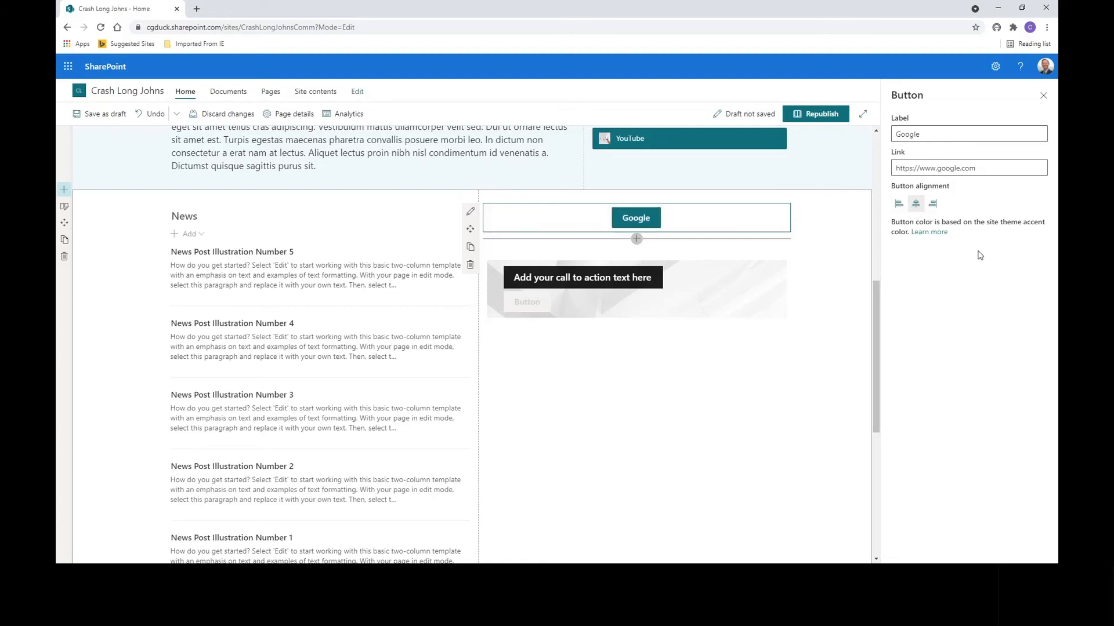
# Close the Button web part's settings and open the settings of the Call to action web part below it
pyautogui.click(1044, 96)
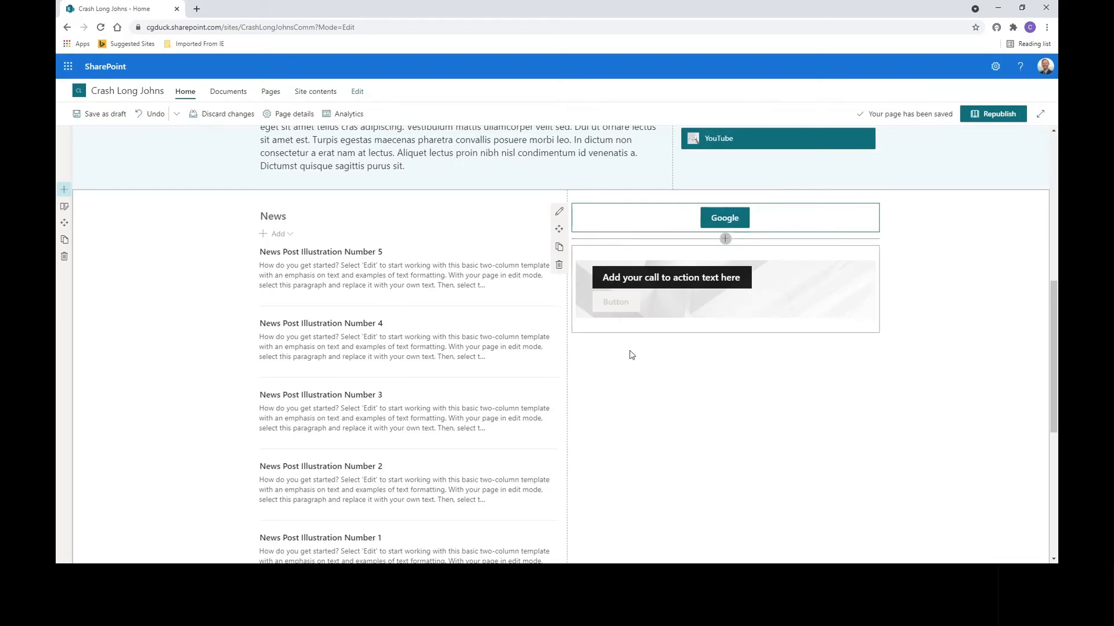
pyautogui.click(621, 259)
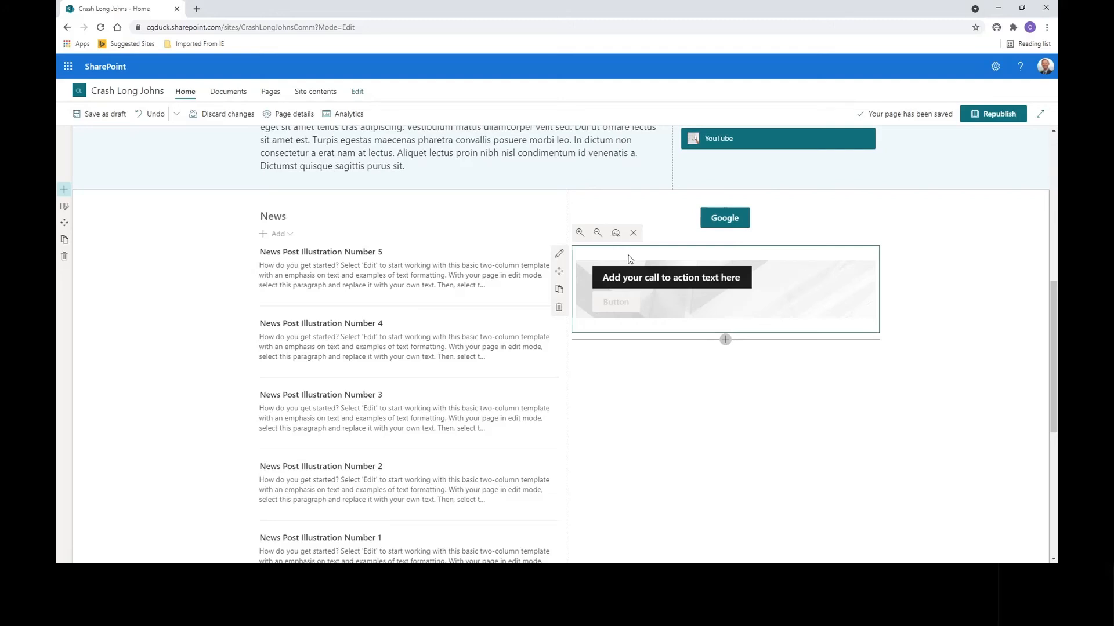
pyautogui.click(559, 256)
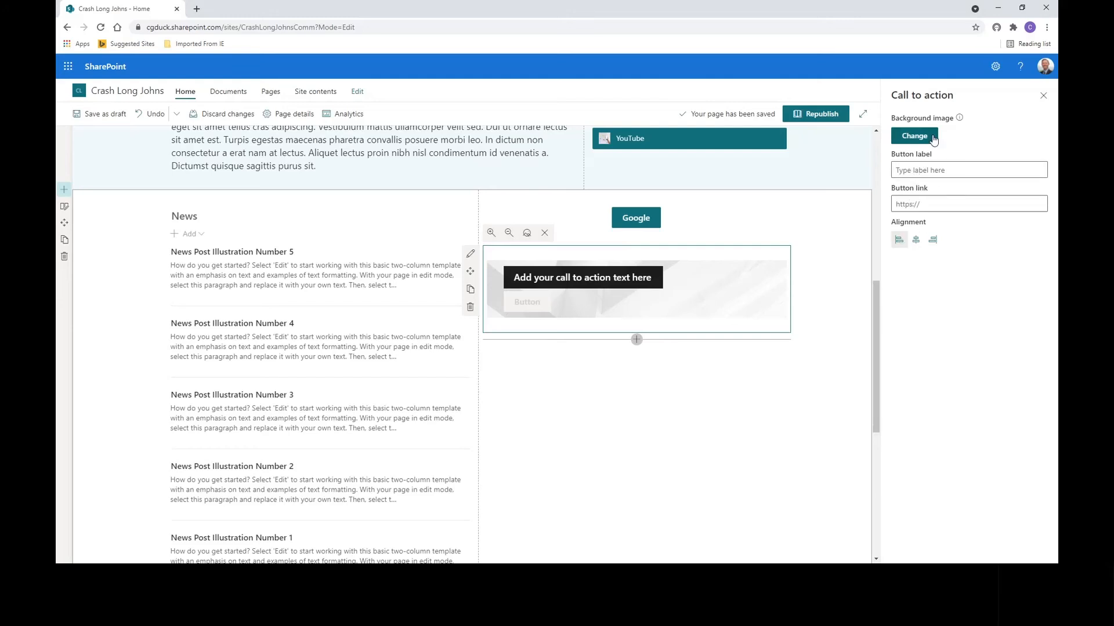
# Label the call to action button "Vote for your team"
pyautogui.click(931, 171)
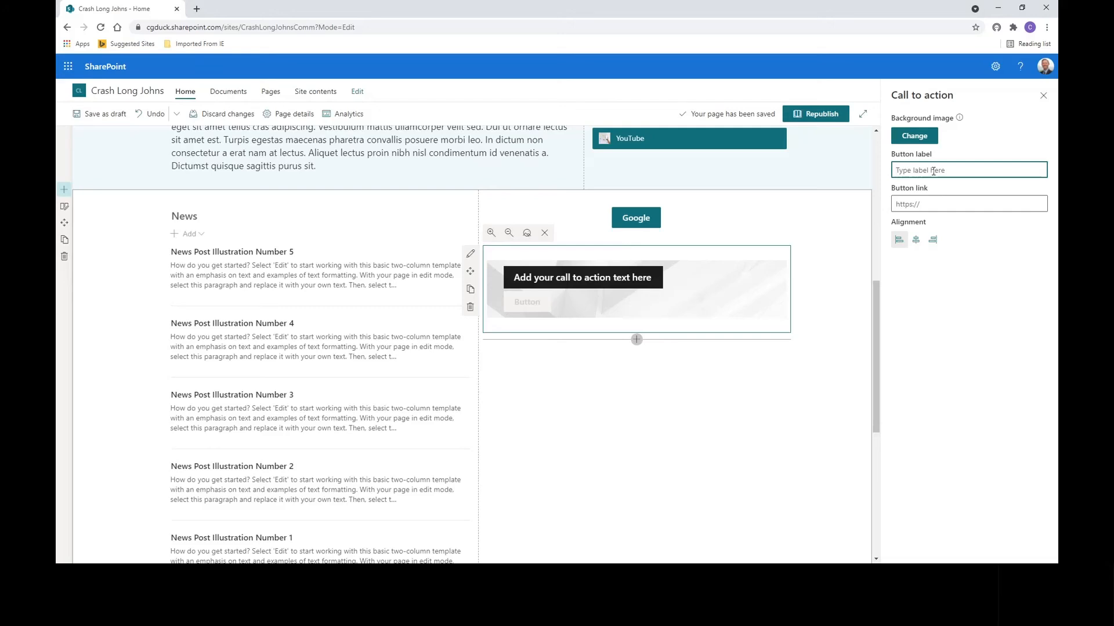
pyautogui.write('Googl')
pyautogui.press('BackSpace')
pyautogui.press('BackSpace')
pyautogui.press('BackSpace')
pyautogui.write('Vote for your')
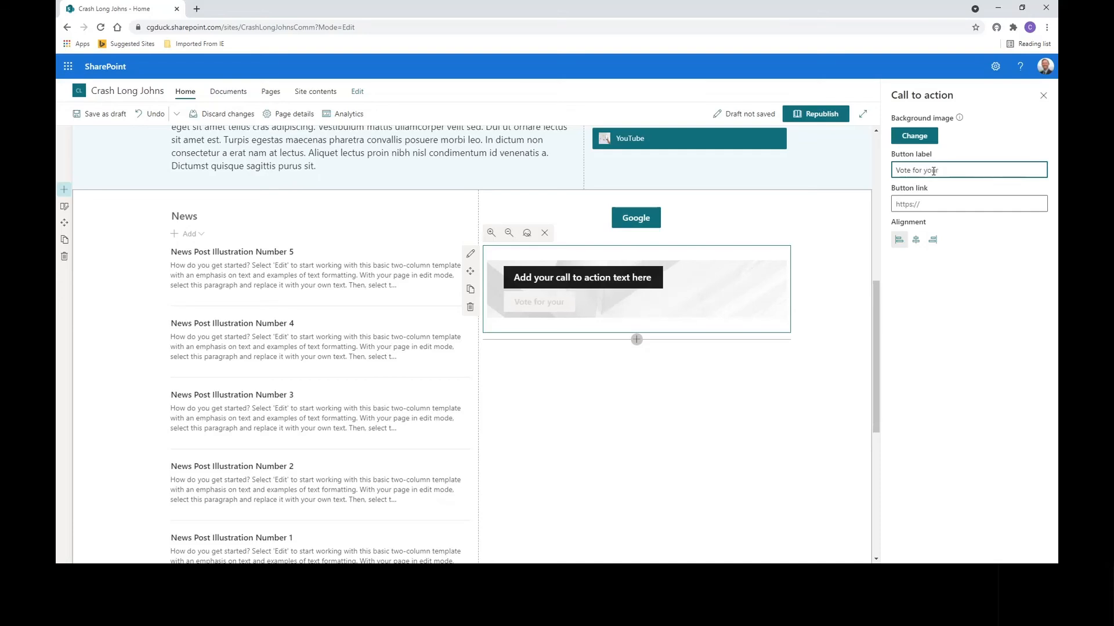
pyautogui.write(' team')
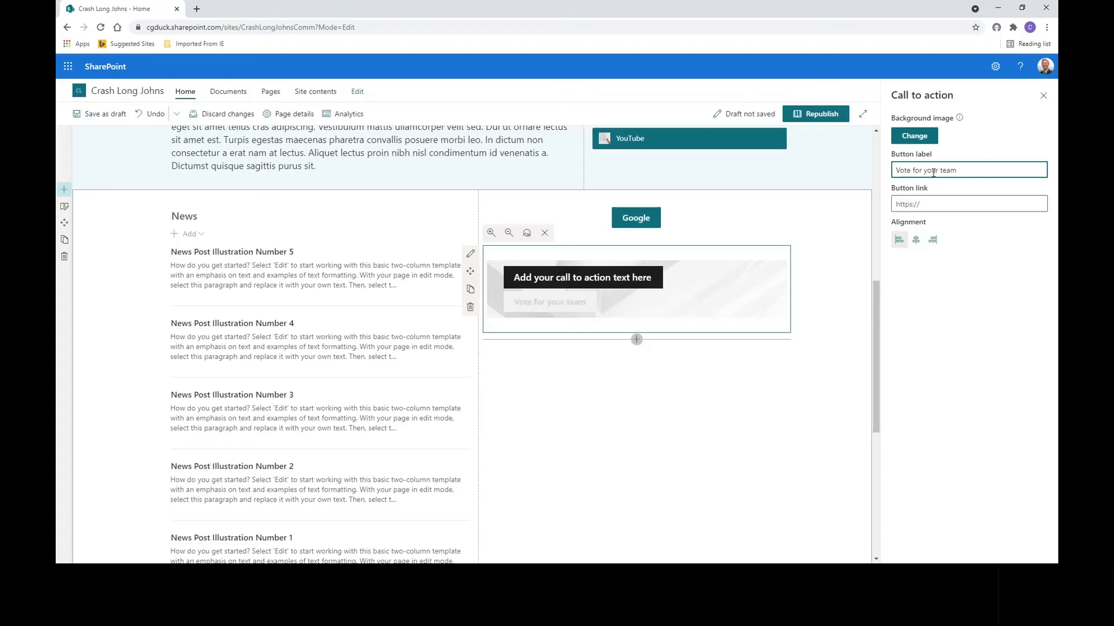
pyautogui.click(933, 204)
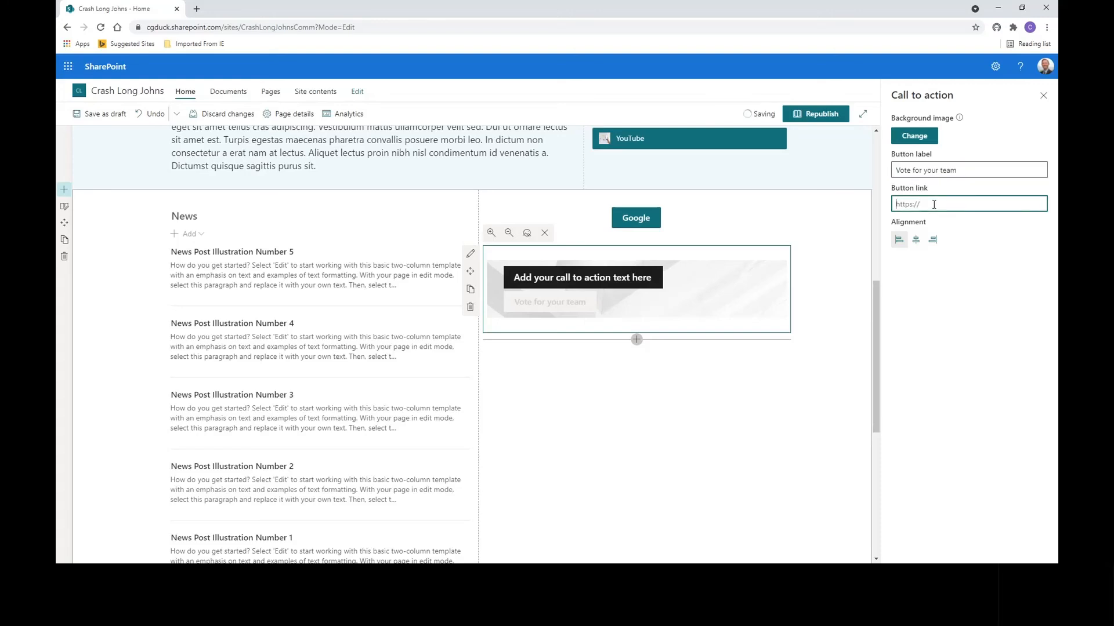
# Search the stock images for a call to action background, trying "vote" and "box" as search terms
pyautogui.click(914, 138)
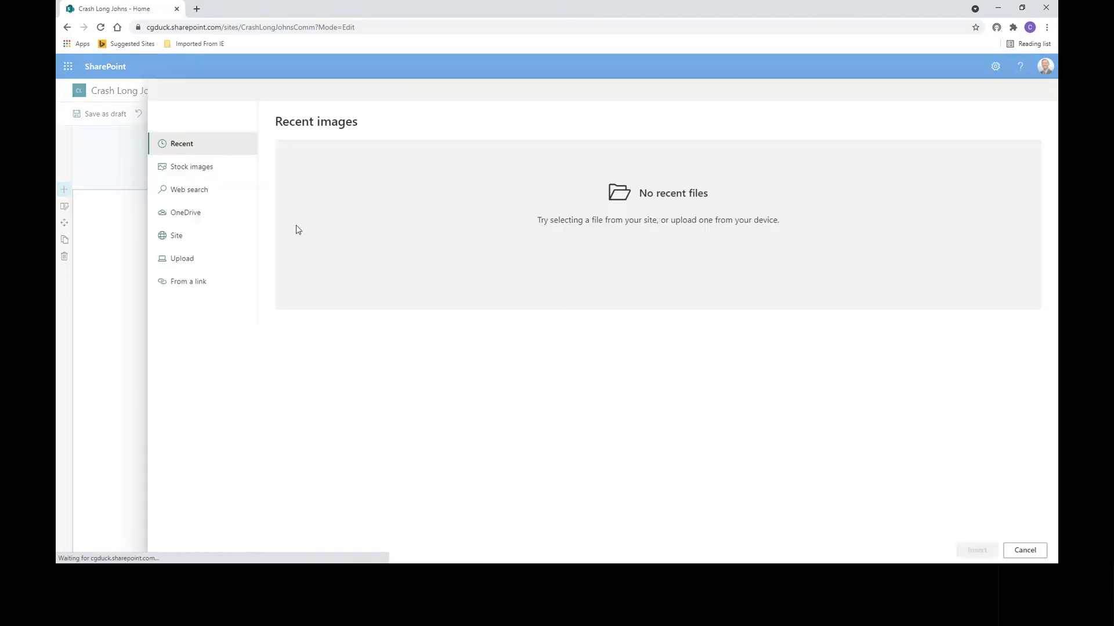
pyautogui.click(184, 168)
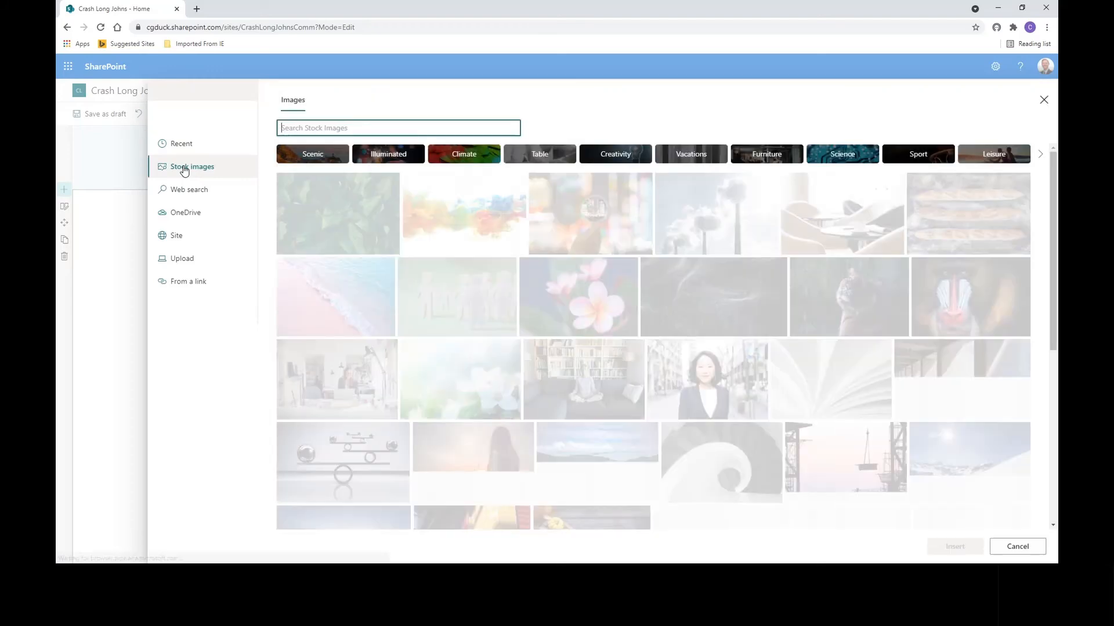
pyautogui.write('vote')
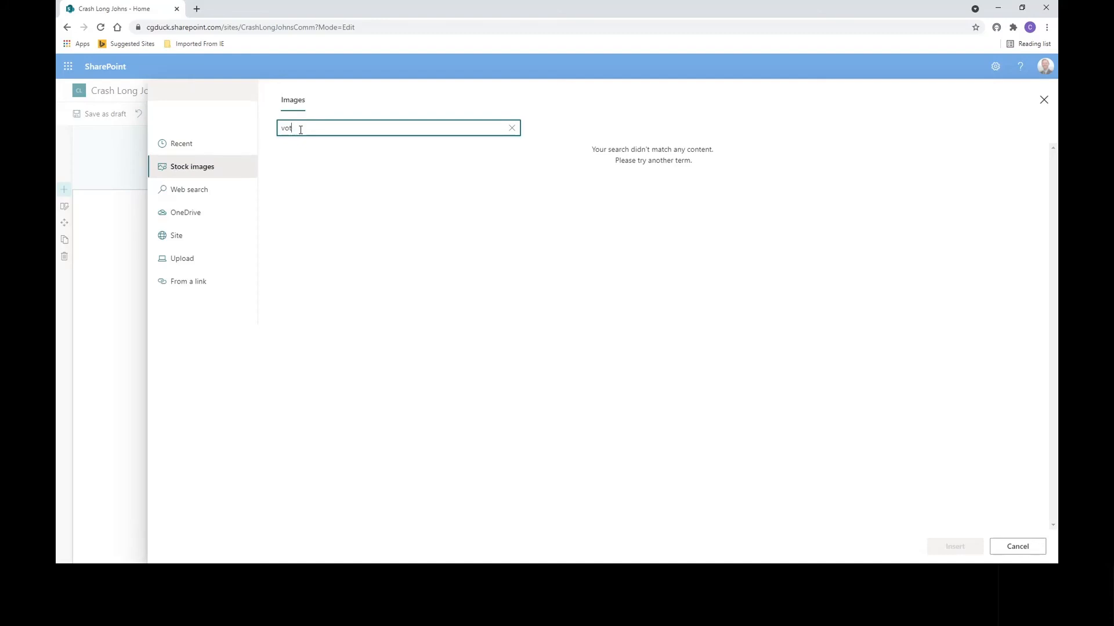
pyautogui.press('BackSpace')
pyautogui.press('BackSpace')
pyautogui.press('BackSpace')
pyautogui.press('BackSpace')
pyautogui.write('bald')
pyautogui.press('BackSpace')
pyautogui.press('BackSpace')
pyautogui.write('box')
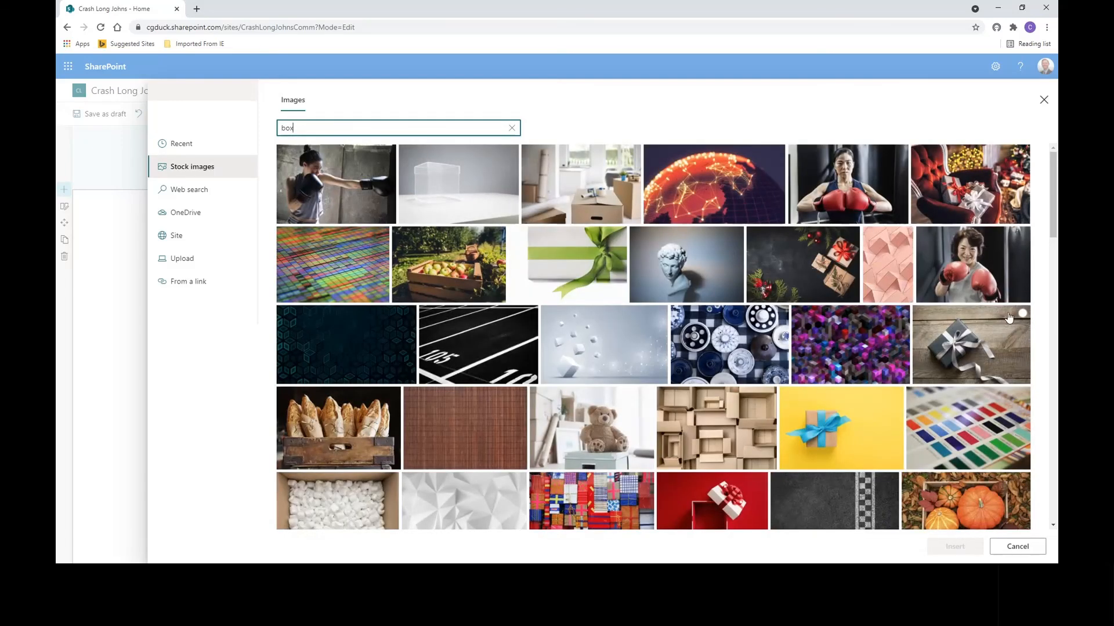
# Insert the picture of a gift box with a blue ribbon on yellow as the call to action background
pyautogui.moveTo(1053, 199); pyautogui.dragTo(1052, 241)
pyautogui.click(860, 239)
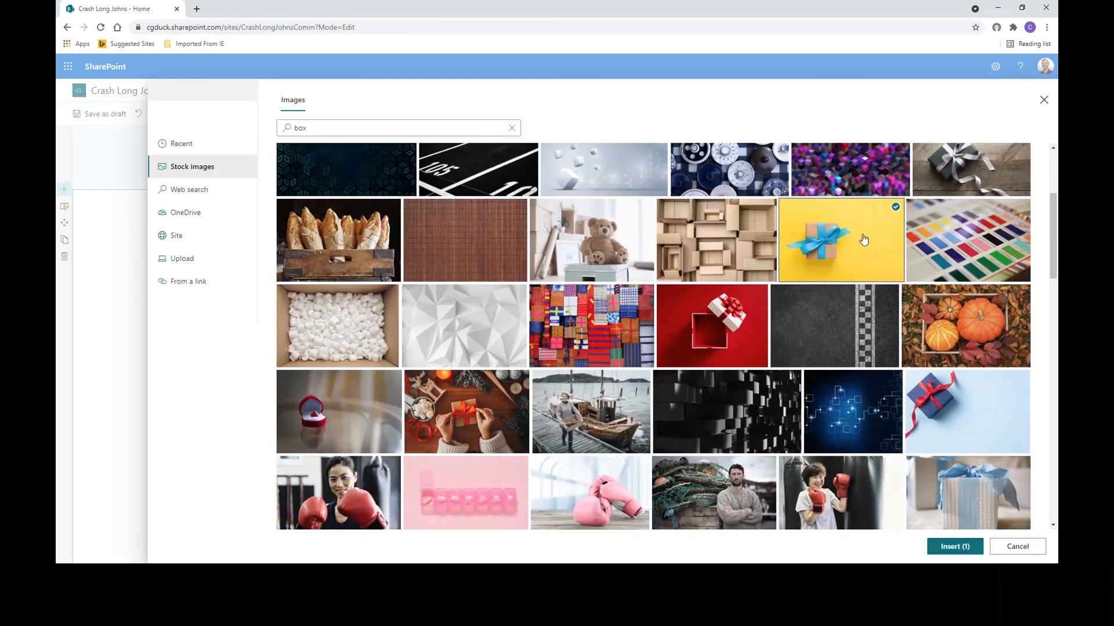
pyautogui.click(951, 547)
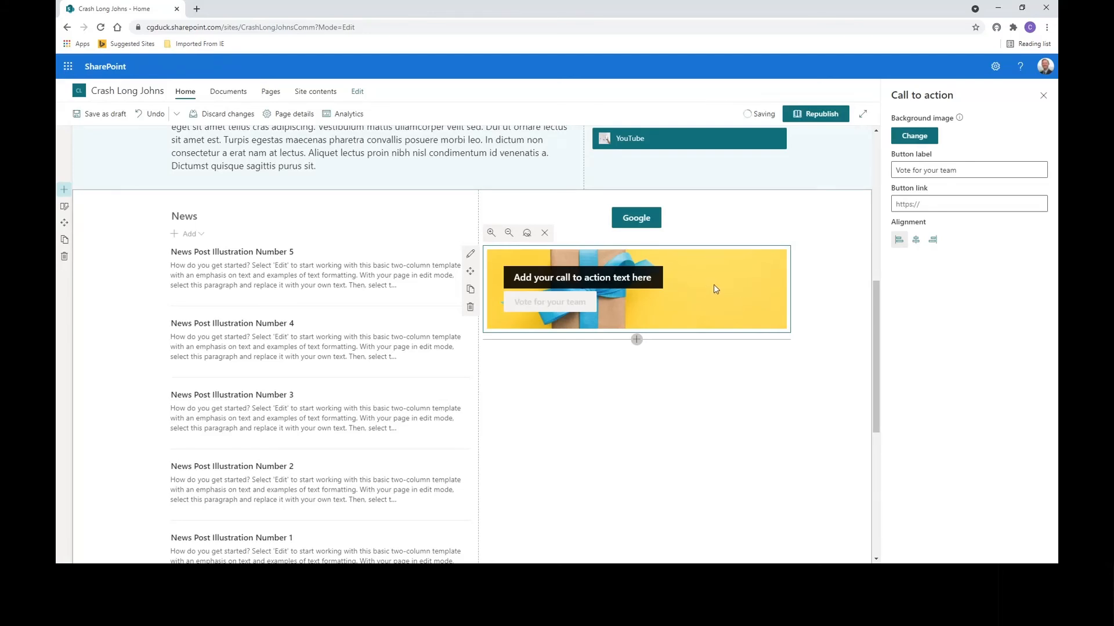
# Adjust the background image's focal point to show the gift and bow, and set the call to action's alignment to right
pyautogui.click(528, 236)
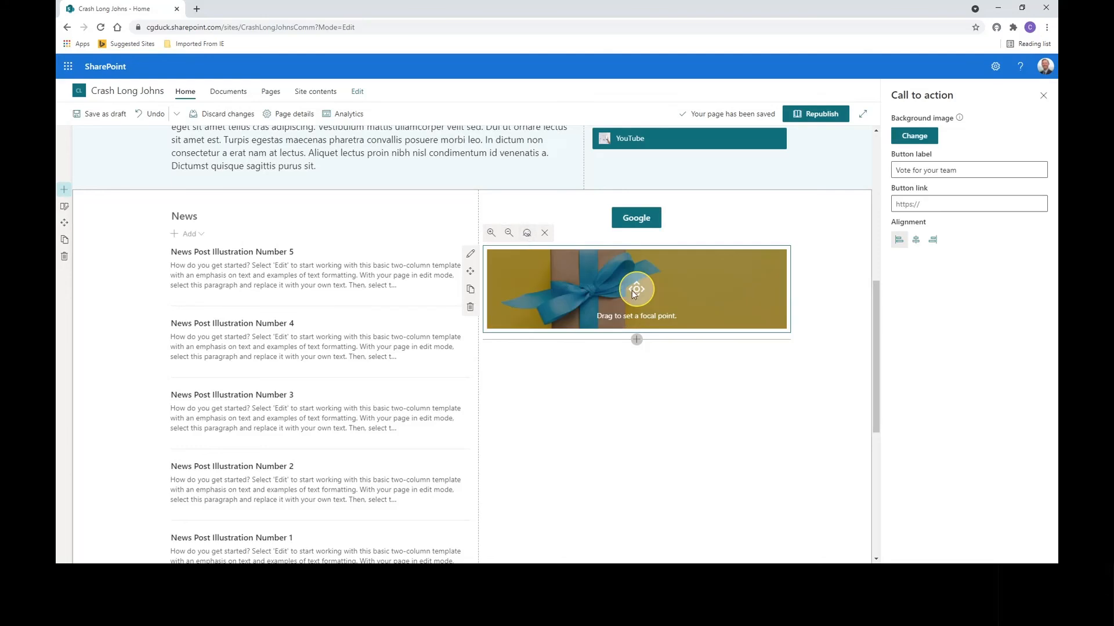
pyautogui.moveTo(634, 293); pyautogui.dragTo(712, 339)
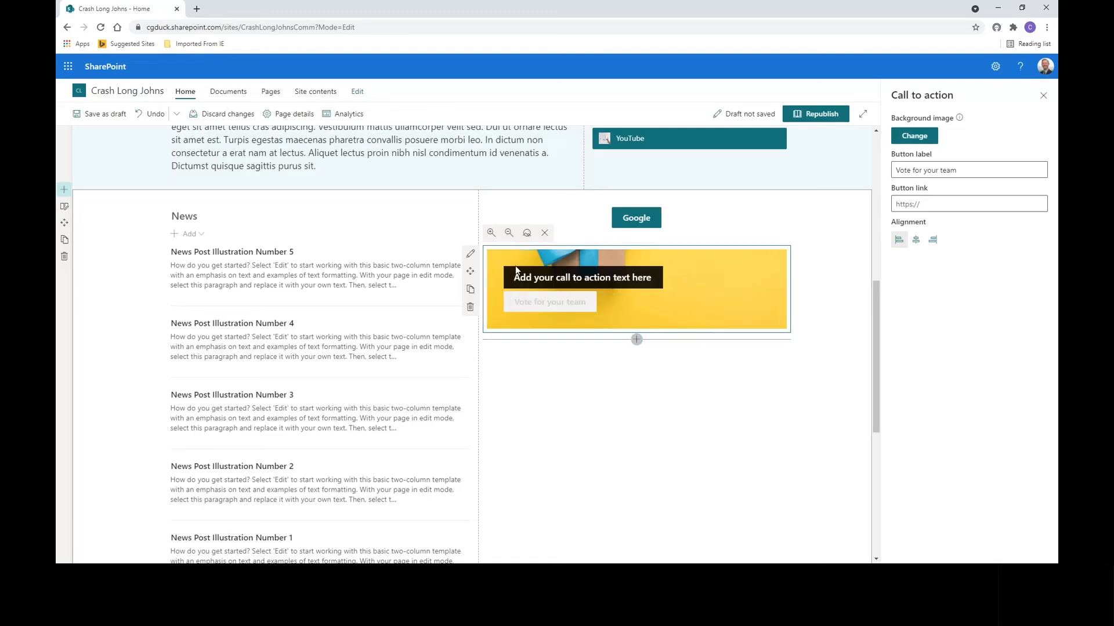
pyautogui.click(918, 242)
pyautogui.click(933, 240)
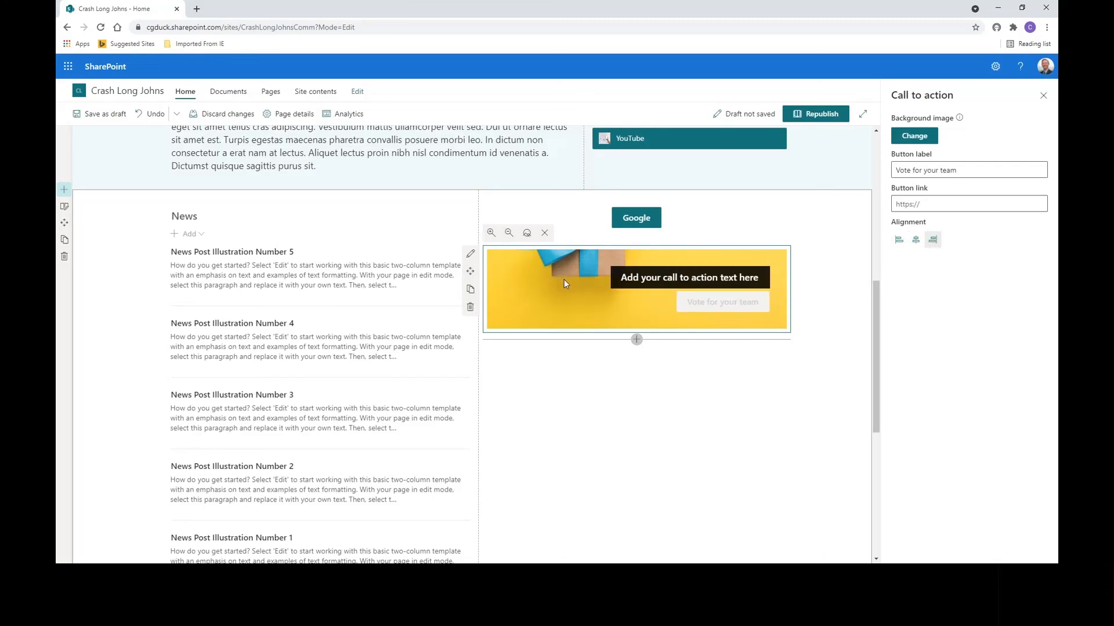
pyautogui.click(525, 235)
pyautogui.moveTo(712, 323); pyautogui.dragTo(714, 301)
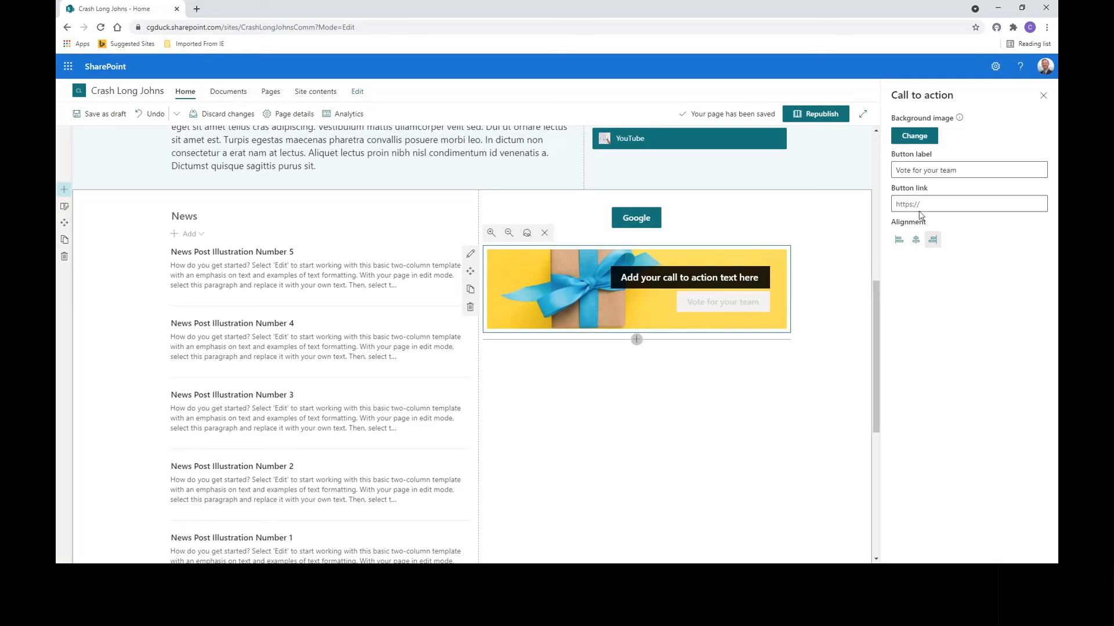
# Change the call to action's button label to "Pick your secret santa"
pyautogui.click(959, 170)
pyautogui.moveTo(960, 170); pyautogui.dragTo(878, 171)
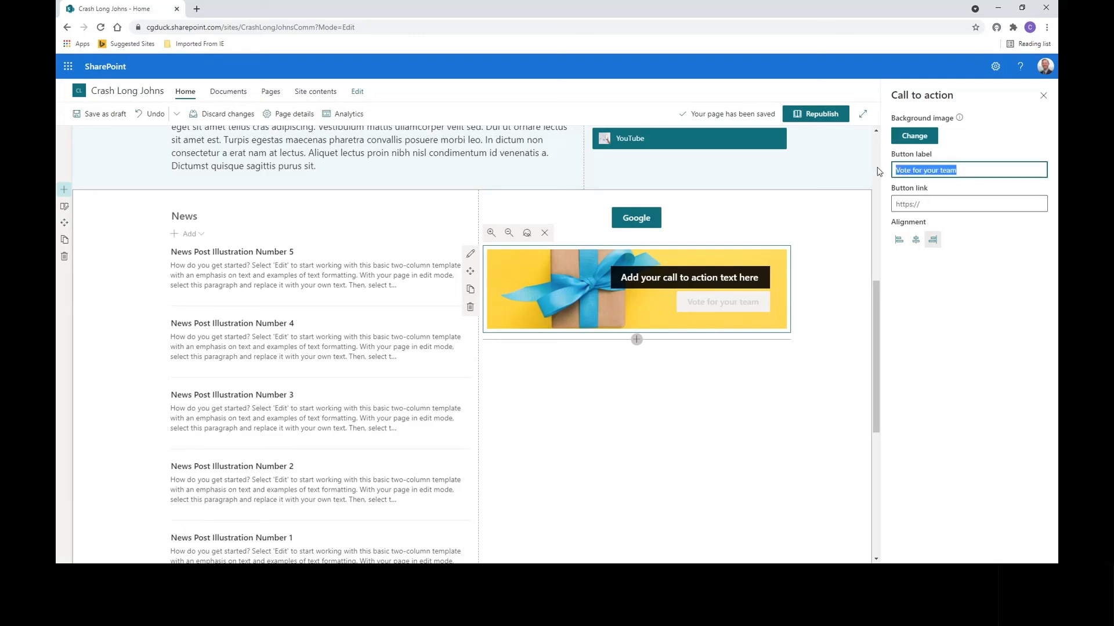
pyautogui.write('Picke')
pyautogui.write('d yo')
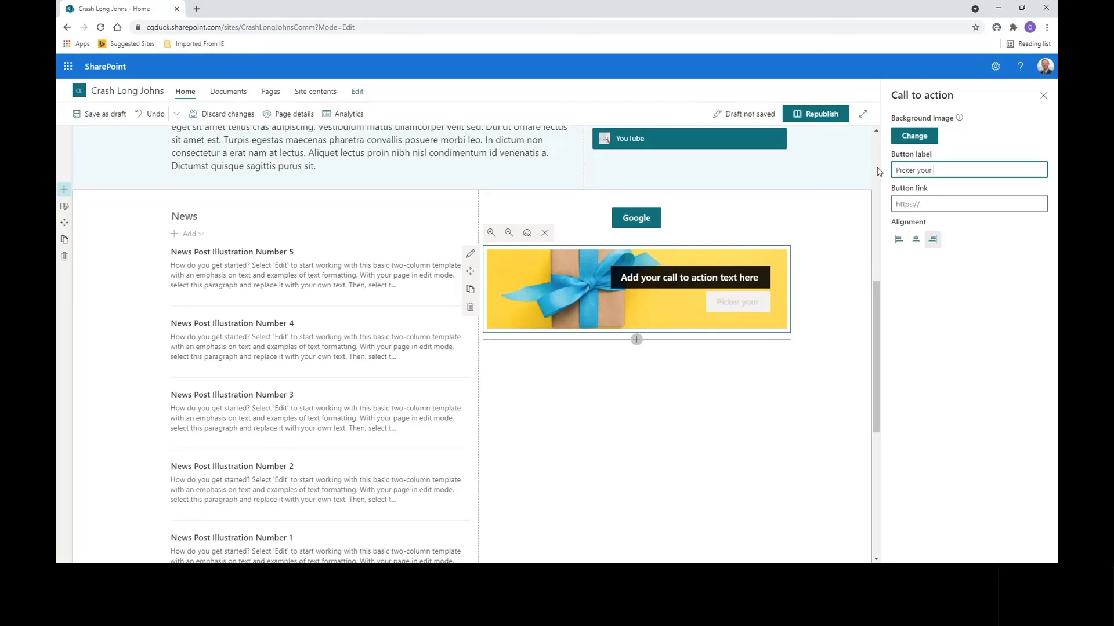
pyautogui.press('BackSpace')
pyautogui.press('BackSpace')
pyautogui.press('BackSpace')
pyautogui.press('BackSpace')
pyautogui.write('d you')
pyautogui.press('BackSpace')
pyautogui.press('BackSpace')
pyautogui.press('BackSpace')
pyautogui.press('BackSpace')
pyautogui.press('BackSpace')
pyautogui.press('BackSpace')
pyautogui.press('BackSpace')
pyautogui.write('k')
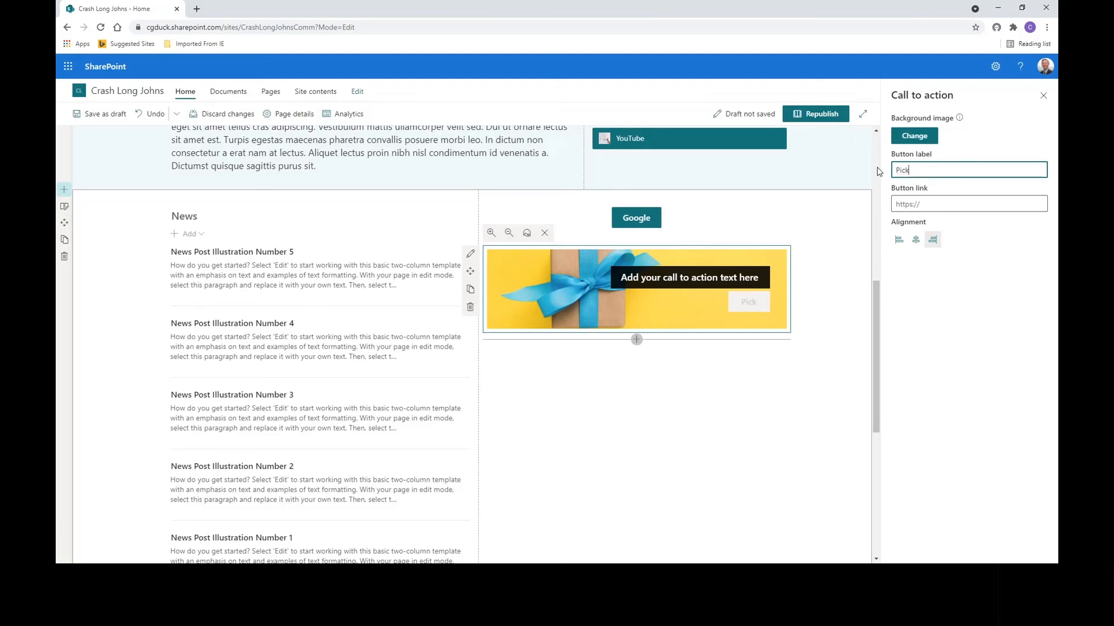
pyautogui.write(' your secret san')
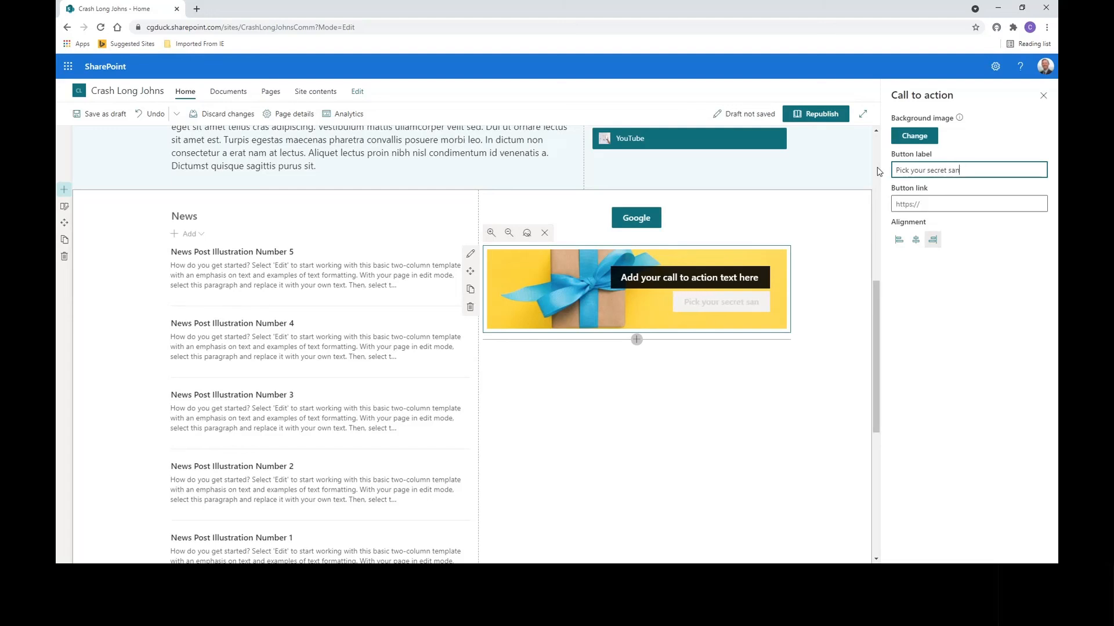
pyautogui.write('ta')
# Set the call to action text on the banner to "Secret Santa Time"
pyautogui.click(700, 287)
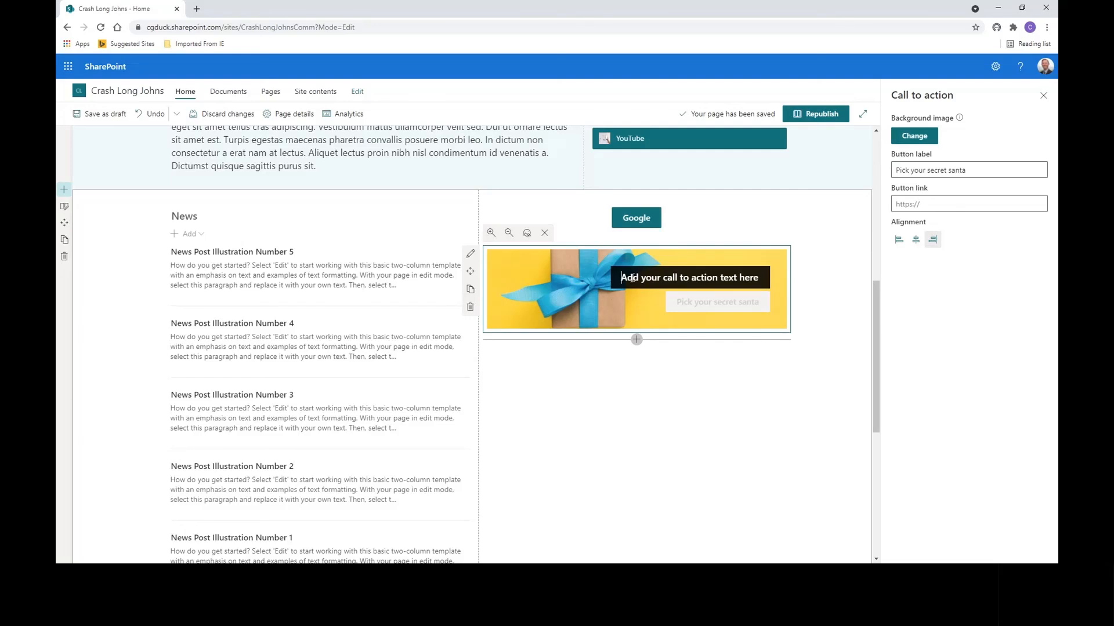
pyautogui.write('S')
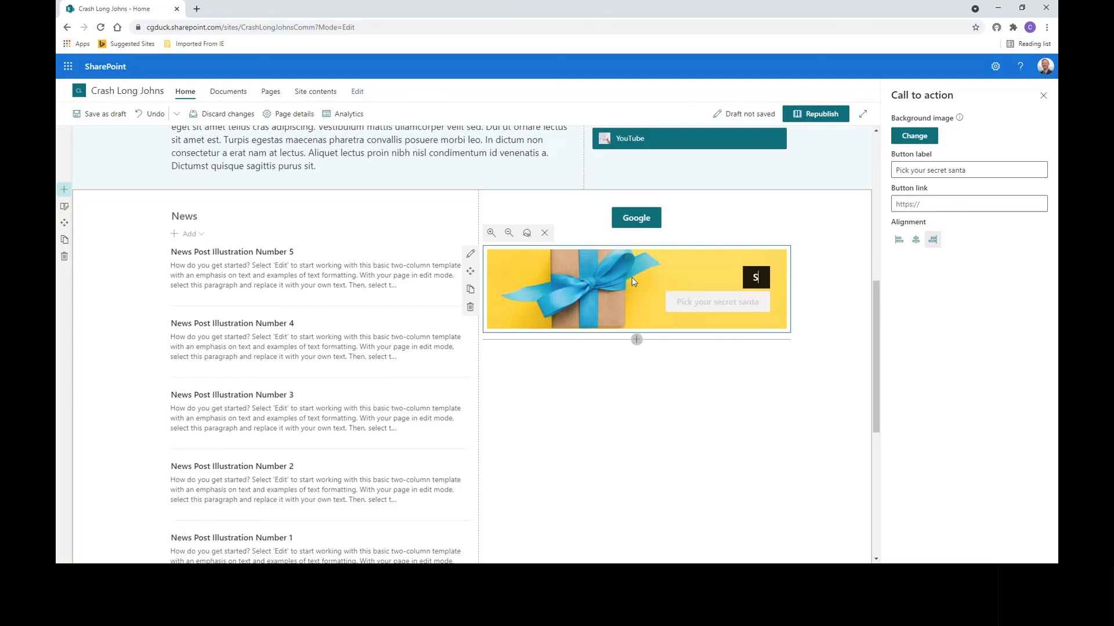
pyautogui.write('ecret Sa')
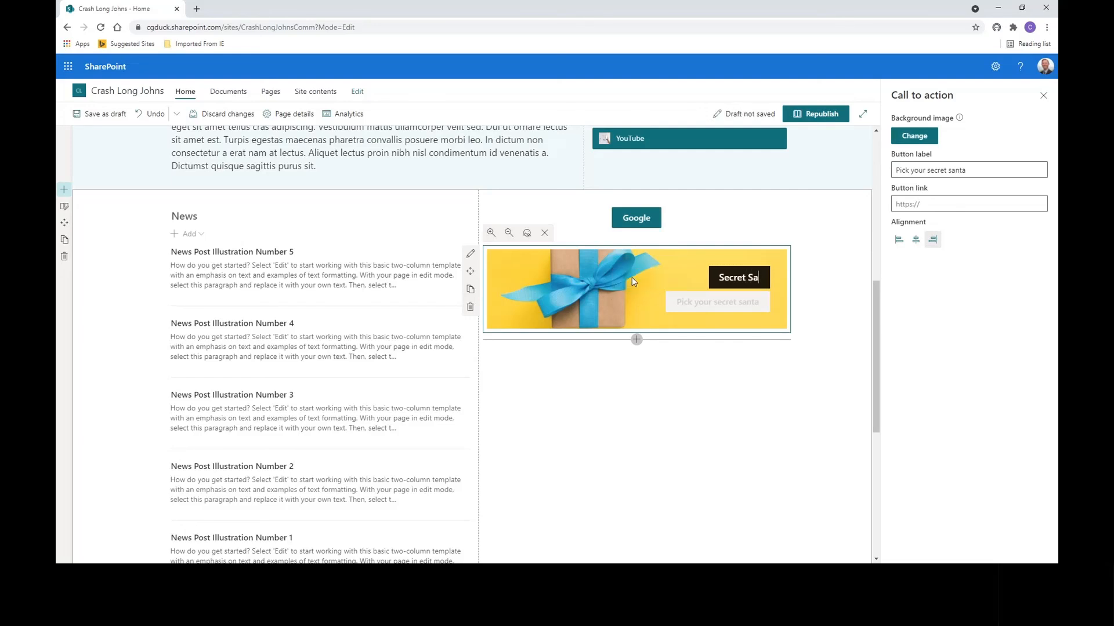
pyautogui.write('nta Time')
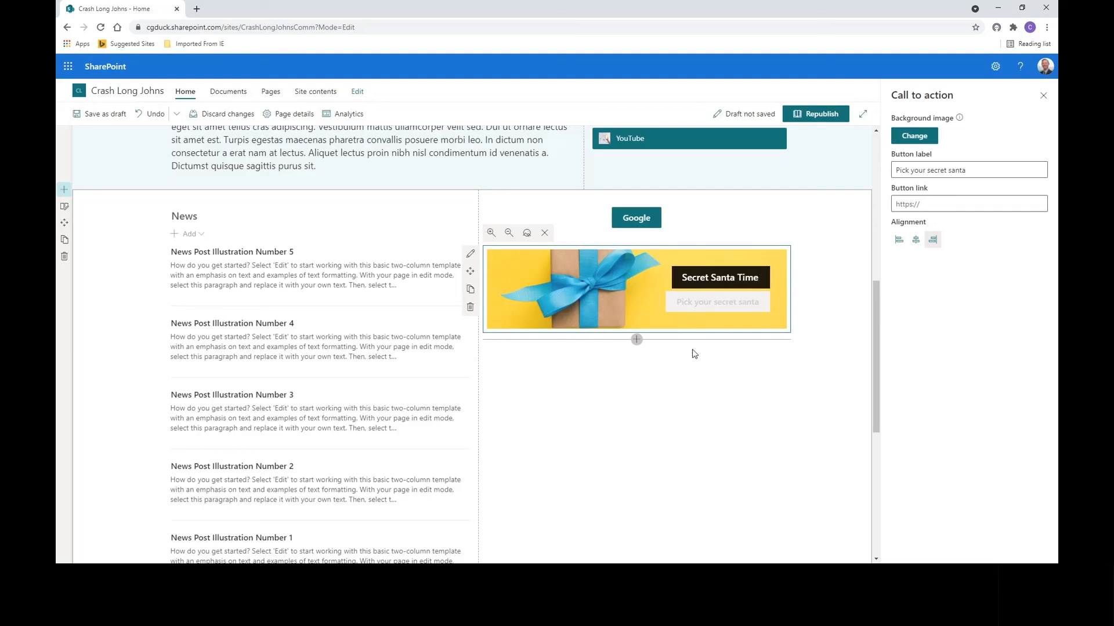
pyautogui.click(928, 204)
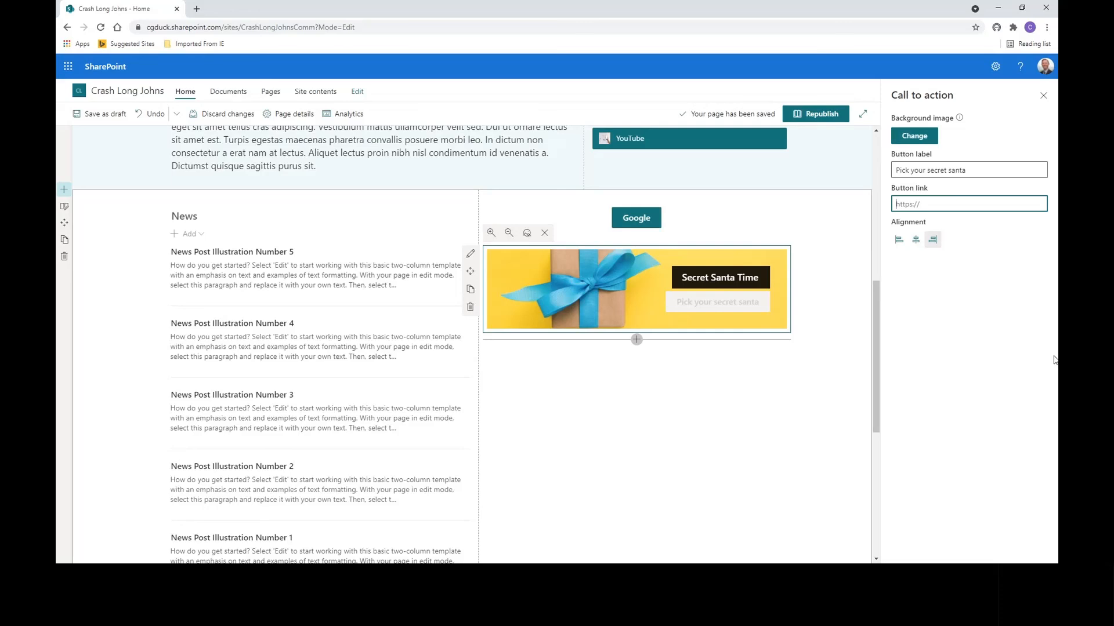
pyautogui.write('www.google.com')
pyautogui.click(1012, 324)
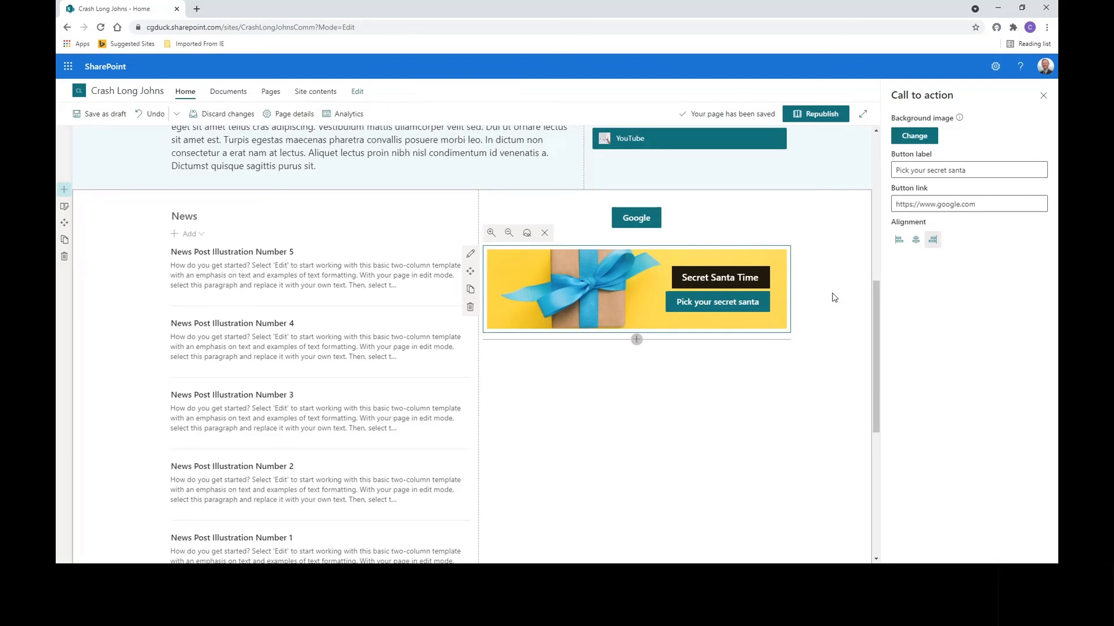
pyautogui.click(1043, 97)
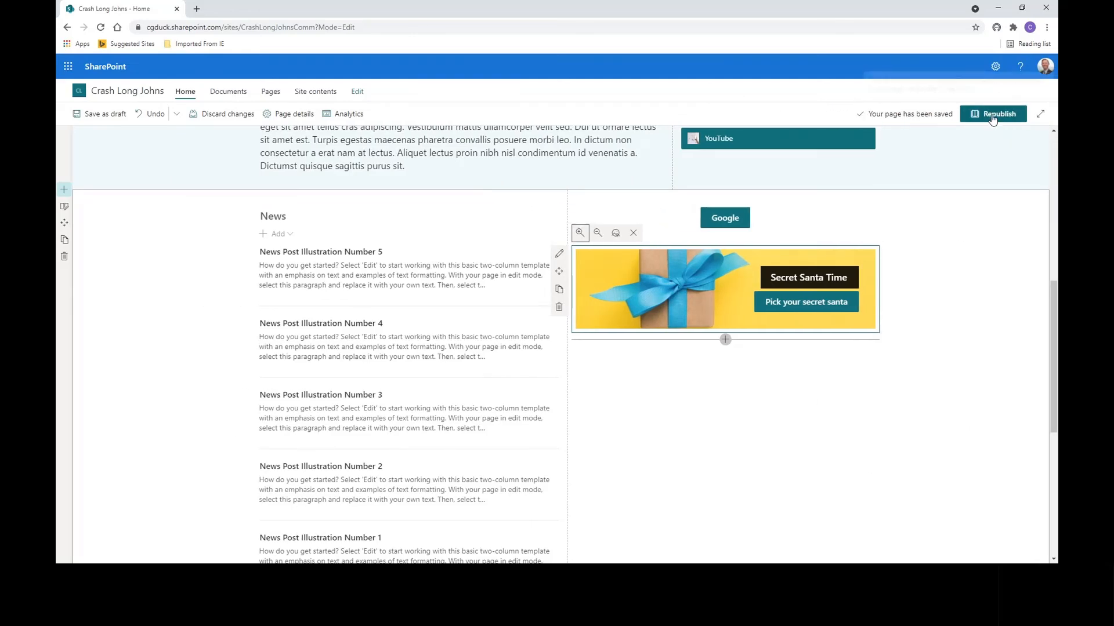
pyautogui.click(993, 114)
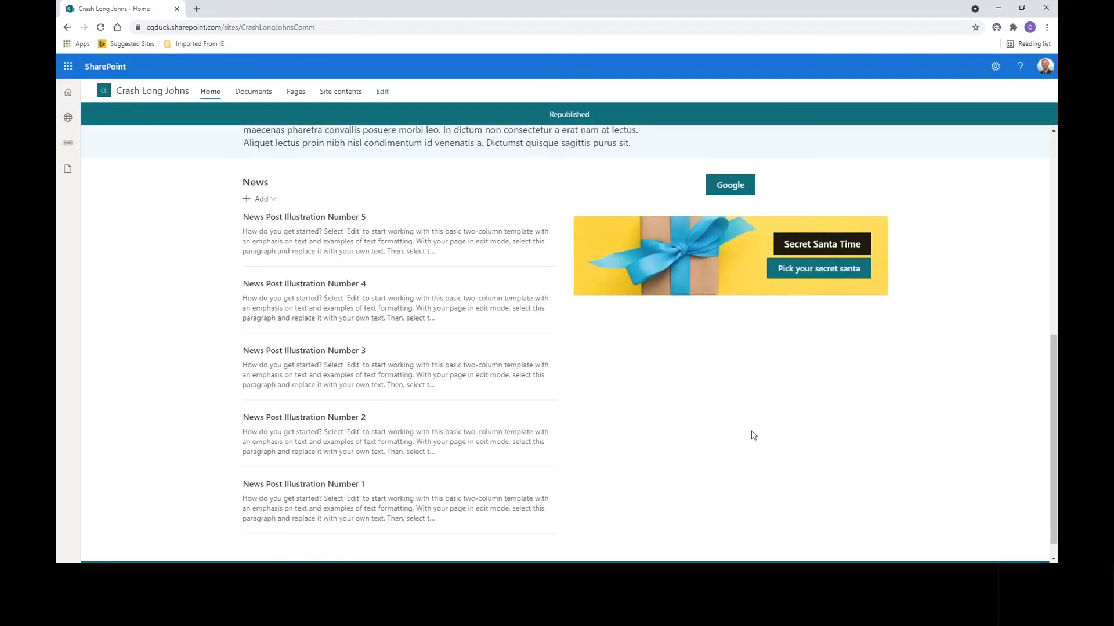
# Review the published home page from the Hero to the news section and test the Google and Pick your secret santa links
pyautogui.moveTo(1055, 416); pyautogui.dragTo(1055, 232)
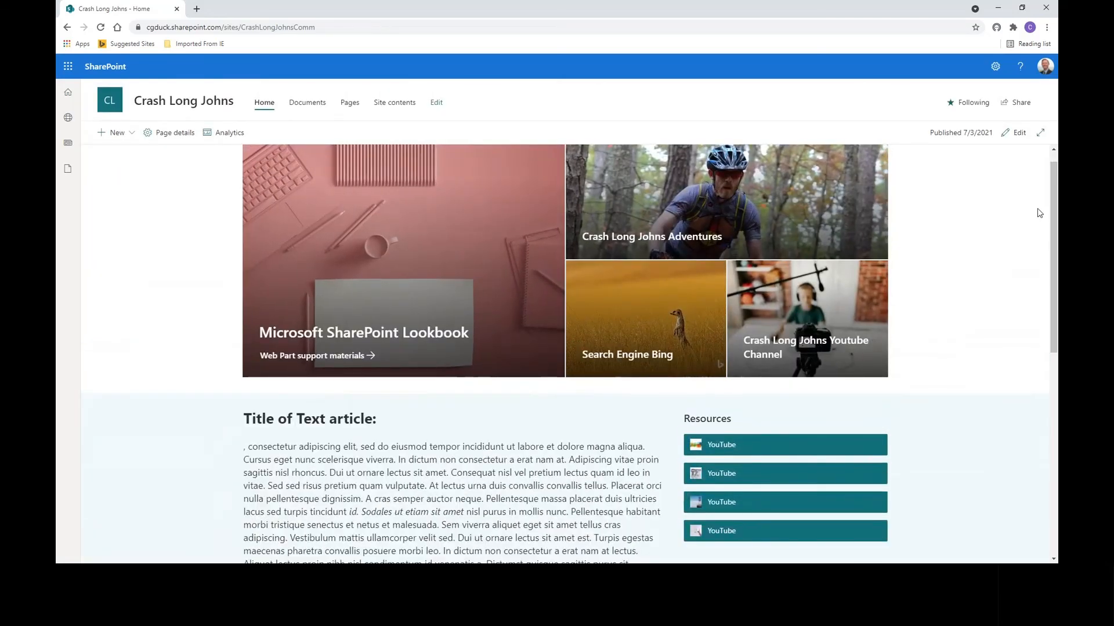
pyautogui.moveTo(1051, 208); pyautogui.dragTo(1037, 286)
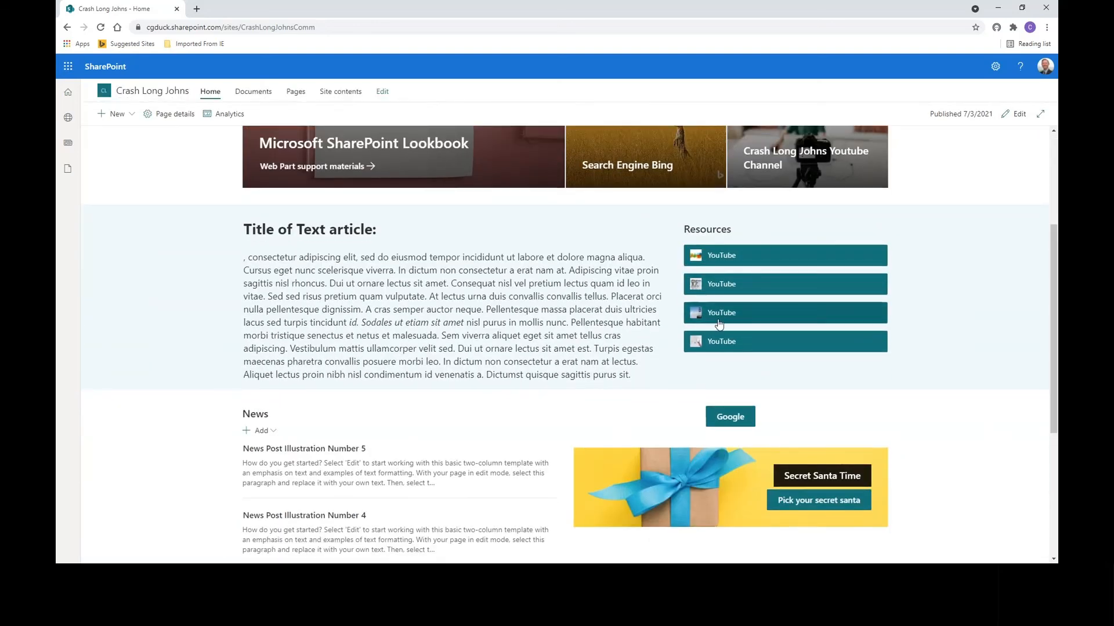
pyautogui.moveTo(1051, 329); pyautogui.dragTo(1048, 456)
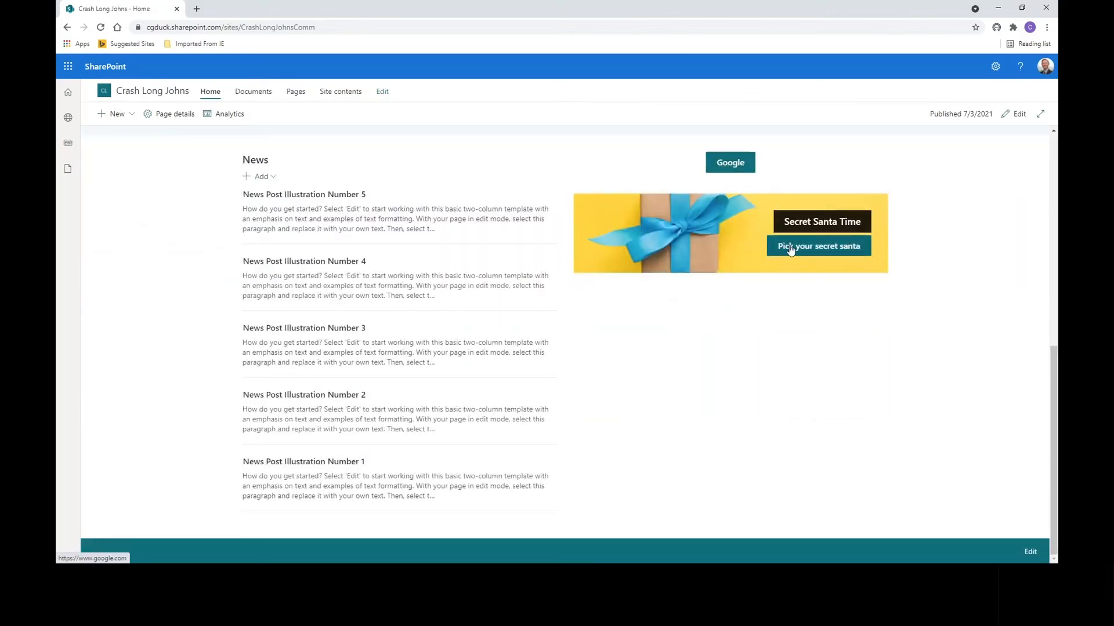
pyautogui.click(730, 163)
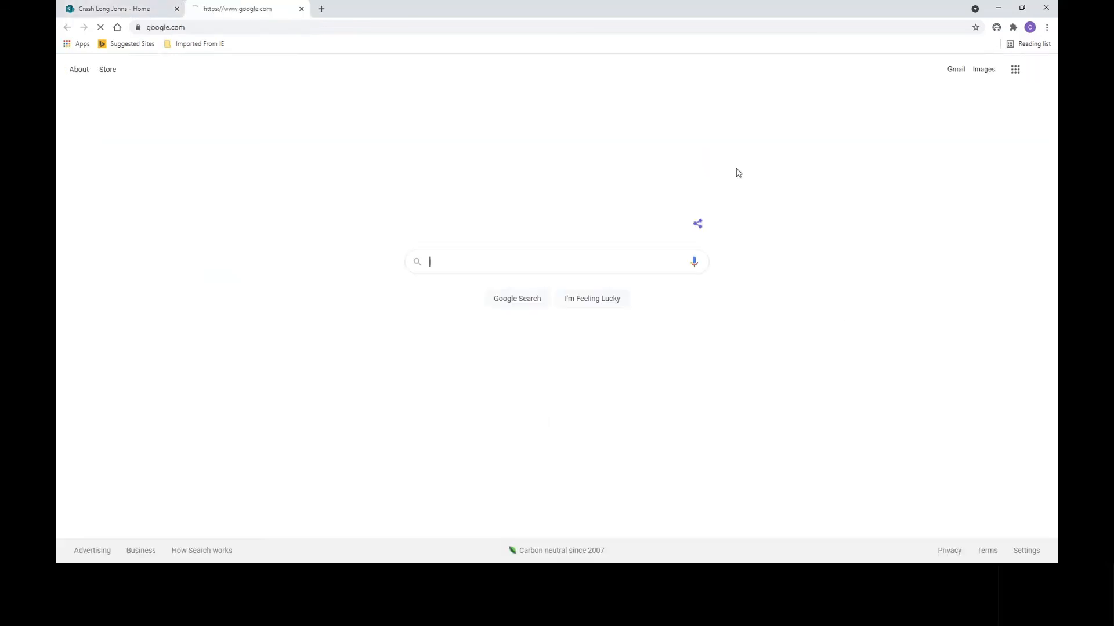
pyautogui.click(305, 8)
pyautogui.click(787, 246)
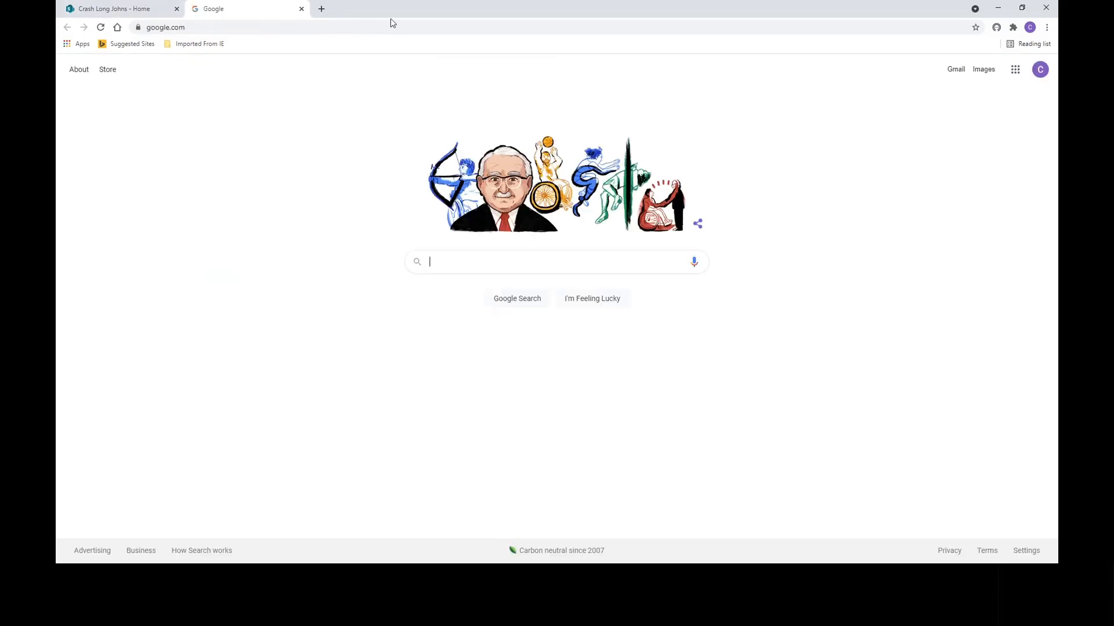
pyautogui.click(302, 9)
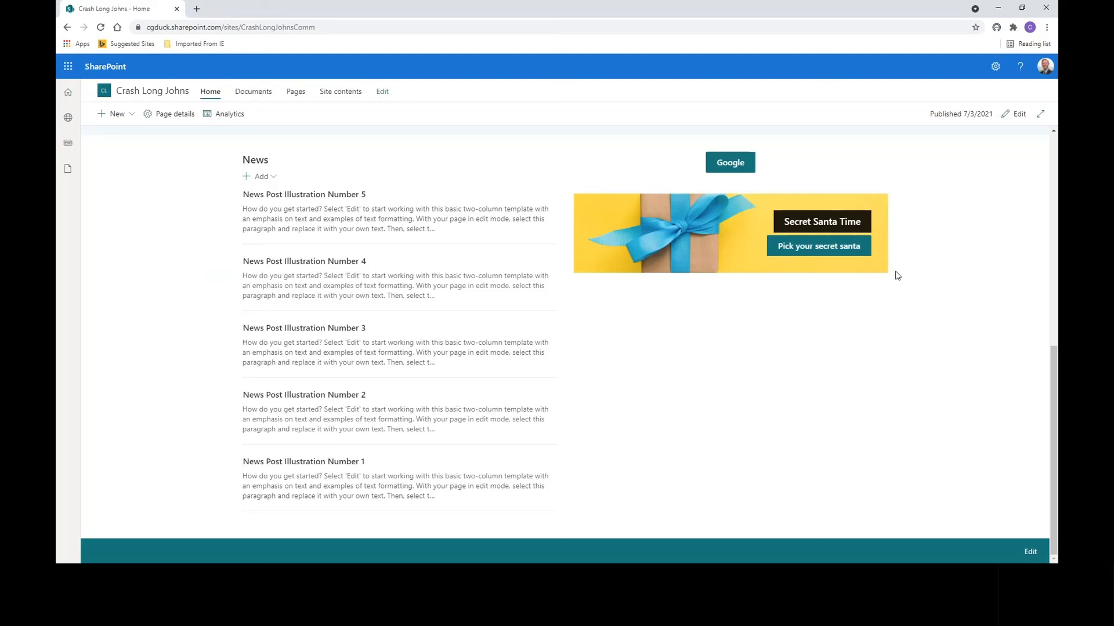
# Reopen the home page for editing and examine every category of web parts that can be added above the Google button
pyautogui.click(1019, 116)
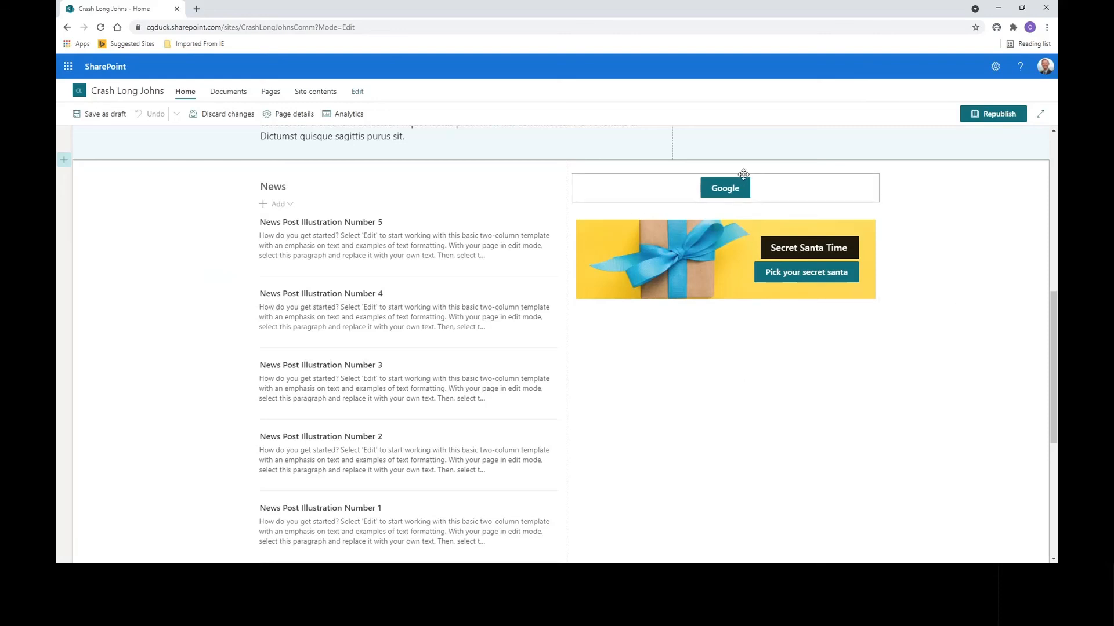
pyautogui.click(725, 167)
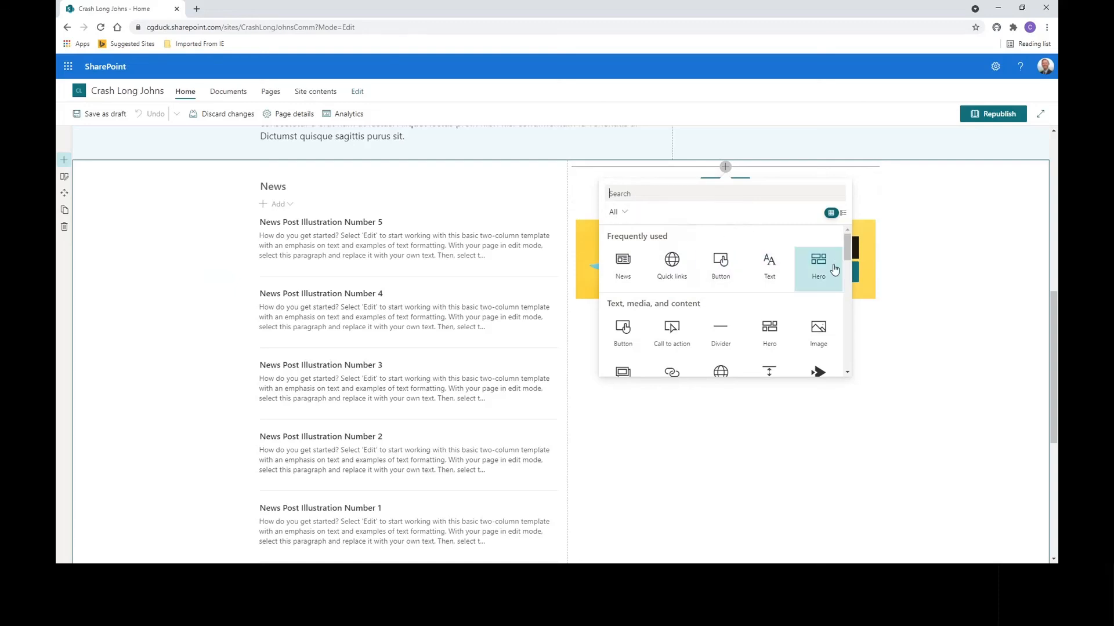
pyautogui.moveTo(849, 253); pyautogui.dragTo(849, 256)
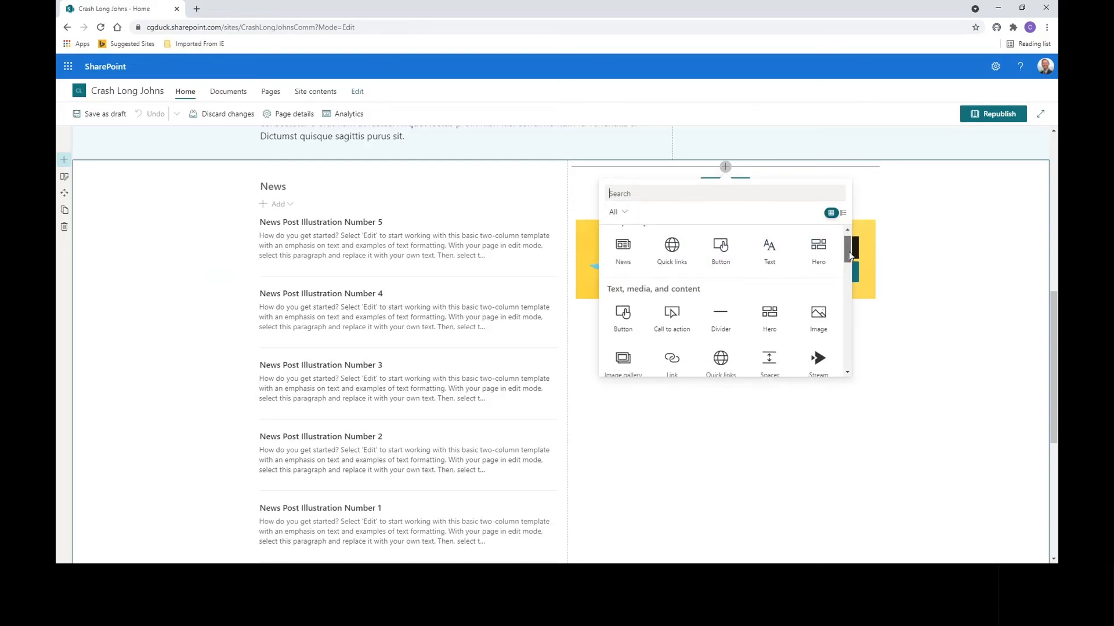
pyautogui.moveTo(850, 256); pyautogui.dragTo(849, 274)
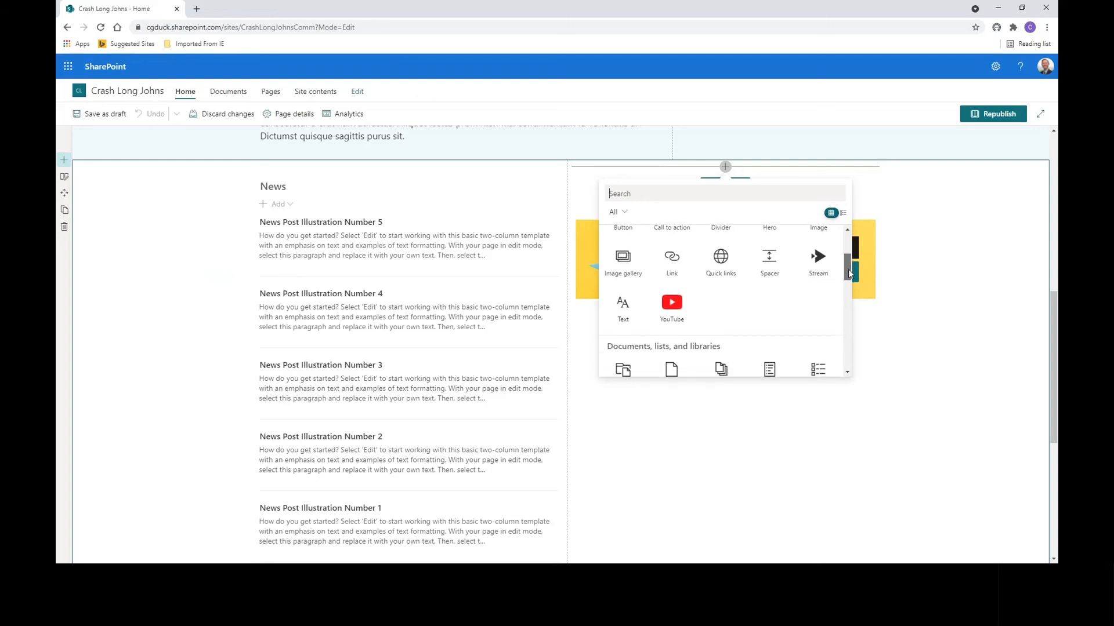
pyautogui.moveTo(848, 273); pyautogui.dragTo(847, 291)
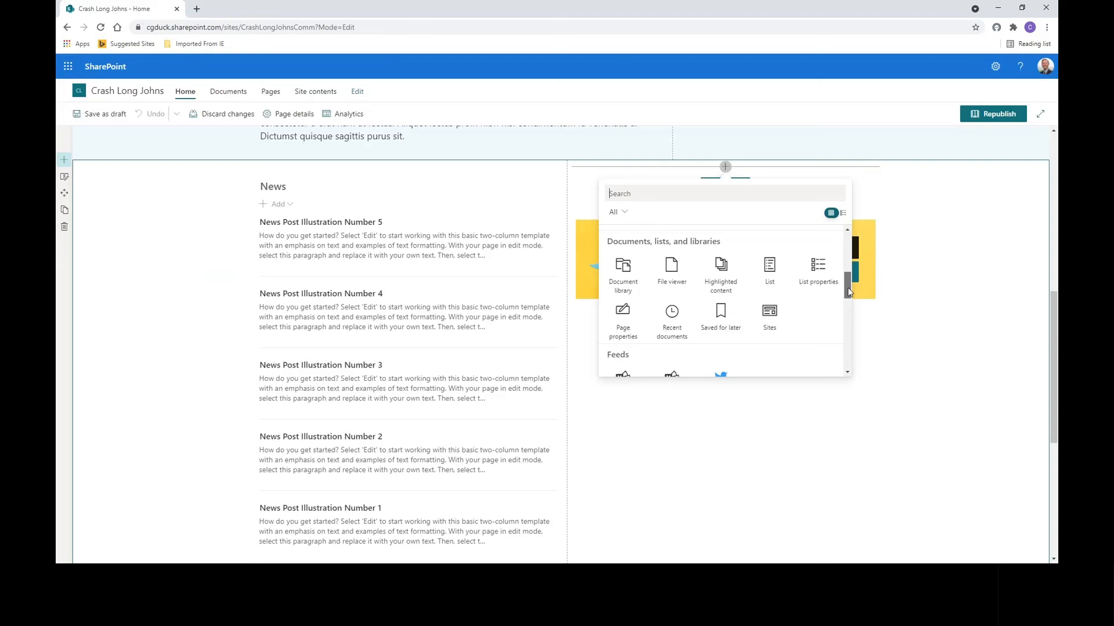
pyautogui.moveTo(848, 289); pyautogui.dragTo(848, 316)
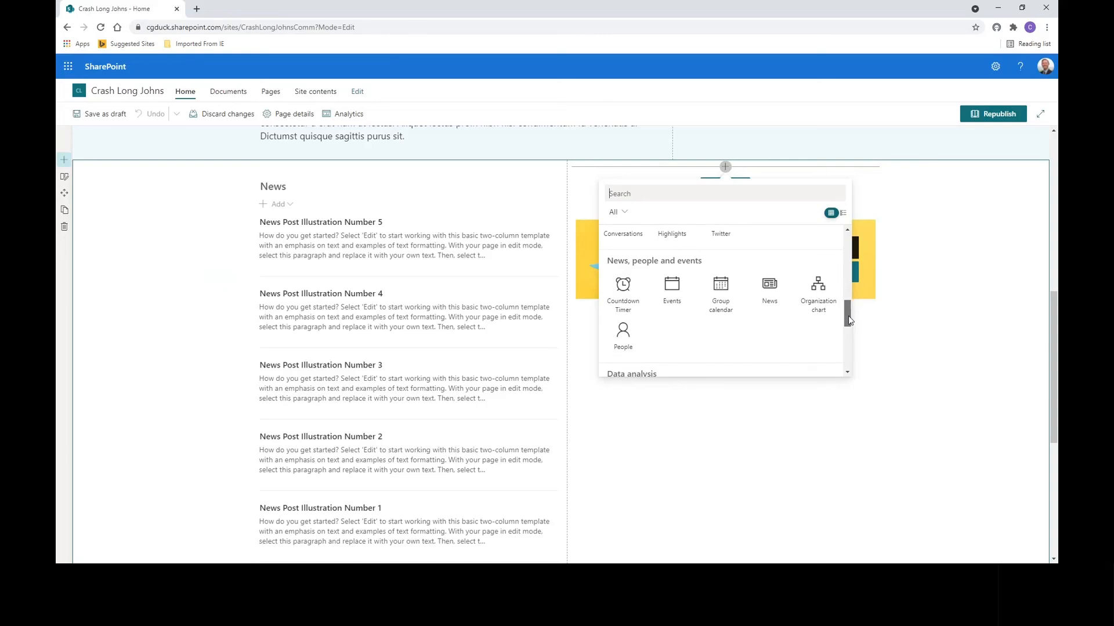
pyautogui.moveTo(848, 315); pyautogui.dragTo(848, 325)
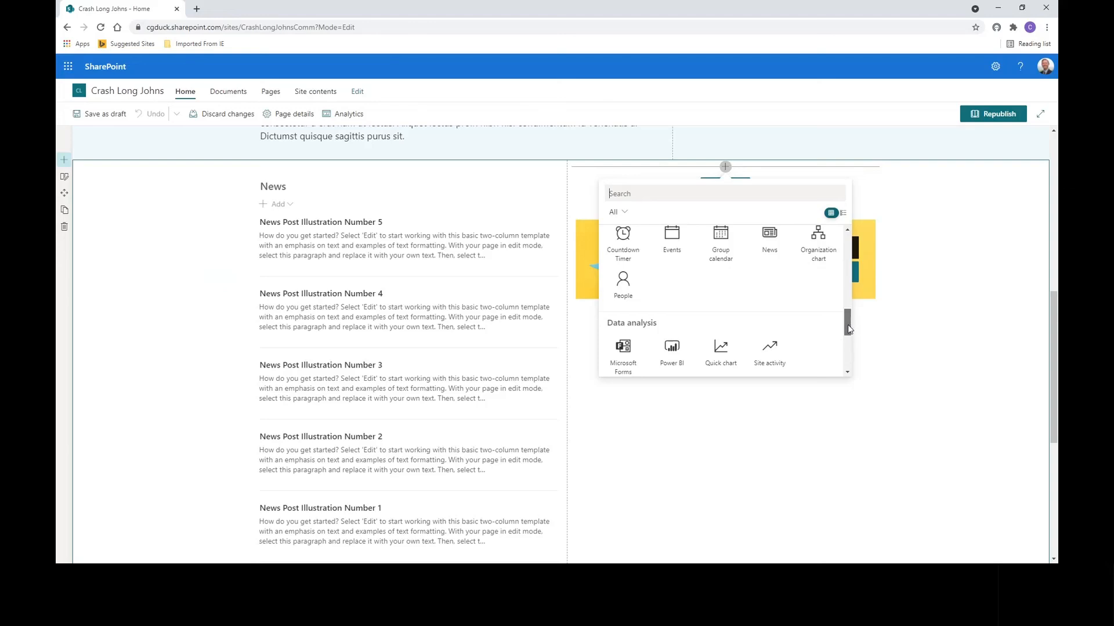
pyautogui.moveTo(848, 329); pyautogui.dragTo(844, 366)
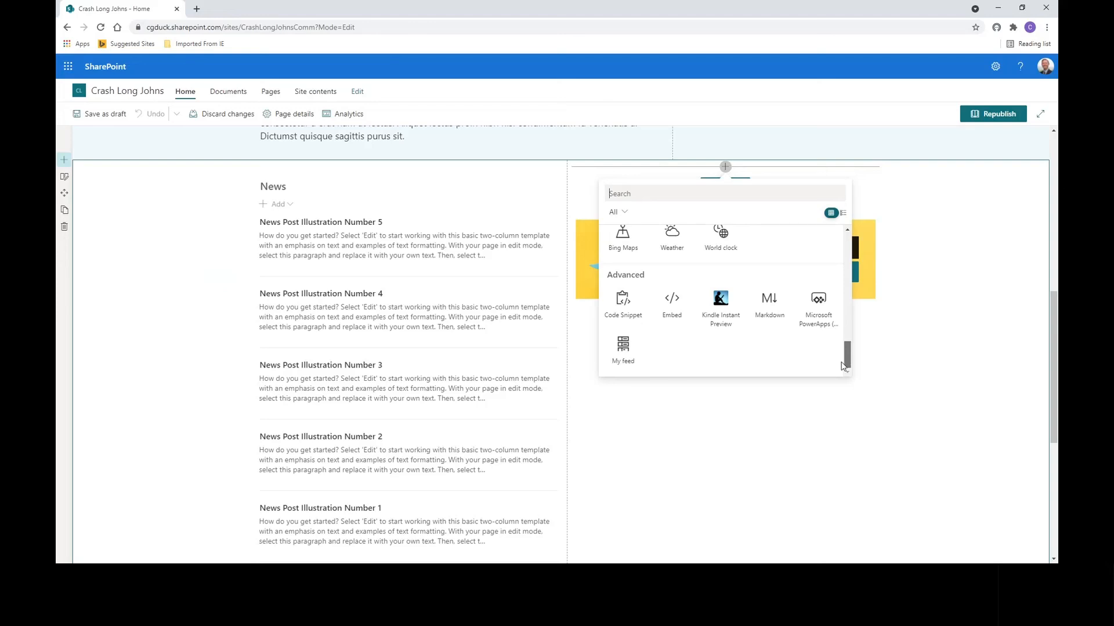
pyautogui.moveTo(843, 366); pyautogui.dragTo(846, 247)
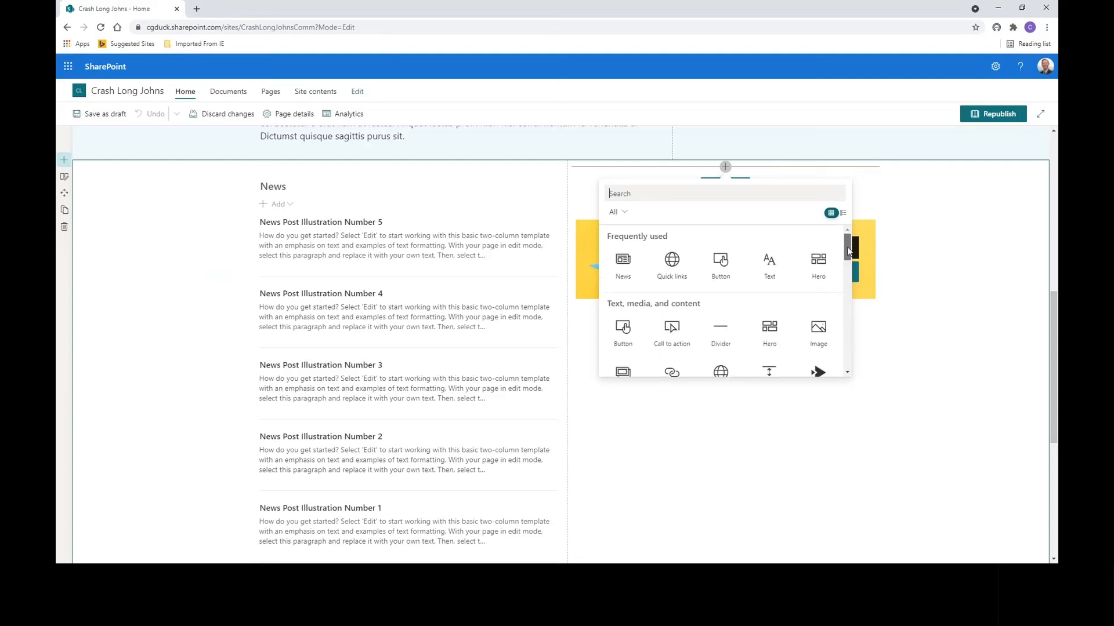